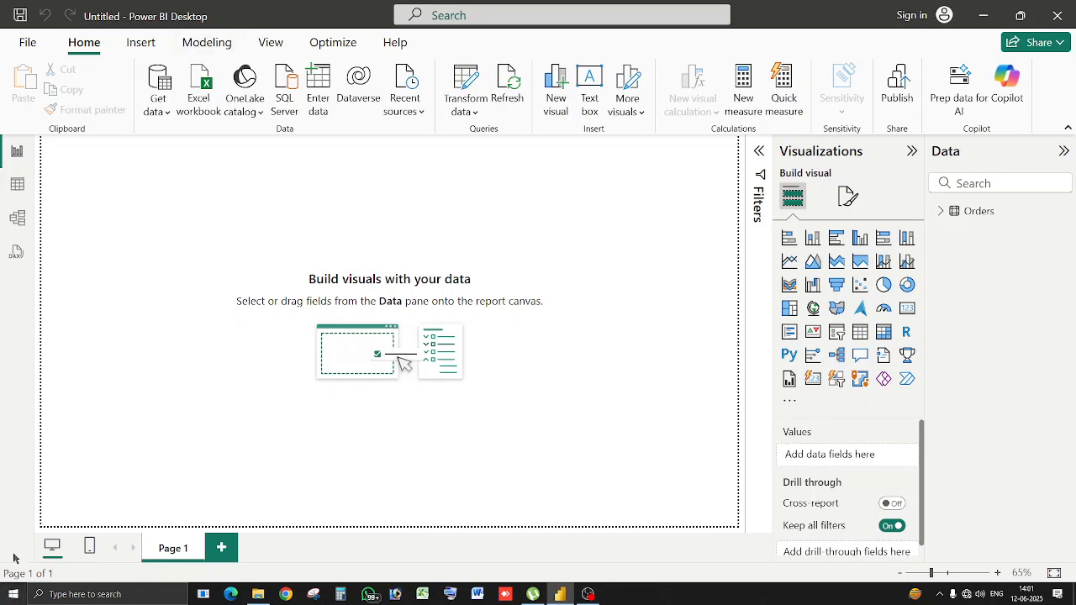
Apply the Copilot default light-gradient theme and place an empty table visual on the page.
click(272, 42)
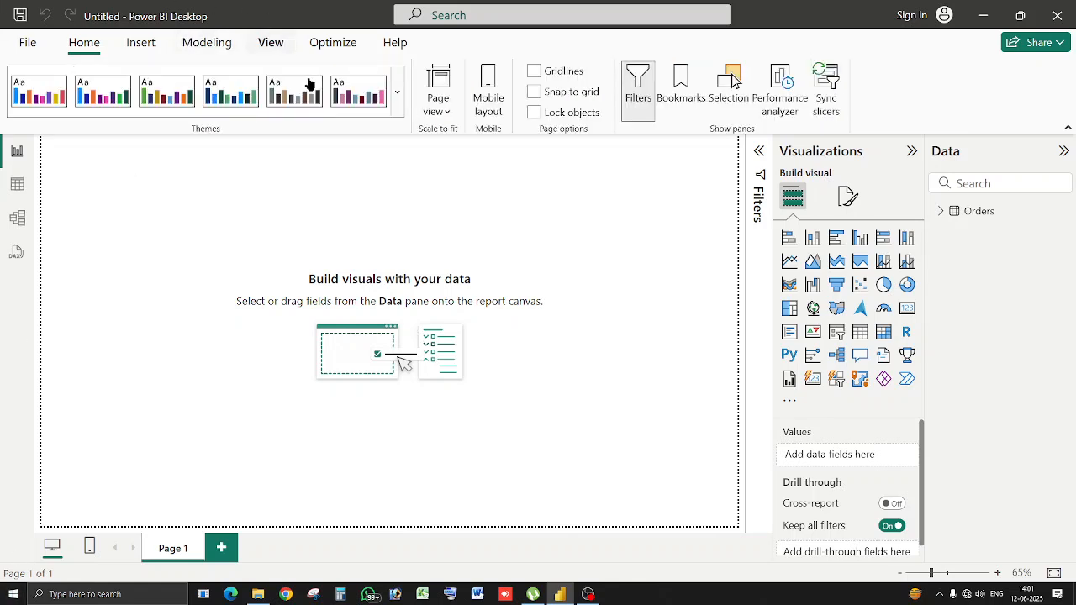
click(397, 94)
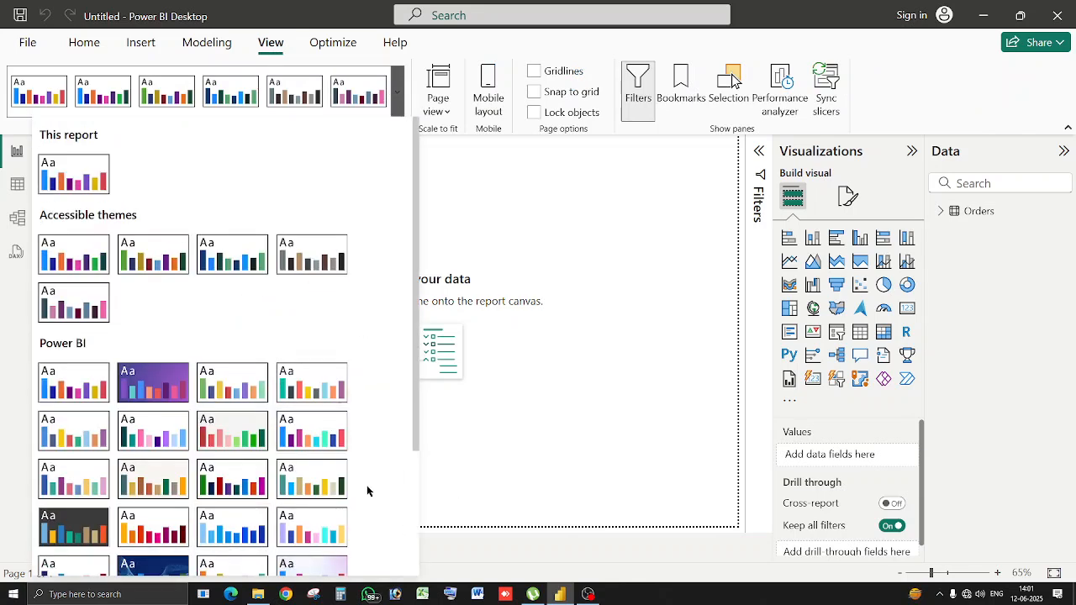
scroll(297, 505, down, 3)
click(320, 410)
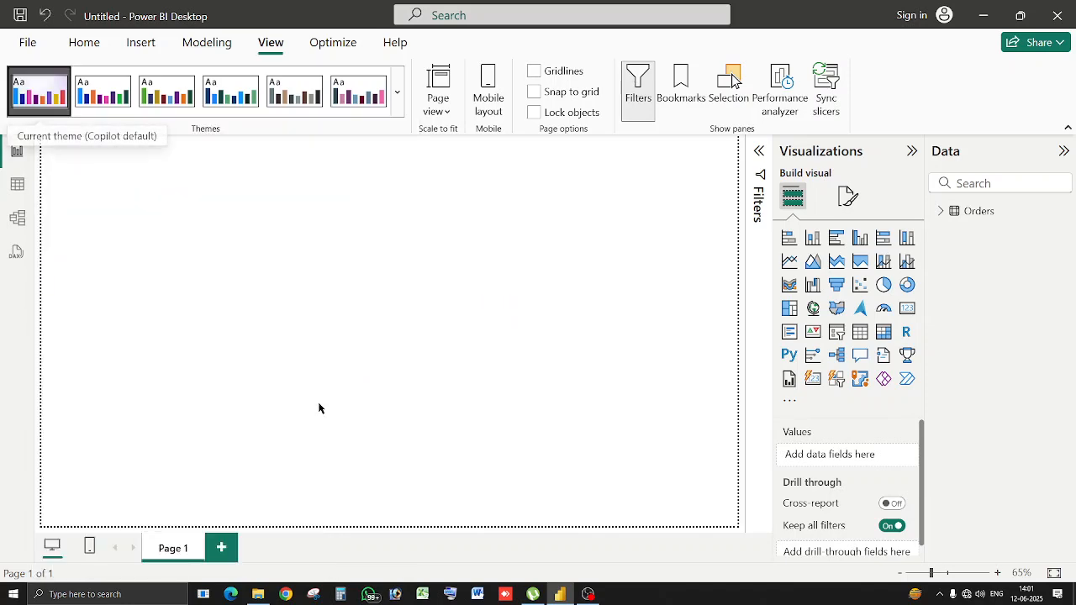
click(865, 337)
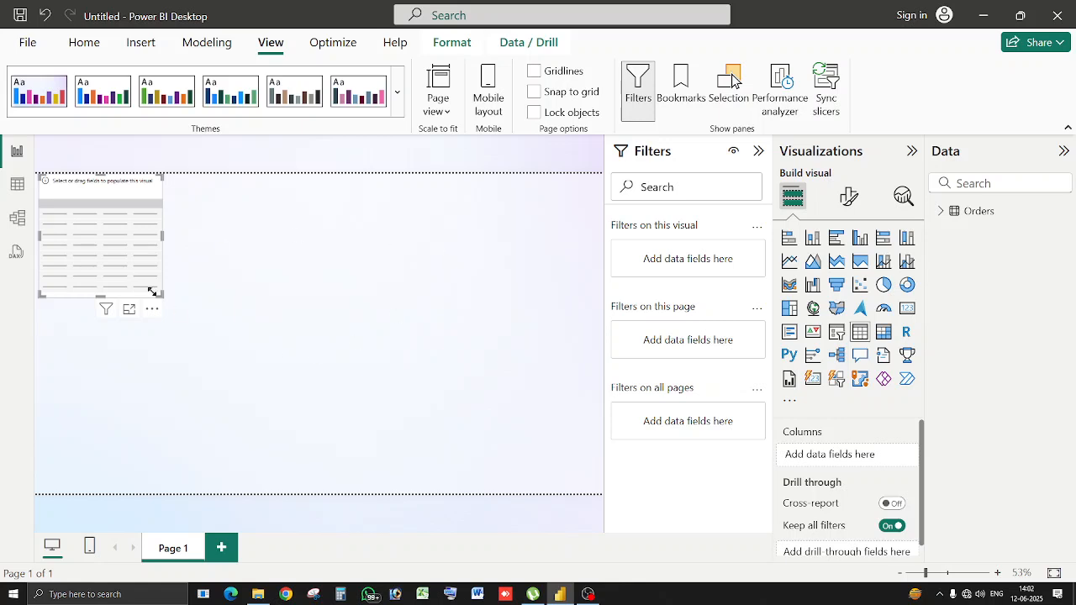
Enlarge and reposition the table, then fill it with Orders' Country and Sum of Sales.
drag(162, 296, 190, 478)
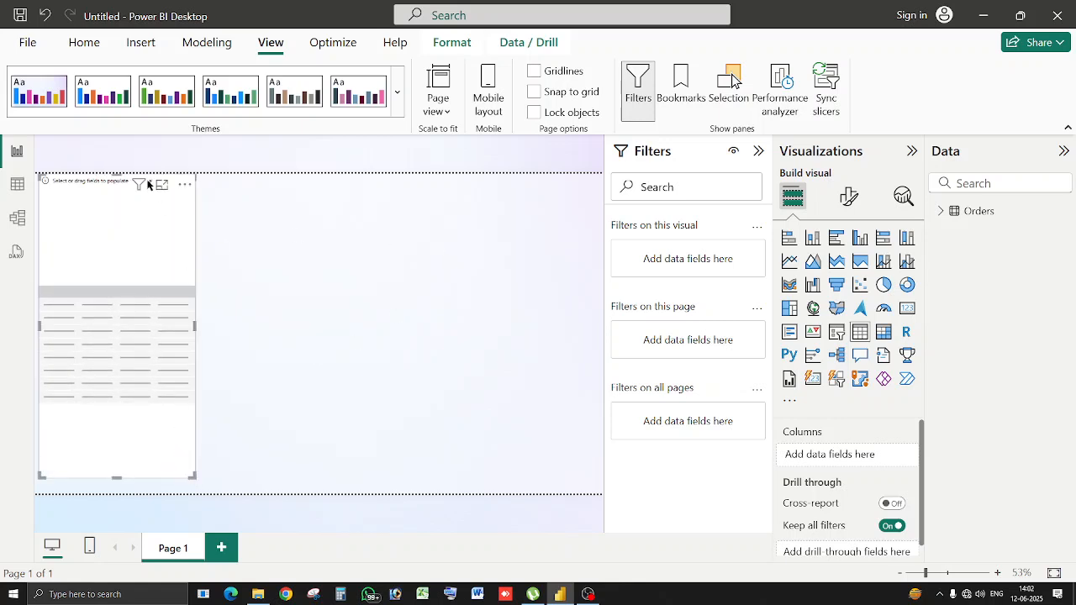
drag(134, 216, 133, 222)
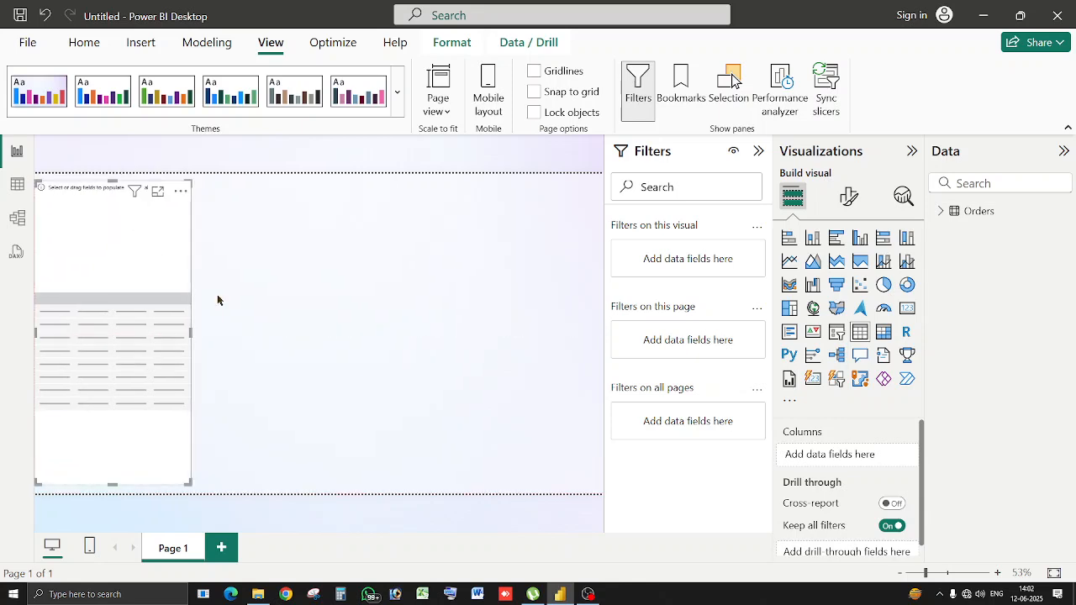
click(939, 211)
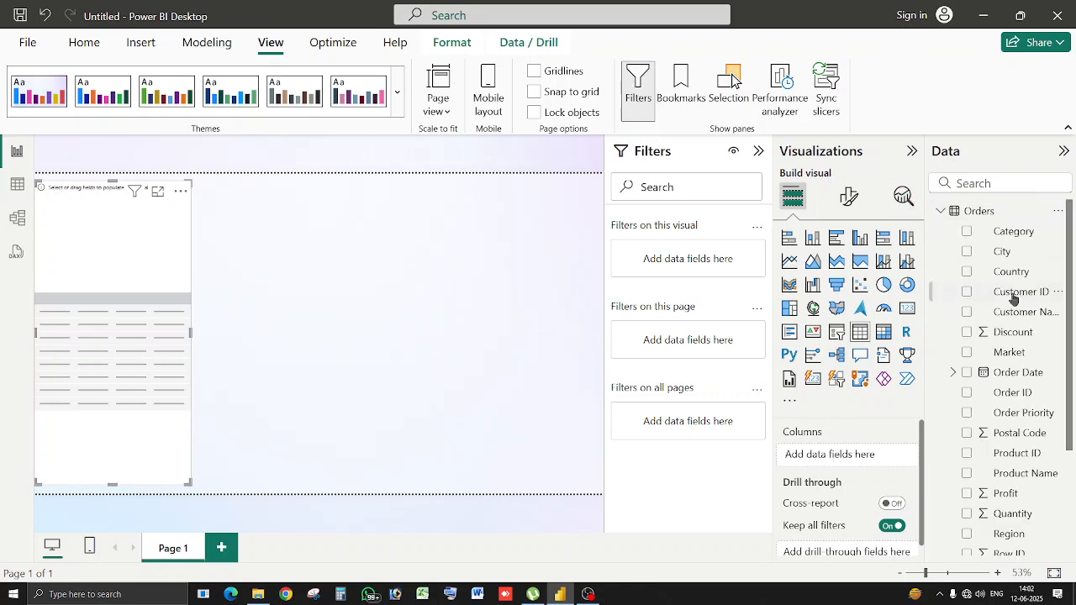
click(968, 272)
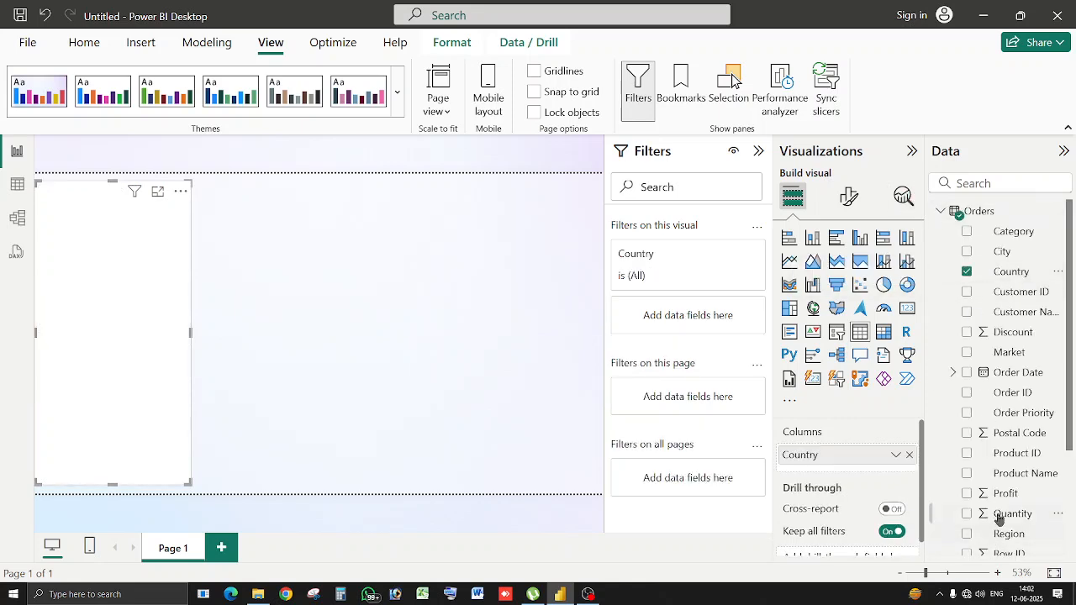
scroll(997, 513, down, 4)
click(968, 427)
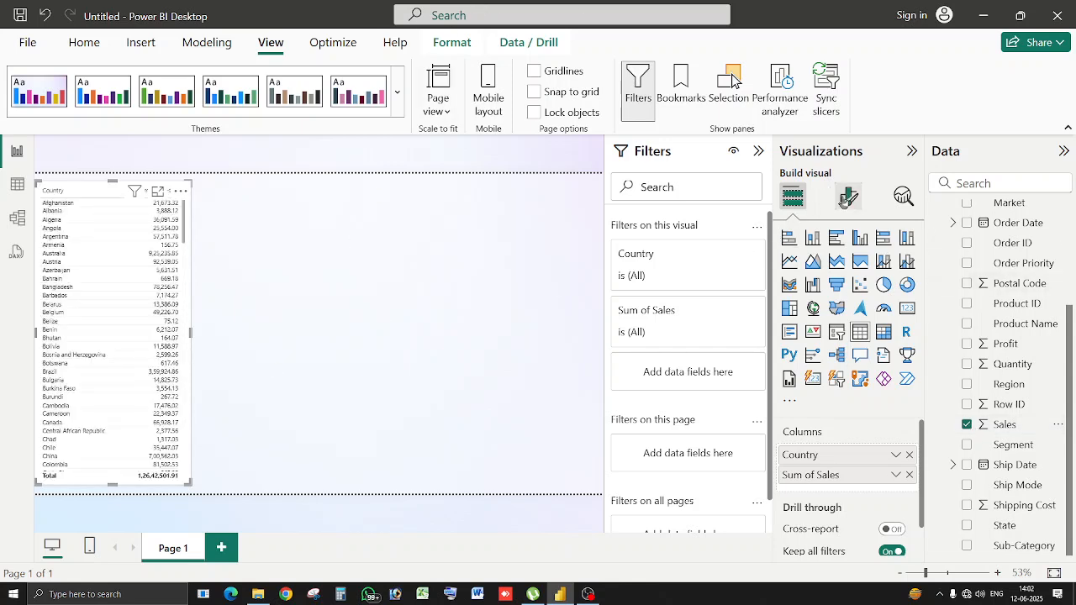
Apply the Bold header style preset to the Country sales table.
click(850, 198)
click(819, 313)
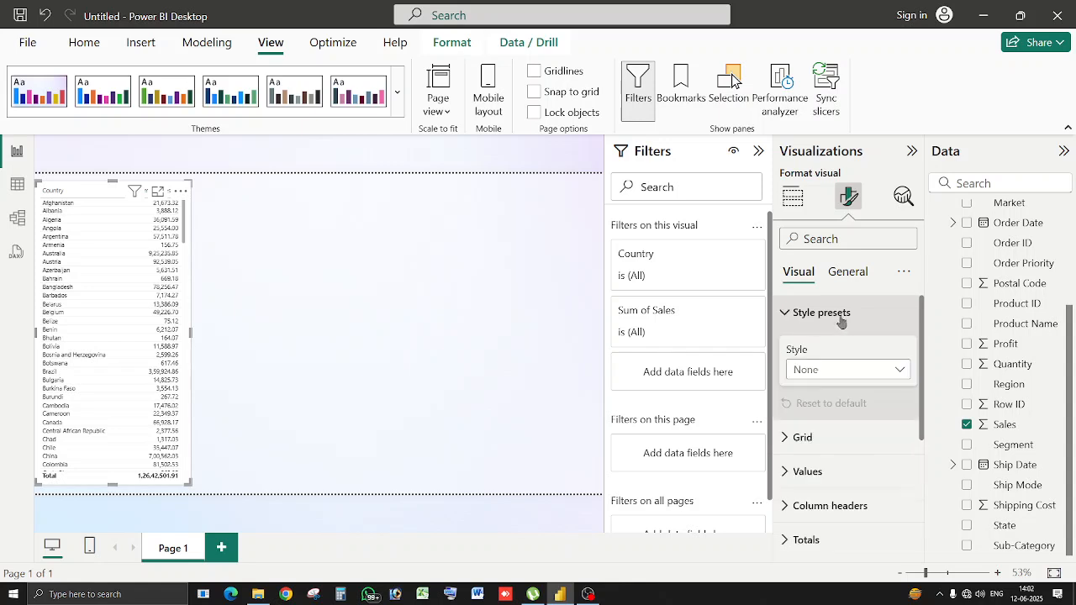
click(857, 375)
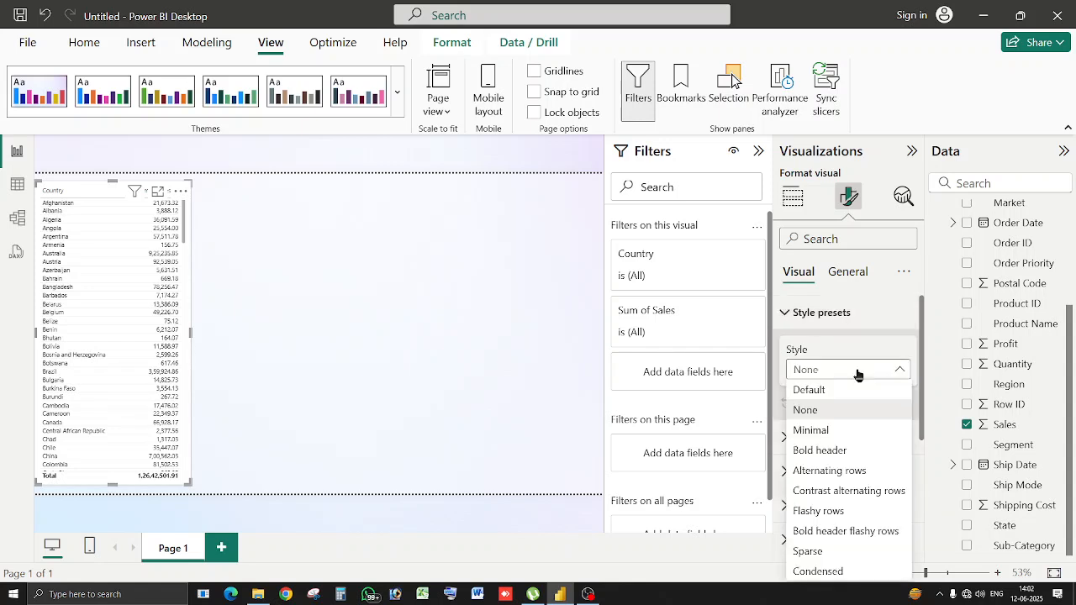
click(828, 451)
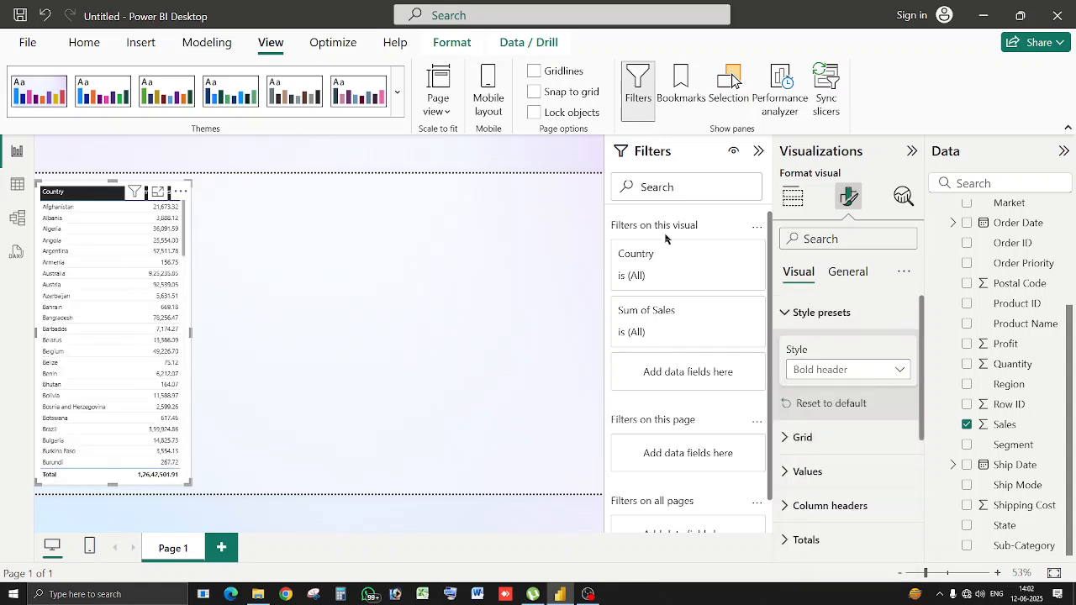
click(822, 313)
Make the horizontal gridlines pink and turn on pink vertical gridlines.
click(828, 348)
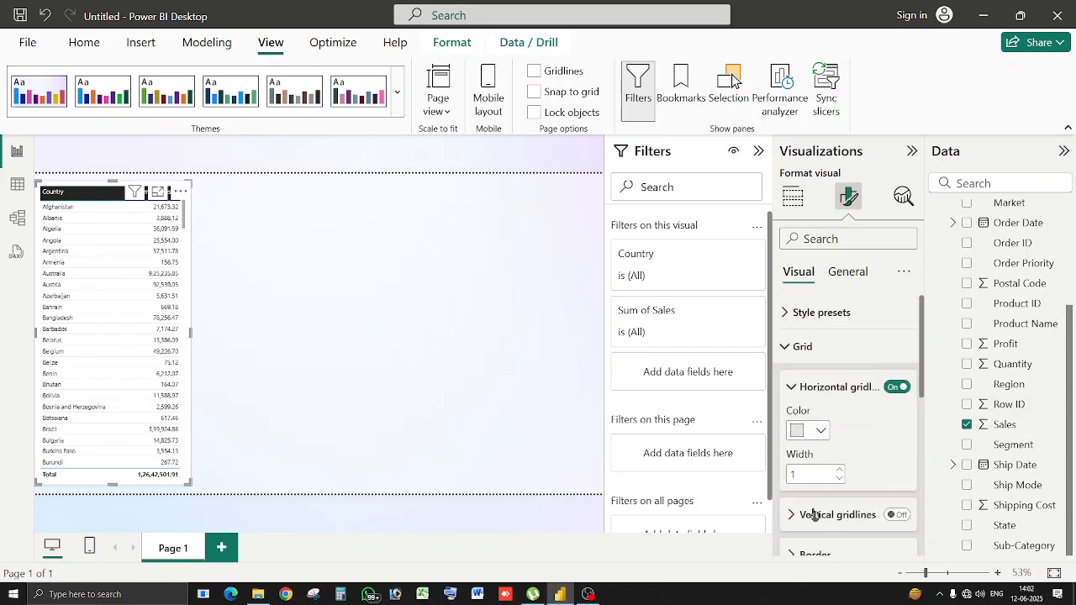
click(822, 433)
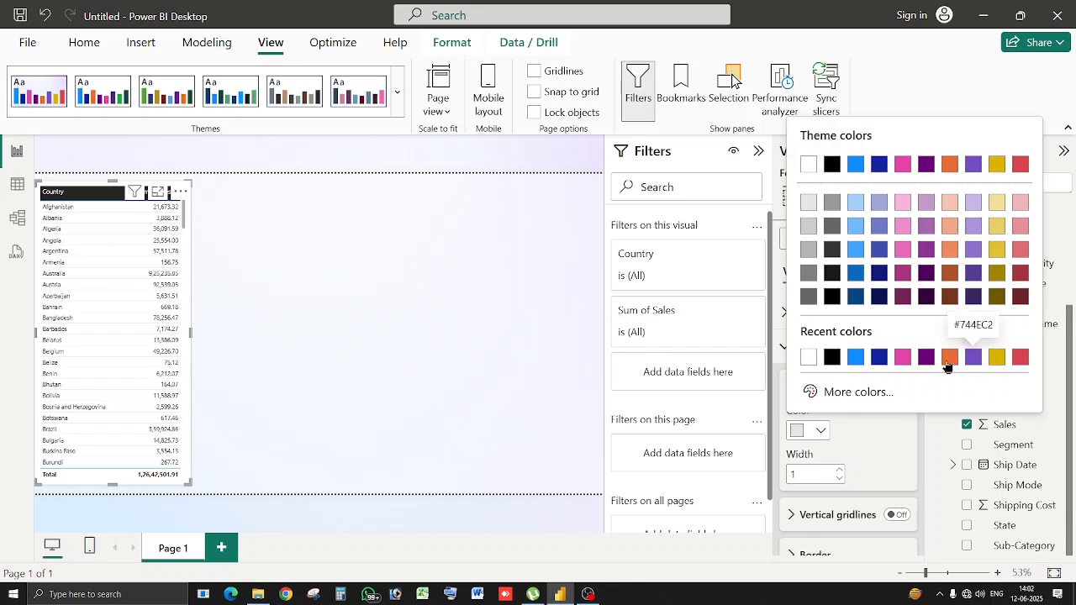
click(904, 362)
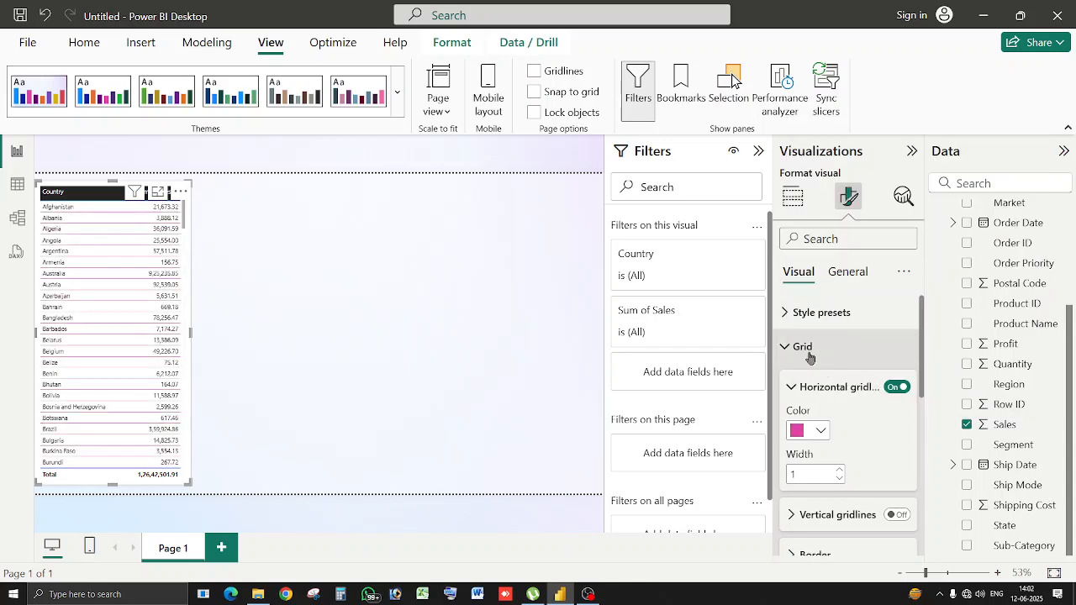
click(830, 389)
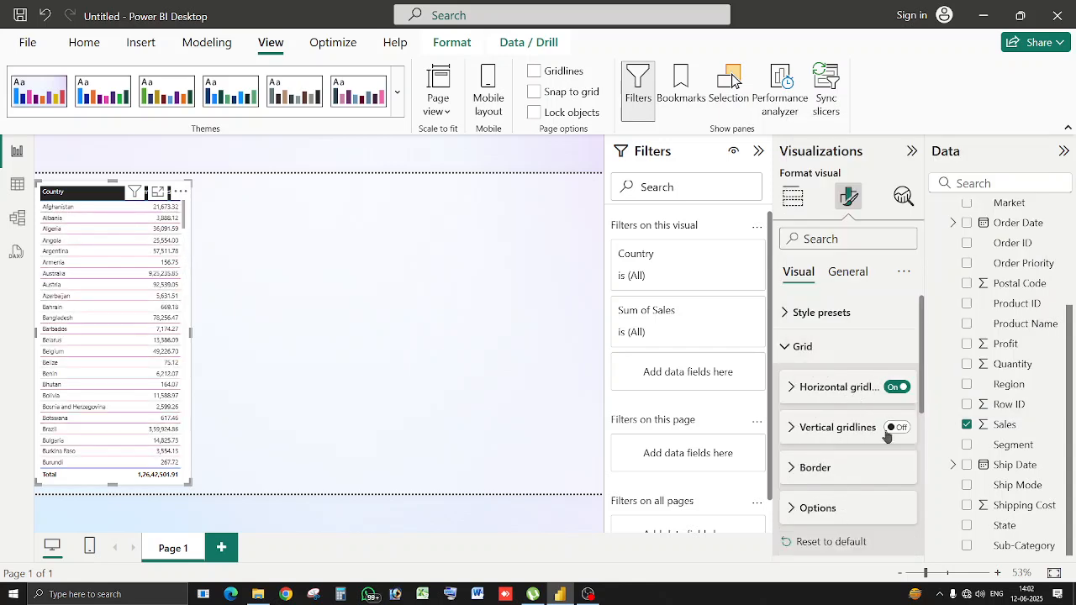
click(911, 431)
click(834, 431)
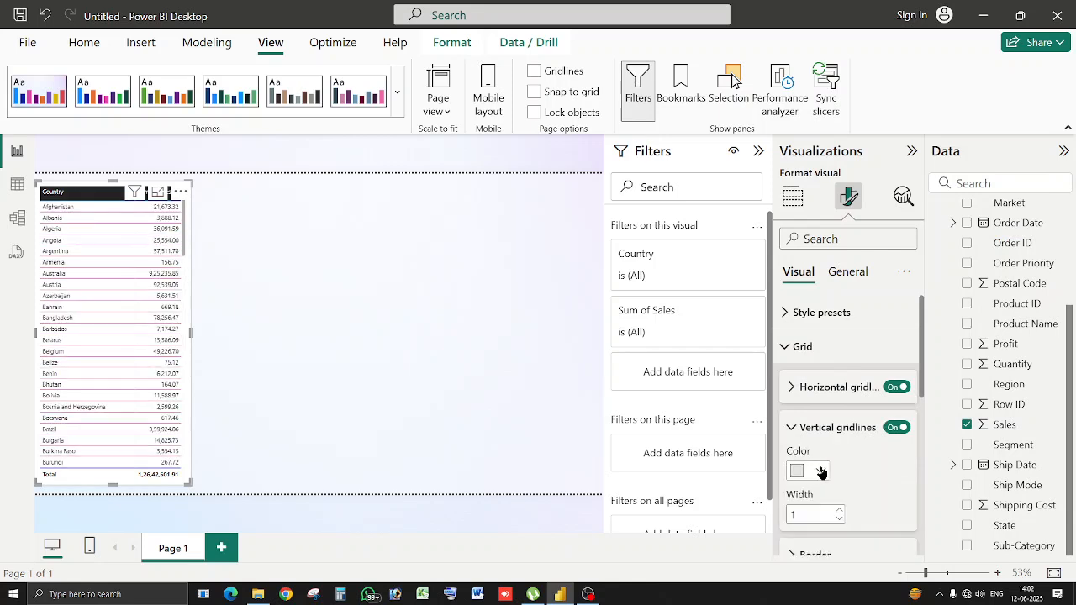
click(820, 471)
click(809, 398)
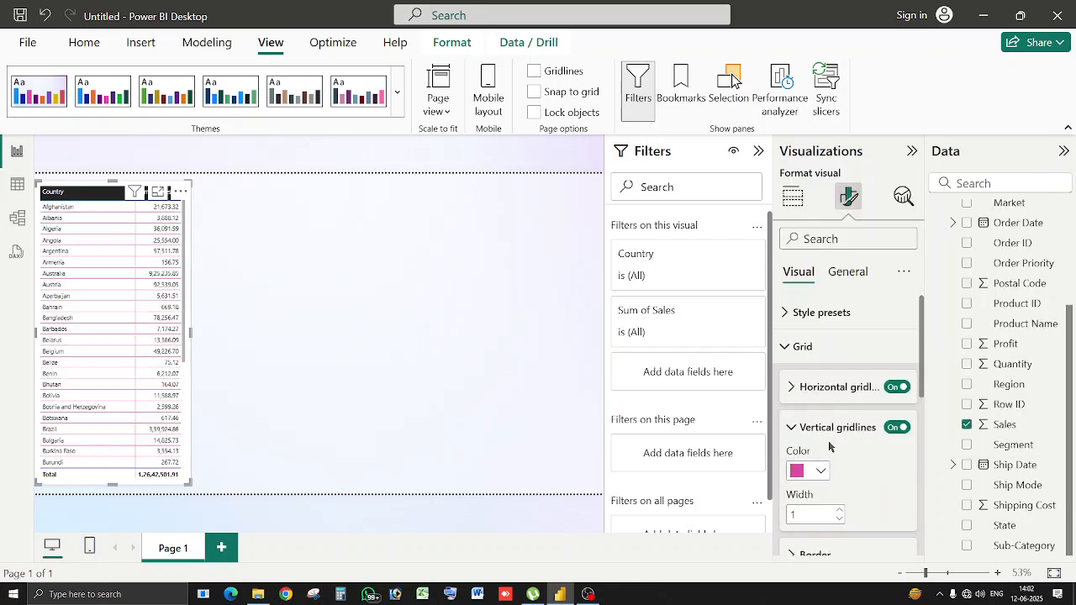
click(841, 429)
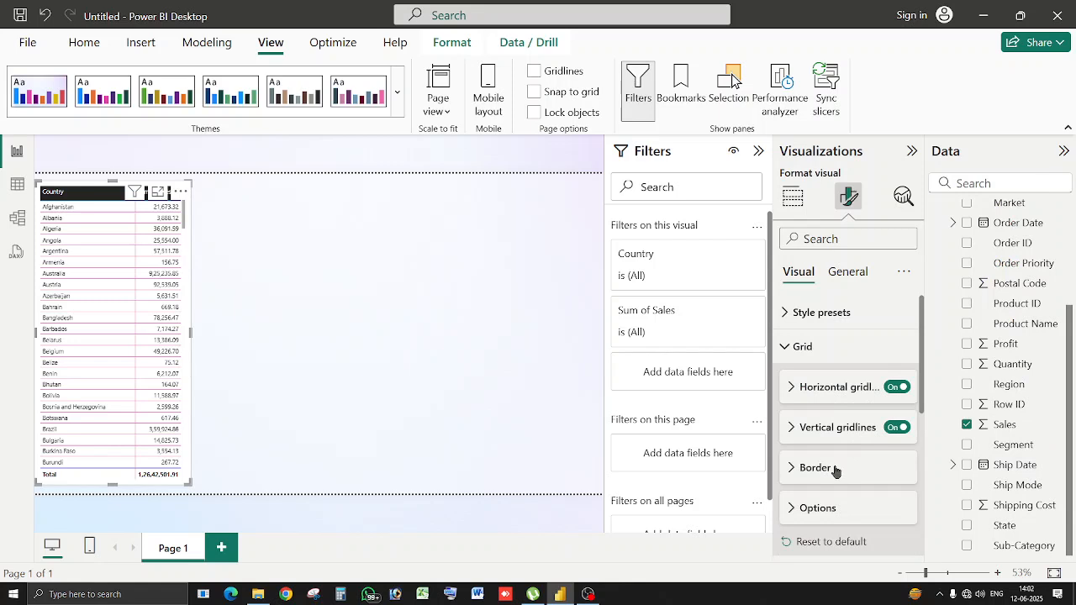
Add a pink border on the table's top, bottom, left and right sides.
click(836, 468)
scroll(845, 457, down, 3)
click(791, 386)
click(791, 402)
click(791, 419)
click(791, 435)
click(822, 481)
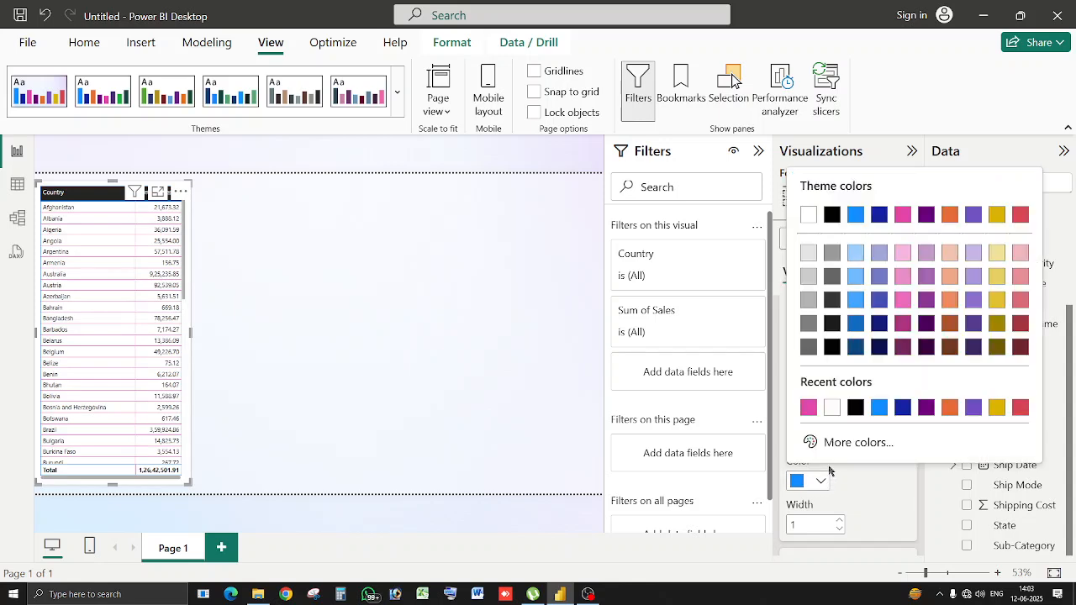
click(808, 407)
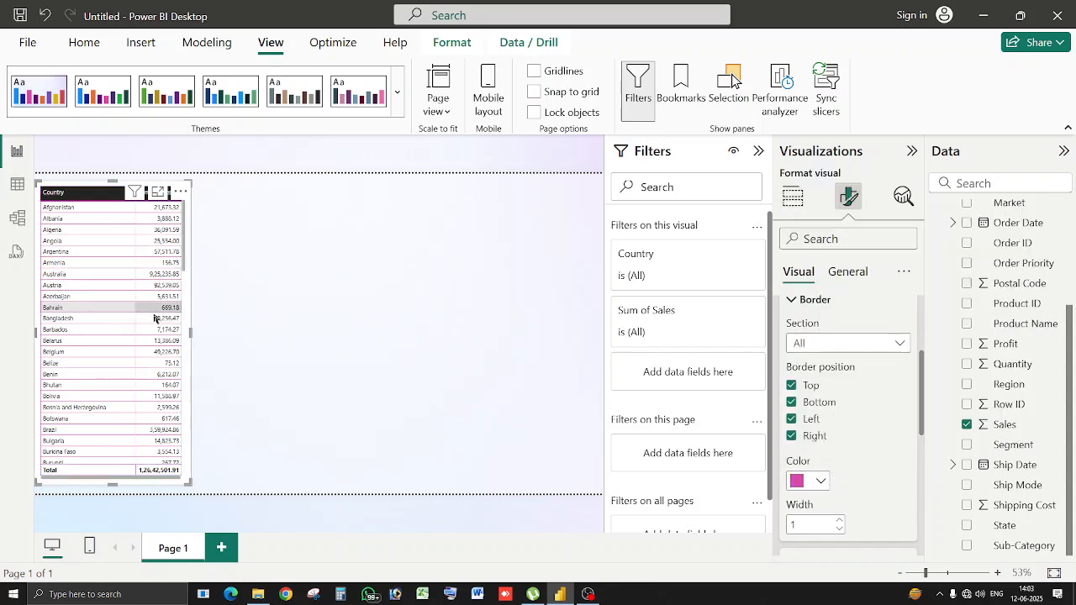
click(288, 257)
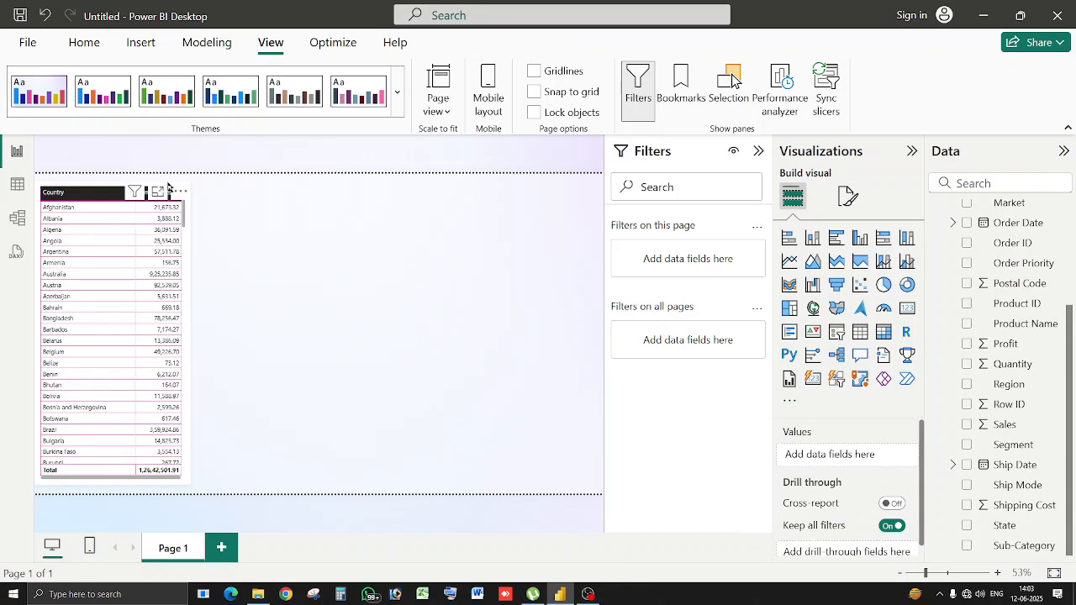
Duplicate the Country table beside it and turn the copy into State with Sum of Sales.
click(169, 190)
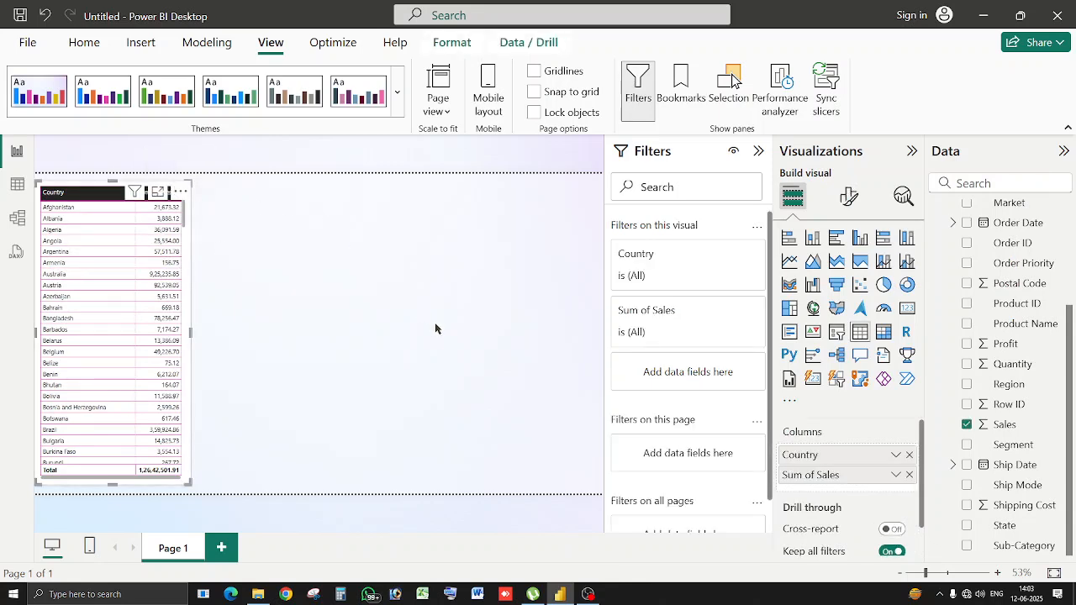
drag(127, 242, 132, 246)
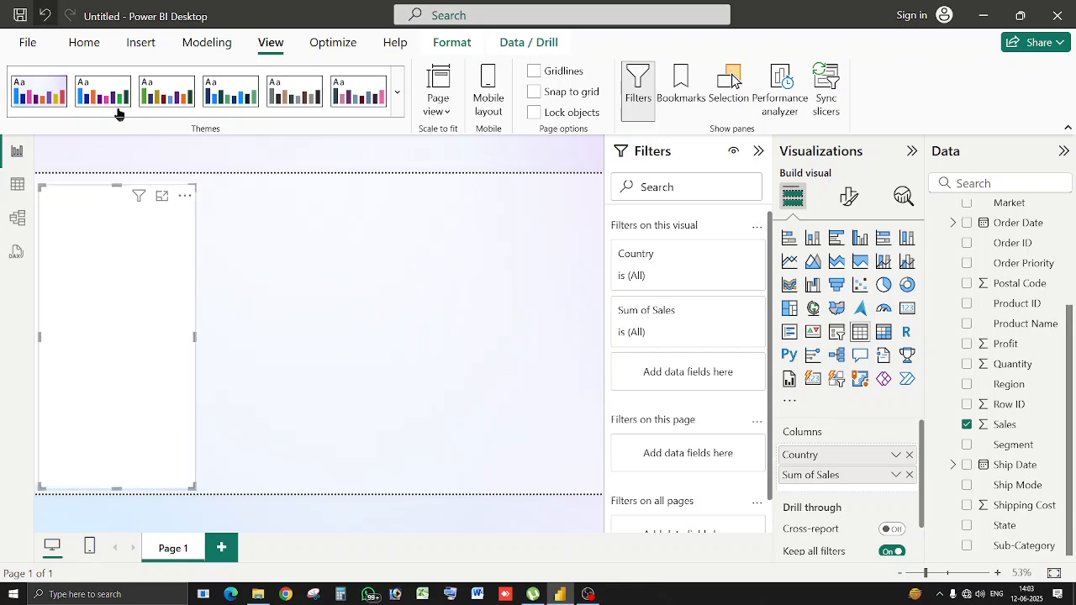
drag(97, 192, 253, 184)
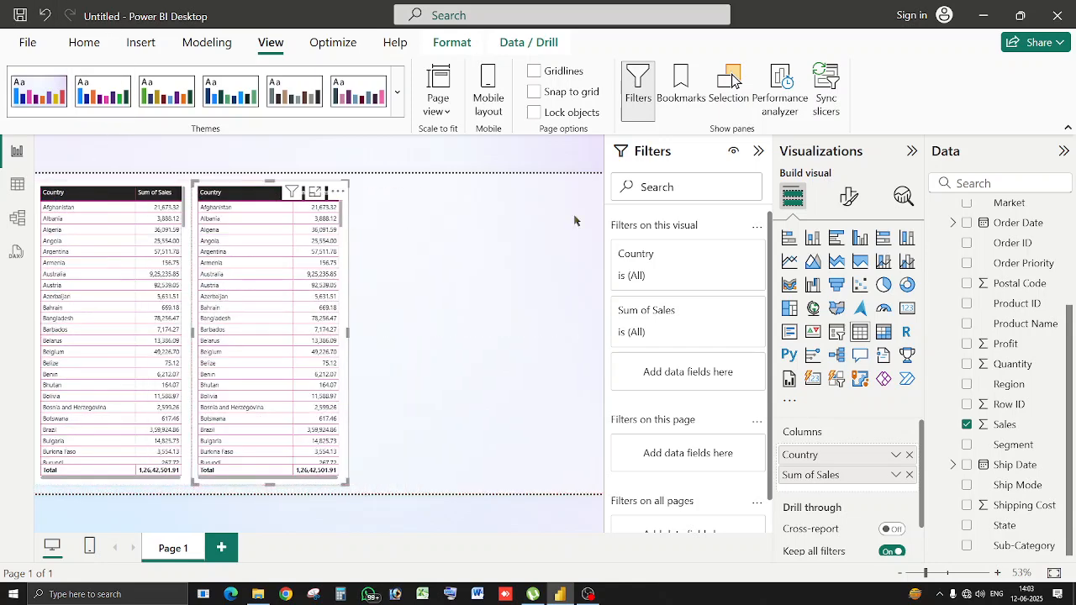
click(910, 455)
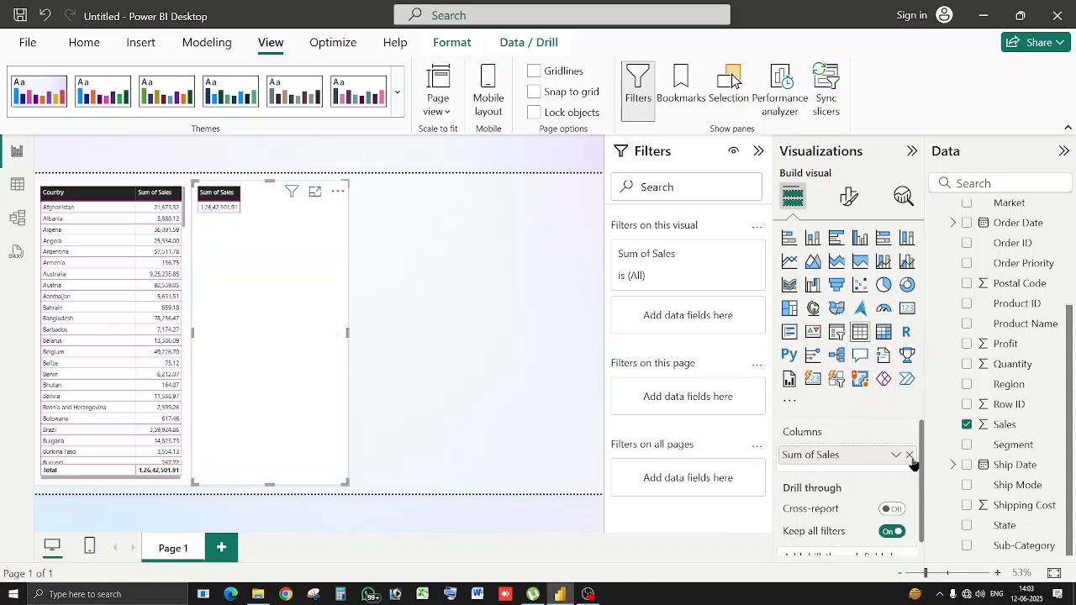
click(909, 456)
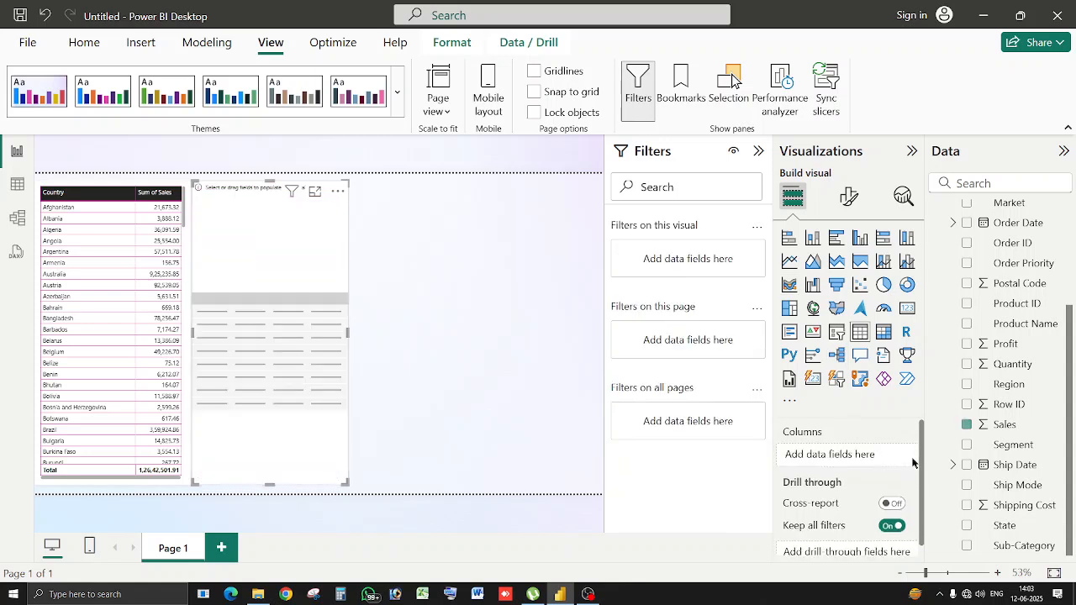
click(966, 526)
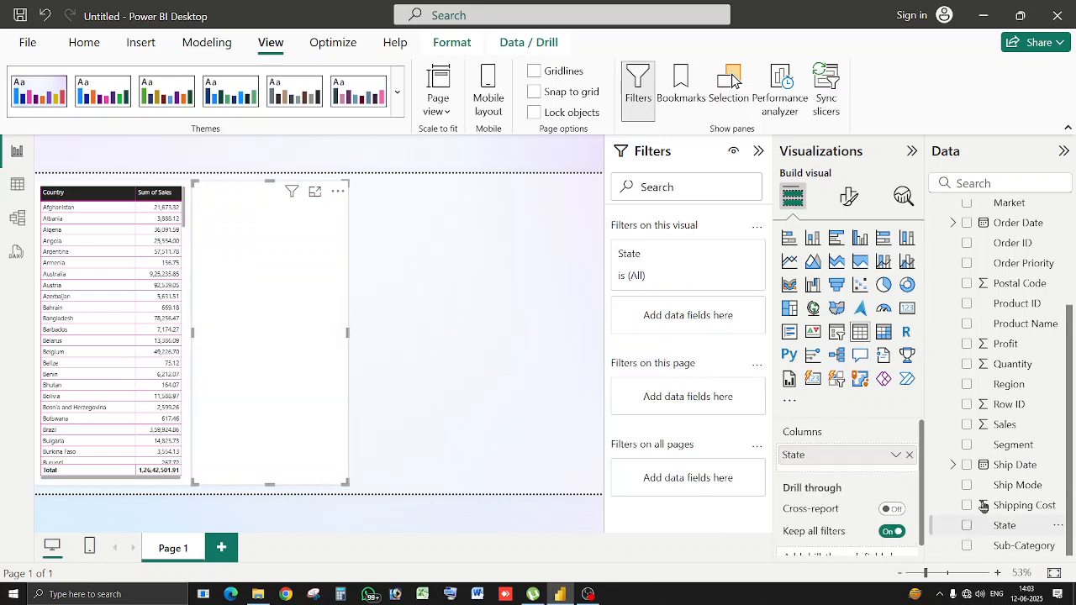
click(968, 424)
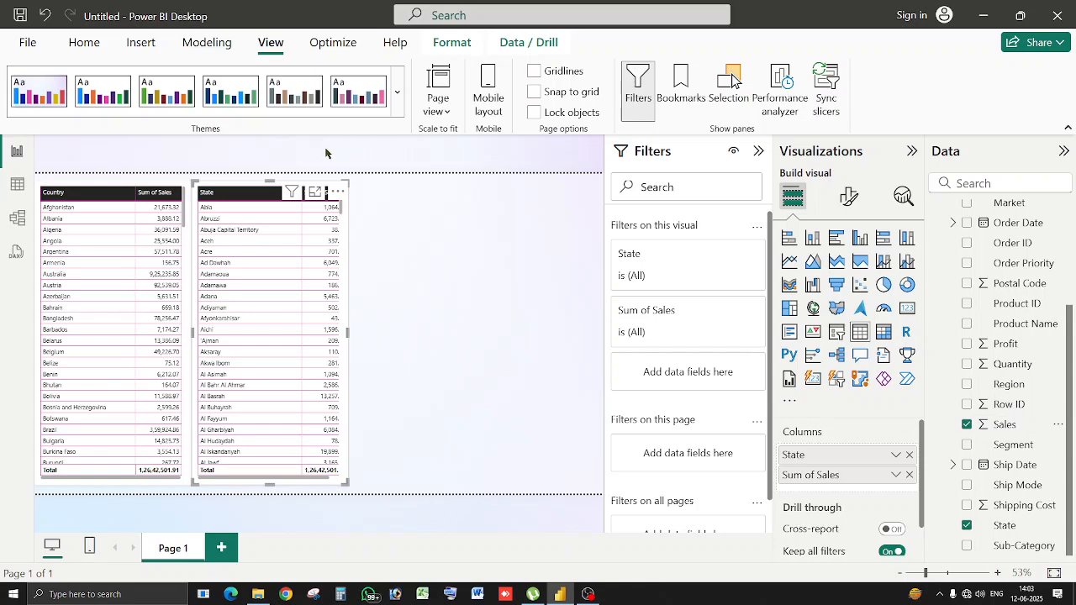
Copy and paste the Country sales table, placing the copy right of the State table.
click(109, 201)
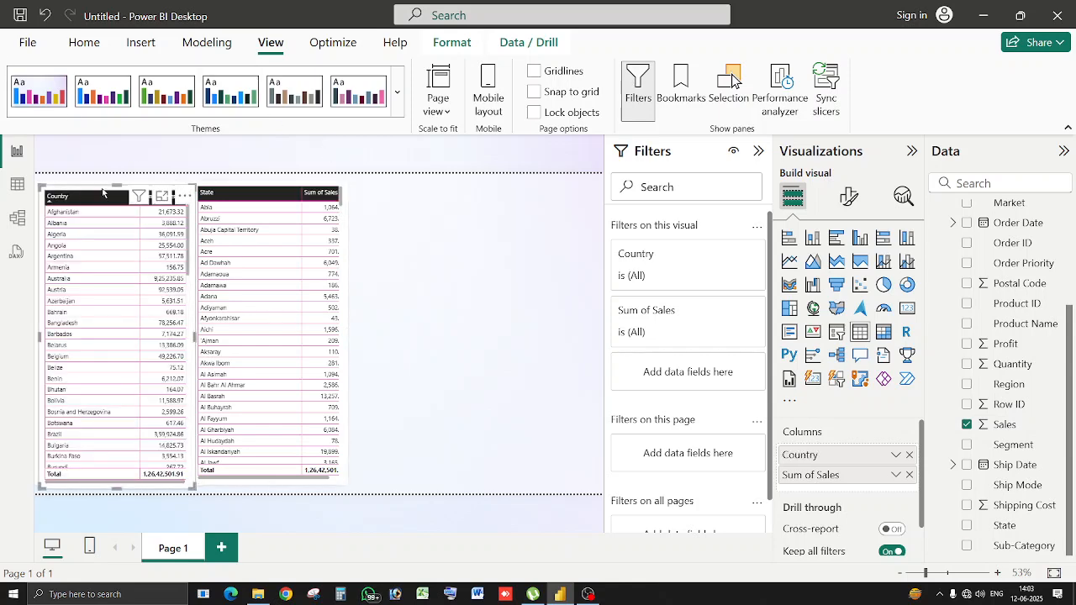
key(ctrl+c)
key(ctrl+v)
drag(507, 199, 408, 185)
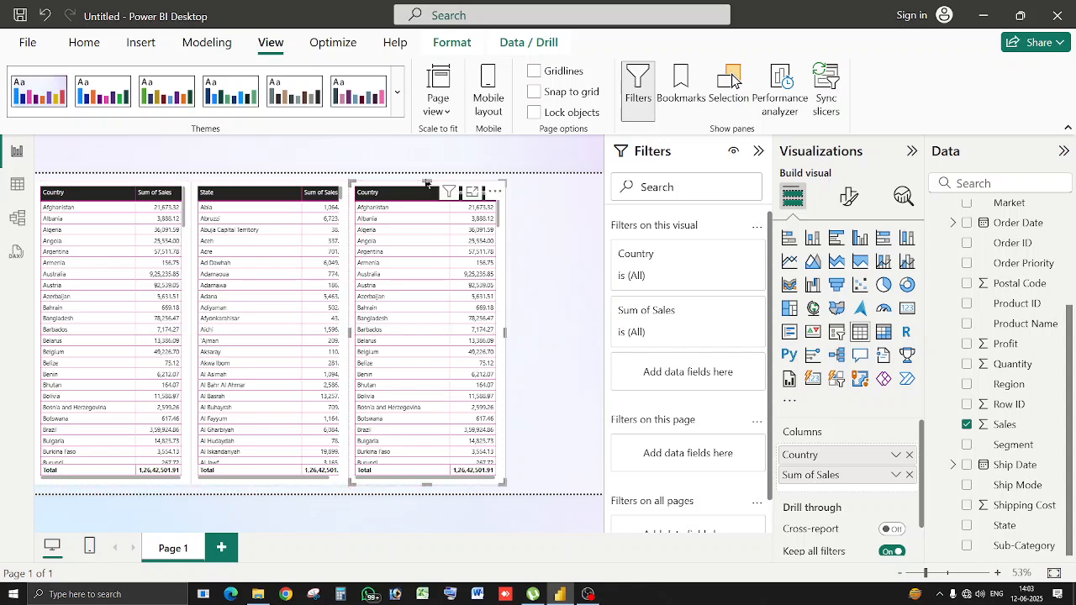
Swap the third table's fields for City and Sum of Sales and narrow it slightly.
click(756, 154)
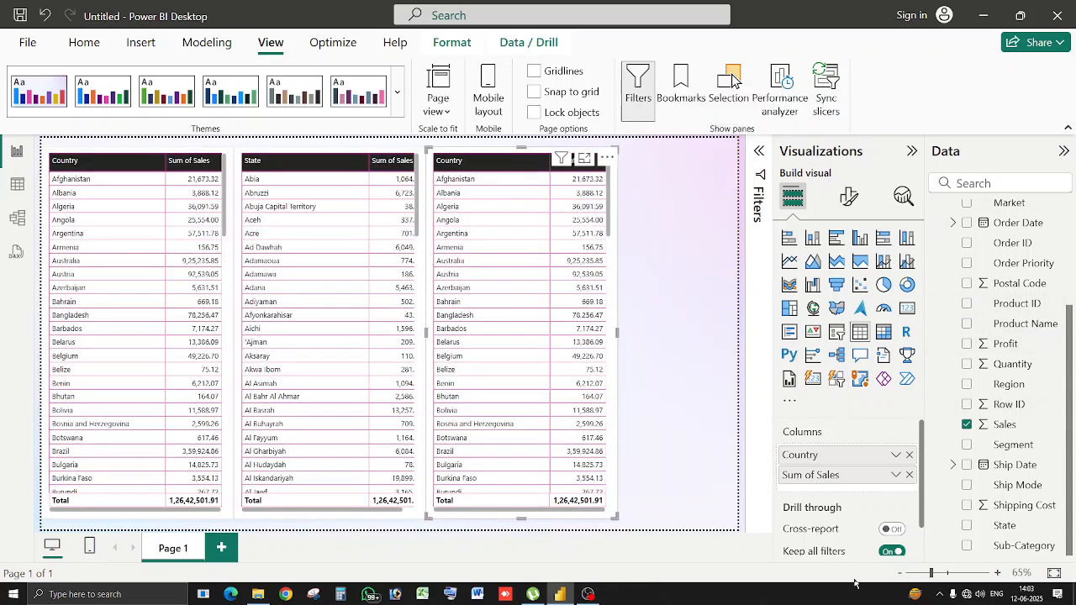
click(909, 455)
click(908, 455)
scroll(1005, 340, up, 3)
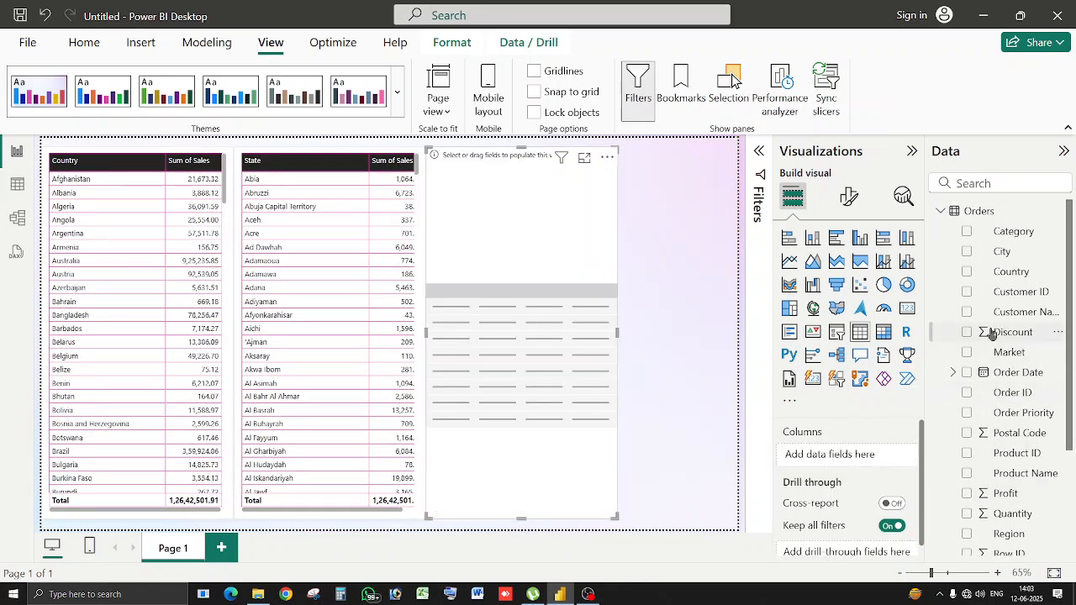
click(967, 251)
scroll(973, 284, down, 3)
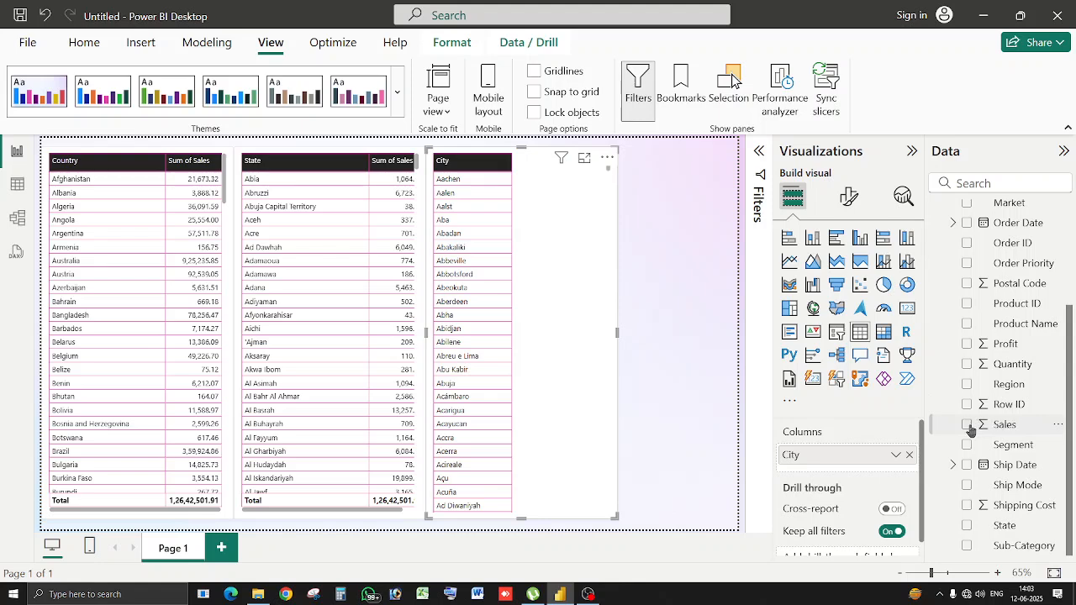
click(967, 427)
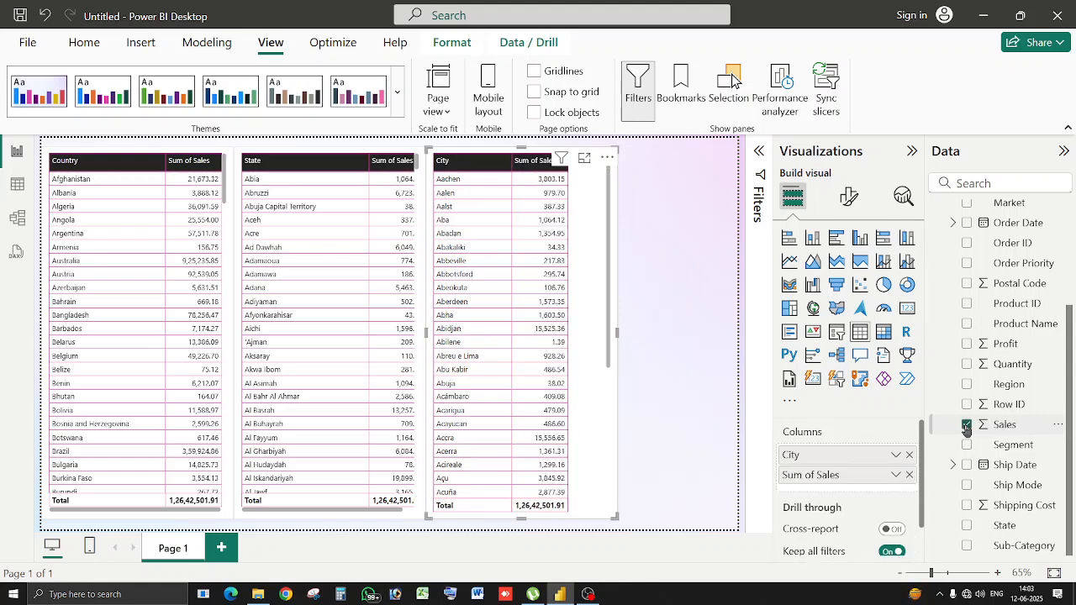
drag(617, 334, 585, 337)
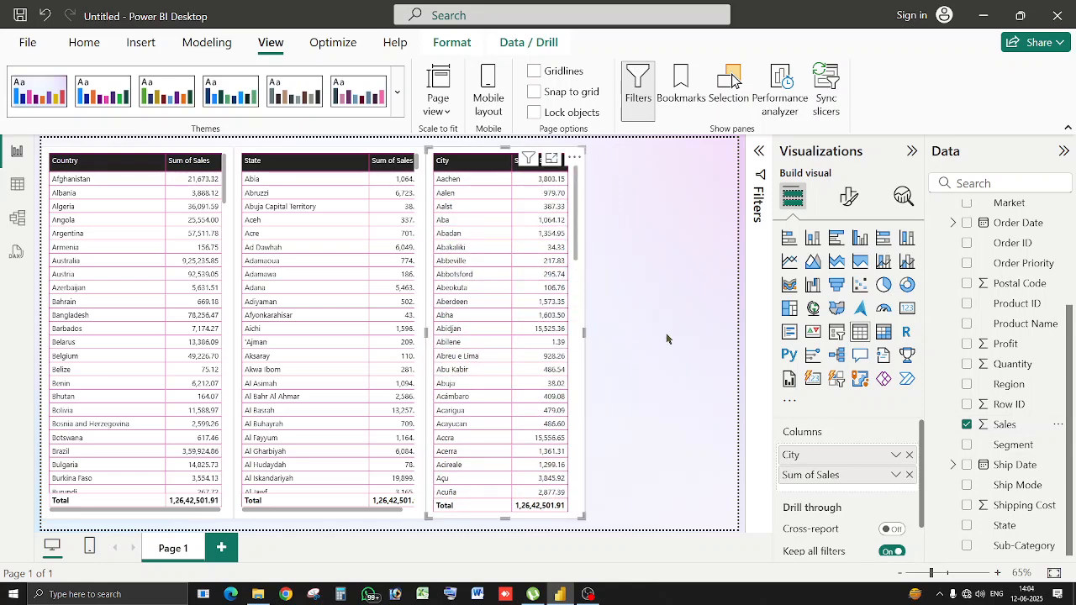
click(664, 340)
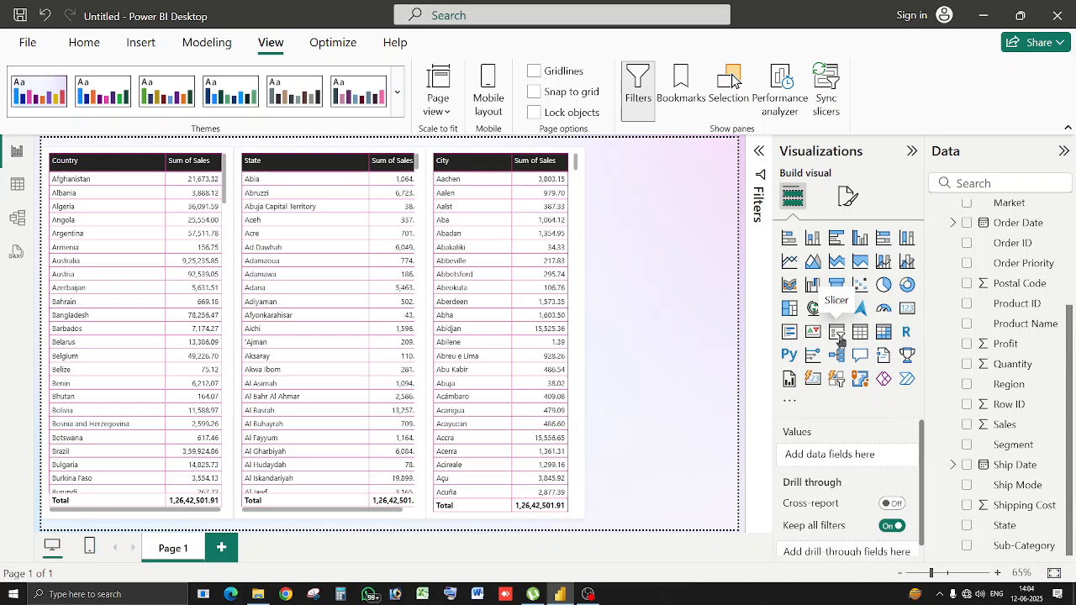
Add a slicer beside the City table and make it narrower and shorter.
click(839, 337)
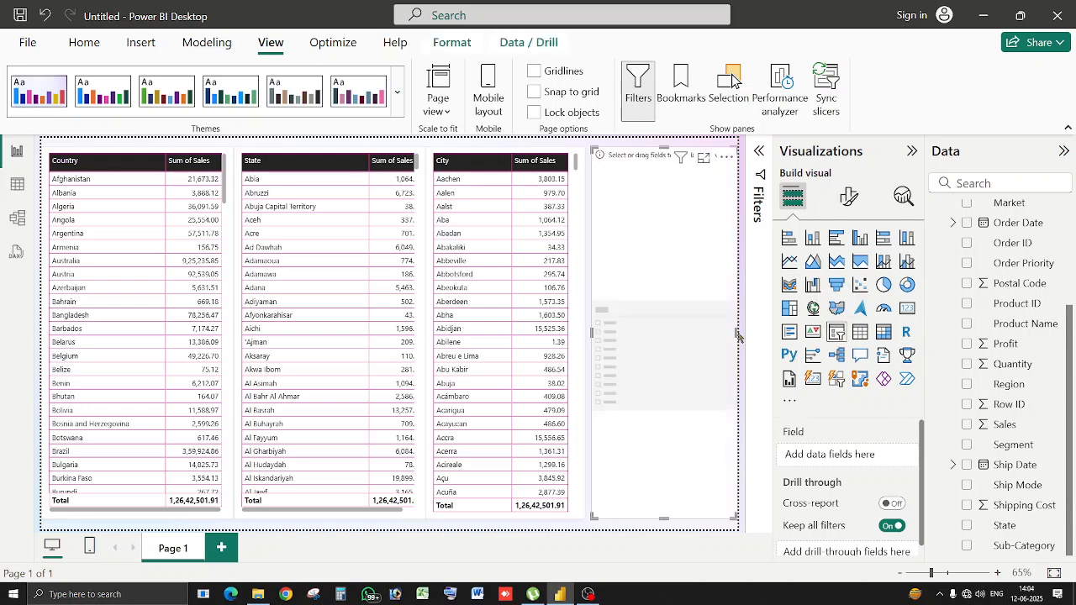
drag(736, 332, 725, 332)
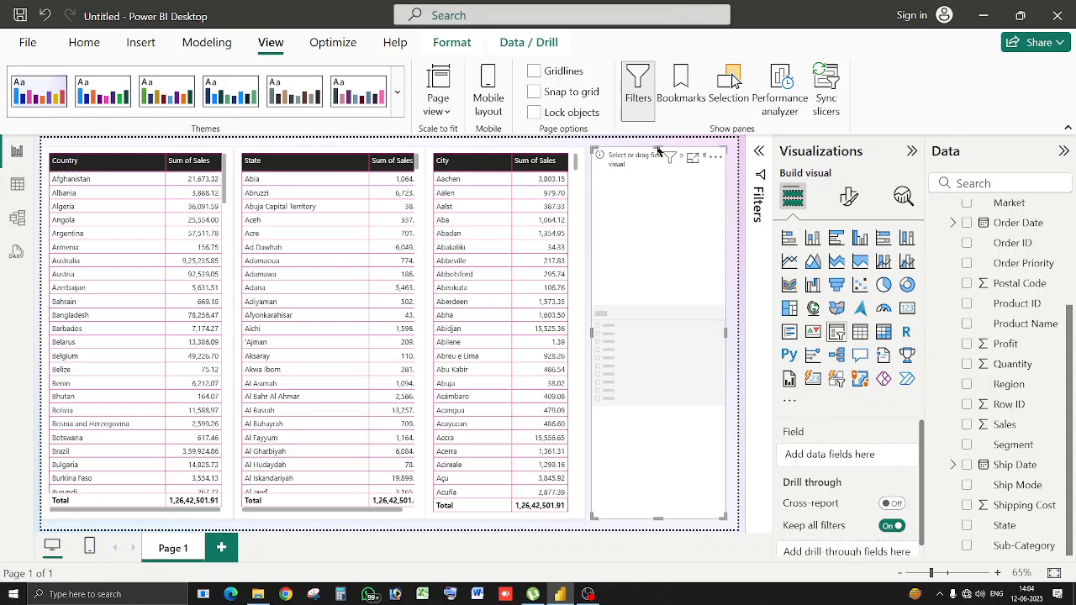
drag(657, 148, 658, 250)
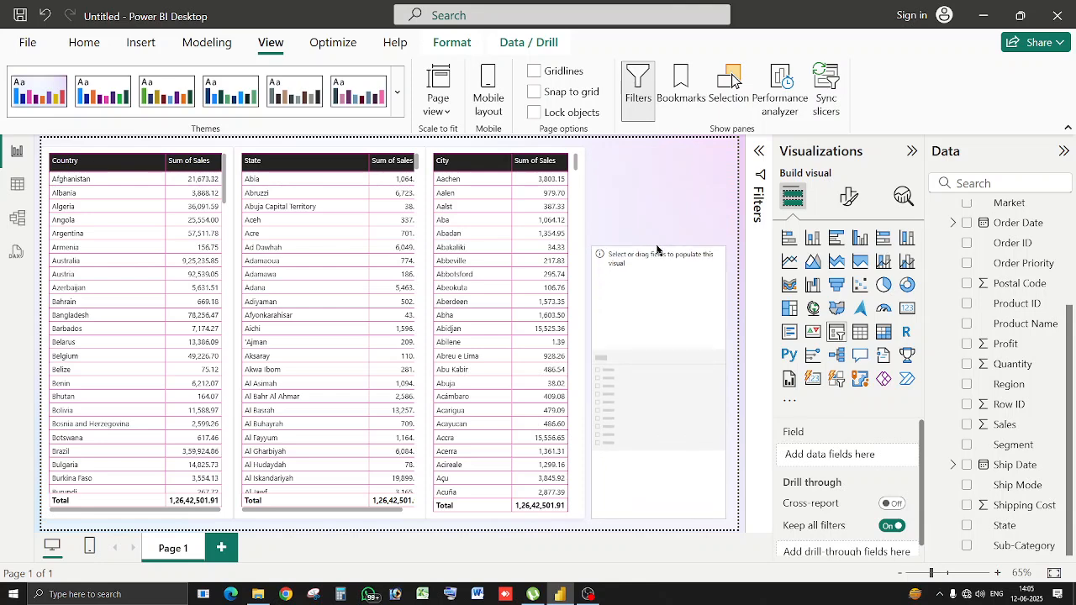
Fill the slicer with the Country, State and City fields as a hierarchy.
scroll(1014, 232, up, 3)
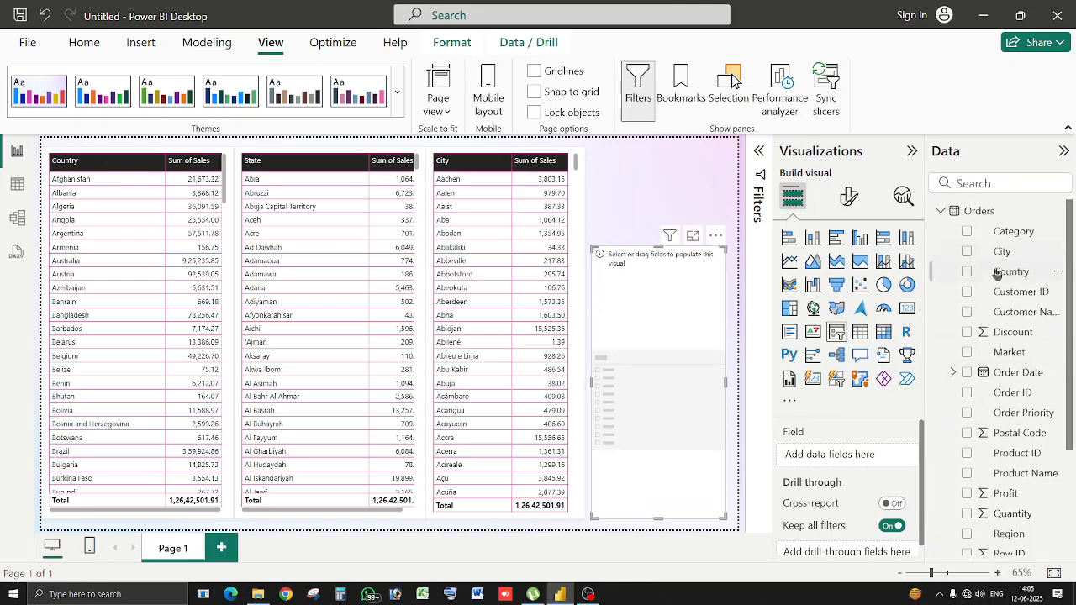
click(967, 272)
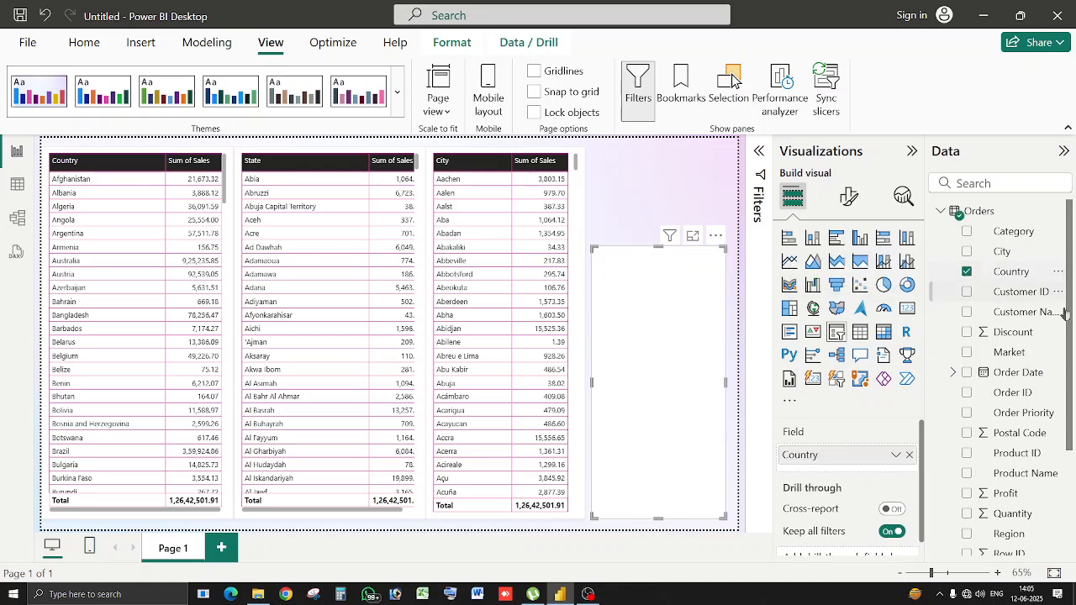
scroll(1058, 361, down, 4)
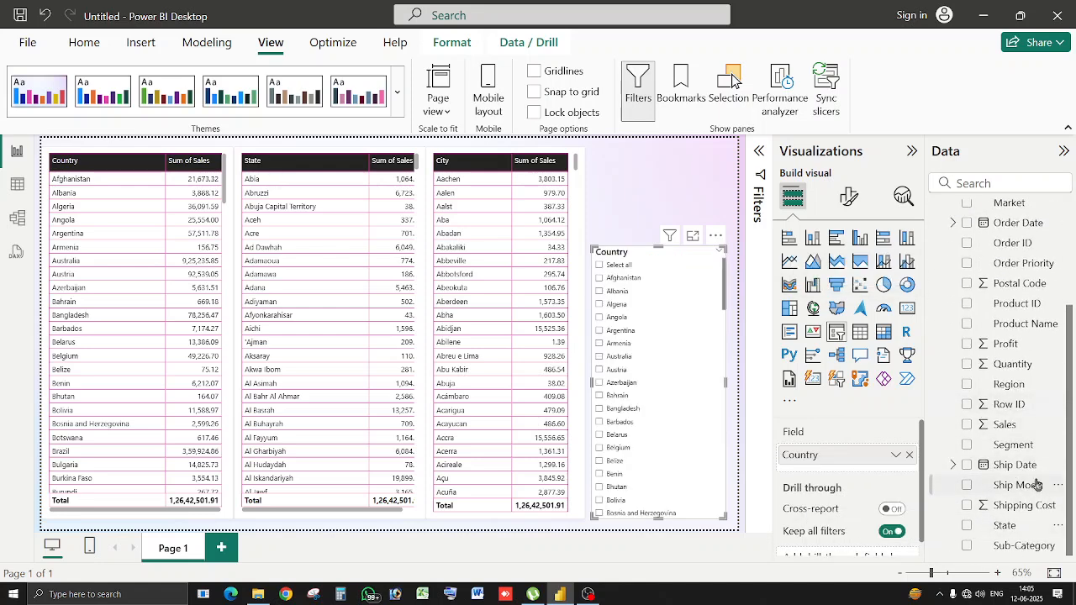
click(968, 527)
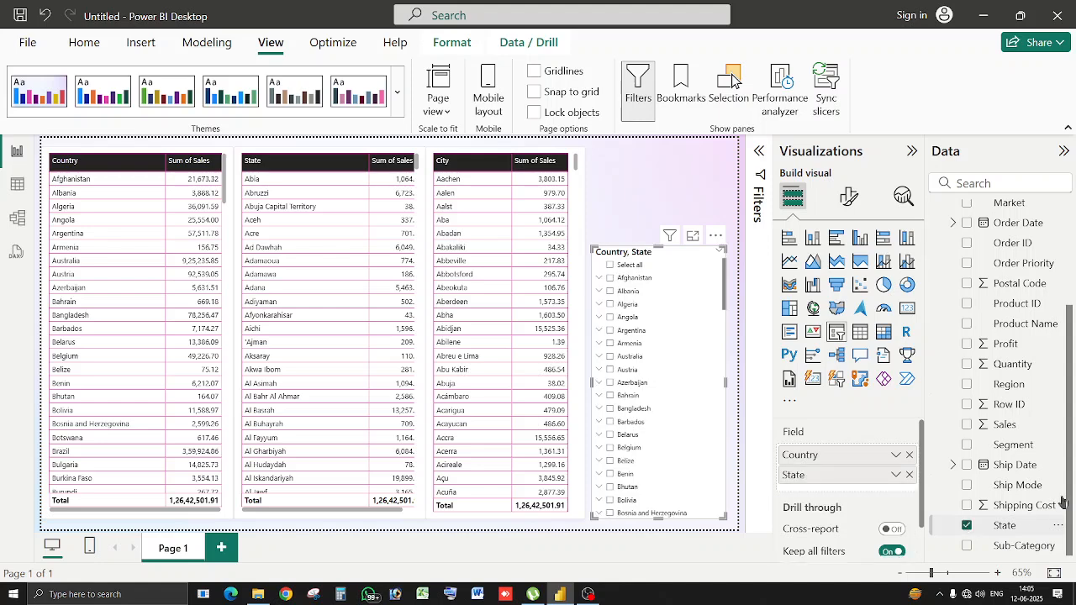
scroll(1073, 482, up, 5)
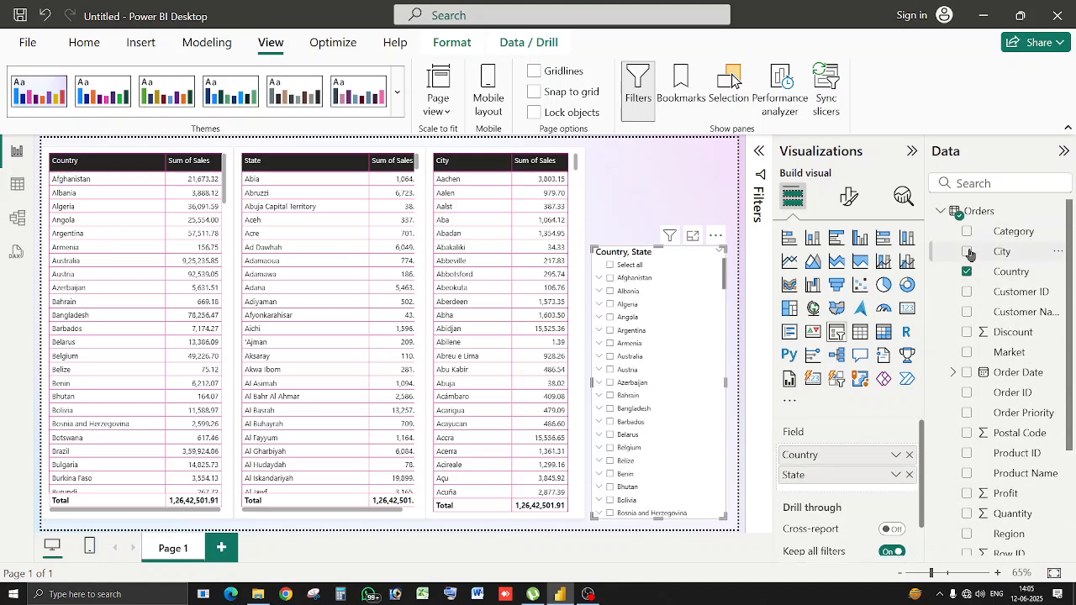
click(968, 252)
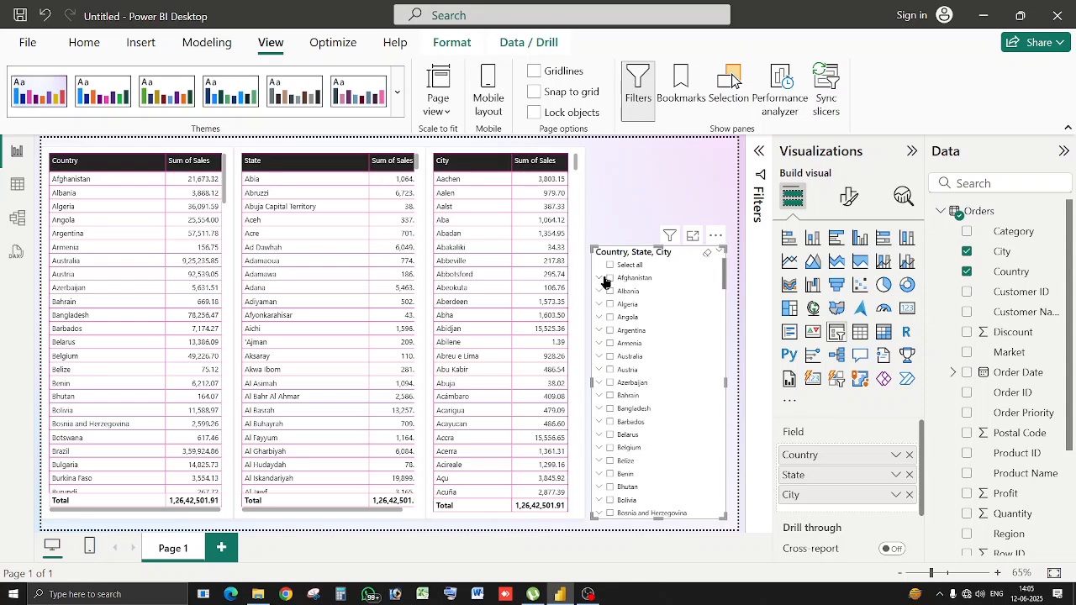
click(609, 278)
click(599, 278)
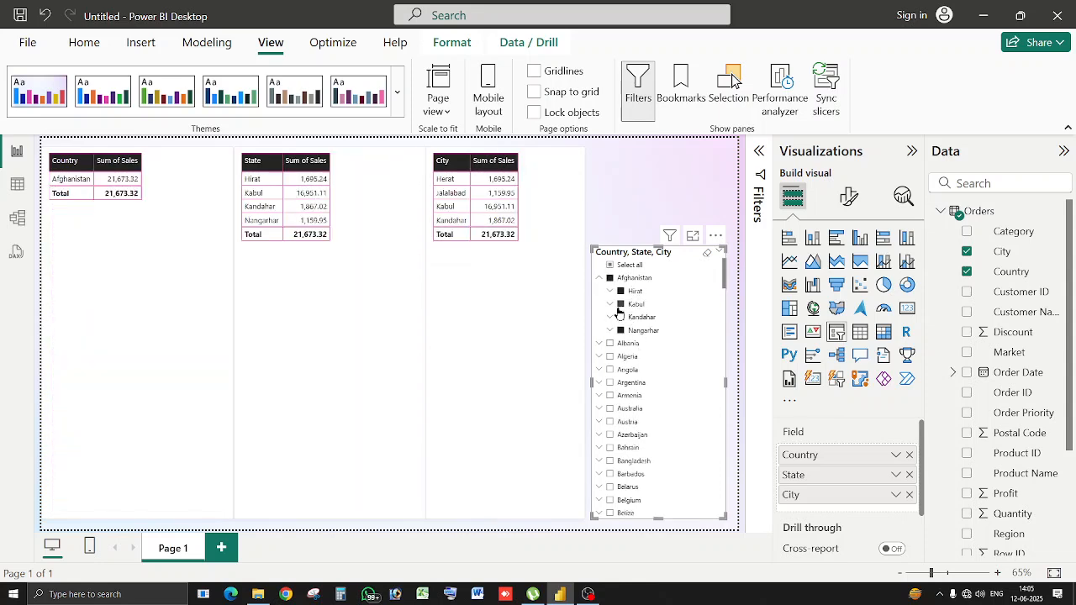
click(610, 290)
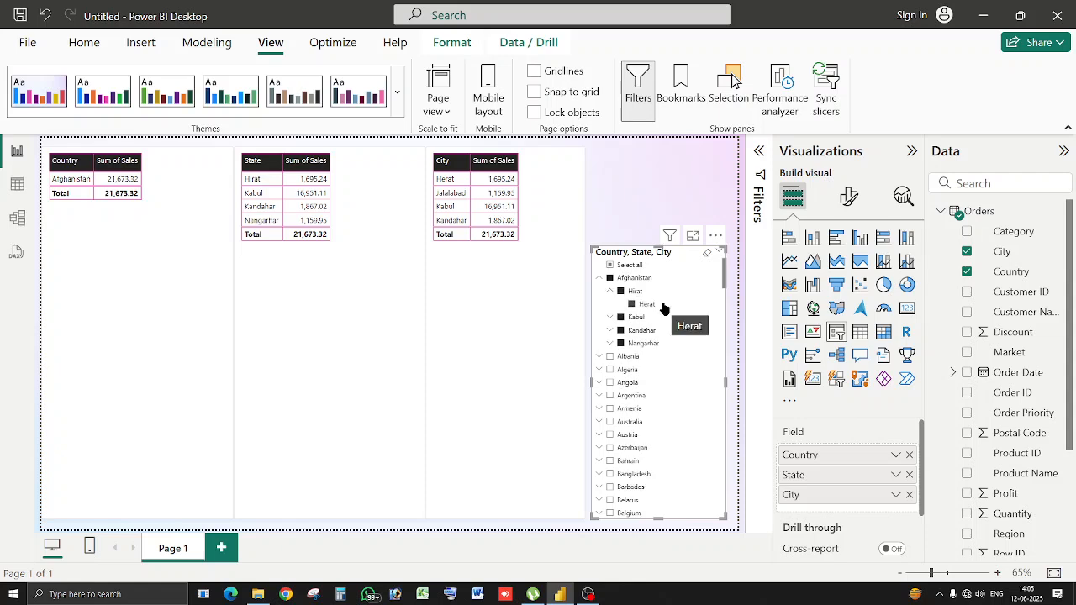
click(610, 278)
click(600, 277)
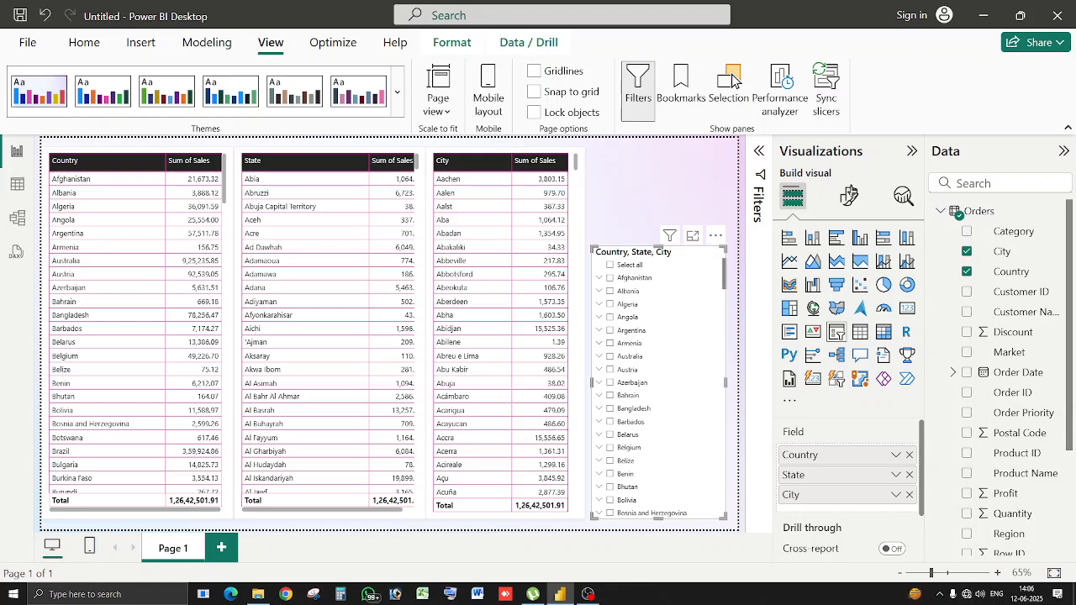
Set the slicer's Effects background to the custom pale yellow-green #ECF6BE.
click(849, 195)
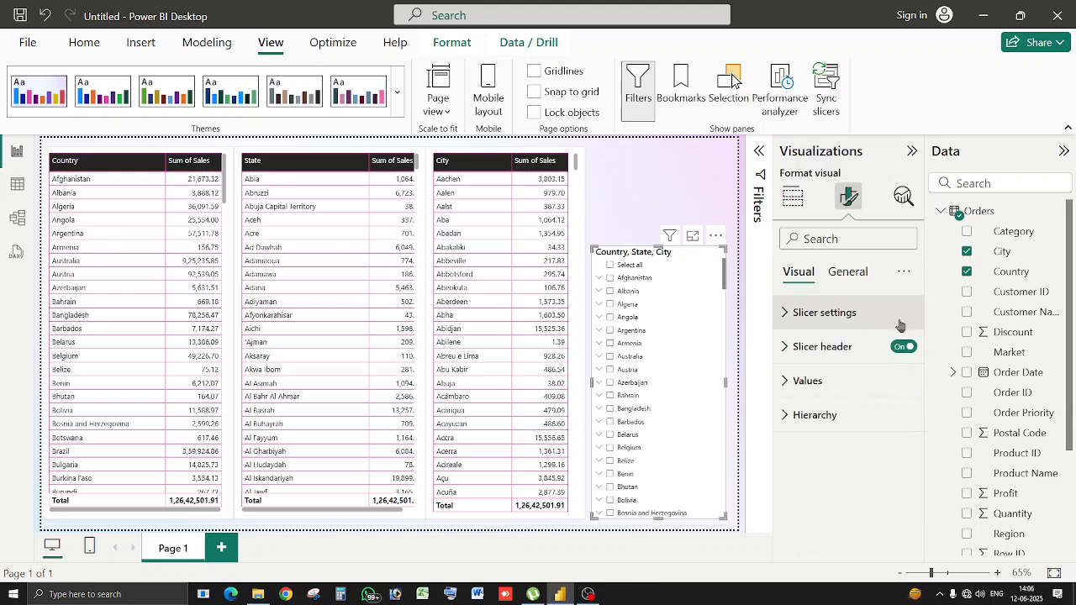
click(852, 318)
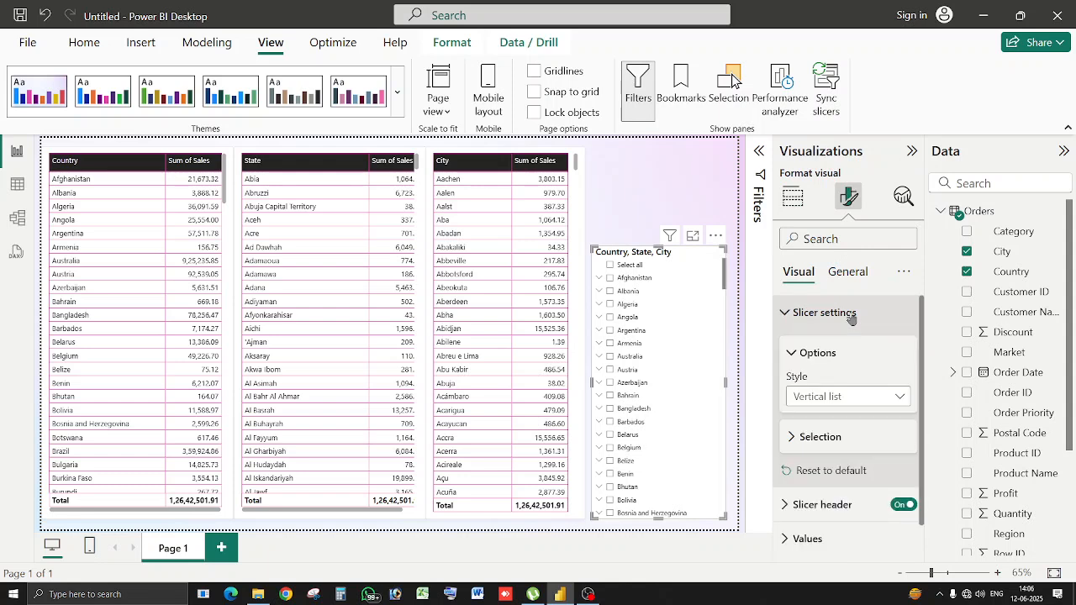
click(851, 316)
click(828, 382)
click(828, 383)
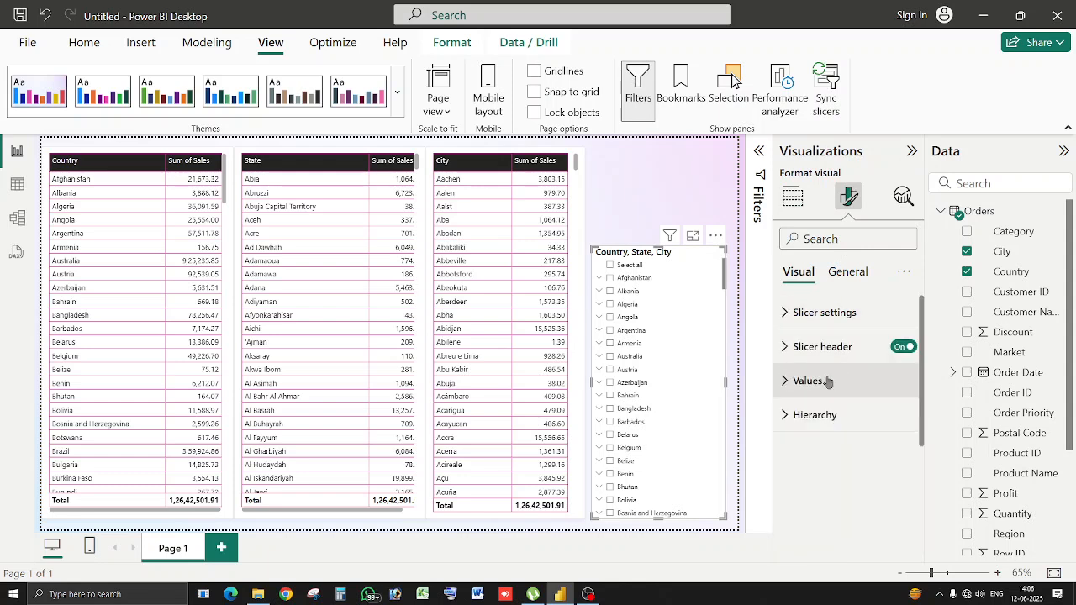
click(851, 274)
click(849, 380)
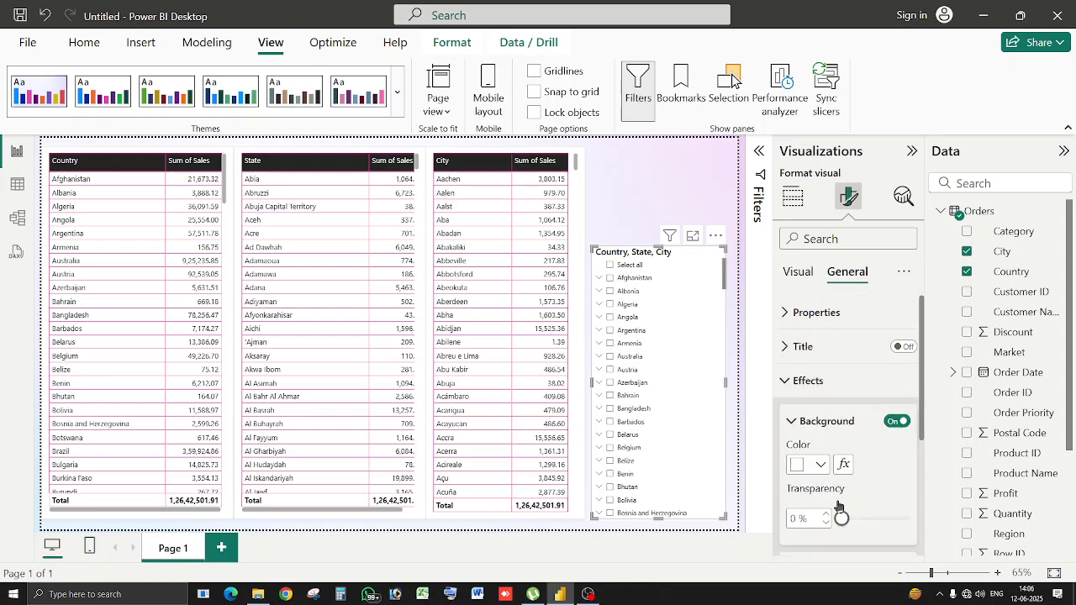
scroll(839, 506, down, 2)
click(820, 353)
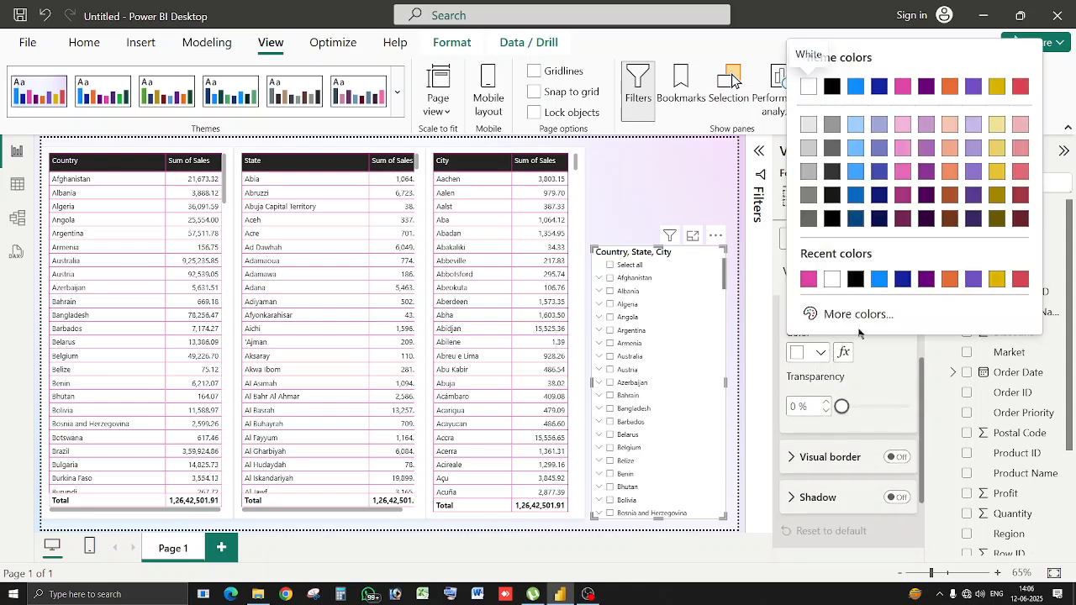
click(874, 316)
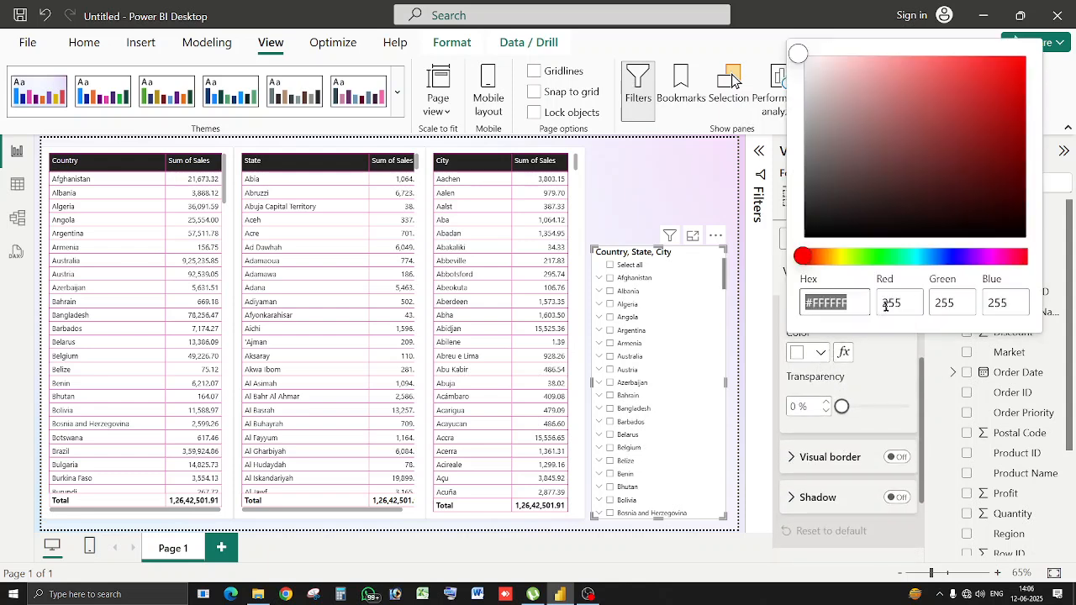
click(843, 258)
click(853, 60)
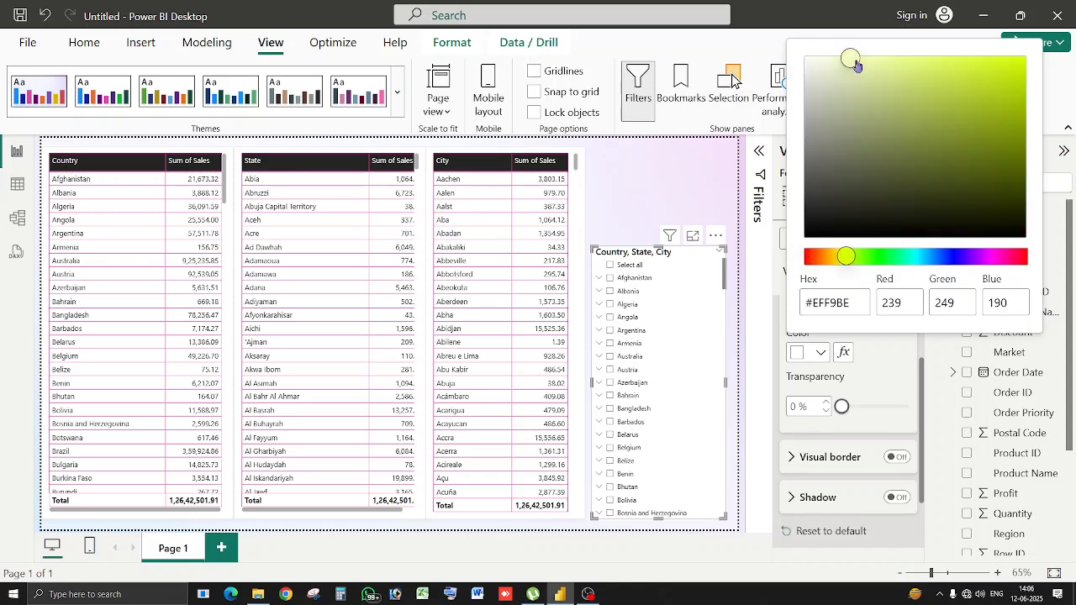
mouse_move(857, 66)
mouse_down()
mouse_move(862, 75)
mouse_move(849, 60)
mouse_up()
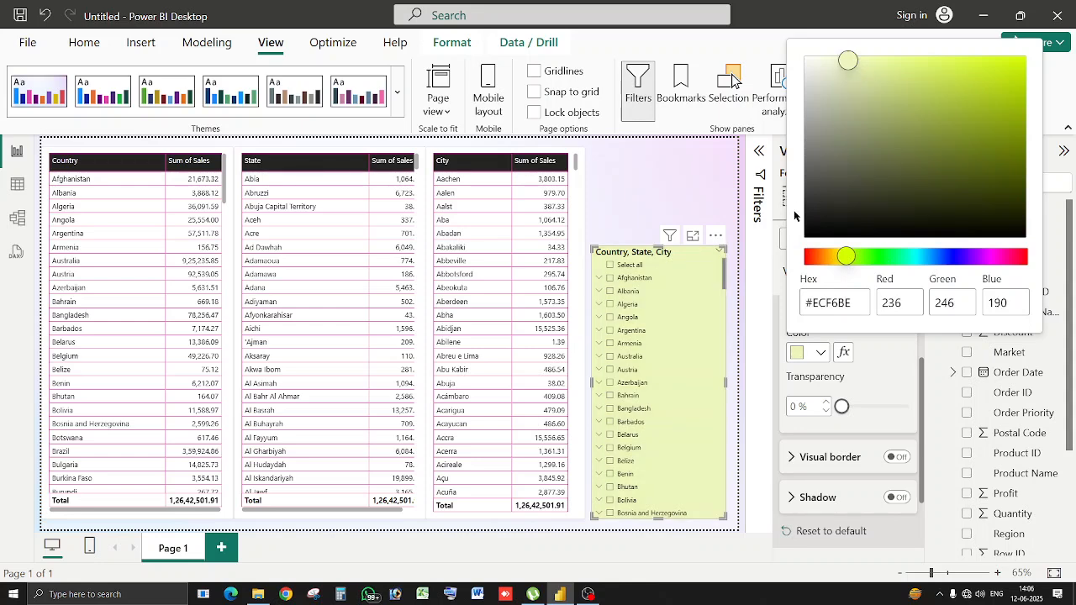
click(795, 216)
click(699, 180)
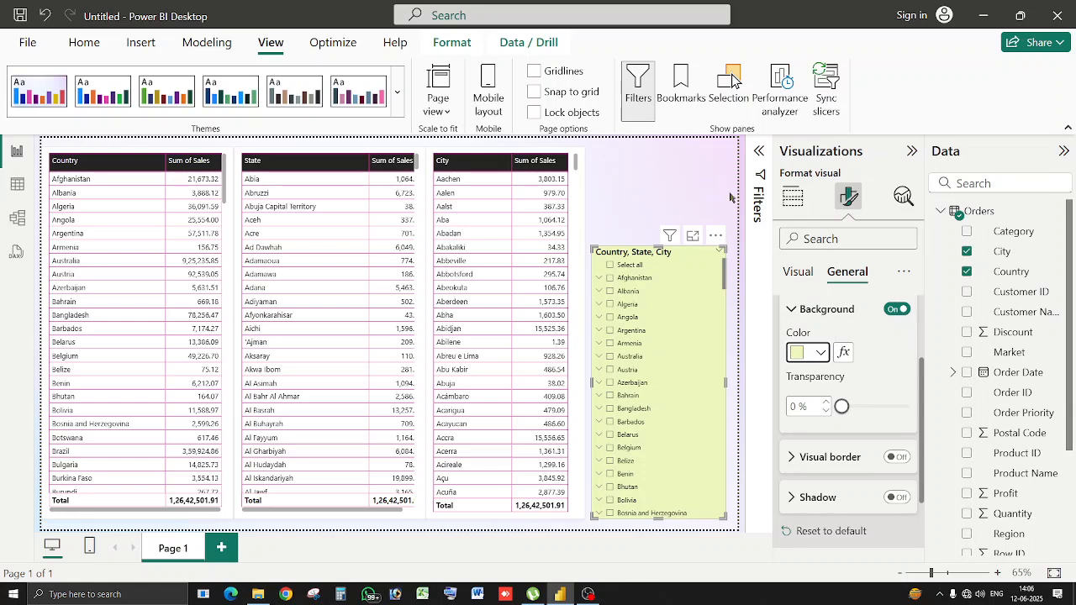
click(664, 220)
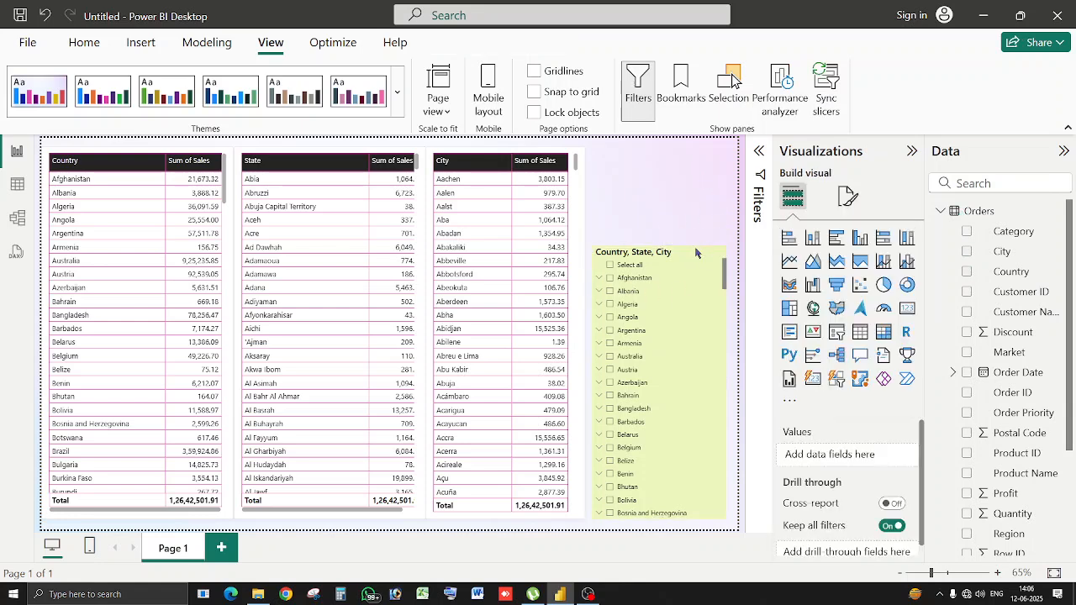
click(696, 251)
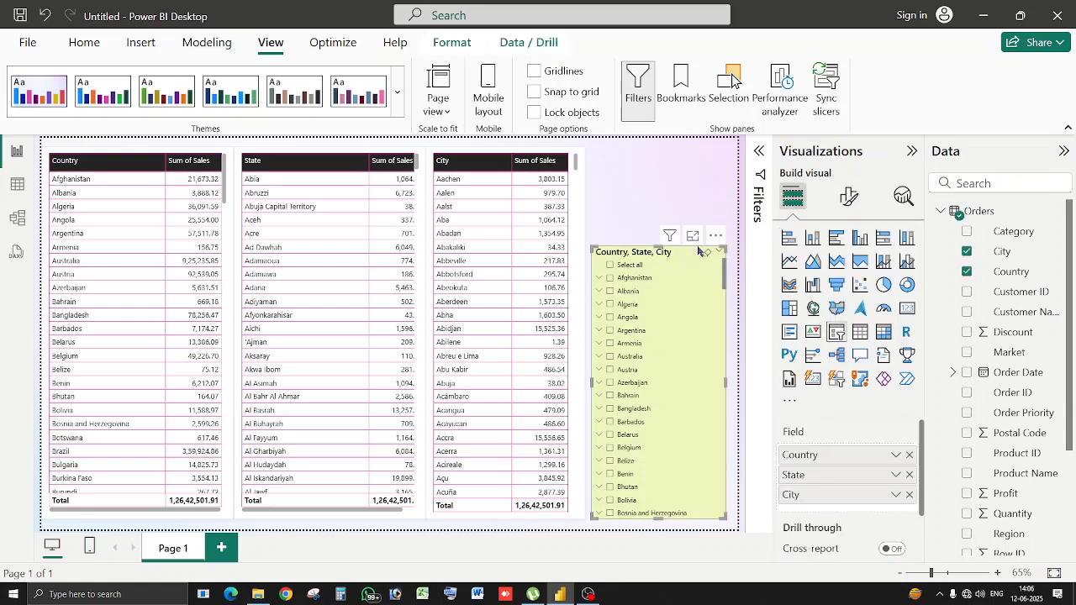
Move the top slicer and replace its Country, State, City fields with Order Date.
drag(682, 253, 674, 193)
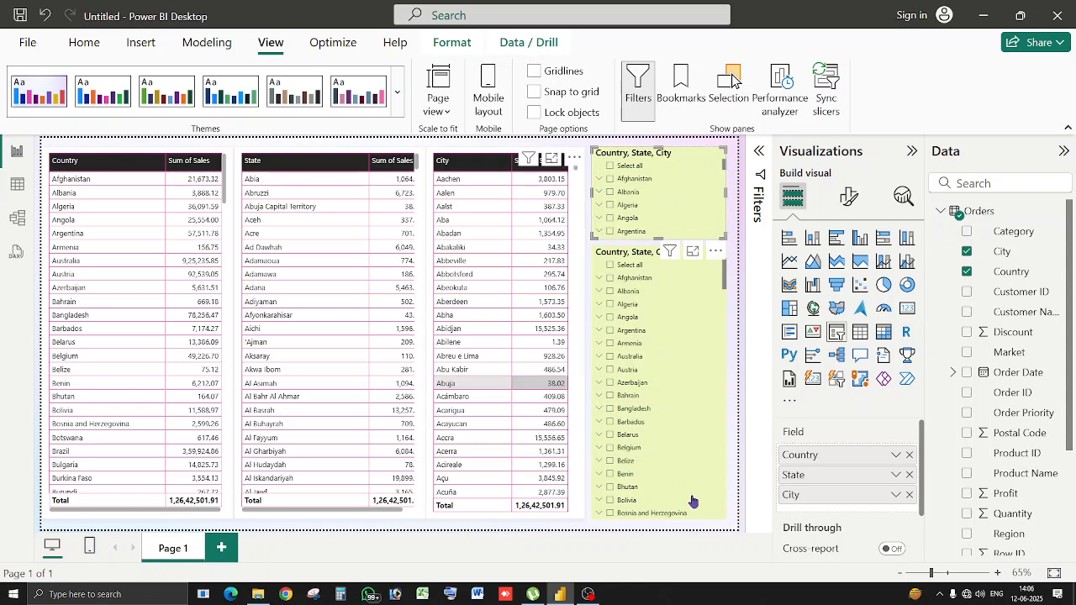
click(908, 456)
click(908, 456)
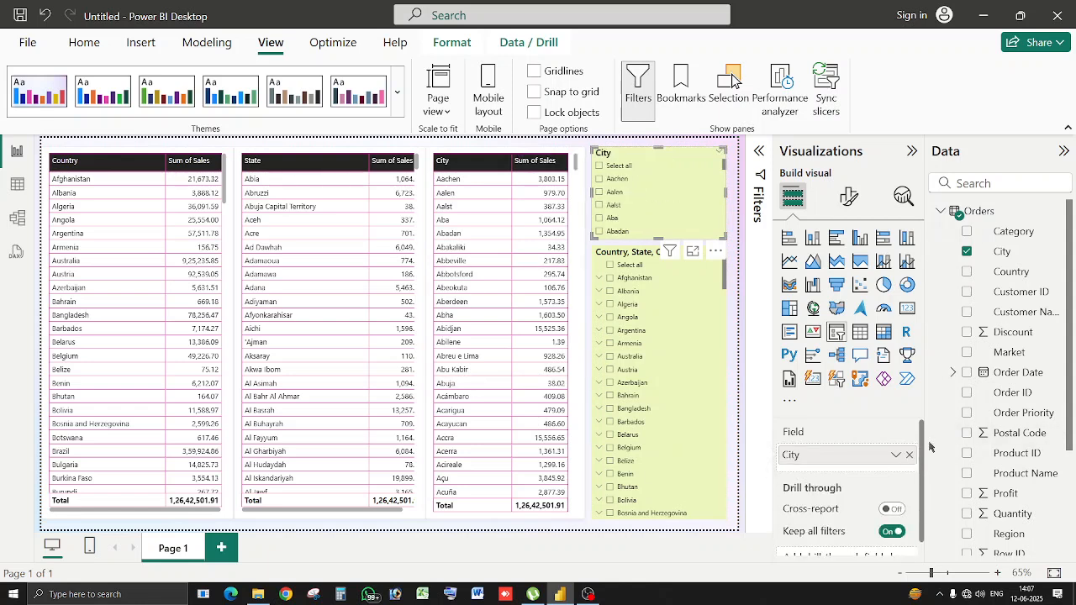
click(967, 373)
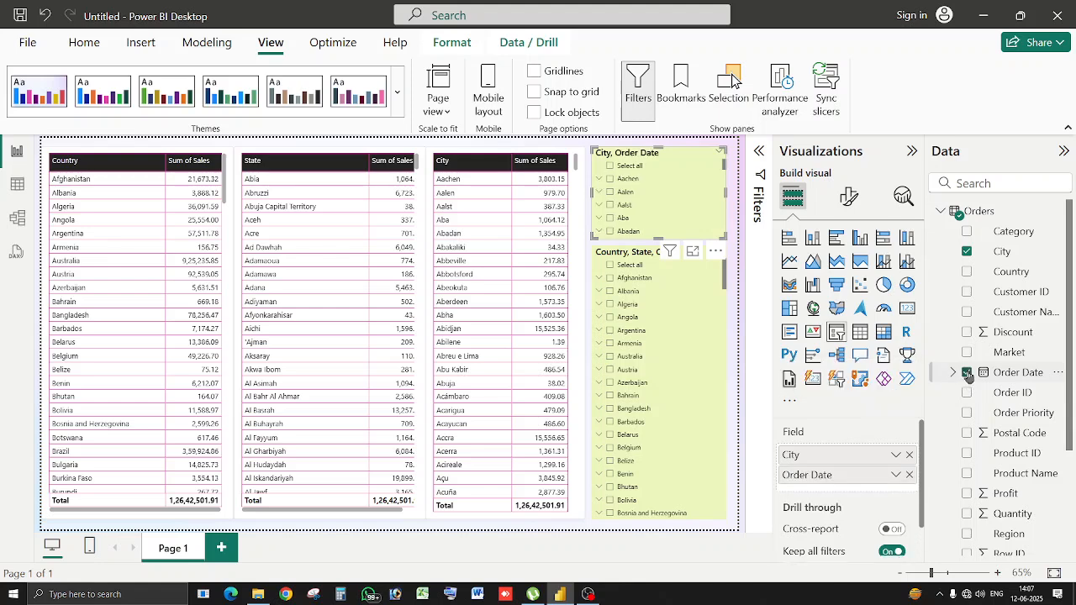
click(909, 454)
Switch Order Date to Date Hierarchy so the slicer lists years 2012–2015.
right_click(871, 463)
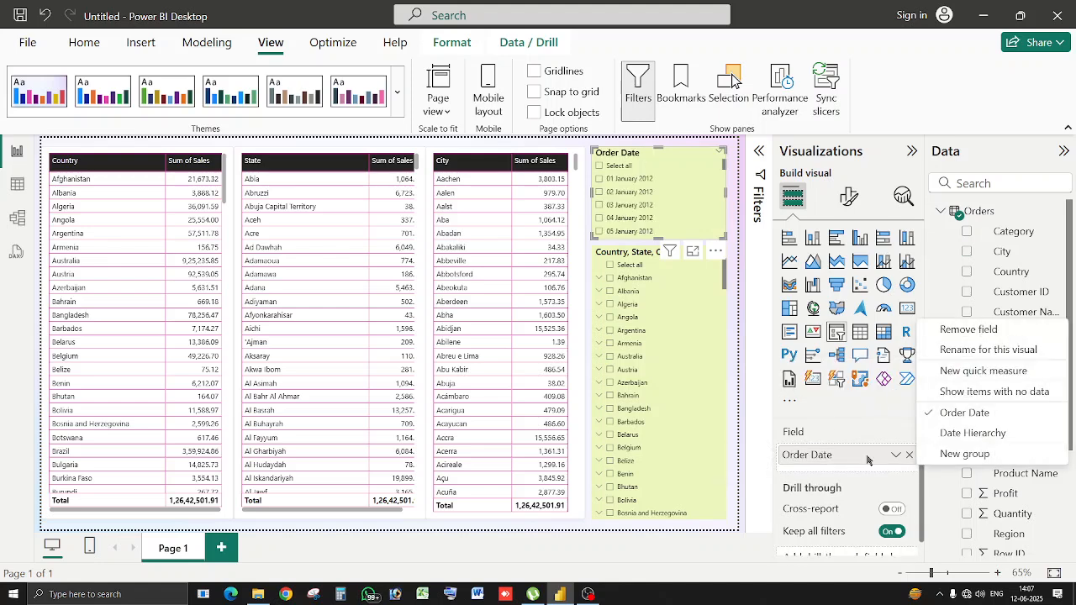
click(959, 434)
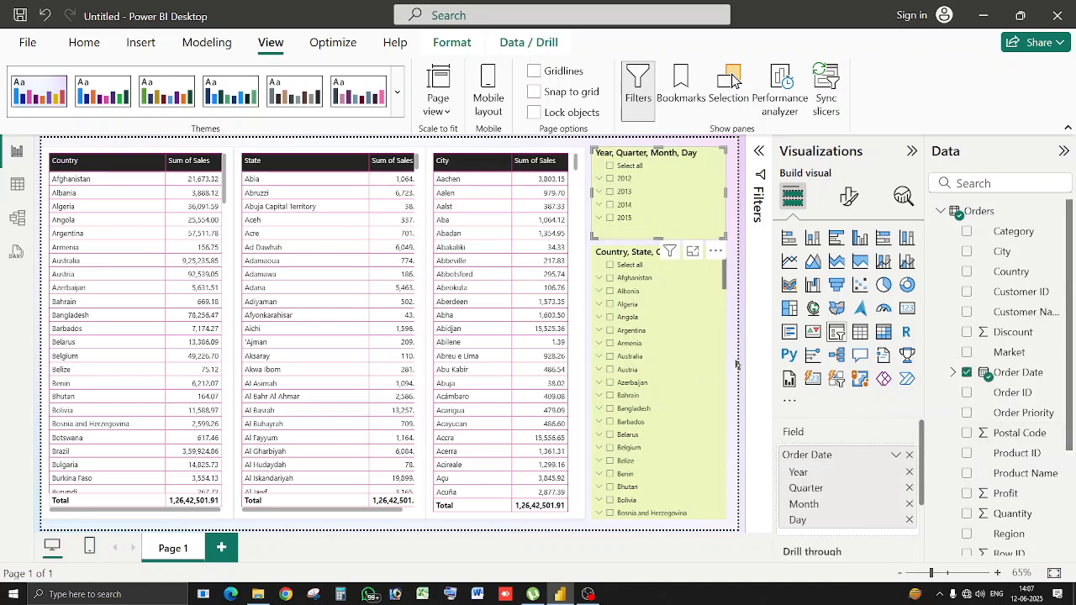
click(742, 363)
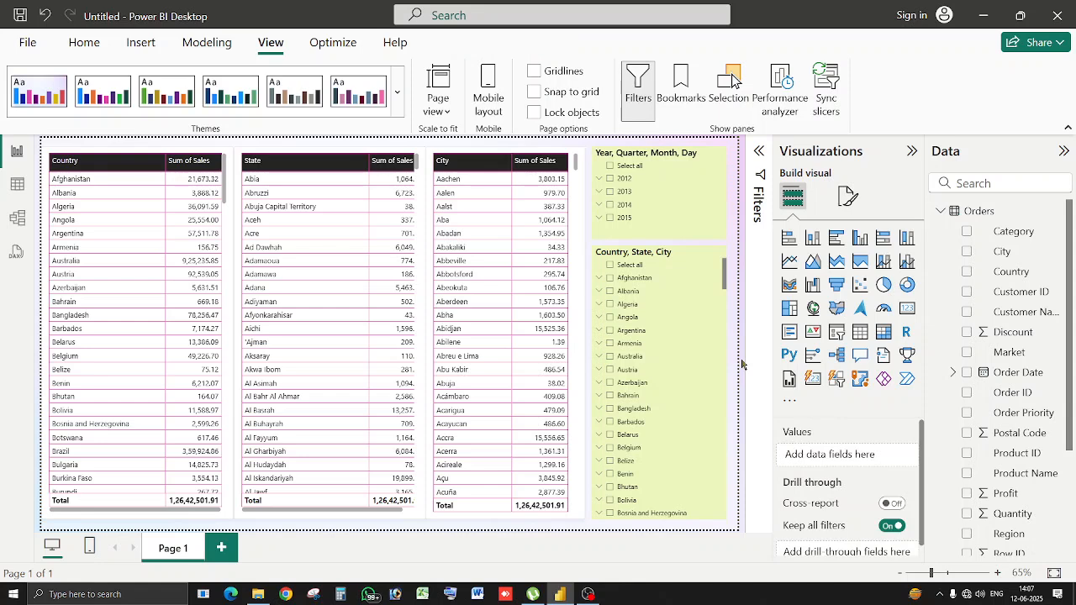
Test the year slicer by filtering to 2013, then clear the filter.
click(658, 192)
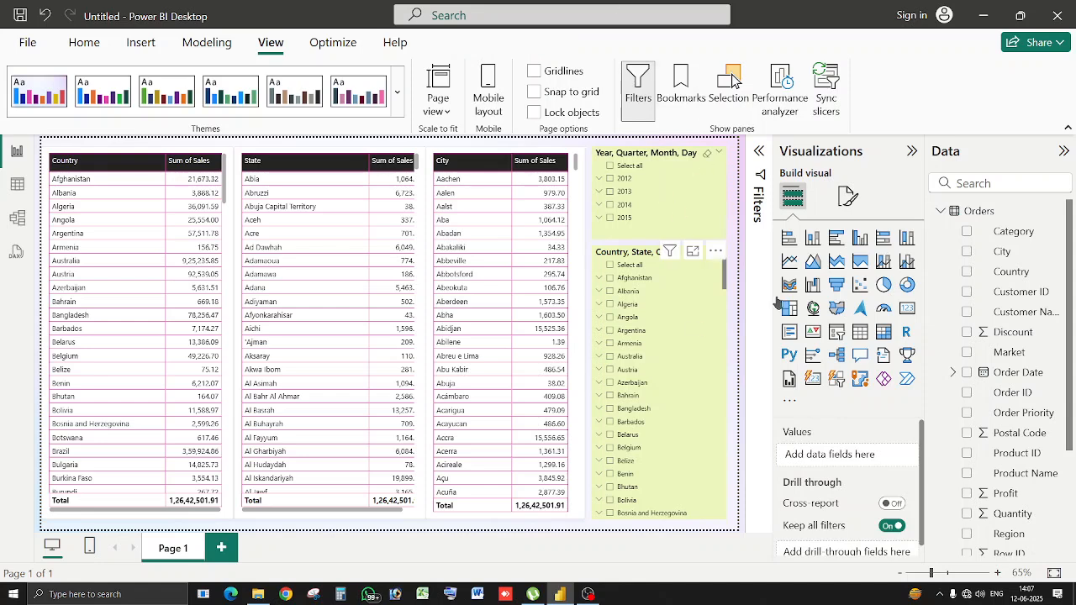
click(849, 196)
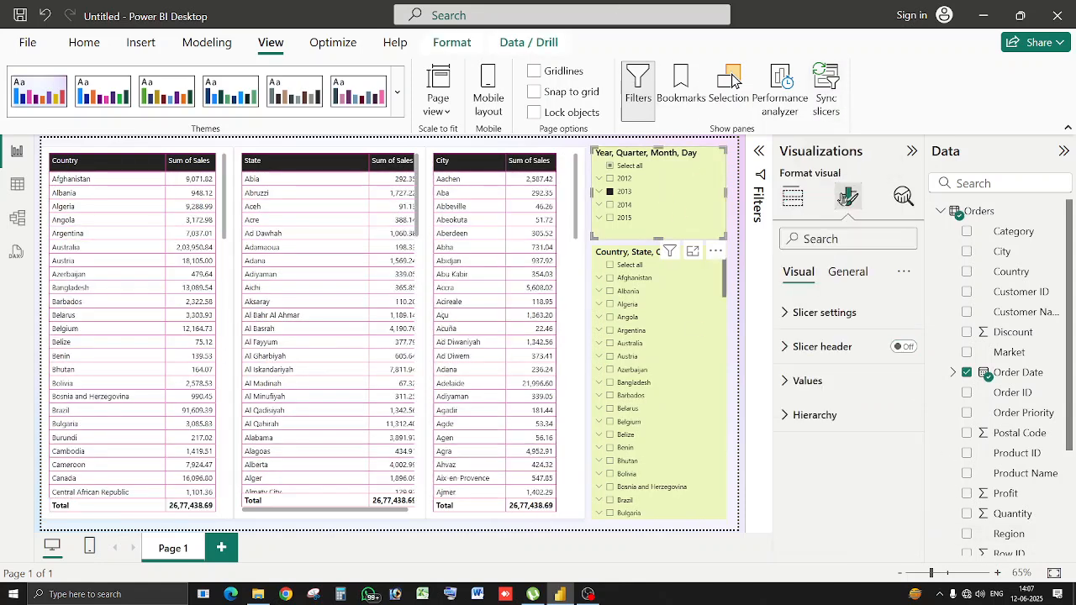
click(614, 192)
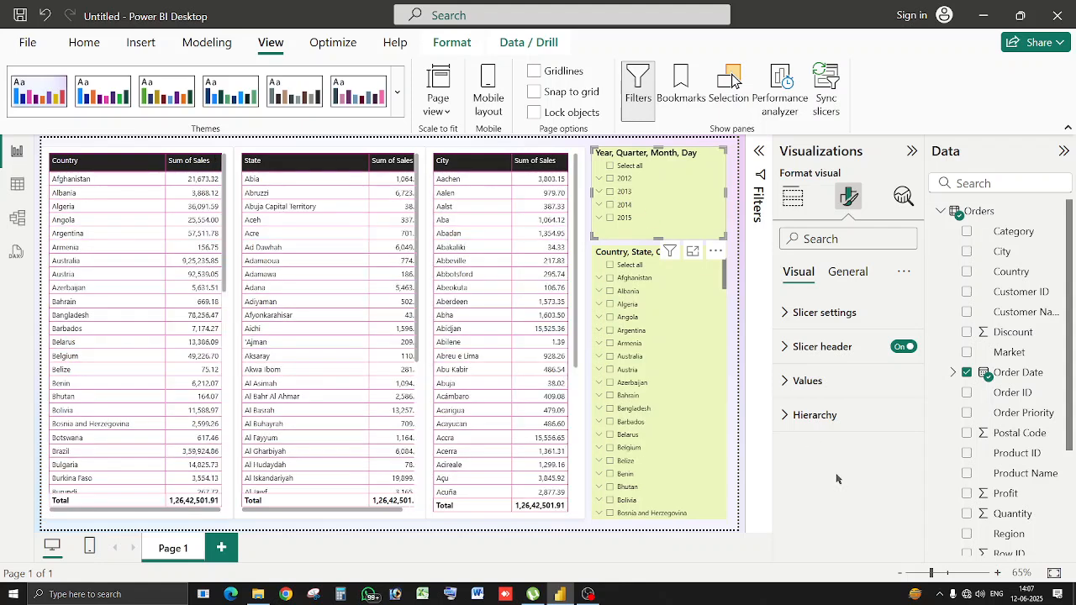
Set the year slicer's background to the custom pale pink #F9DCEE.
click(848, 272)
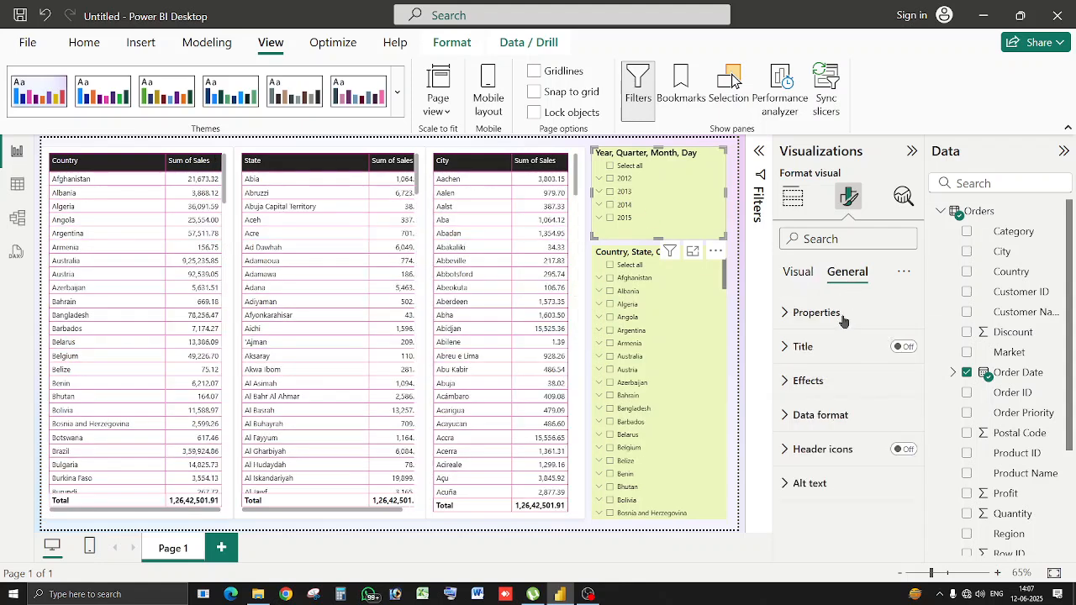
click(818, 383)
scroll(828, 370, down, 3)
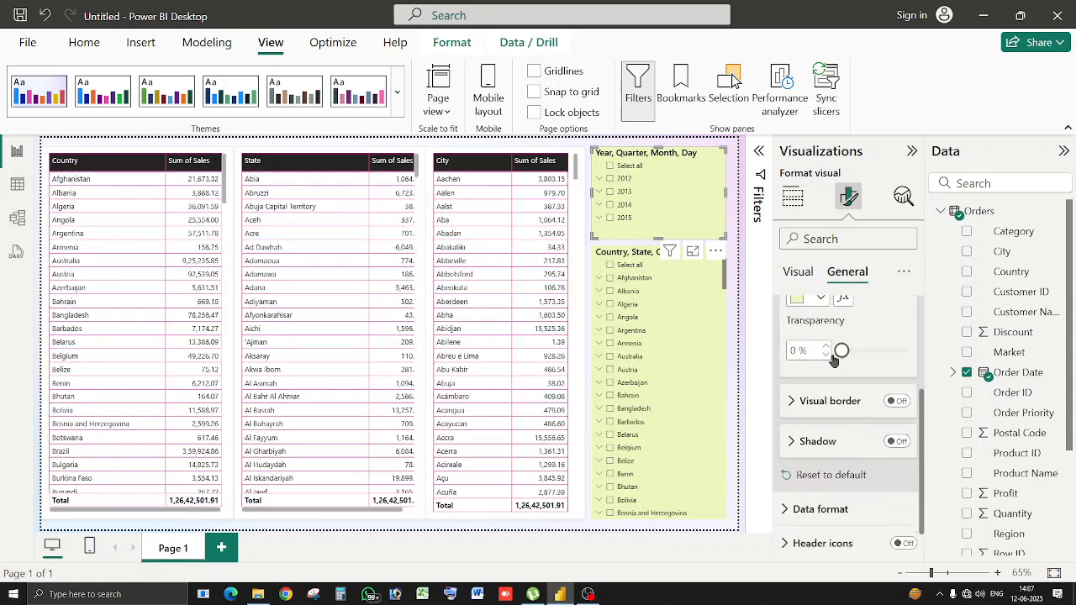
scroll(830, 361, up, 3)
click(820, 409)
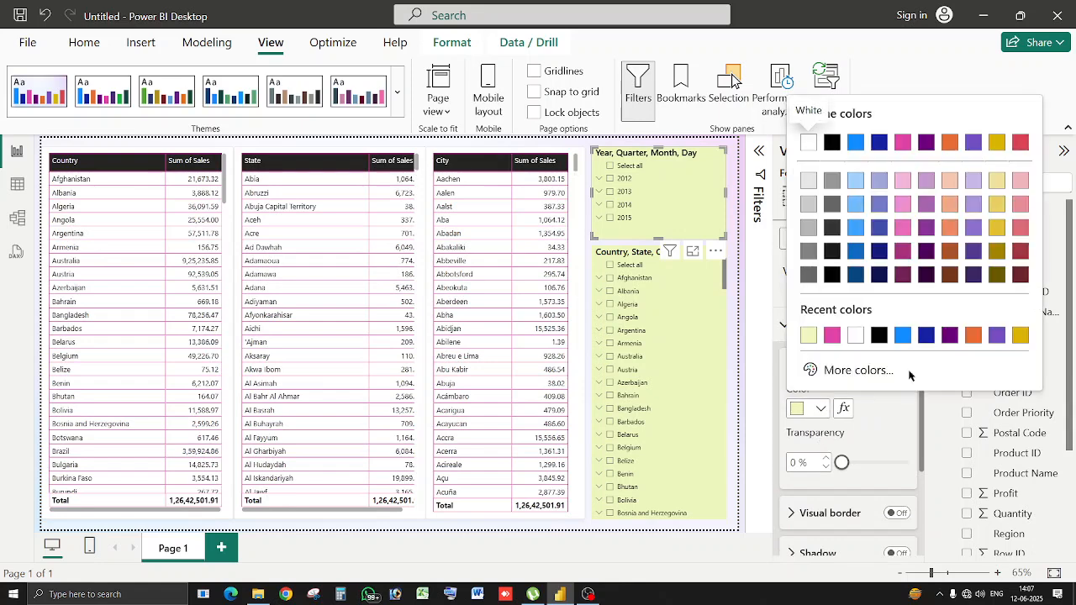
click(870, 372)
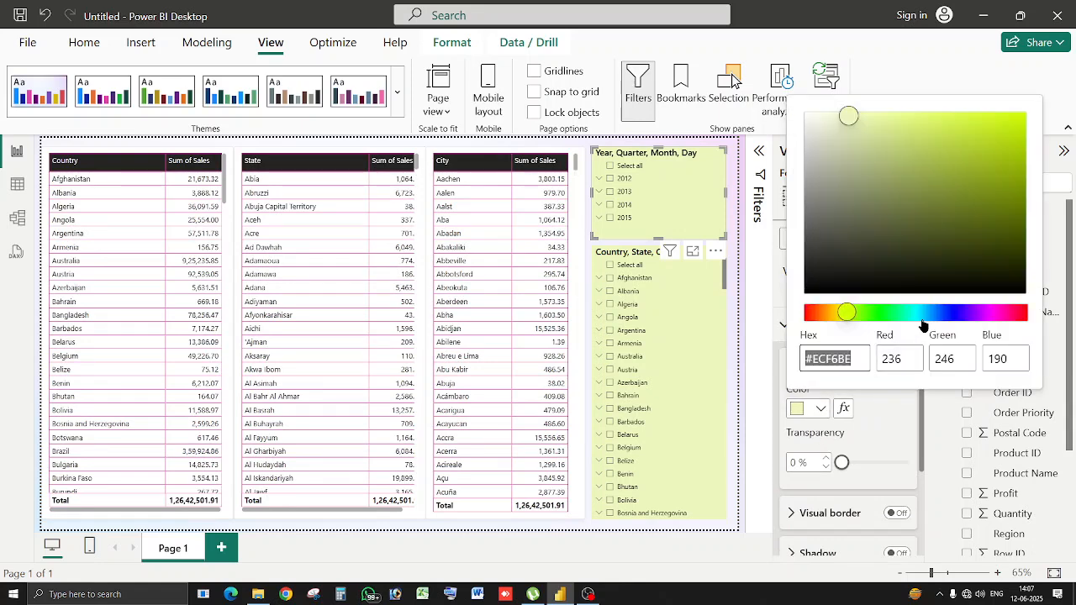
click(1001, 313)
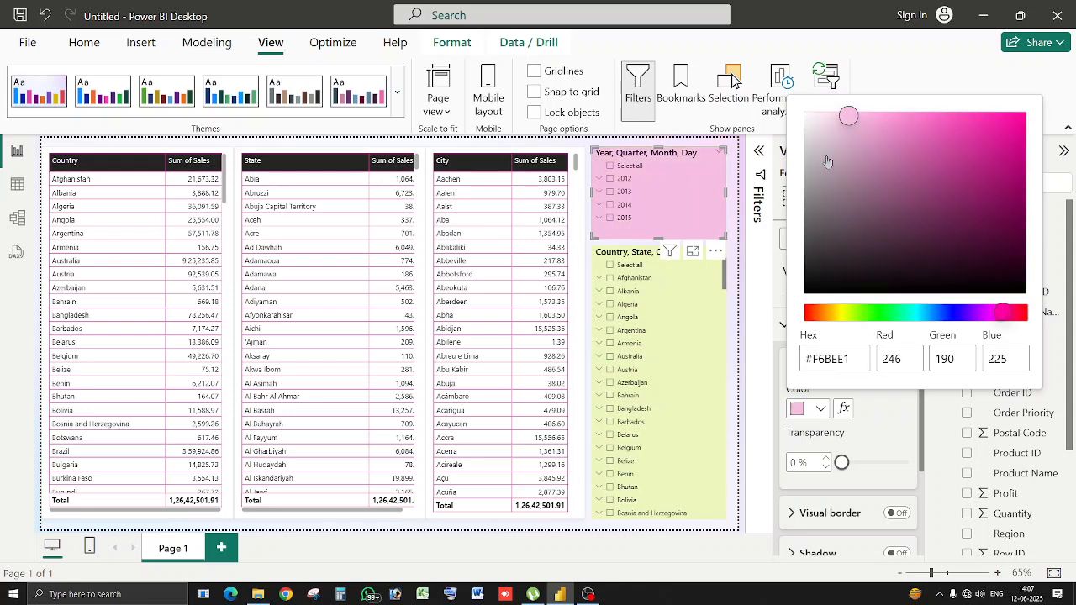
click(826, 116)
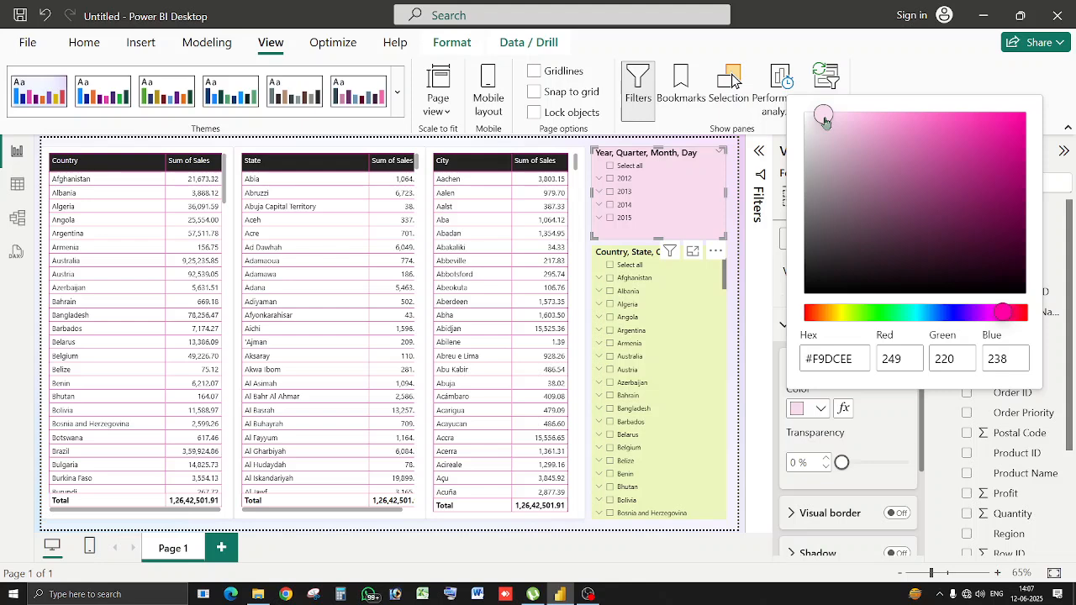
key(Escape)
key(Escape)
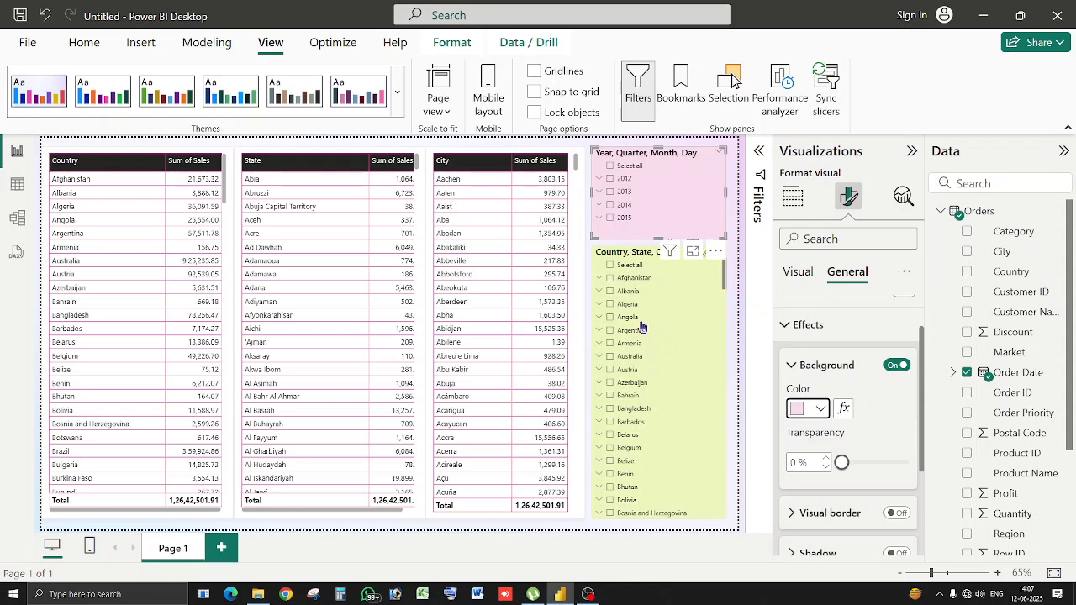
click(612, 358)
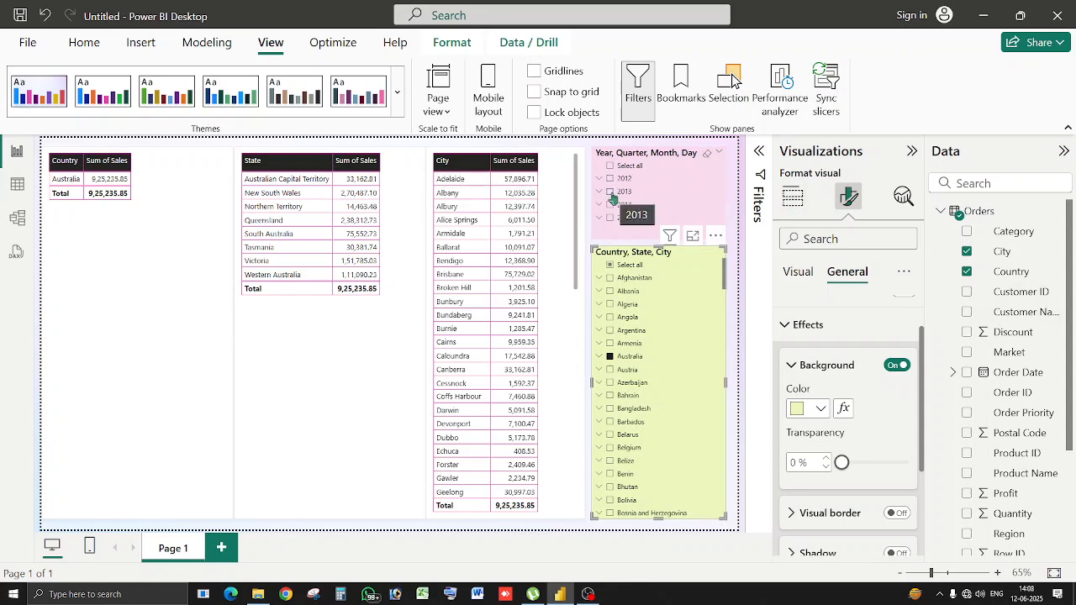
click(612, 193)
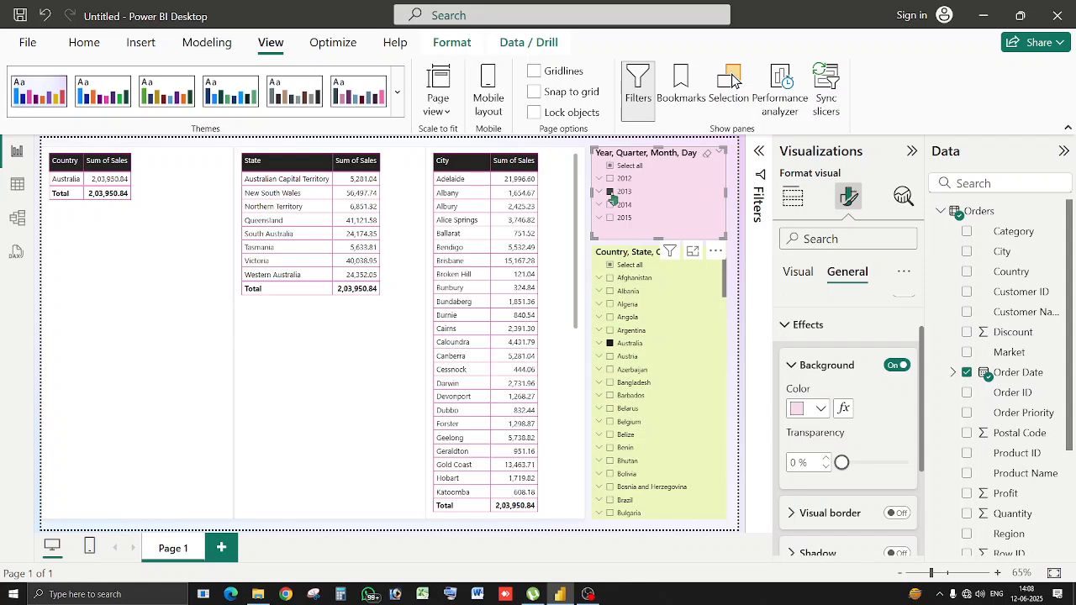
click(706, 161)
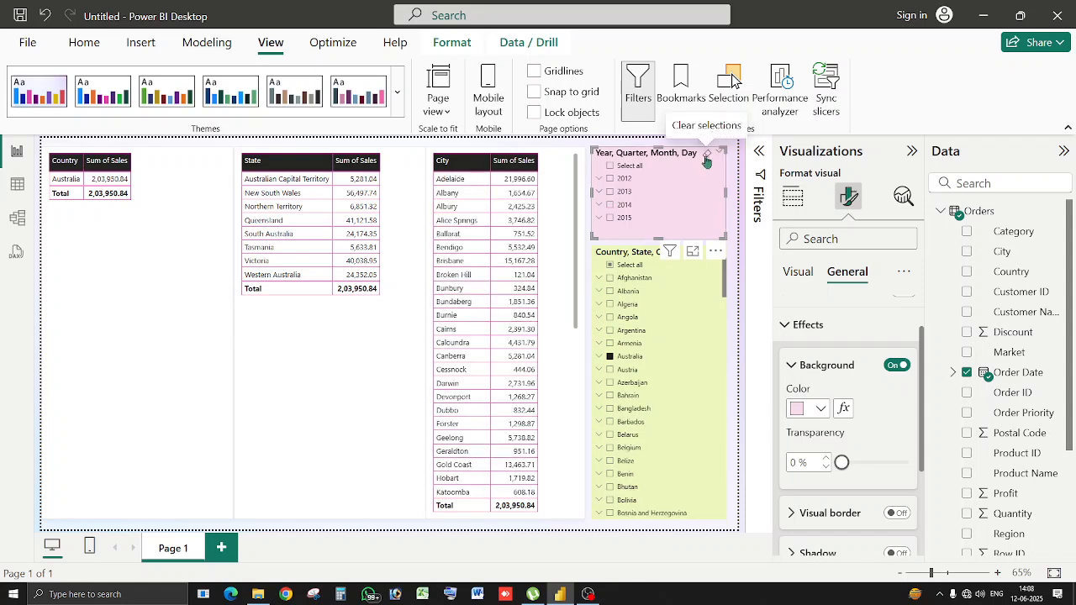
click(687, 281)
click(708, 254)
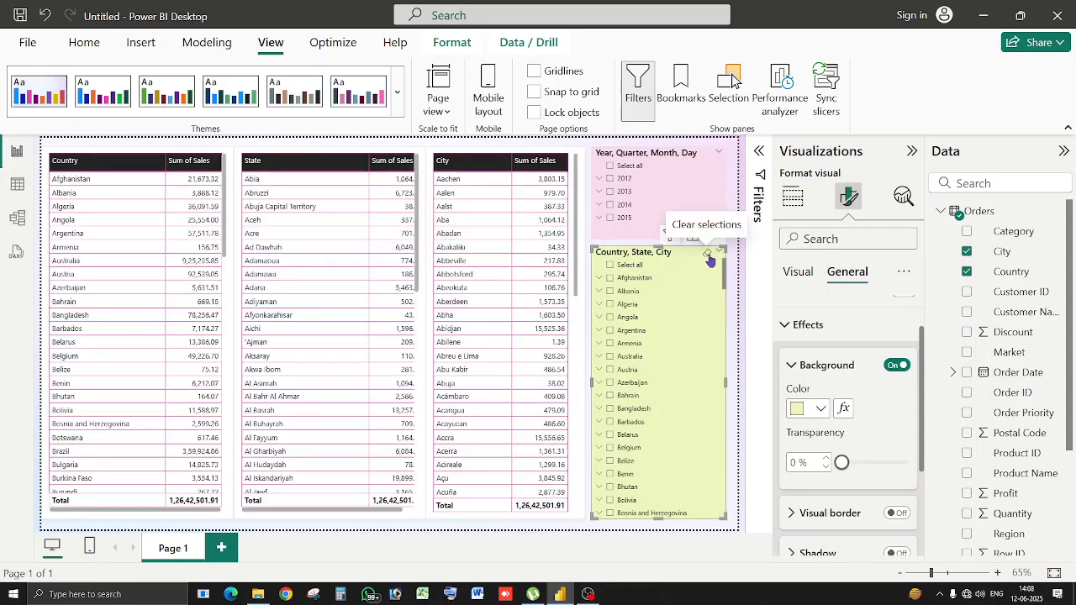
Rename the first report page from Page 1 to S1.
click(744, 287)
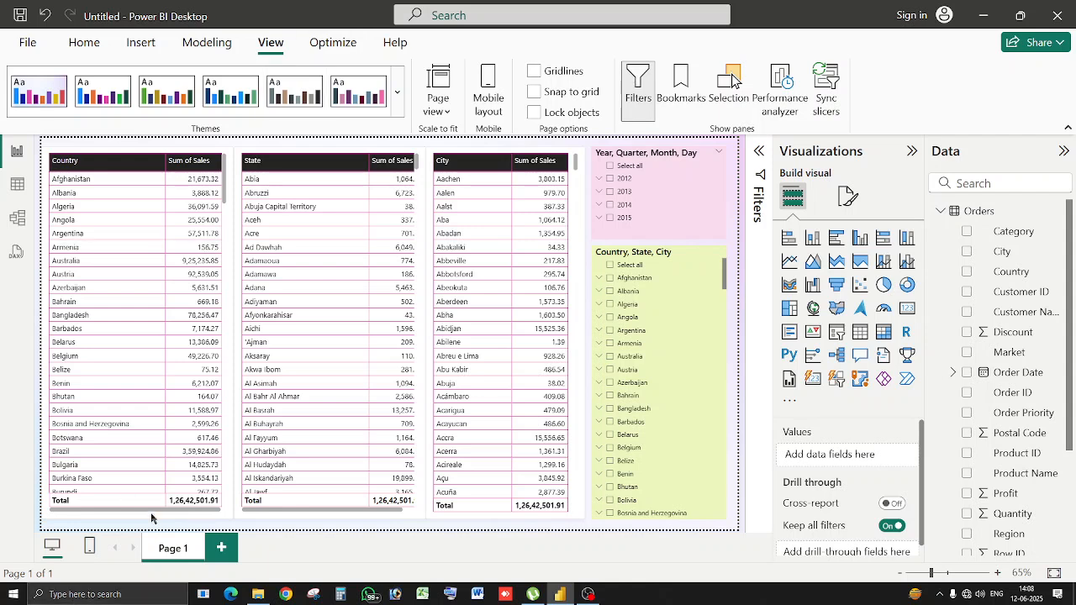
double_click(171, 555)
key(BackSpace)
key(BackSpace)
key(BackSpace)
Add a new blank page and rename it S2.
click(215, 548)
double_click(200, 549)
key(BackSpace)
key(BackSpace)
key(BackSpace)
key(BackSpace)
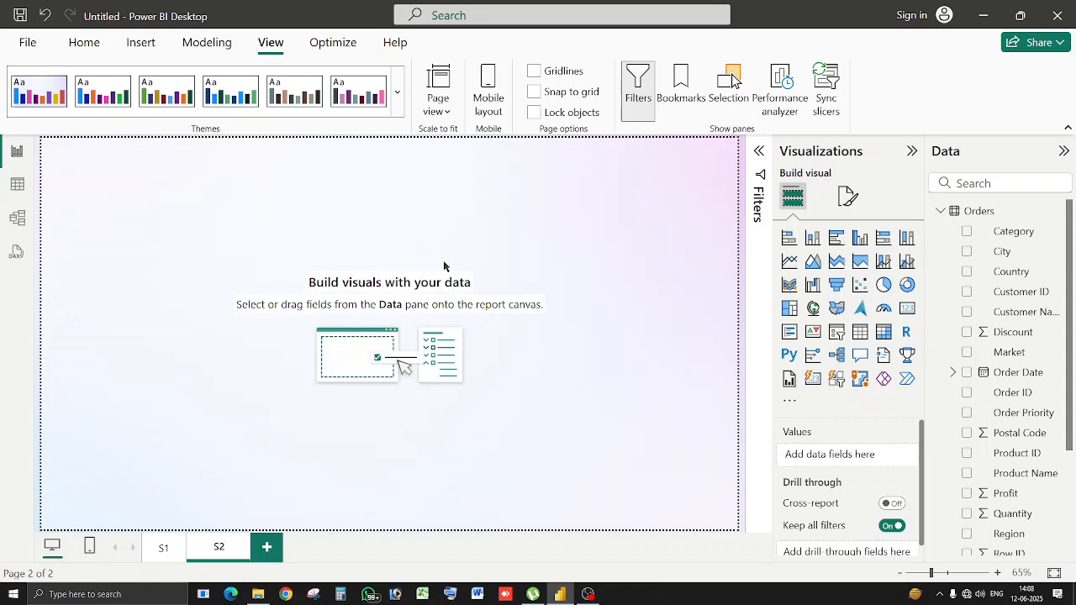
Name the page S2 and add a wide, short stacked column chart across the top with Country on the axis.
click(444, 266)
click(817, 244)
drag(127, 286, 125, 258)
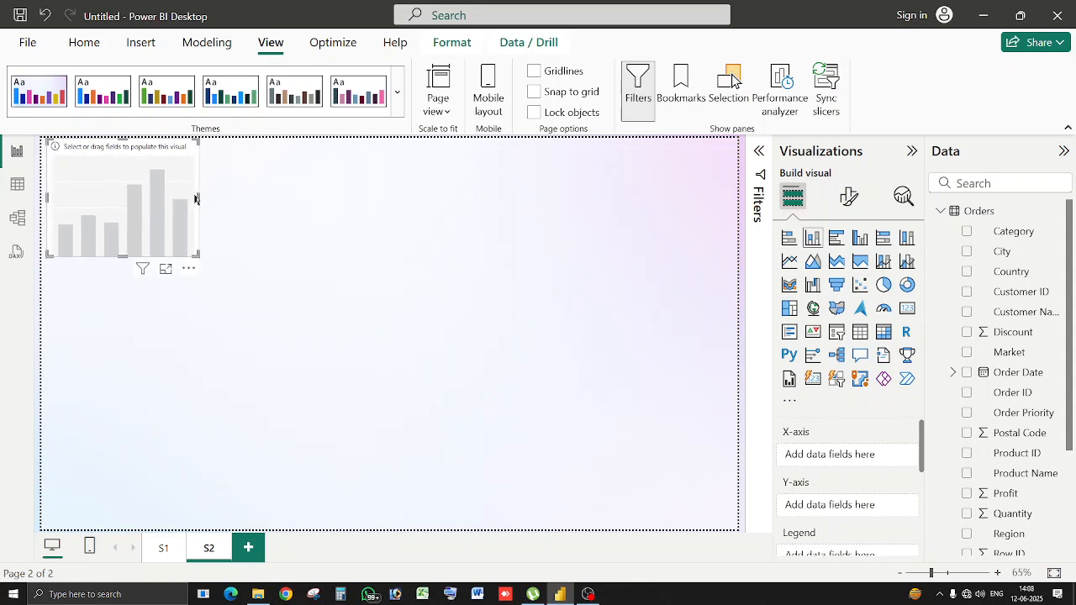
drag(200, 198, 599, 261)
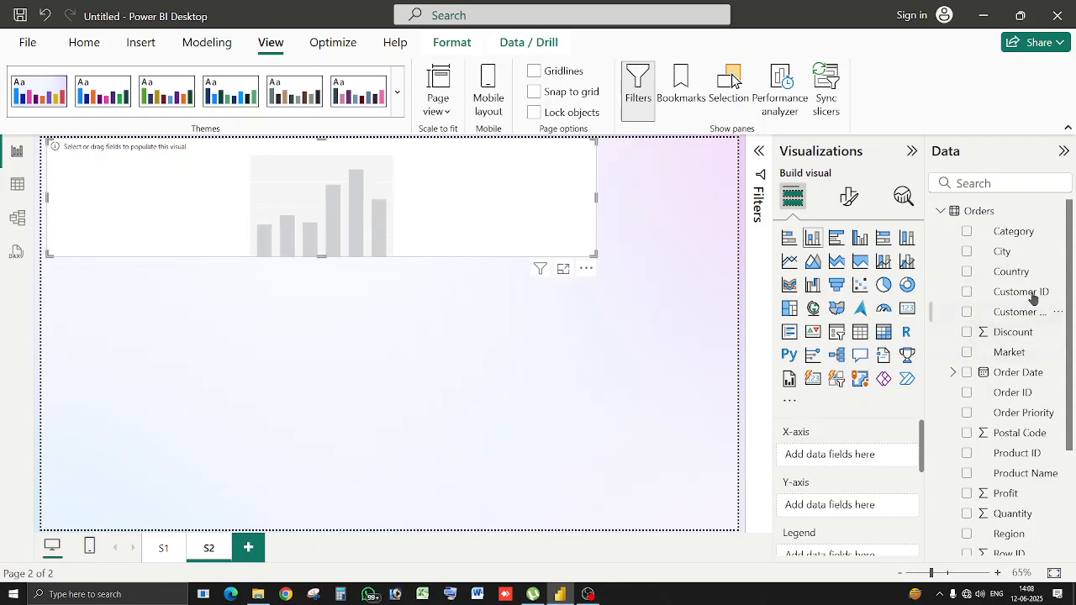
click(967, 272)
scroll(968, 353, down, 3)
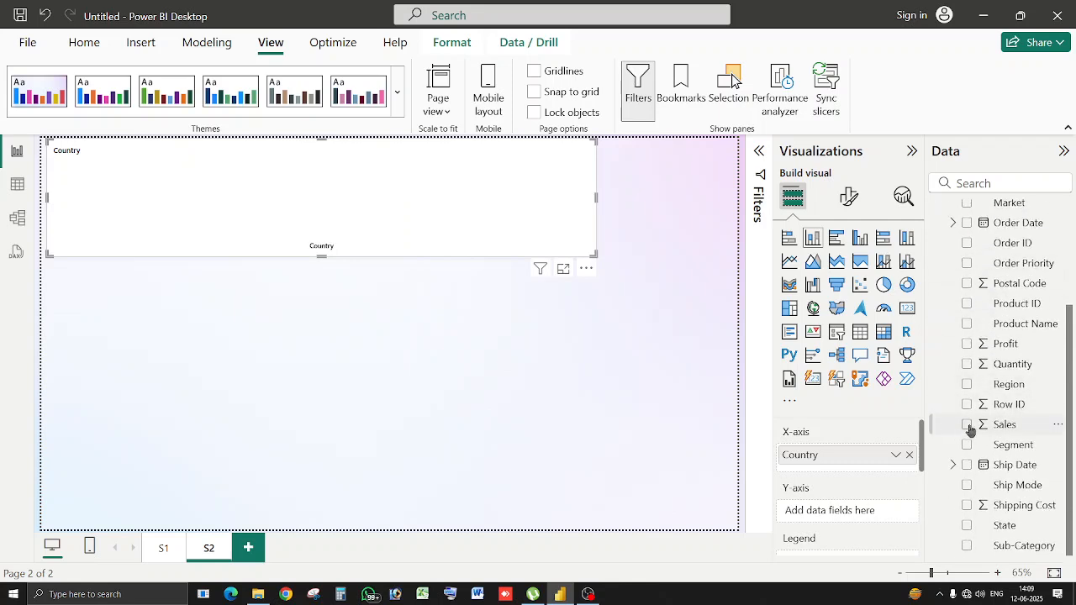
Plot Sum of Sales on the Country chart and turn data labels on.
click(967, 427)
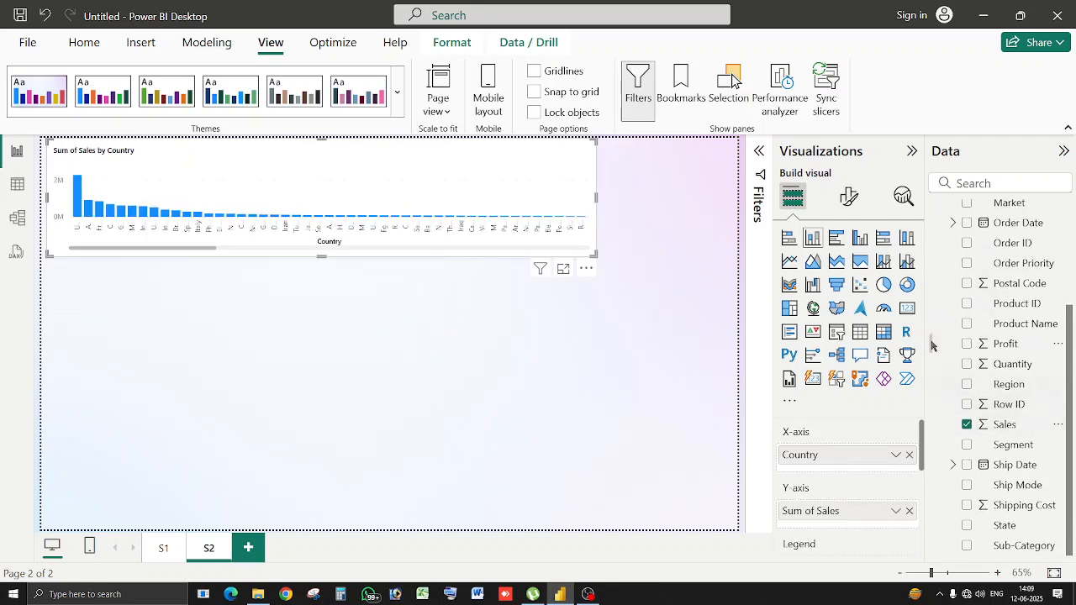
click(850, 196)
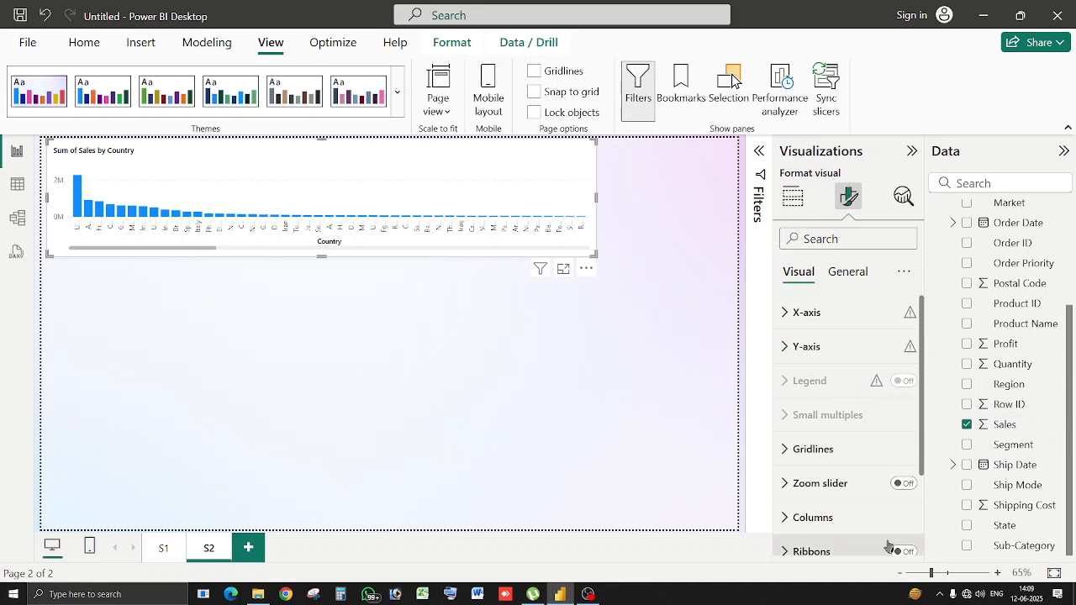
scroll(916, 535, down, 3)
click(902, 473)
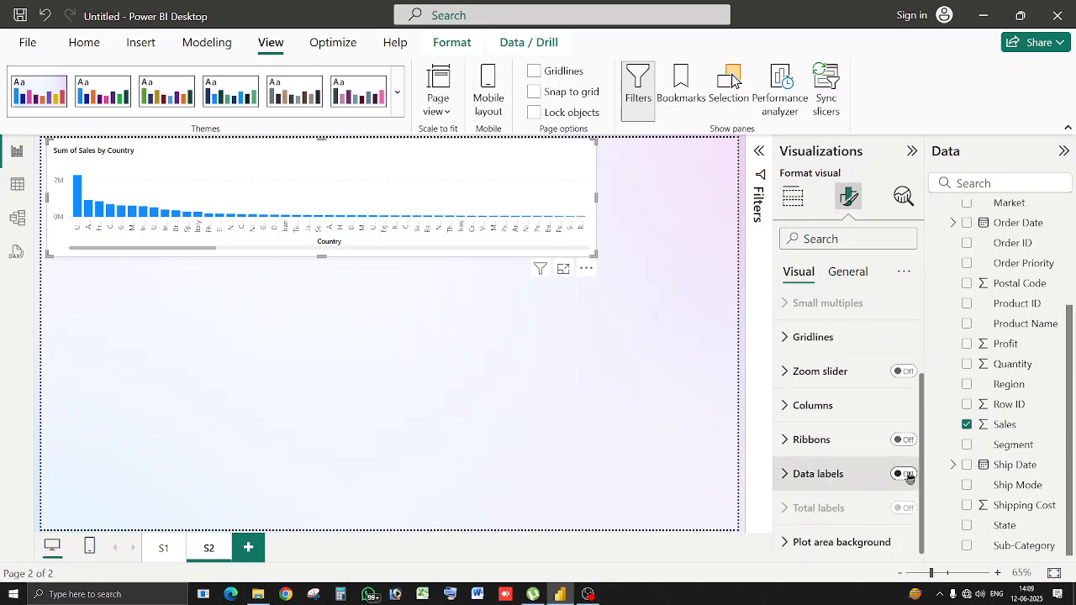
Colour the chart's columns light pink using the first recent colour.
click(824, 416)
scroll(814, 465, down, 2)
click(814, 465)
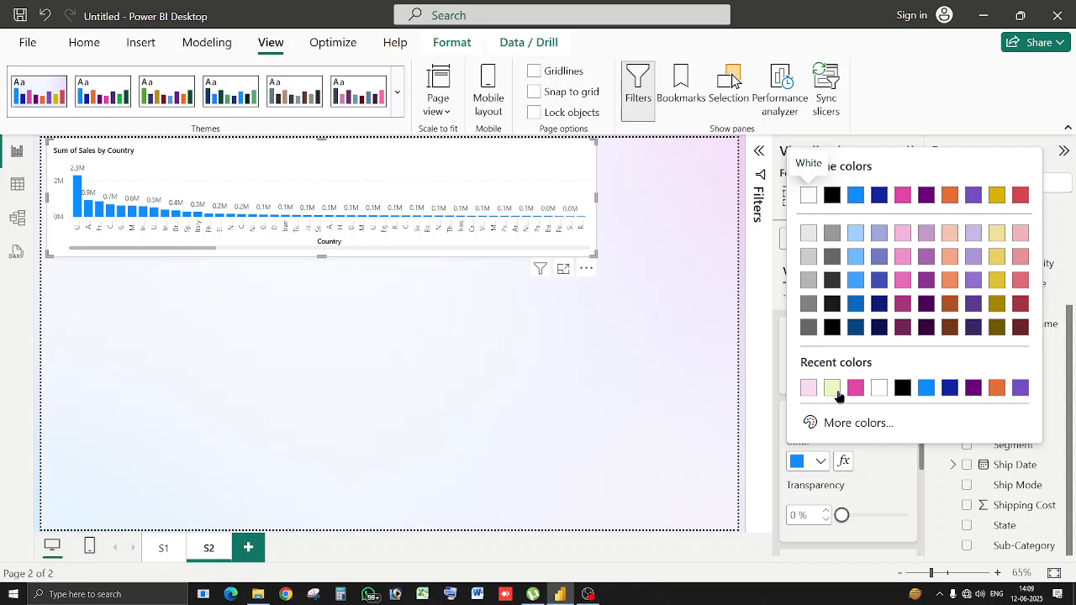
click(809, 388)
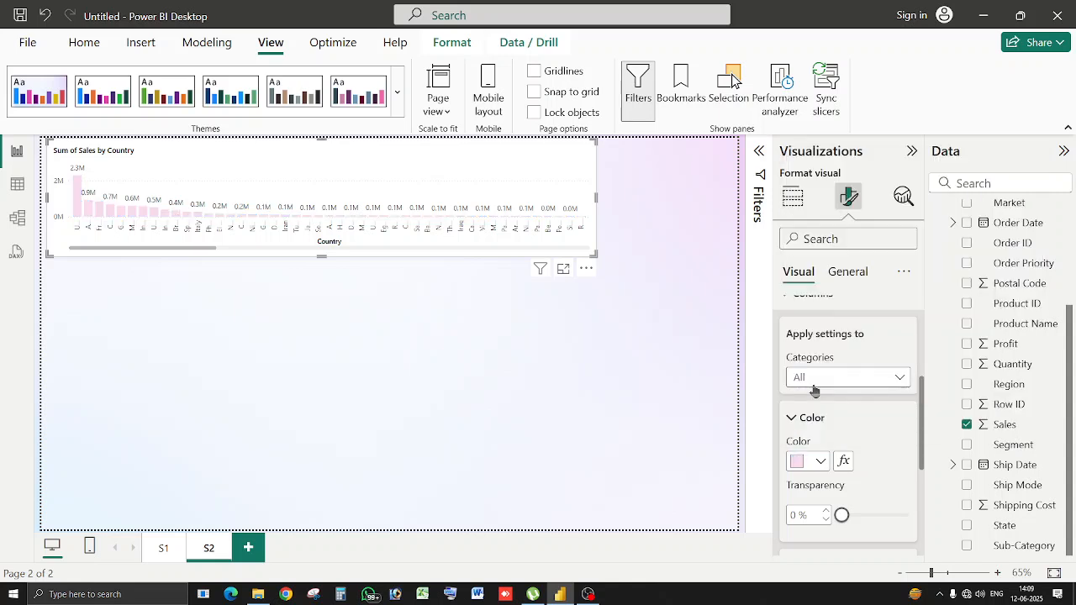
click(542, 358)
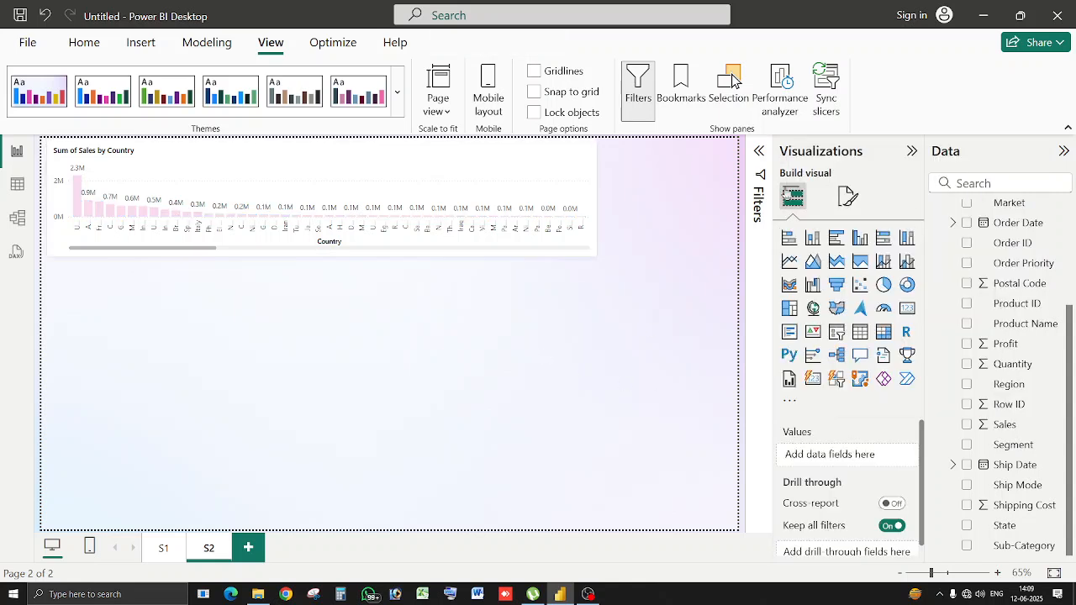
click(521, 156)
Duplicate the Country chart below the original and swap its axis to State.
key(ctrl+c)
key(ctrl+v)
drag(521, 155, 520, 315)
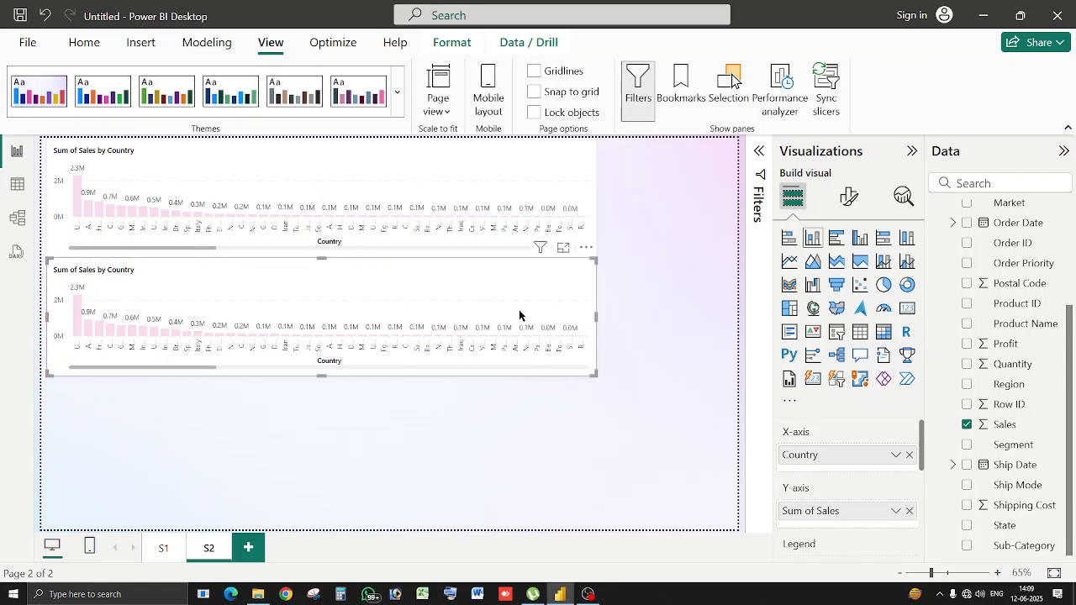
click(910, 458)
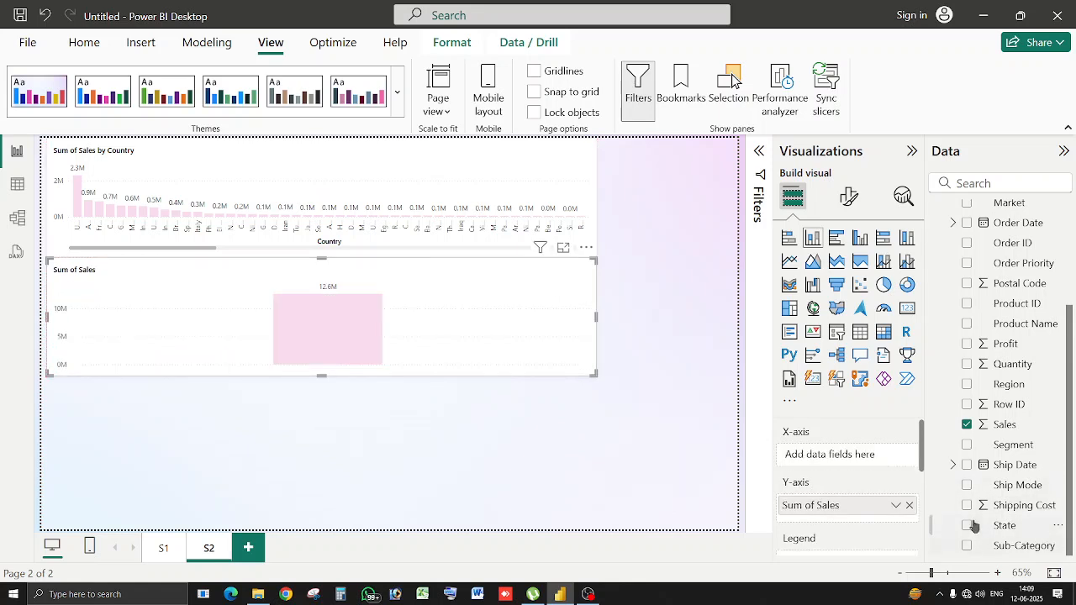
click(968, 525)
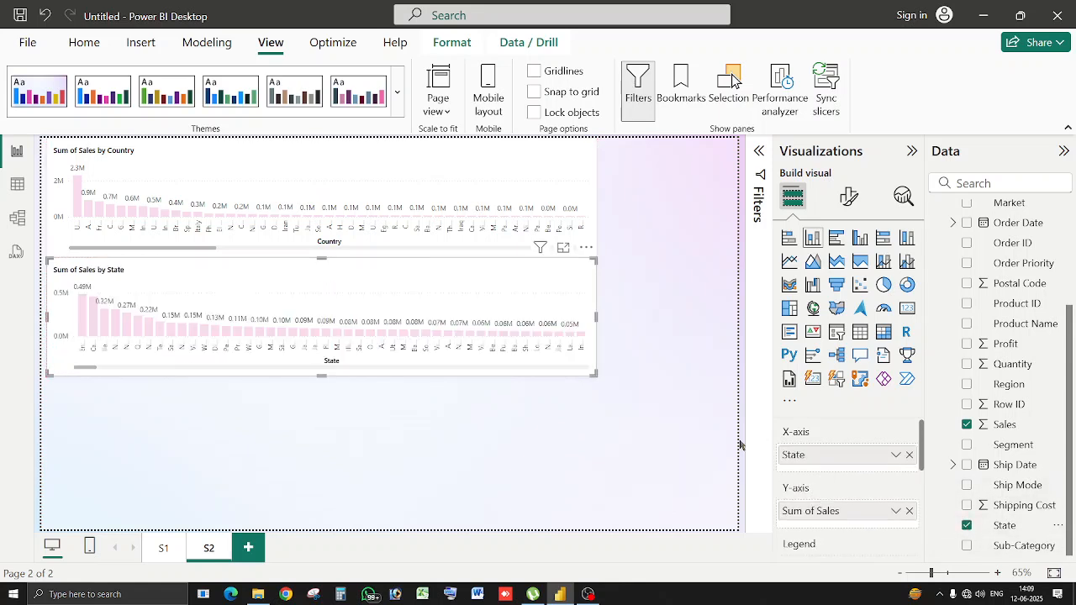
Place another copy lower on the canvas and replace Country with City on its axis.
click(547, 179)
drag(548, 179, 547, 420)
drag(911, 461, 732, 454)
scroll(992, 295, up, 5)
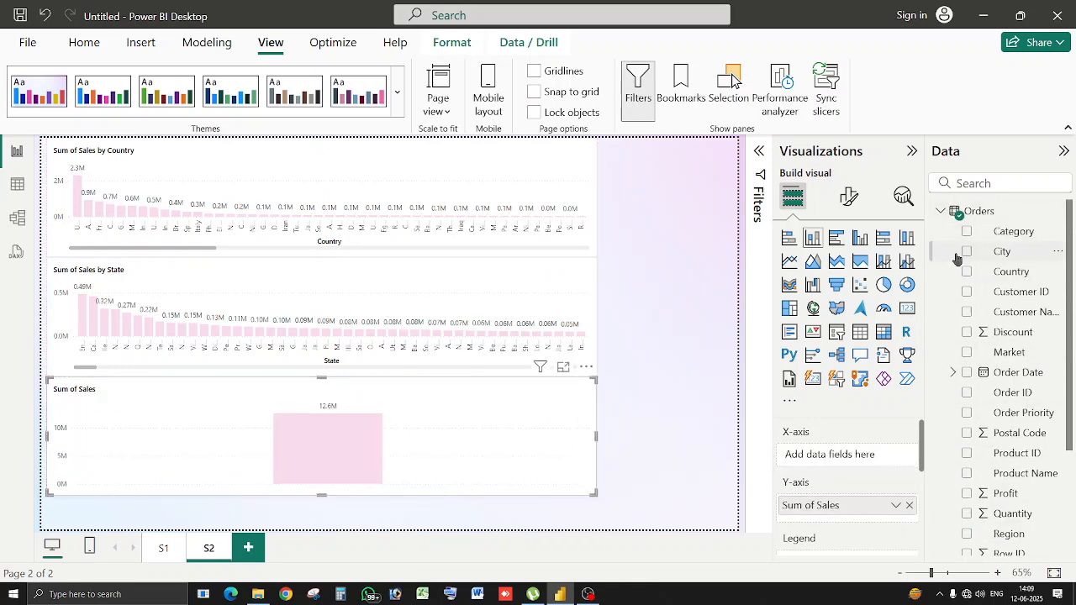
click(967, 252)
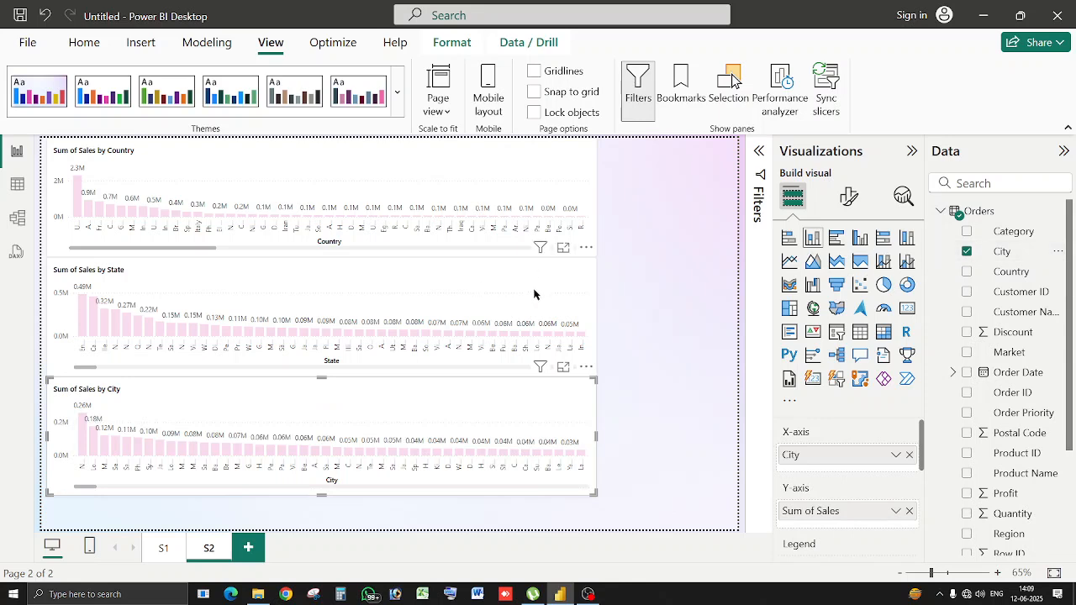
click(572, 328)
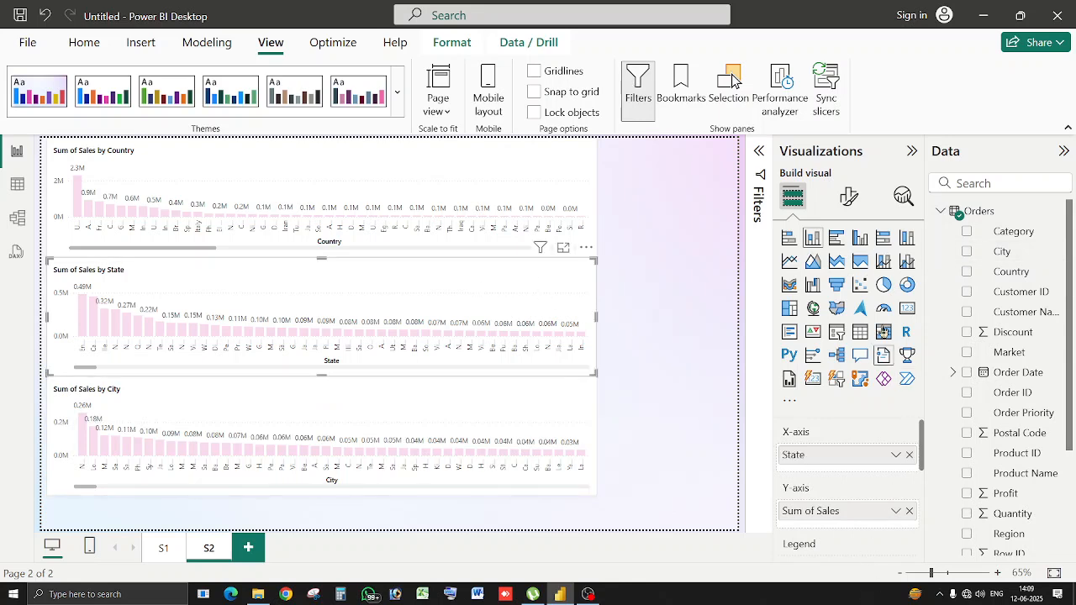
Give the State chart's columns a custom bright green colour.
click(850, 195)
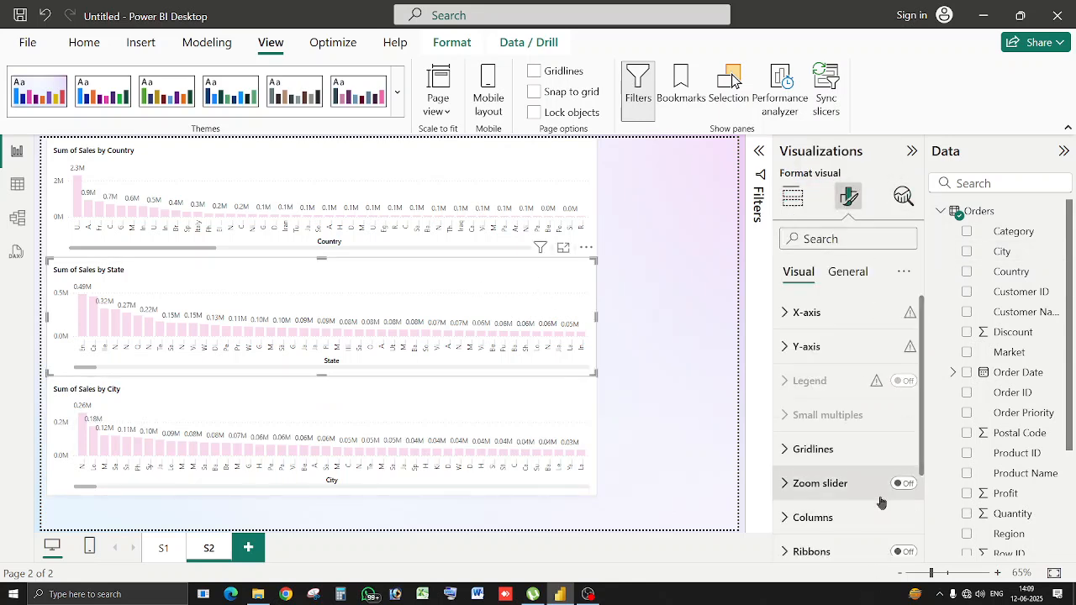
click(855, 495)
click(855, 495)
click(853, 516)
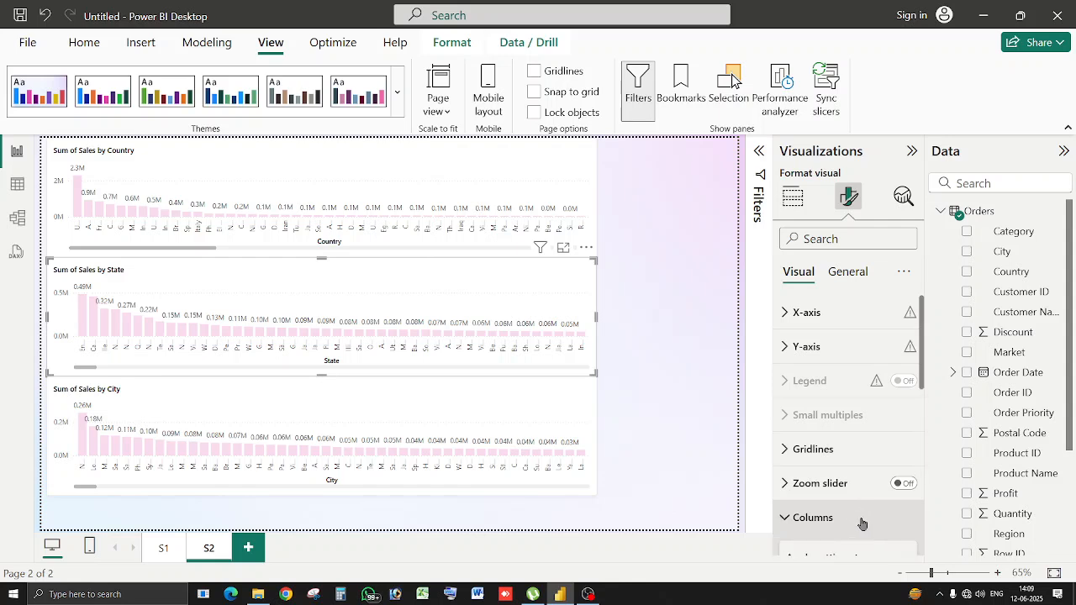
scroll(881, 487, down, 2)
click(821, 517)
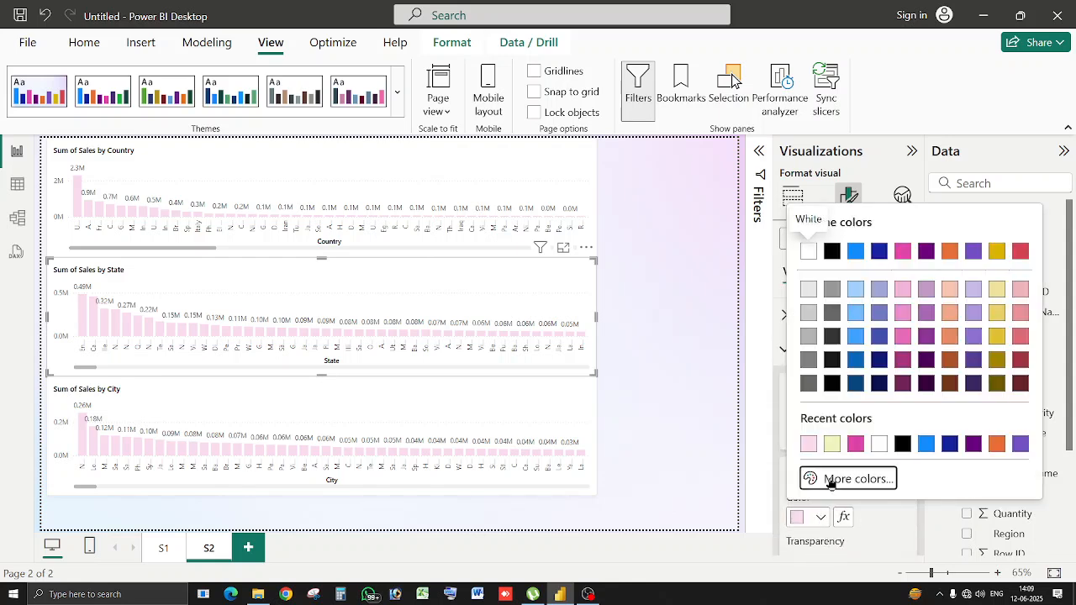
click(831, 479)
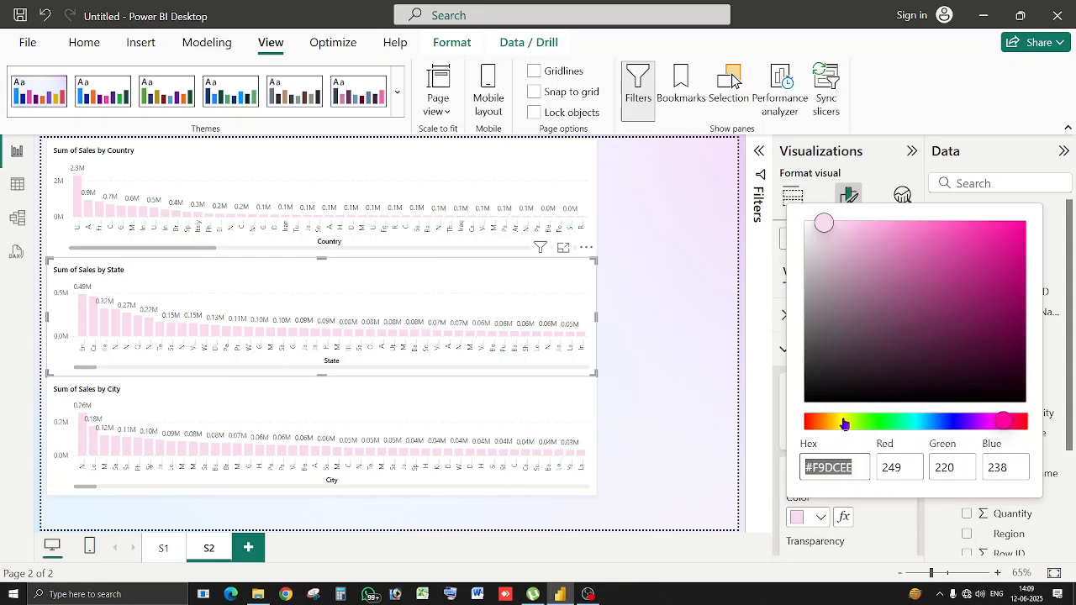
click(845, 422)
click(983, 239)
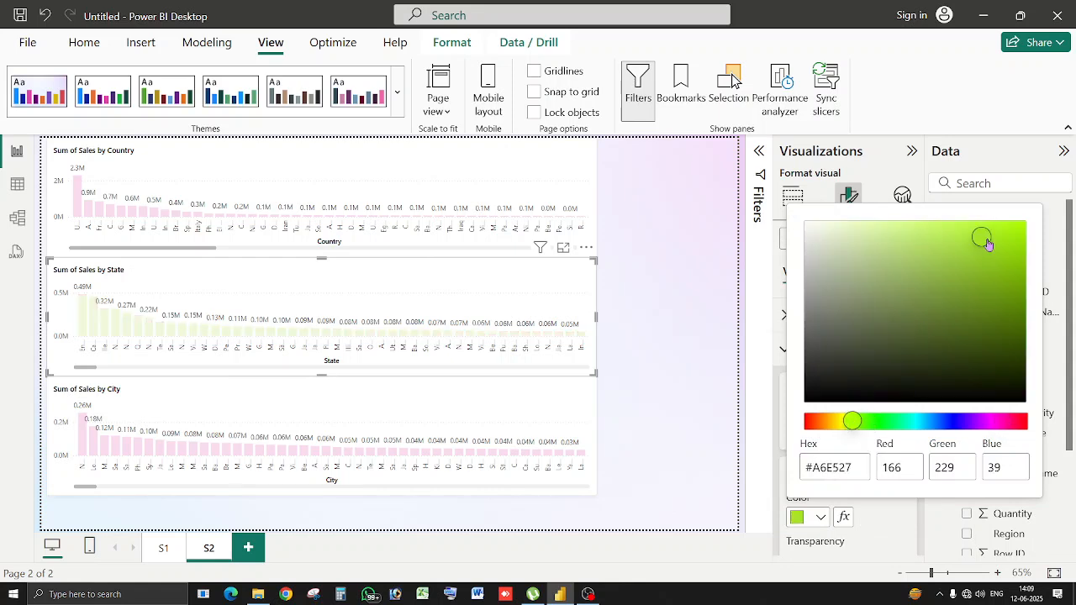
click(539, 412)
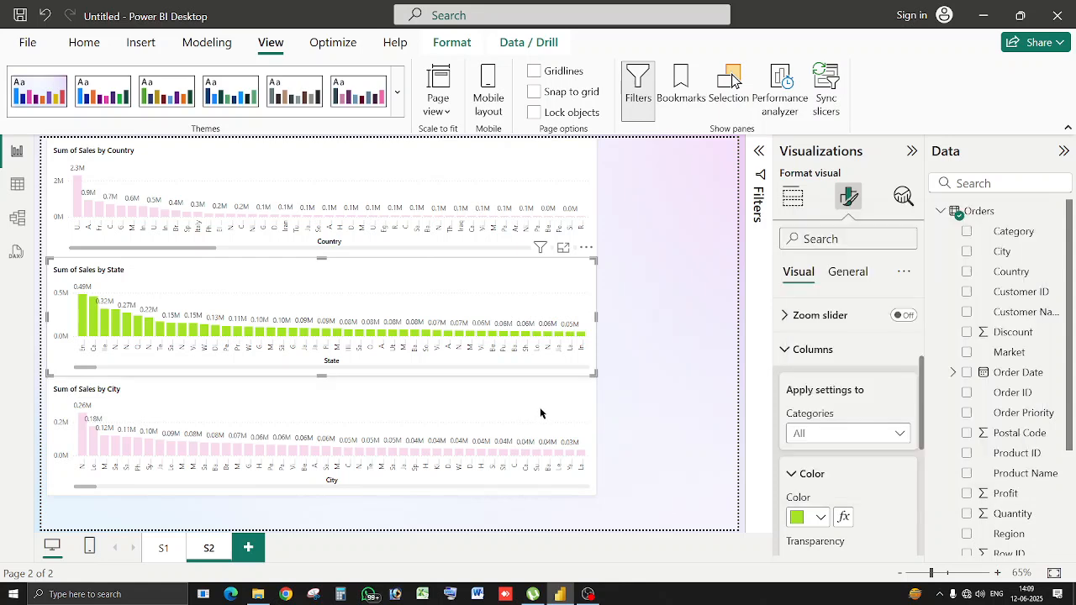
Change the State chart's columns to a lighter custom blue.
click(821, 518)
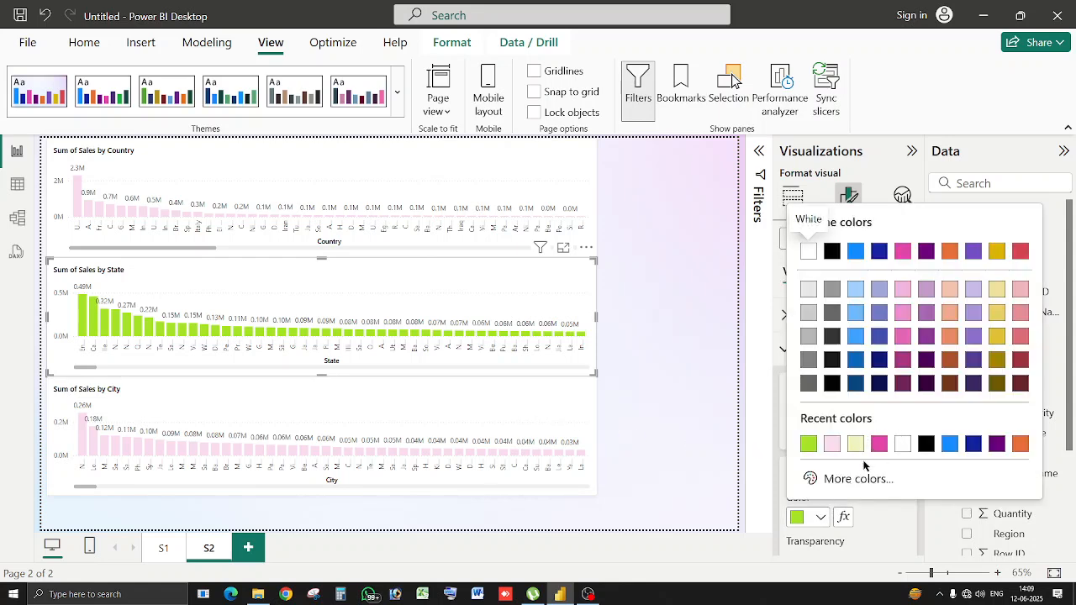
click(835, 480)
click(932, 422)
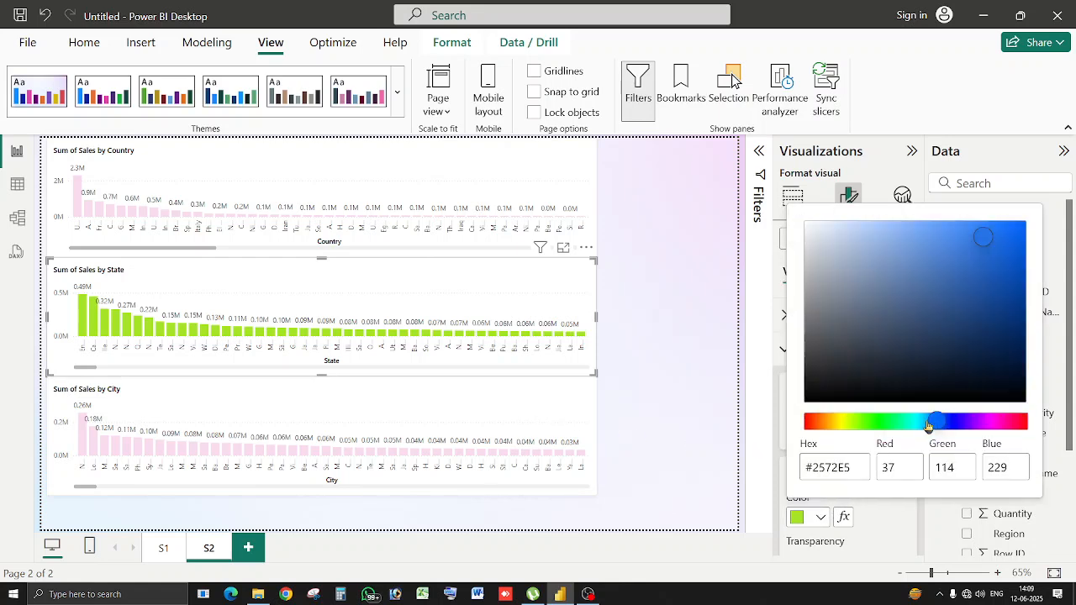
click(959, 244)
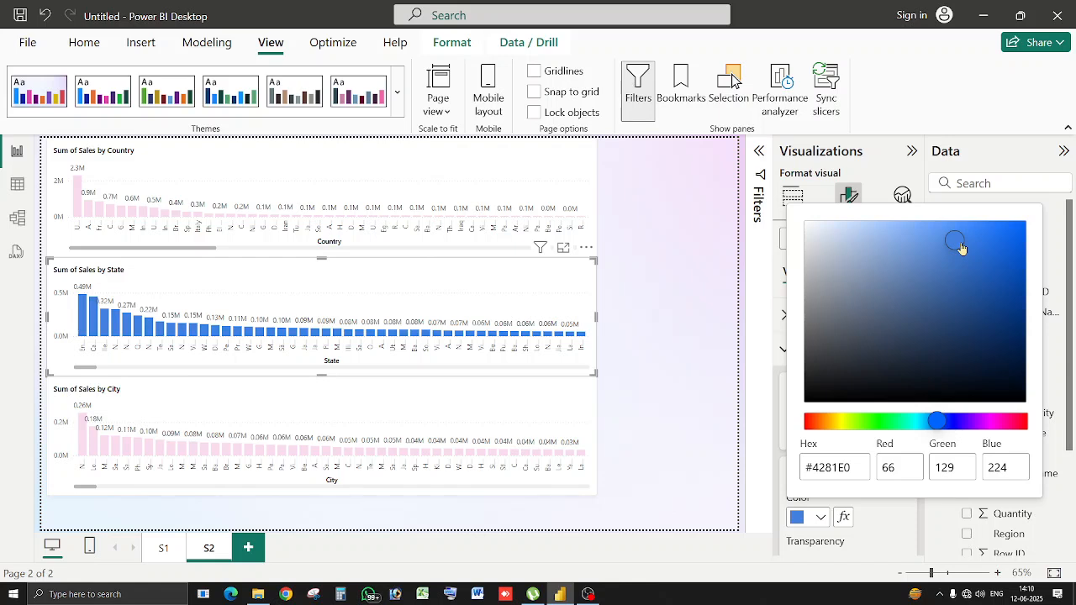
click(535, 405)
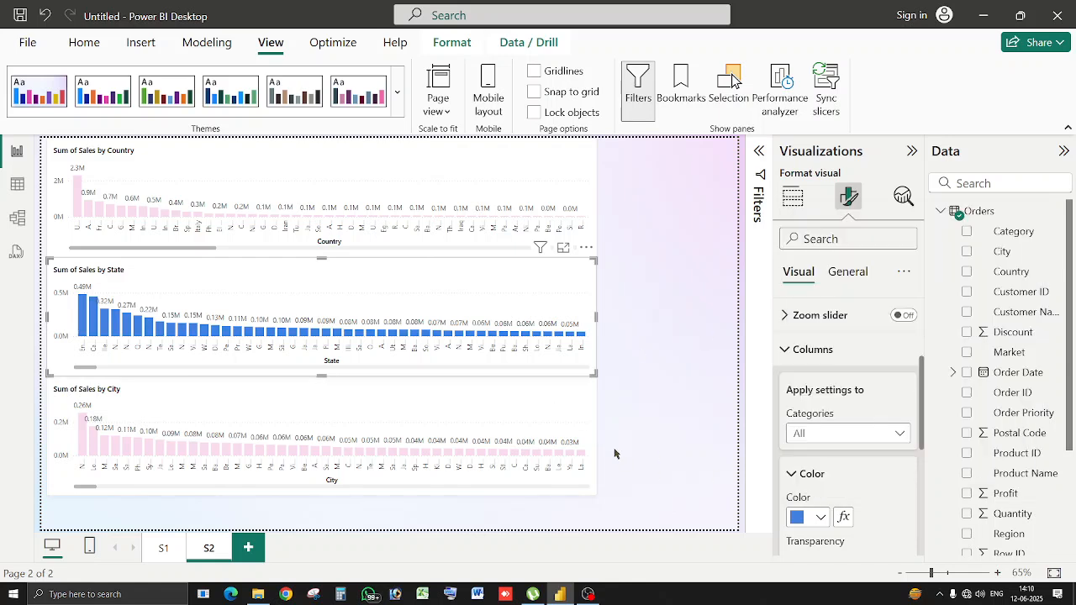
Colour the City chart's columns lime green from the recent colours.
click(567, 422)
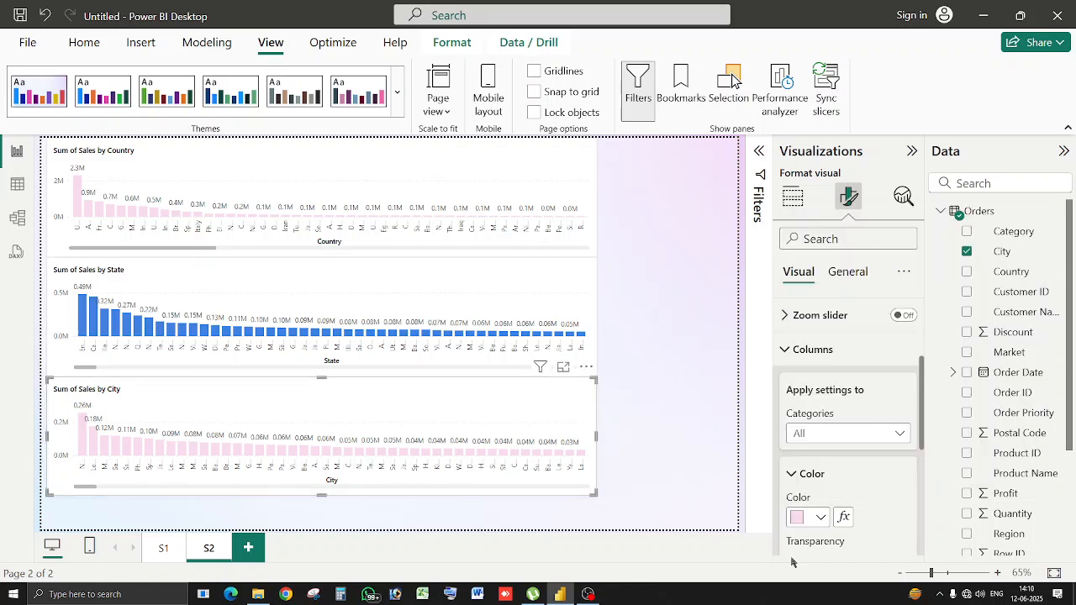
click(821, 517)
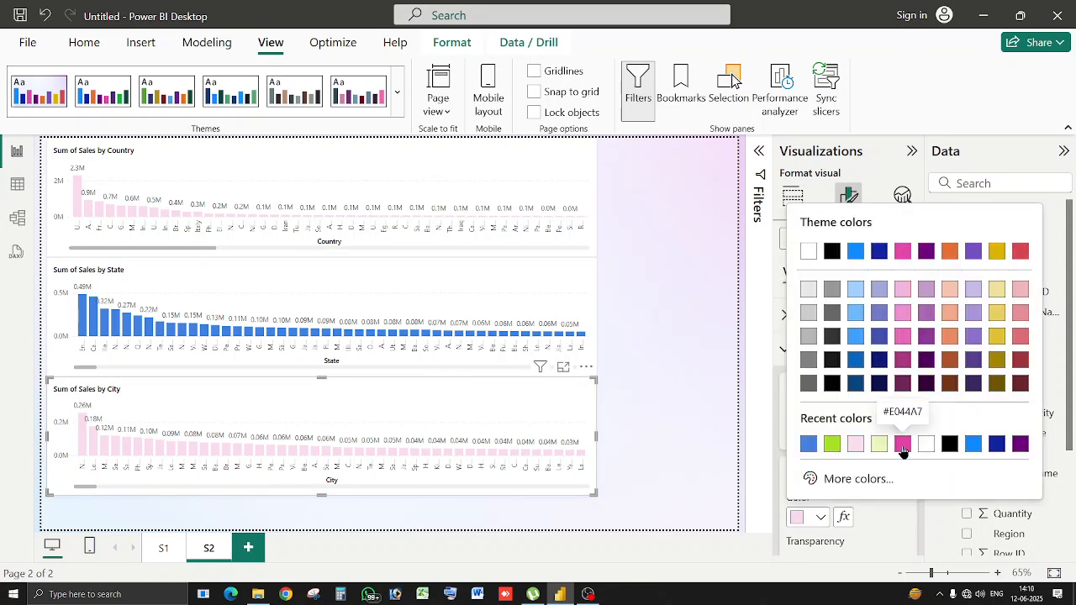
click(831, 445)
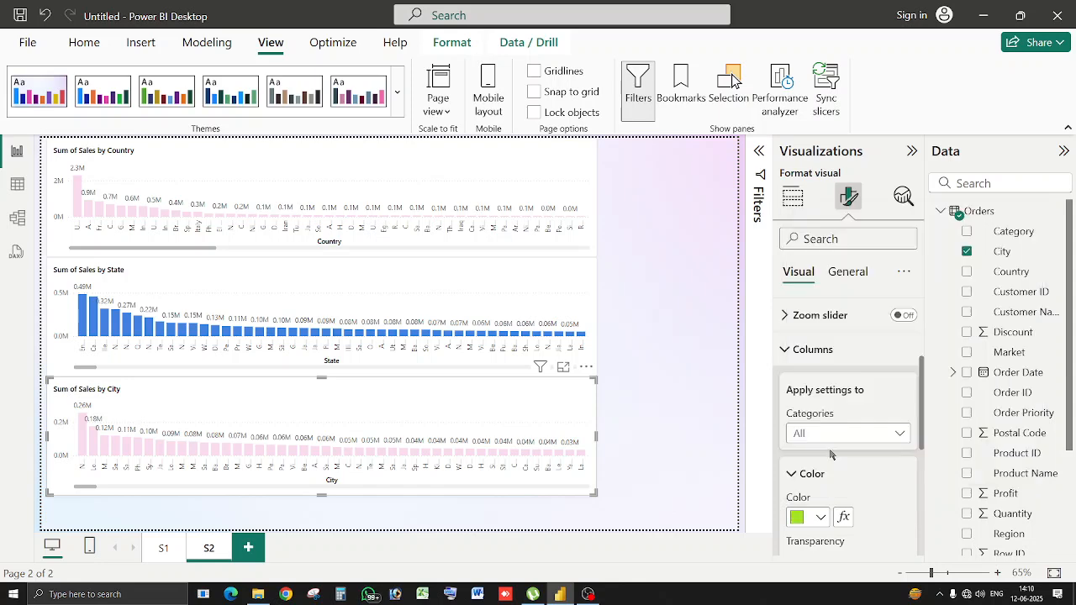
click(662, 413)
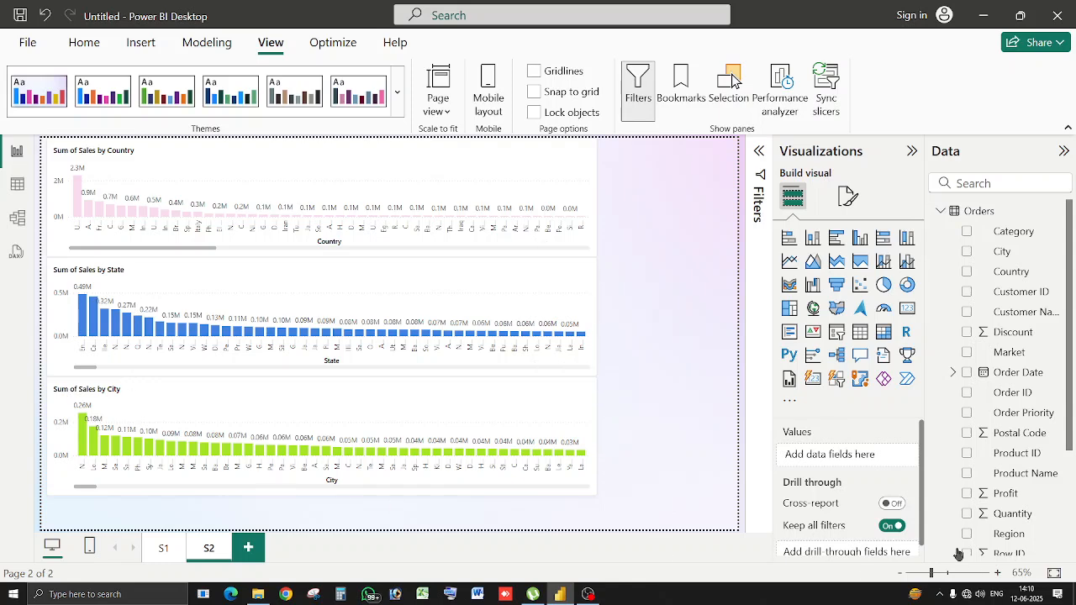
Return to page S1, filter the tables to Algeria with the slicer, then clear it.
click(171, 554)
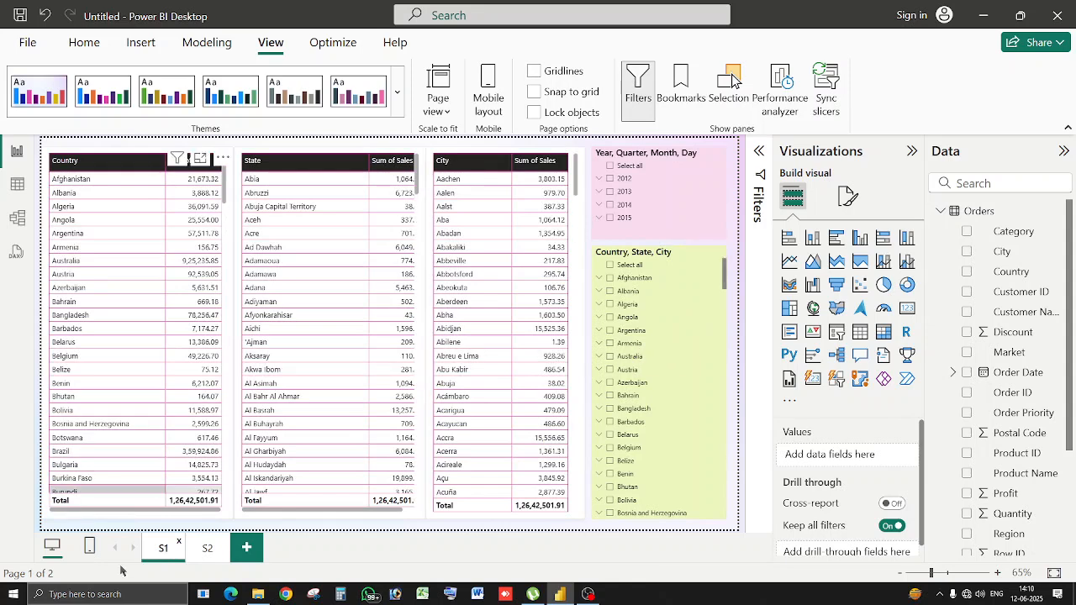
click(206, 551)
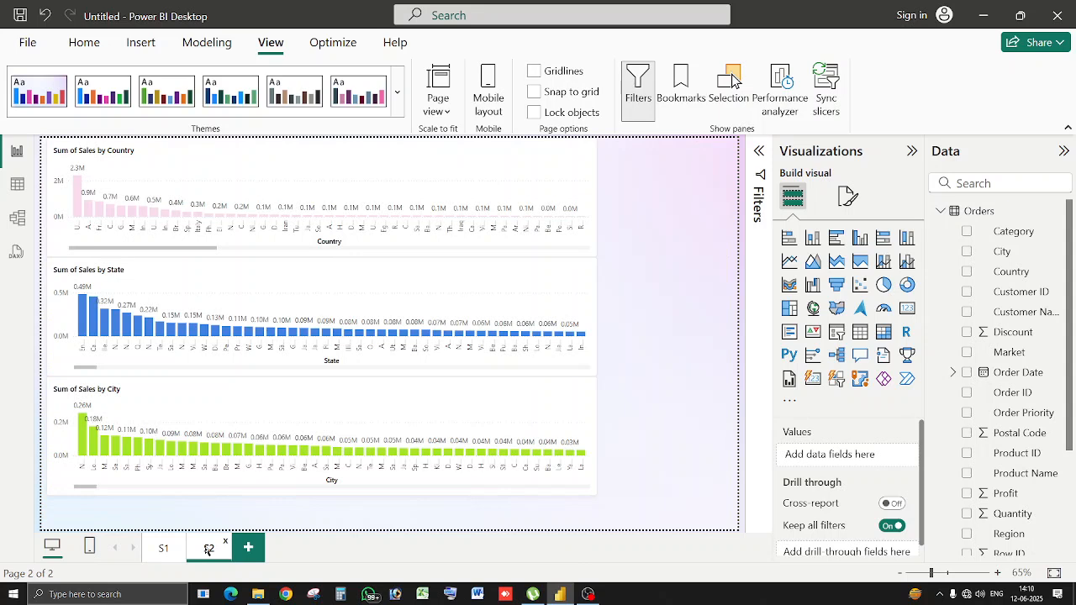
click(156, 558)
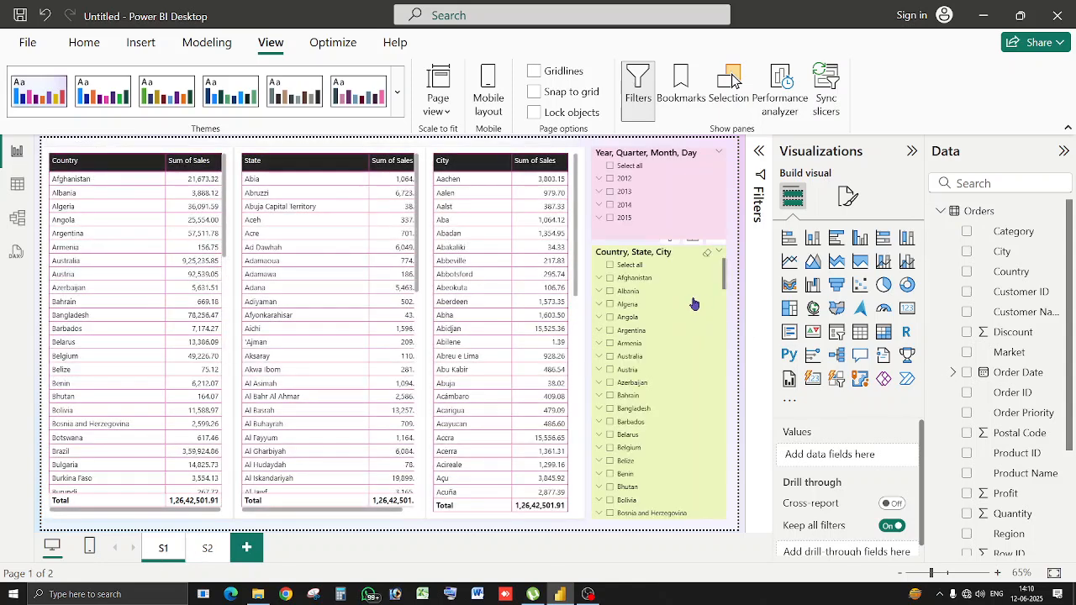
click(694, 303)
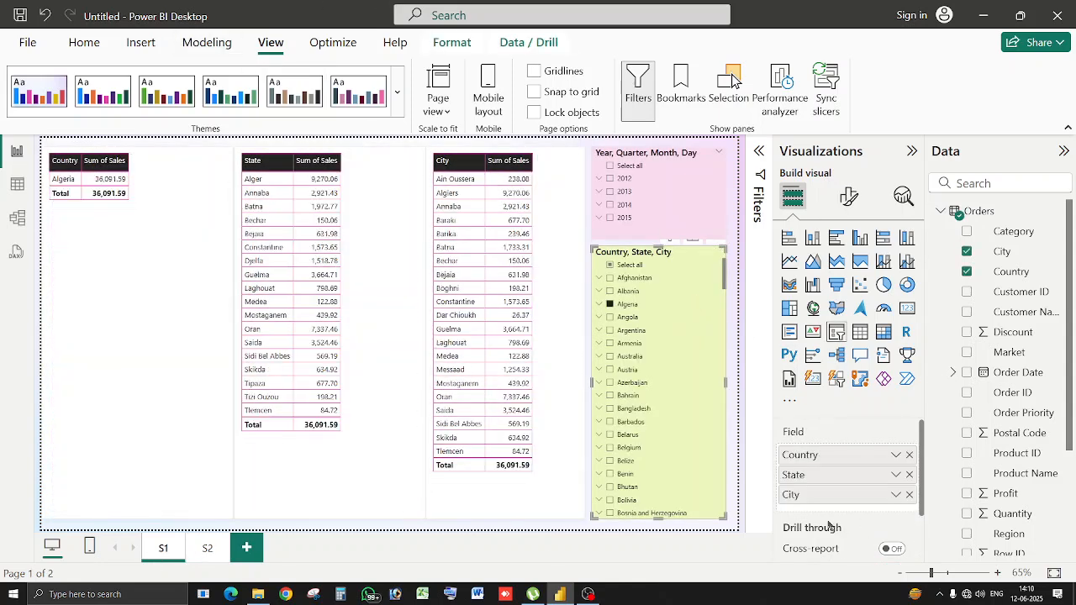
click(716, 252)
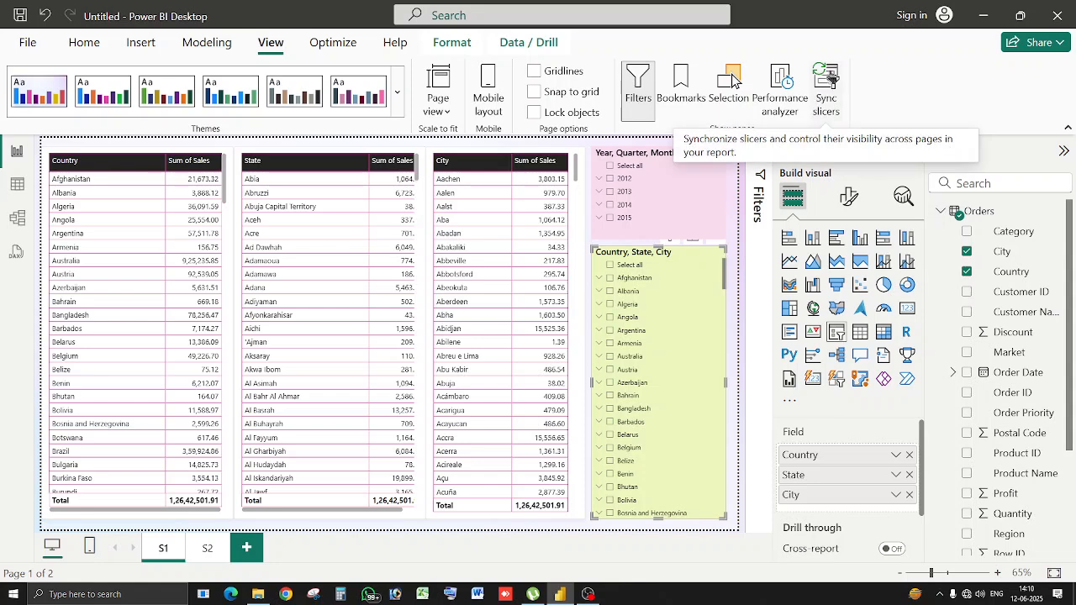
Sync the Country, State, City slicer on pages S1 and S2.
click(824, 92)
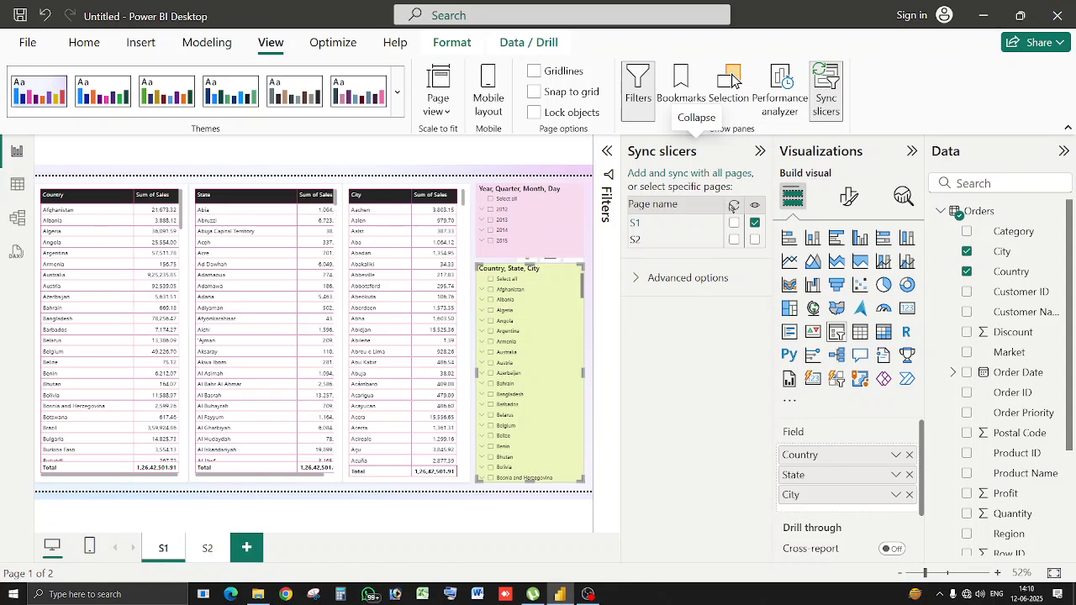
click(735, 224)
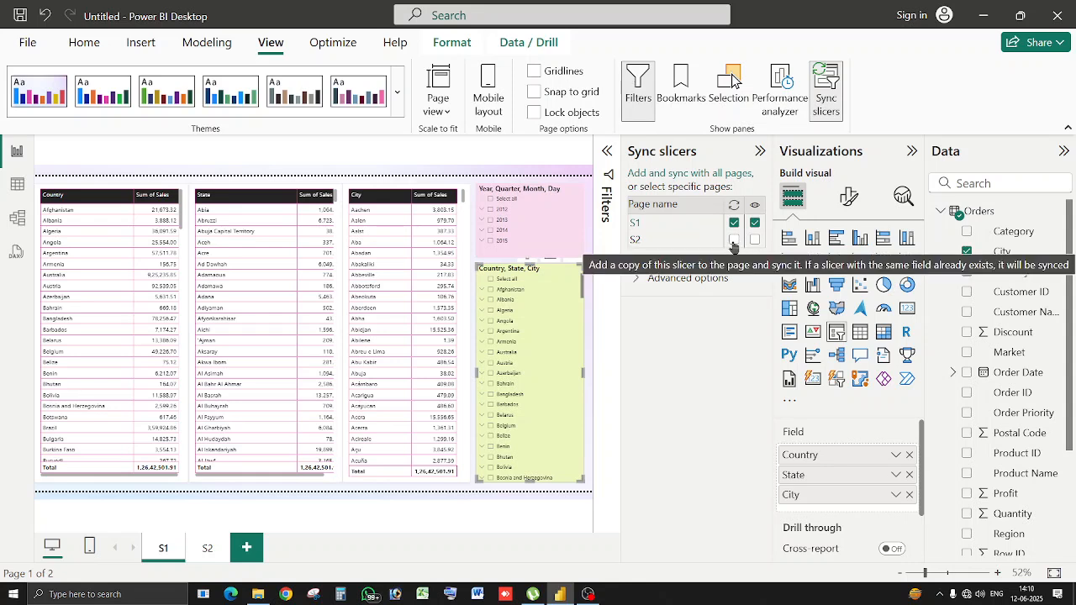
click(734, 240)
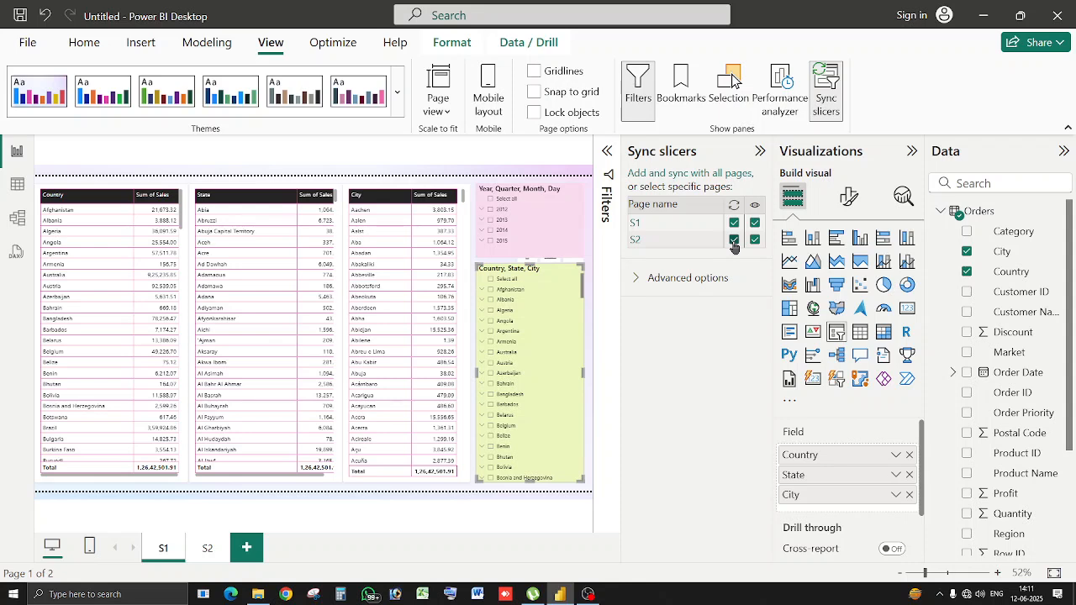
Clear the date slicer and sync it on pages S1 and S2.
click(531, 203)
click(569, 195)
click(734, 223)
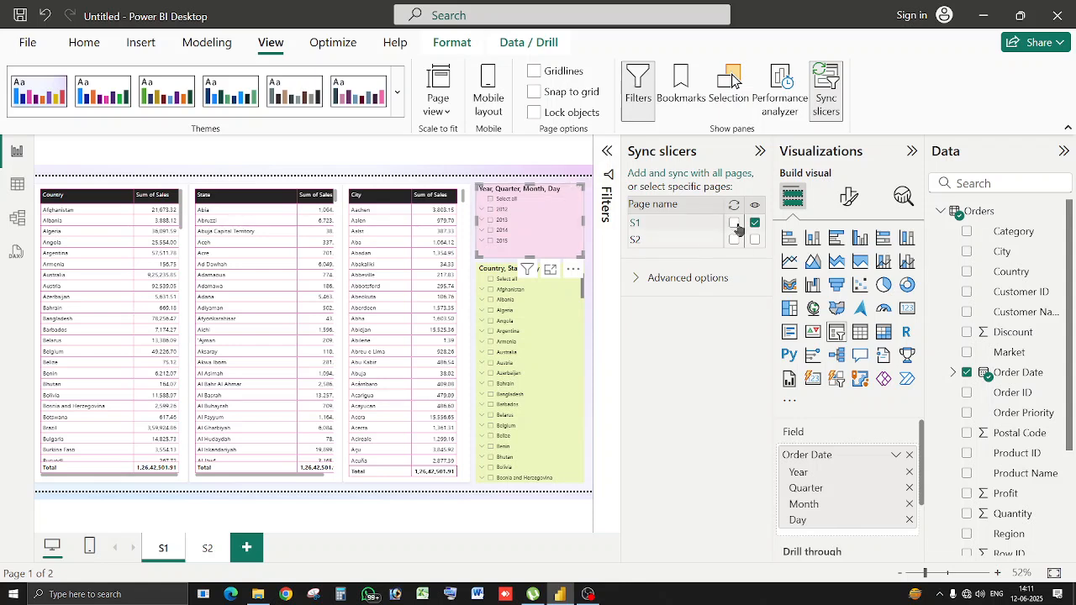
click(734, 240)
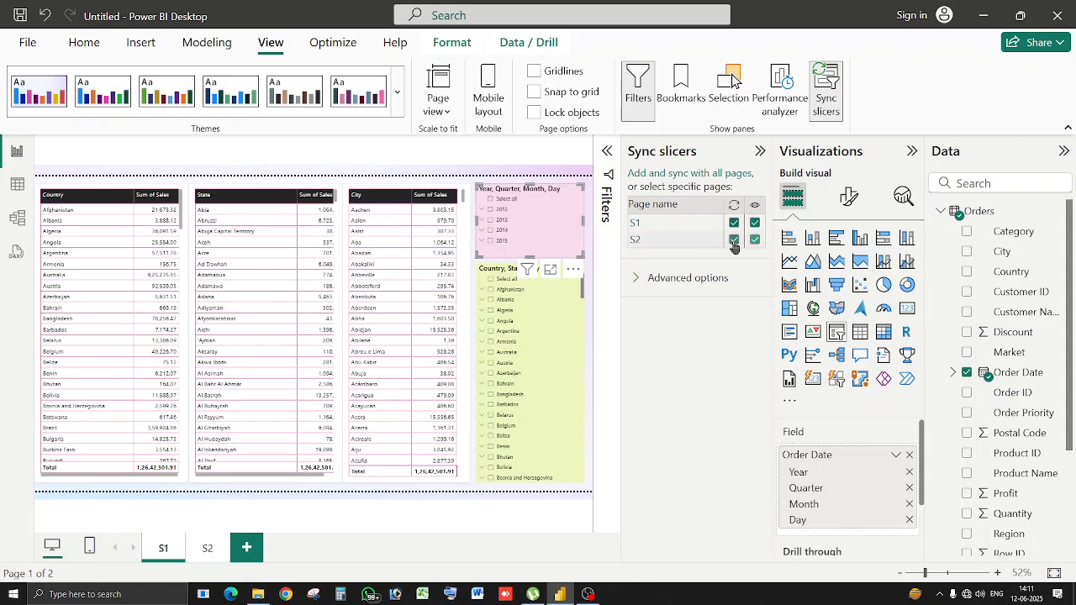
click(826, 91)
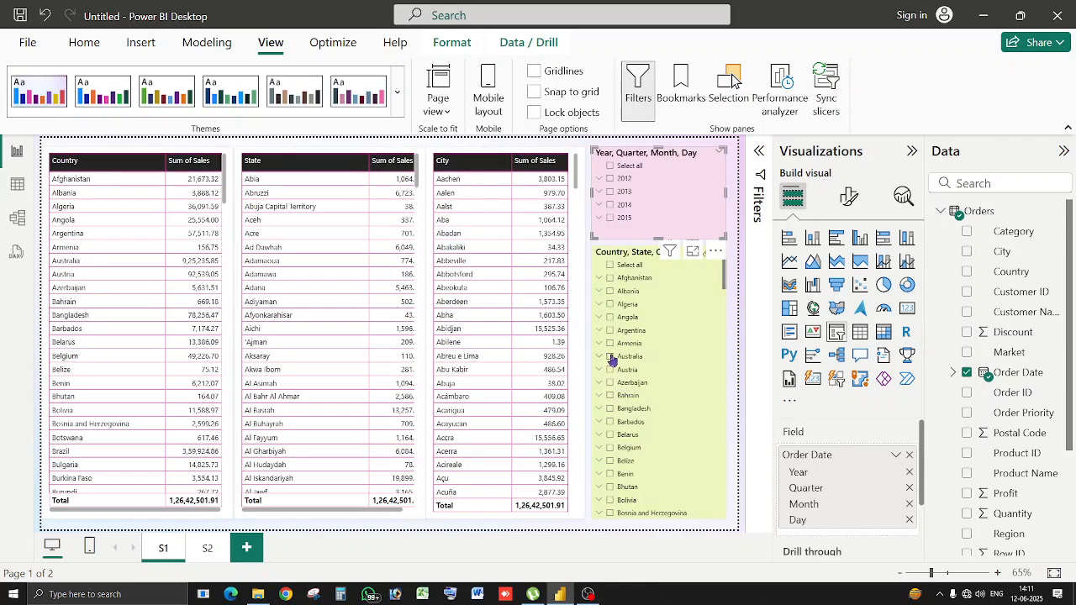
Filter the report to Australia and 2013, then check the synced filters on page S2.
click(611, 357)
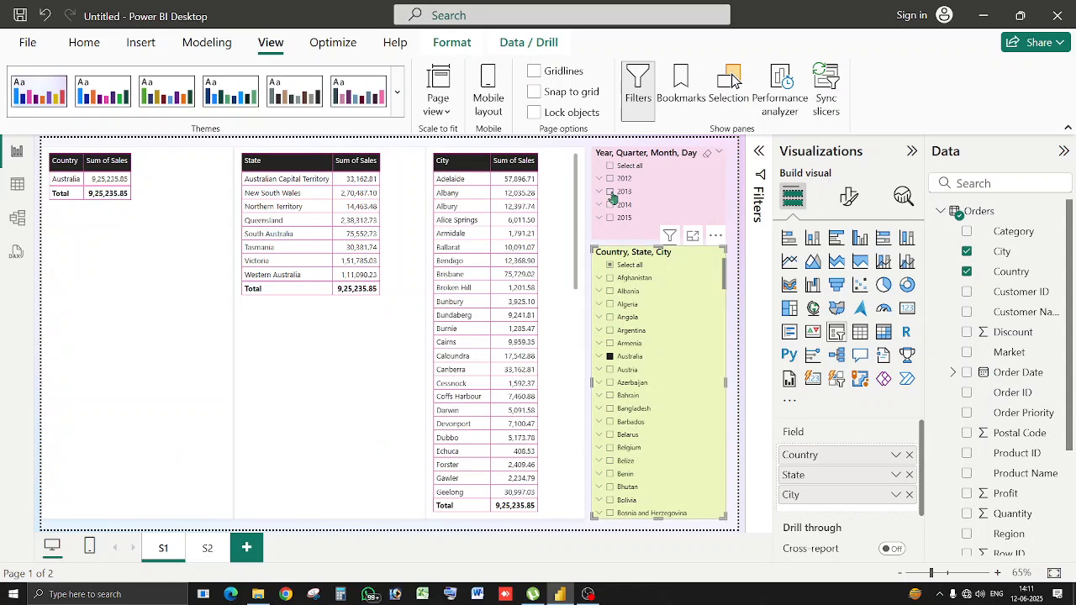
click(612, 193)
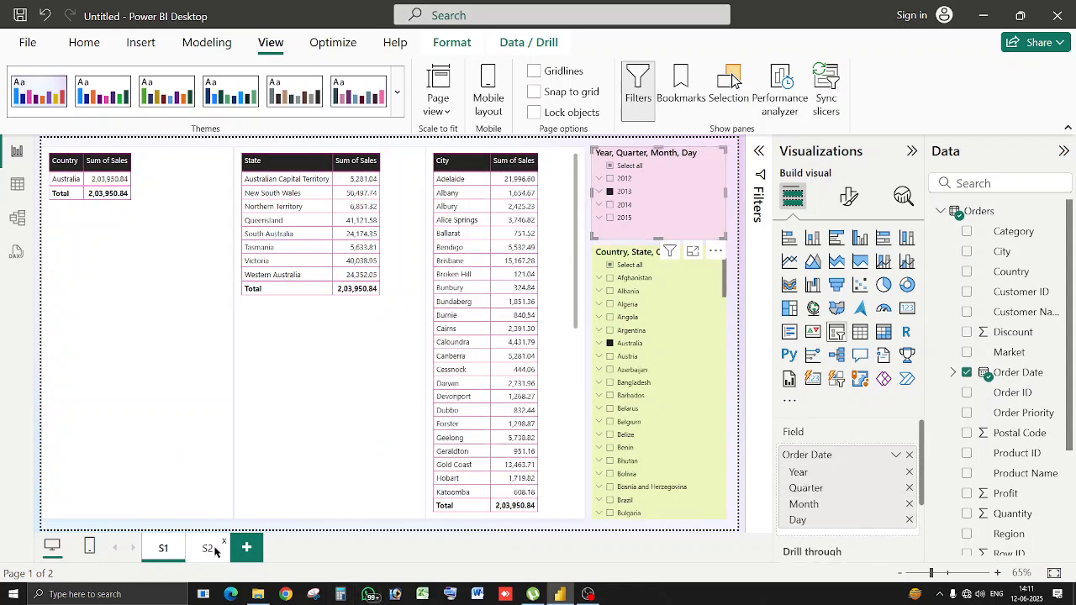
click(214, 551)
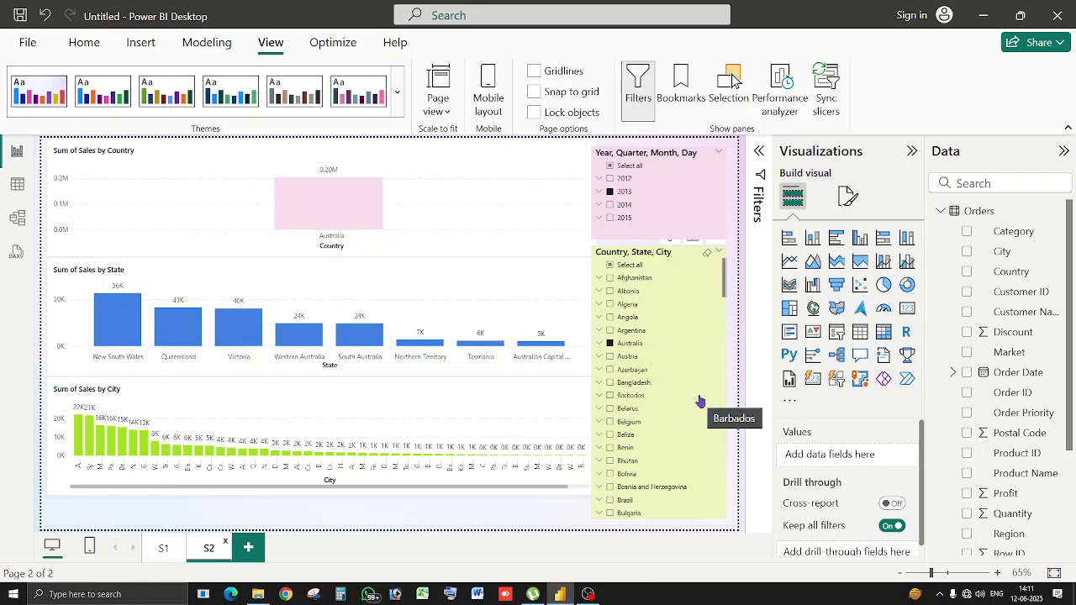
Tick India in page S2's country slicer.
scroll(697, 396, down, 6)
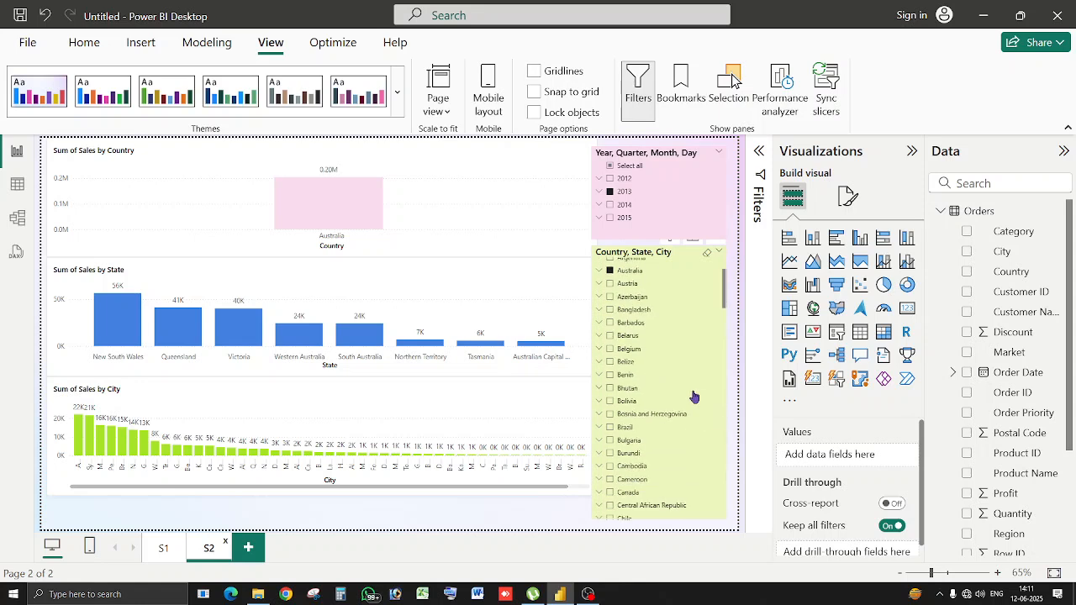
scroll(692, 397, down, 3)
scroll(656, 423, down, 3)
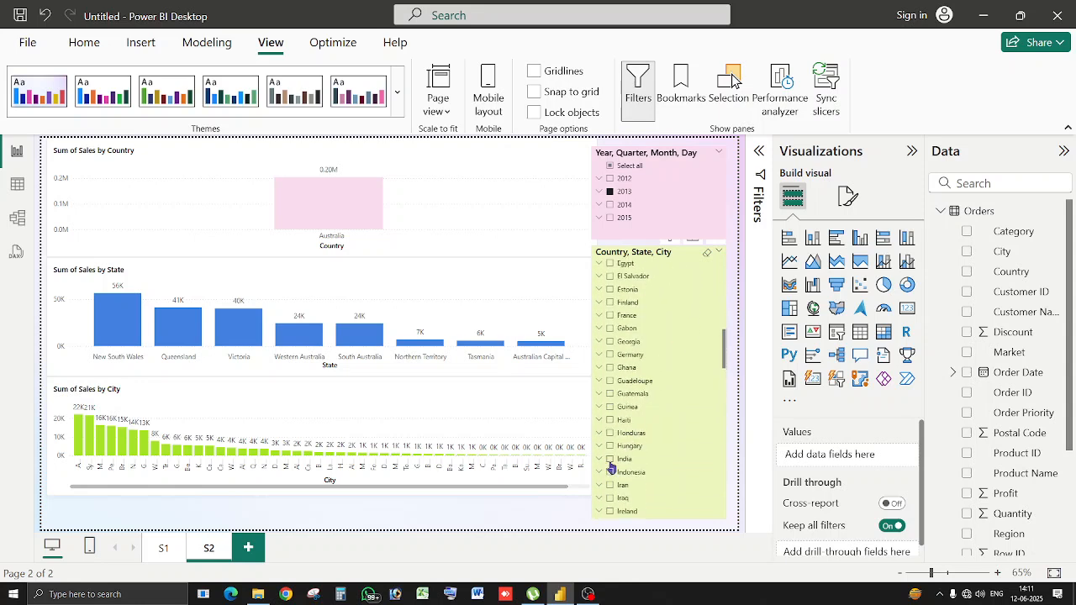
click(610, 459)
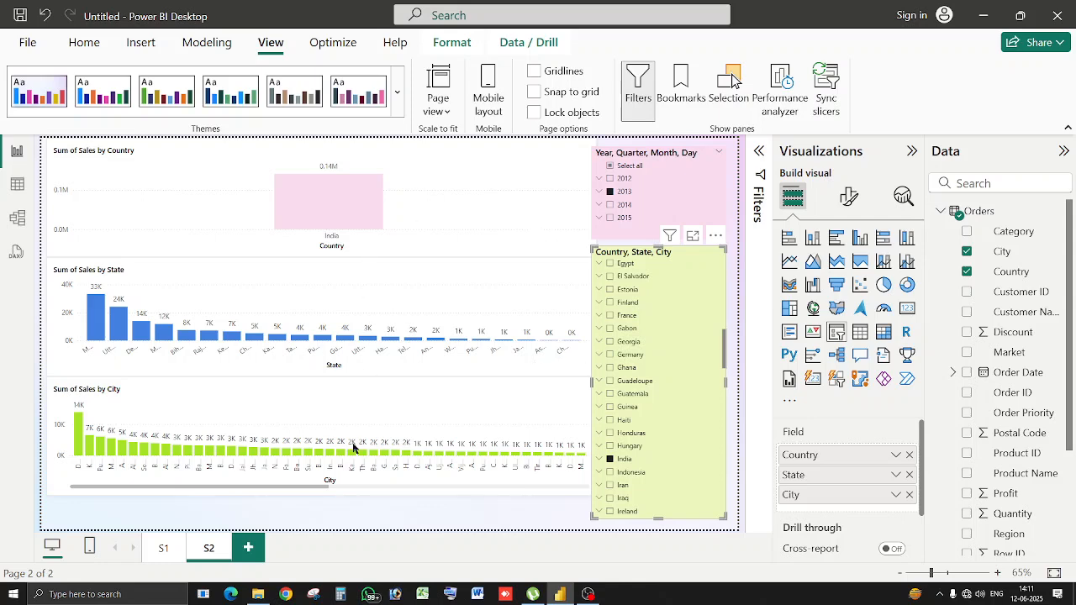
Go to report page S1, then later return to page S2.
click(150, 555)
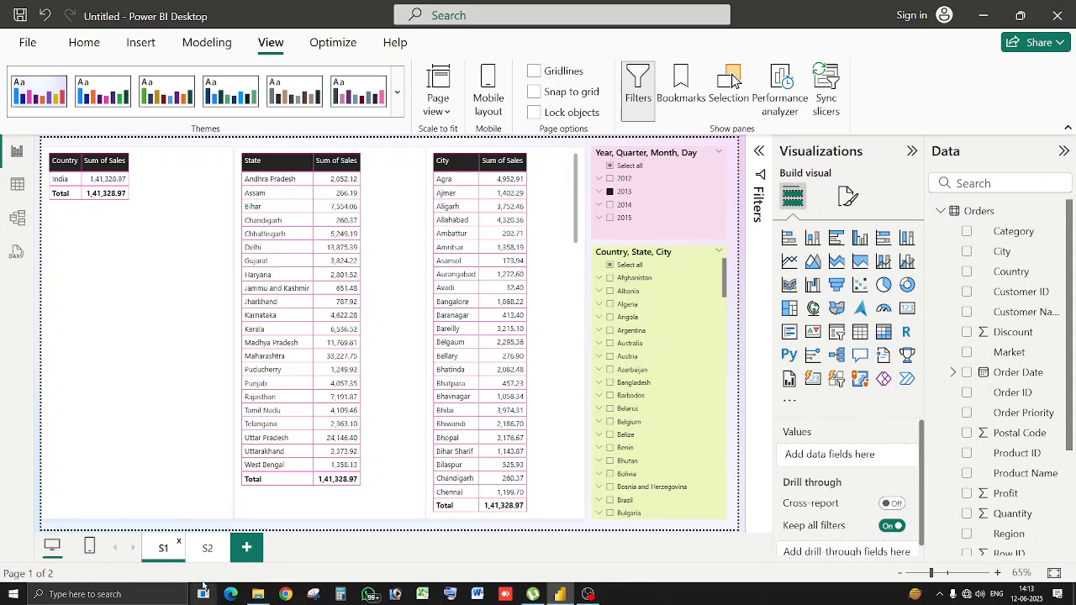
click(210, 544)
Add a new report page with an enlarged funnel chart.
click(246, 547)
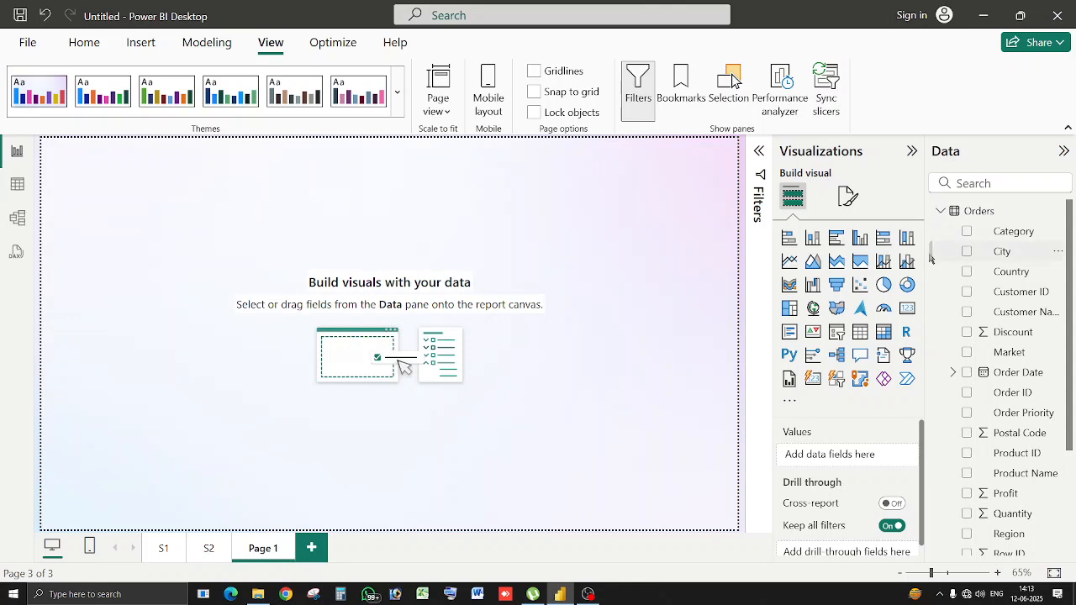
click(838, 287)
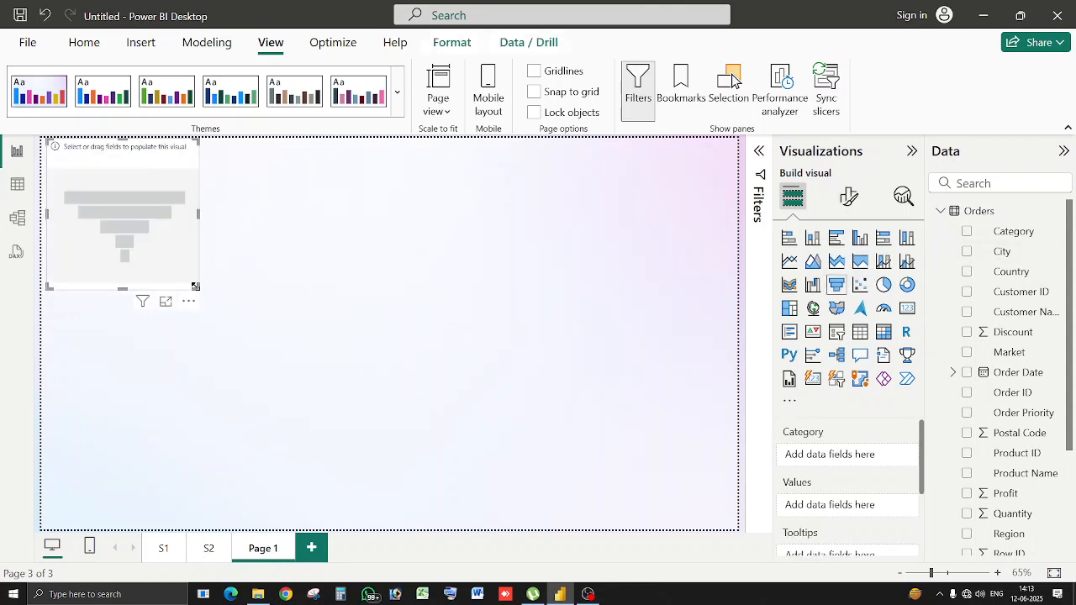
drag(218, 322, 337, 497)
drag(303, 404, 324, 409)
Chart Sum of Sales by Sub-Category in the funnel.
scroll(1063, 527, down, 3)
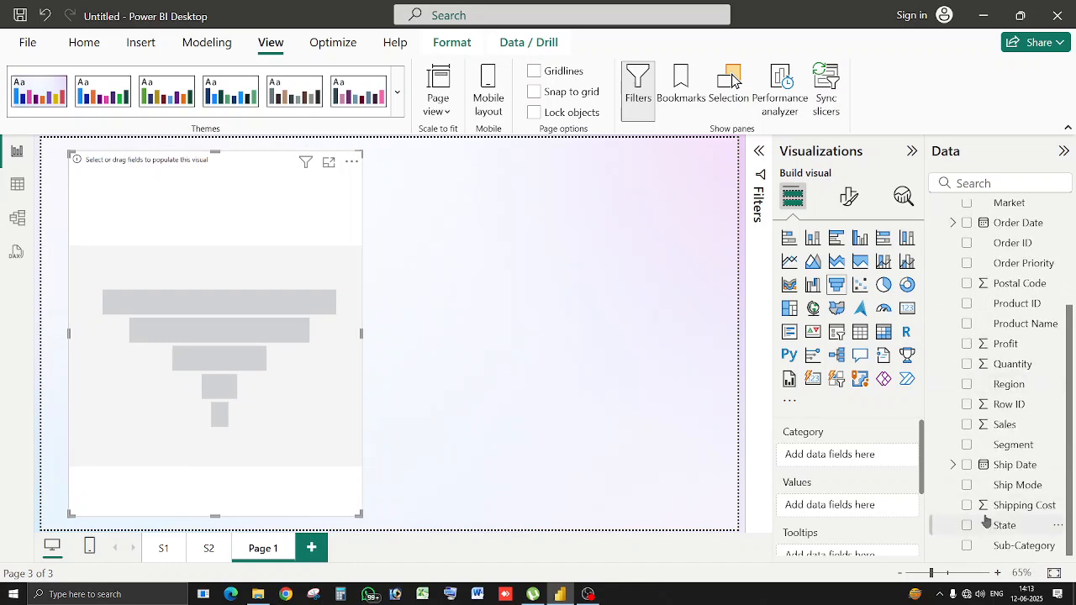
click(967, 546)
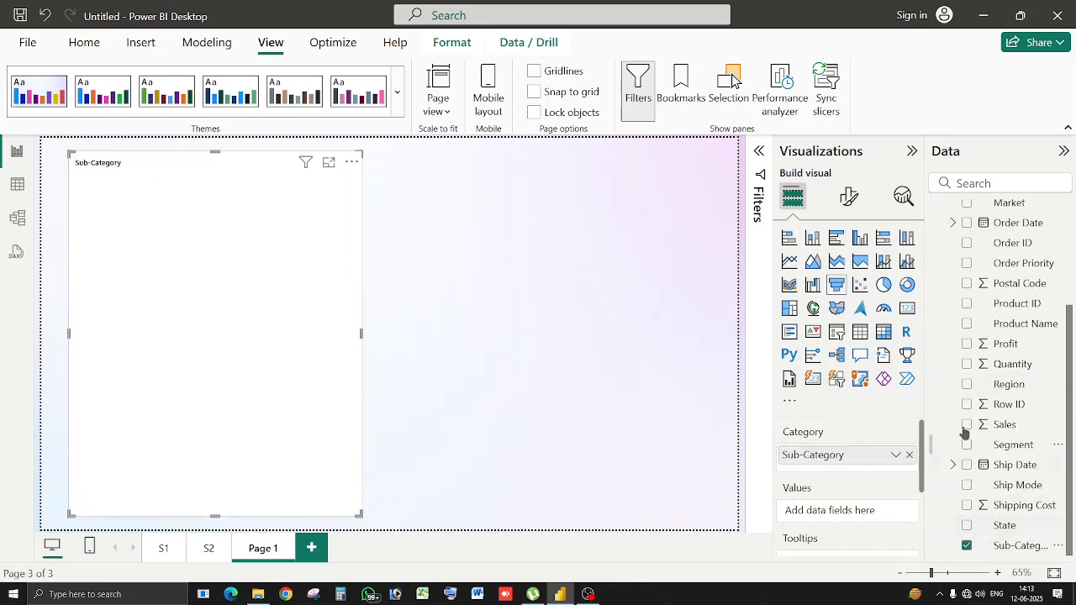
click(968, 424)
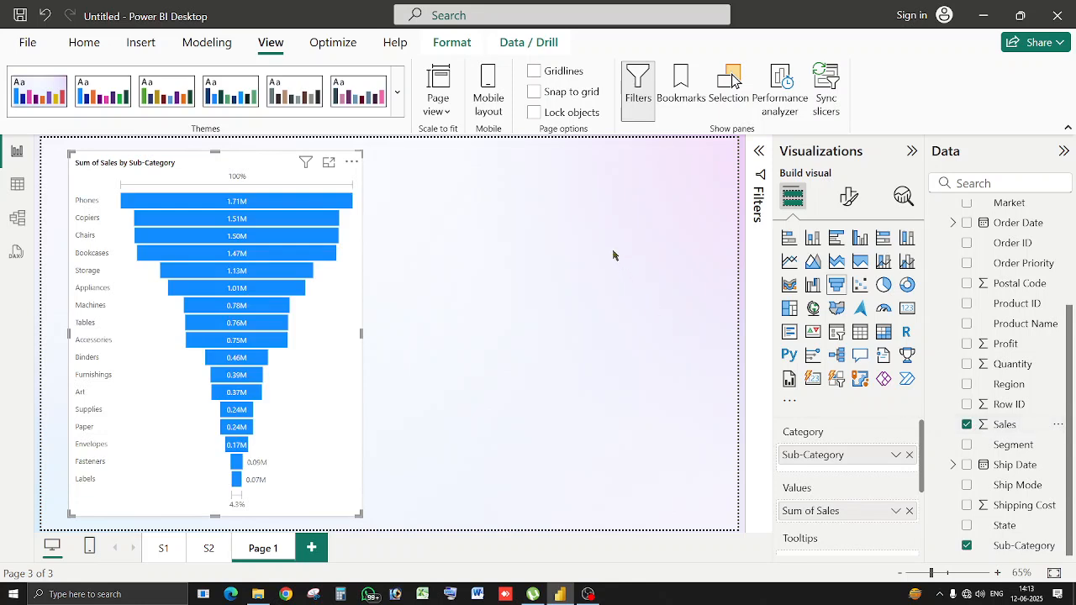
Set the funnel's default bar colour to green.
click(850, 196)
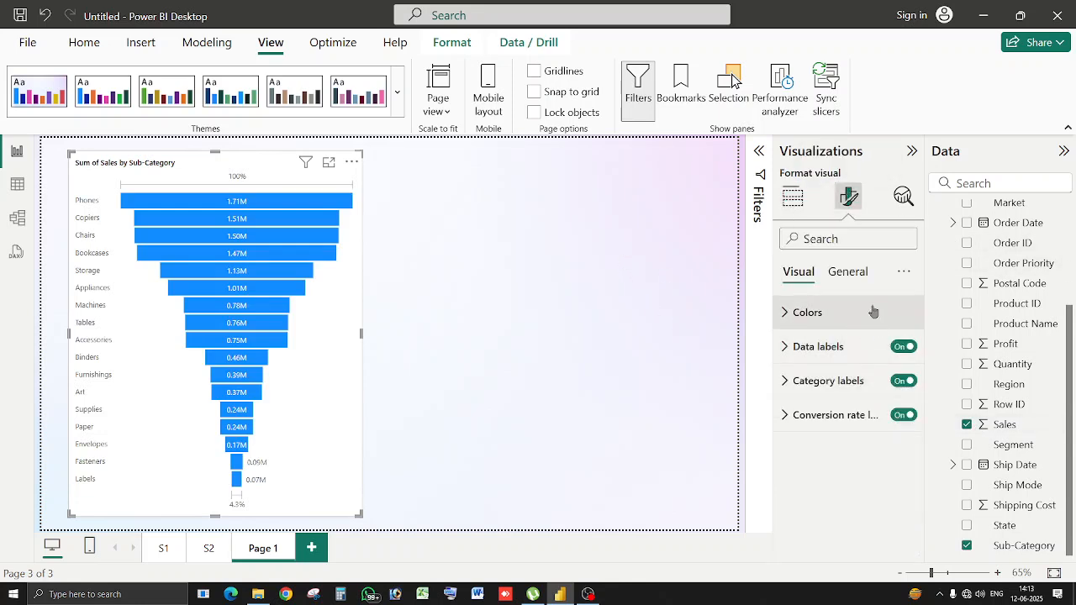
click(849, 273)
click(851, 379)
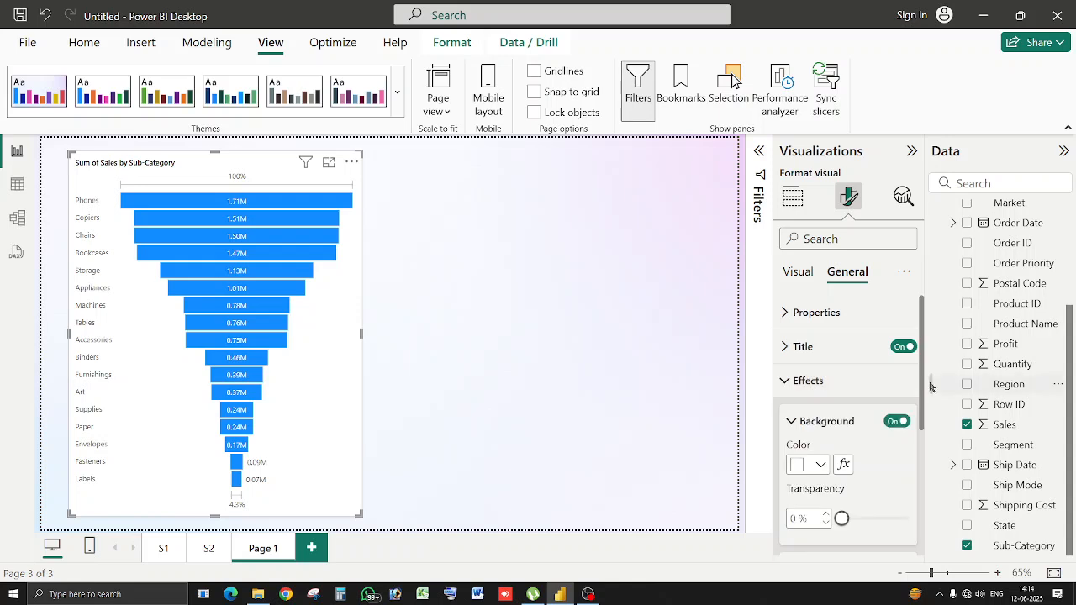
scroll(891, 483, down, 1)
scroll(891, 484, down, 1)
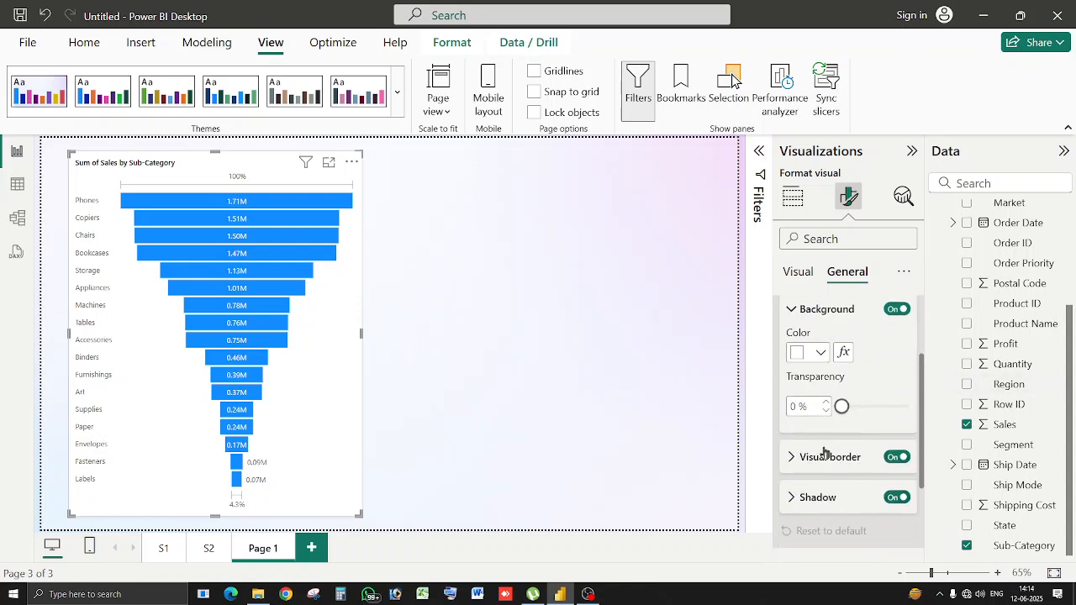
scroll(840, 336, up, 2)
click(799, 271)
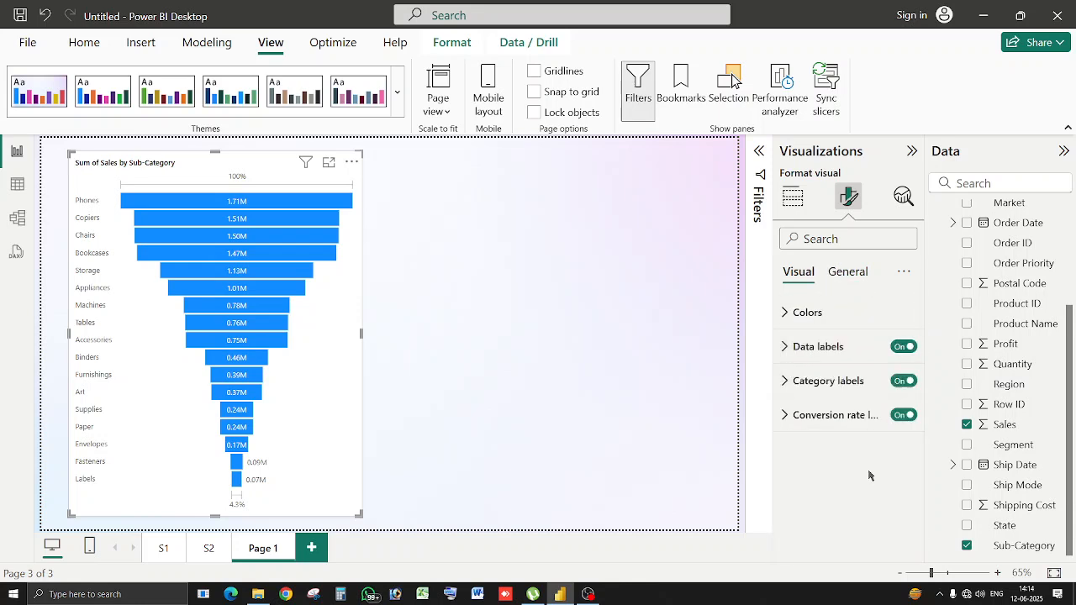
click(807, 316)
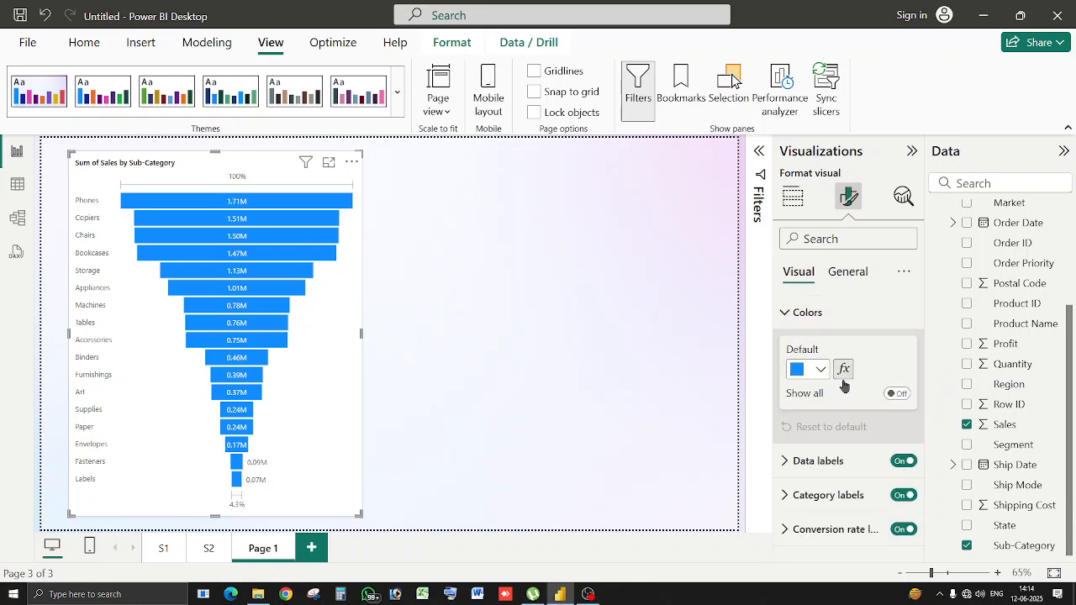
click(821, 370)
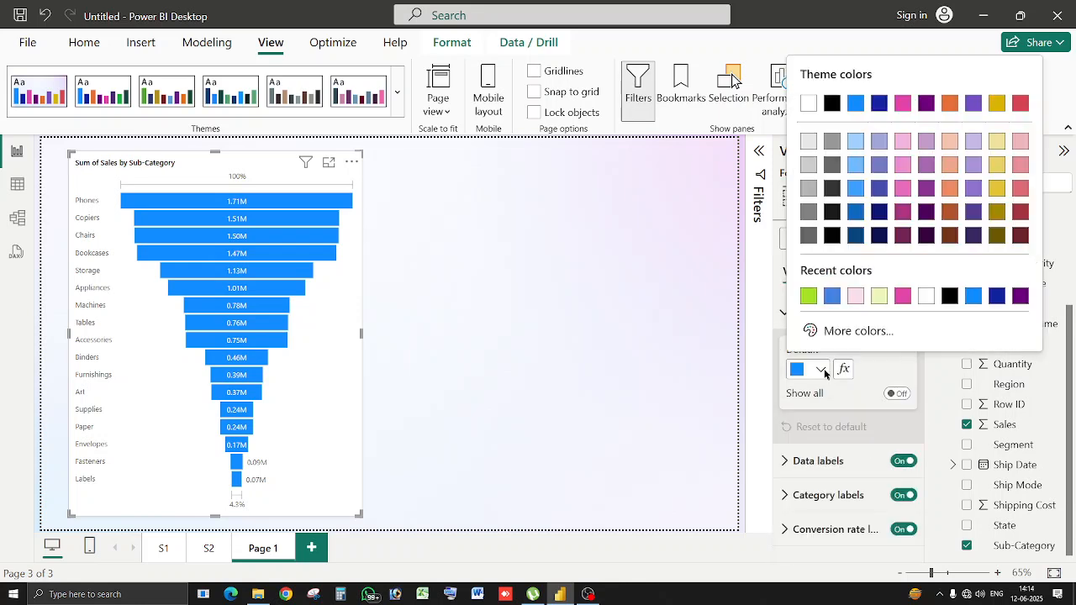
click(810, 298)
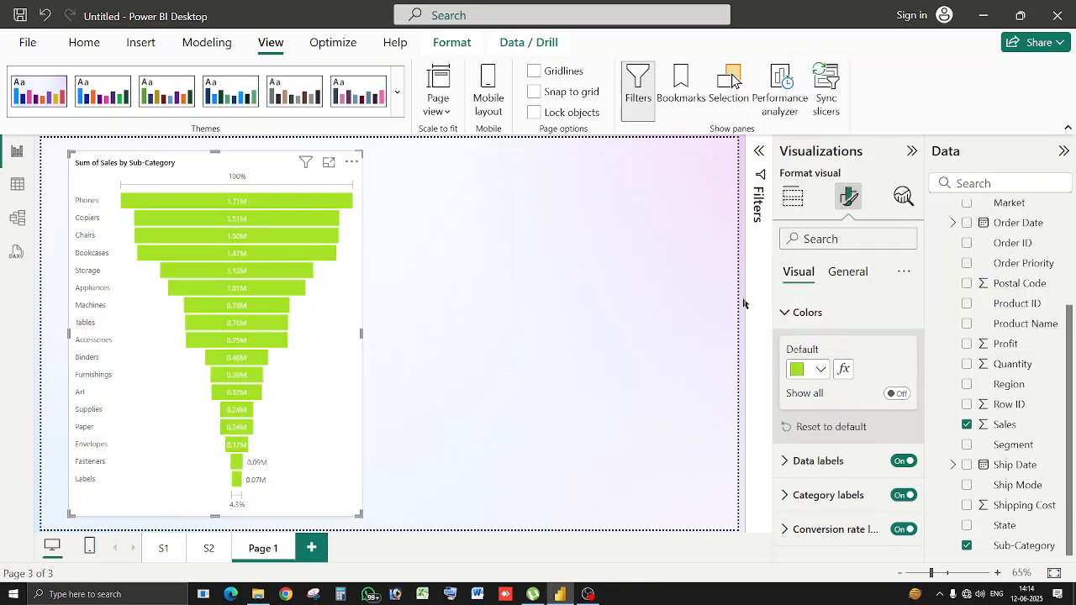
click(678, 305)
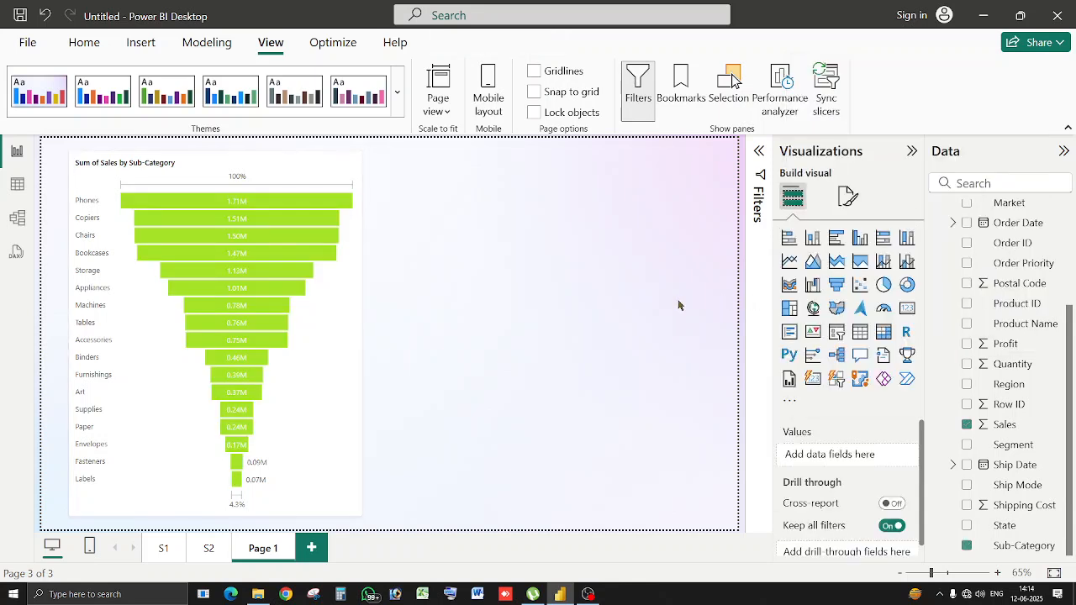
Add a half-height donut chart beside the funnel showing Sum of Sales by Country.
click(906, 285)
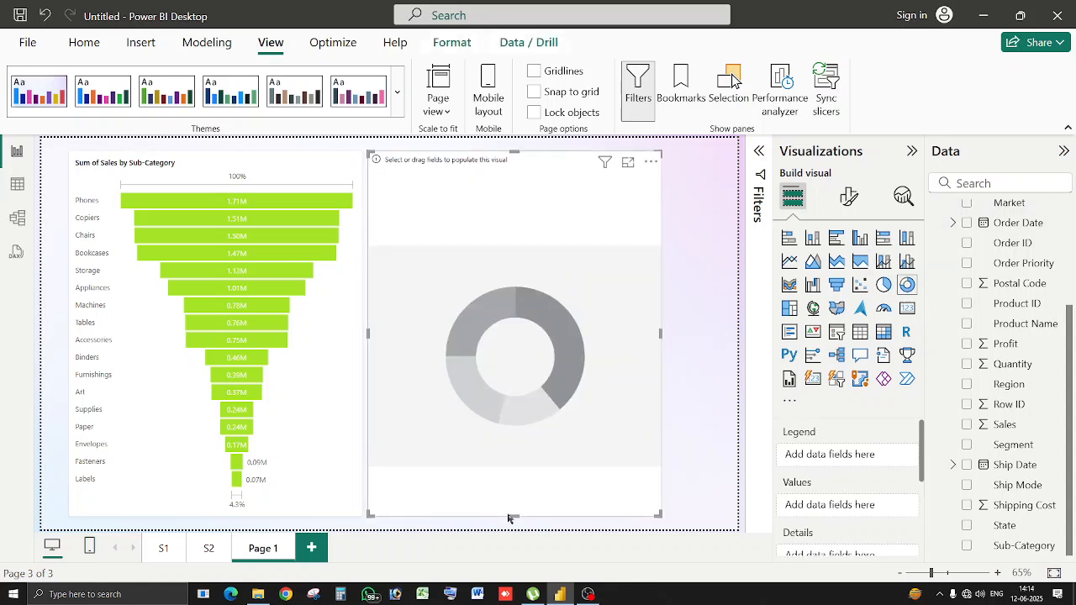
drag(509, 518, 531, 332)
drag(602, 281, 643, 276)
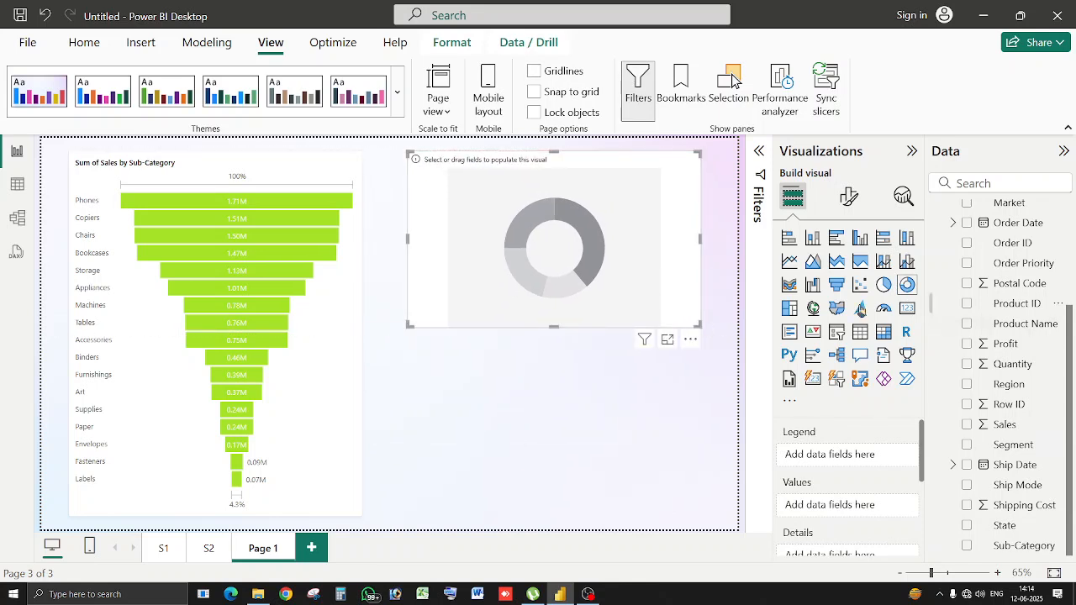
scroll(975, 269, up, 4)
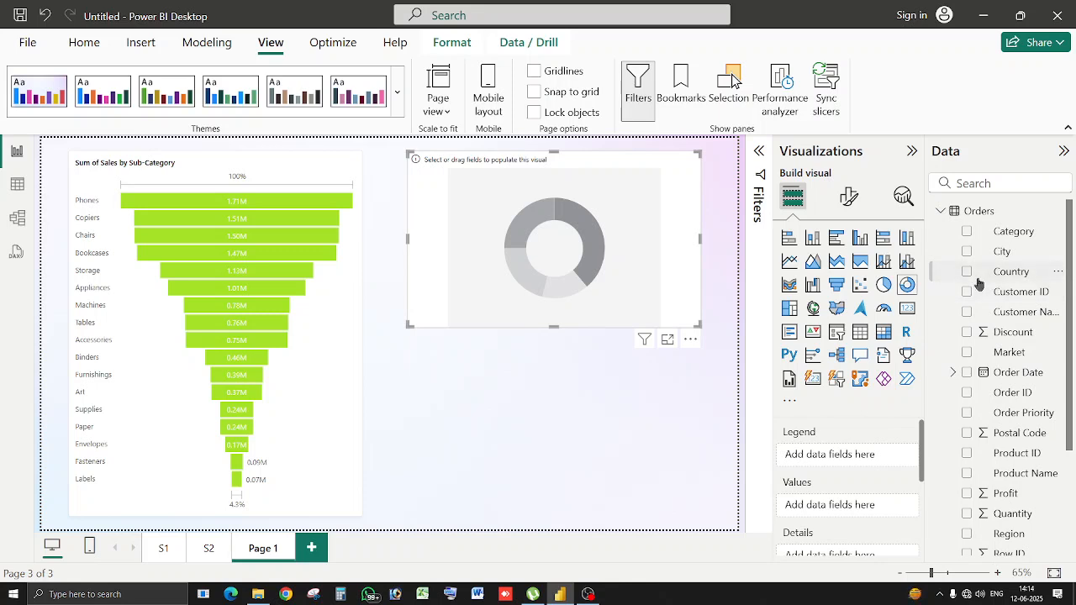
click(967, 273)
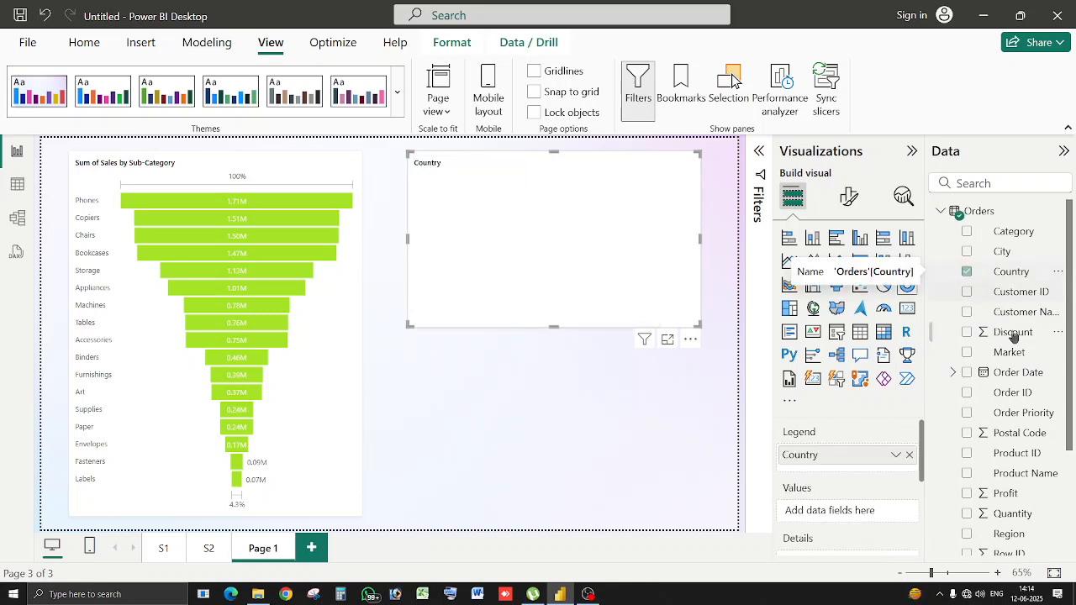
scroll(1006, 330, down, 4)
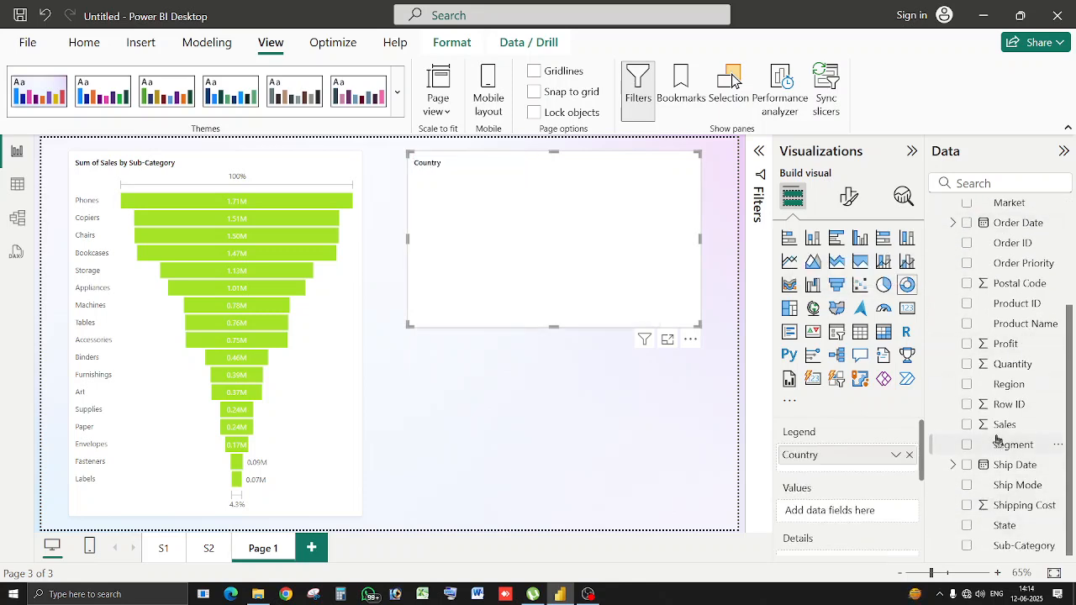
click(970, 428)
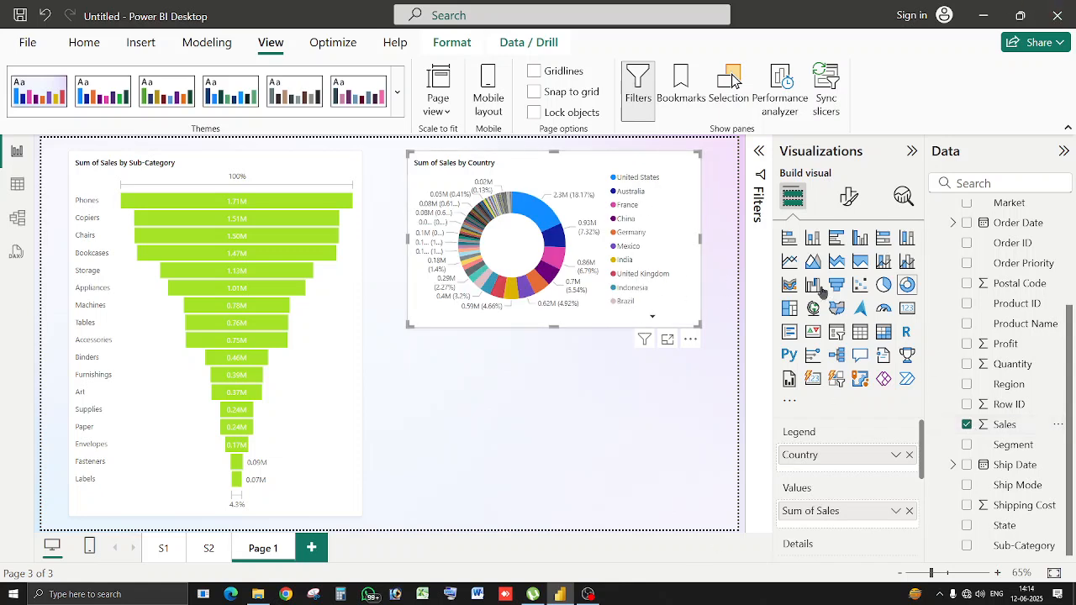
Turn off the donut chart's legend.
click(850, 198)
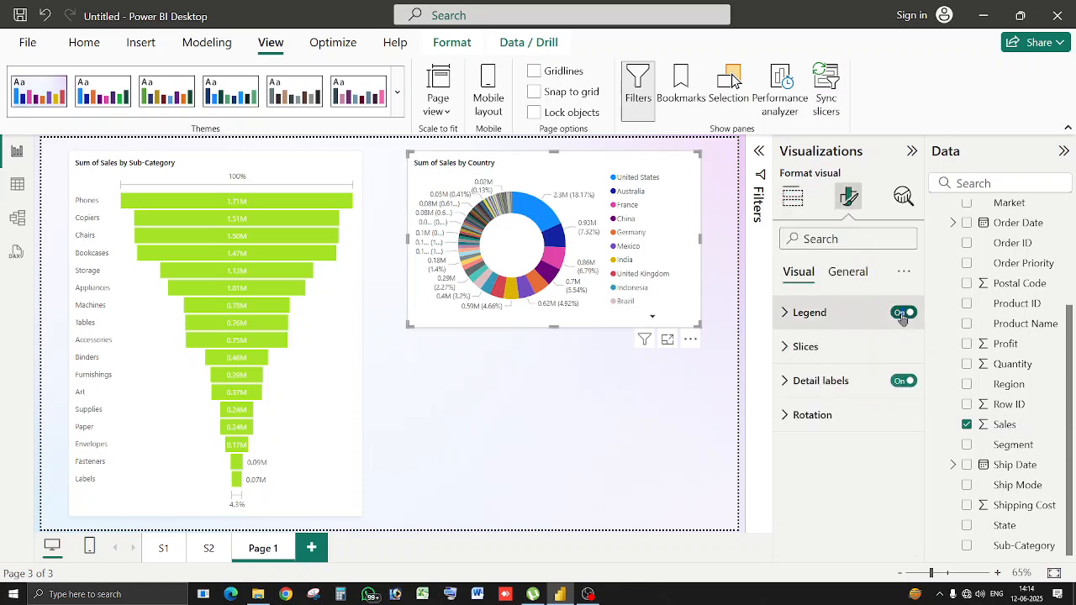
click(903, 316)
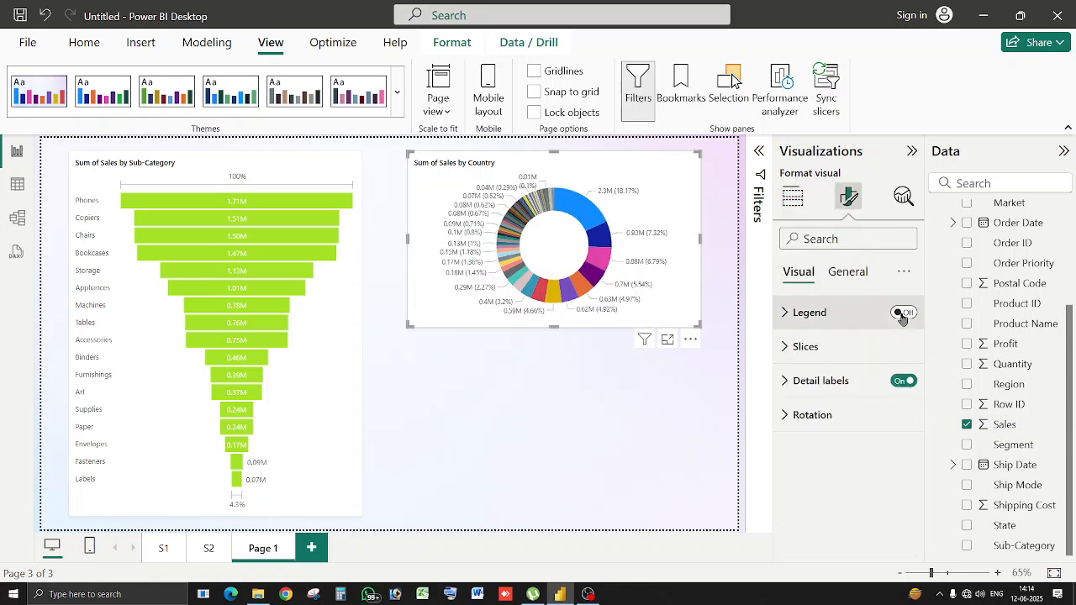
click(560, 368)
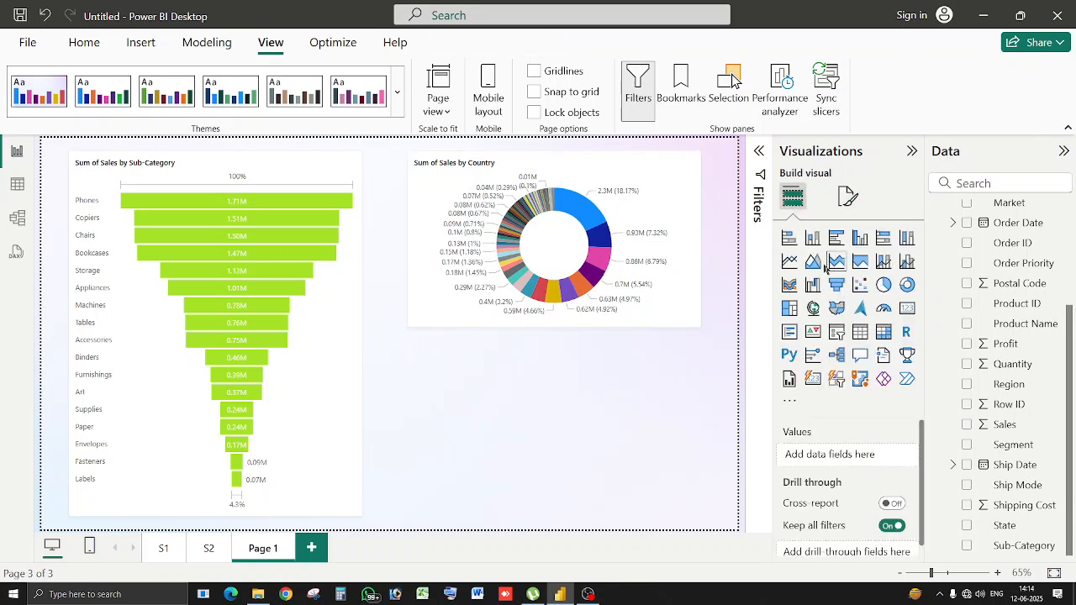
Add a treemap below the donut showing Sum of Sales by Sub-Category.
click(795, 309)
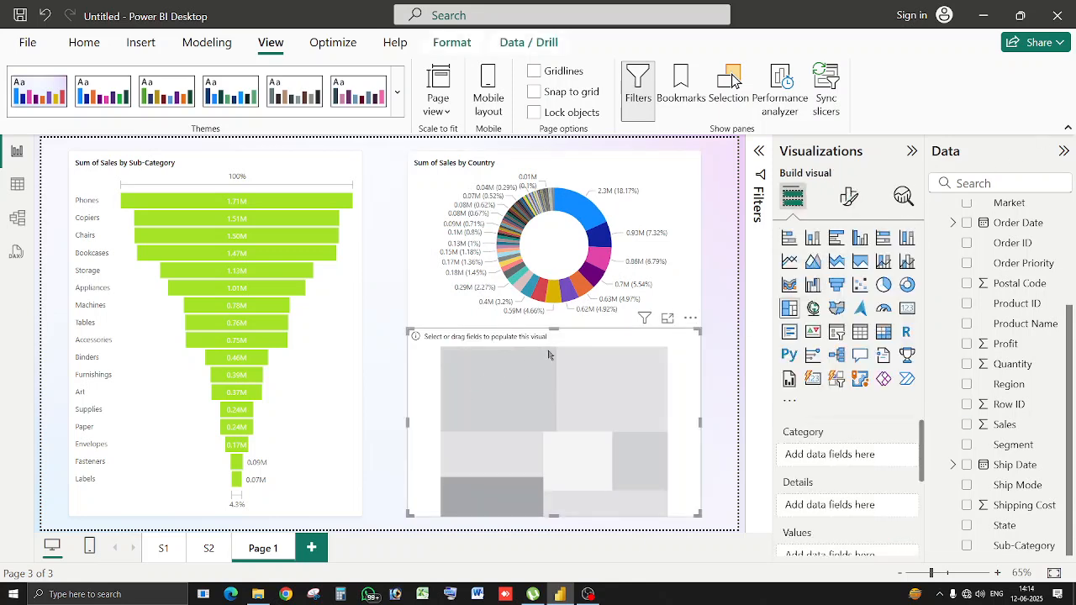
drag(559, 335, 558, 342)
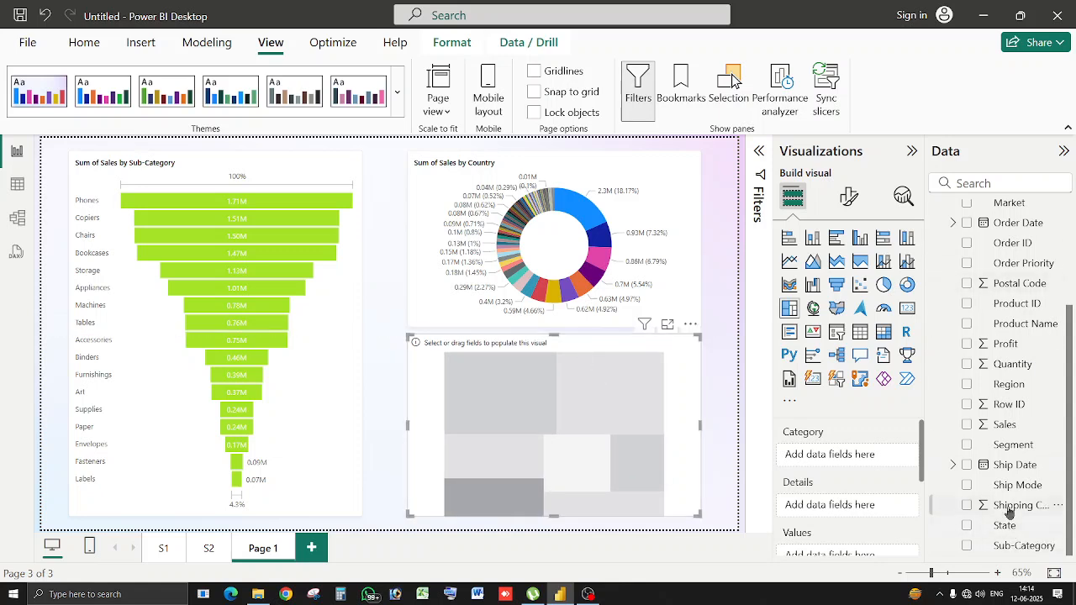
click(968, 547)
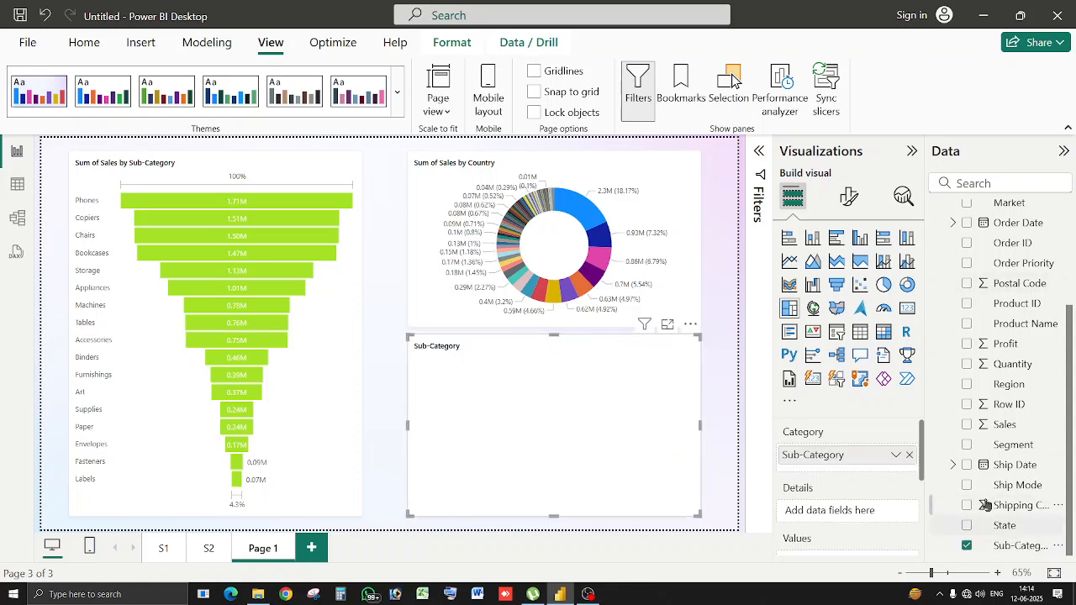
click(968, 425)
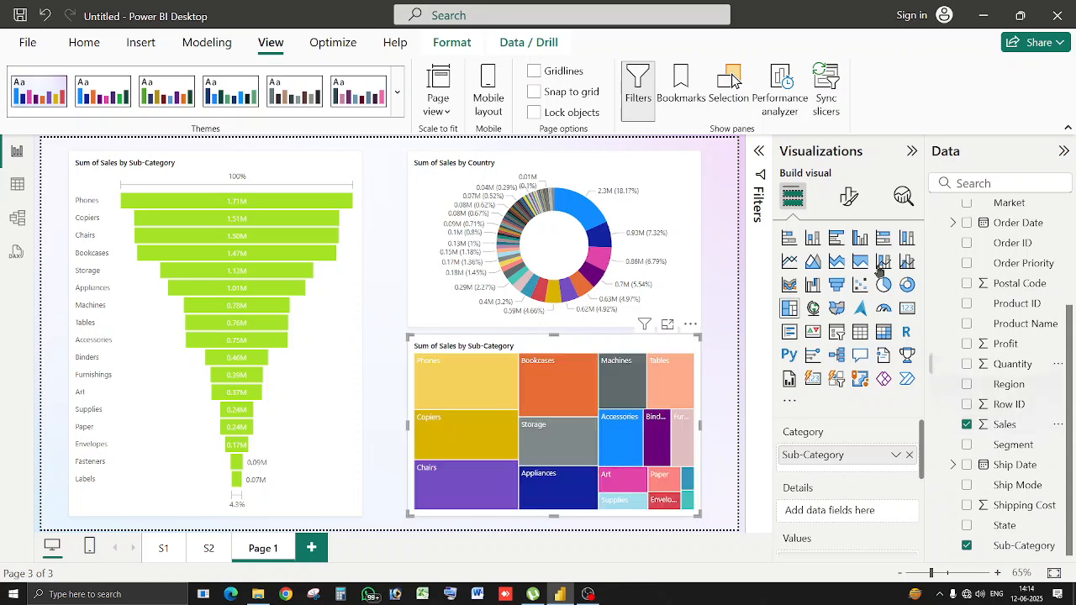
Turn on data labels for the treemap tiles.
click(847, 195)
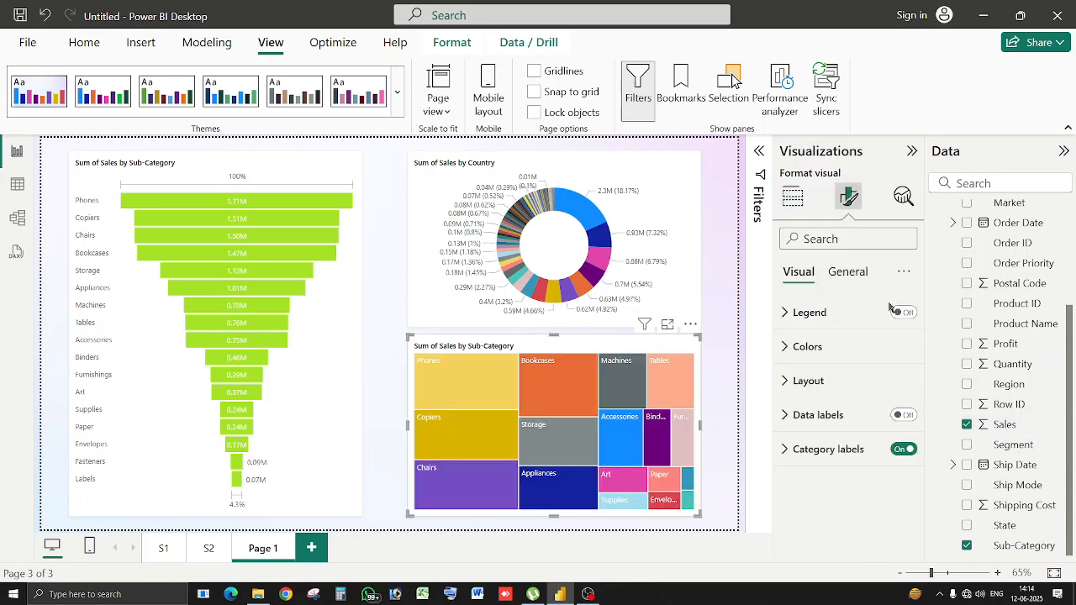
click(904, 415)
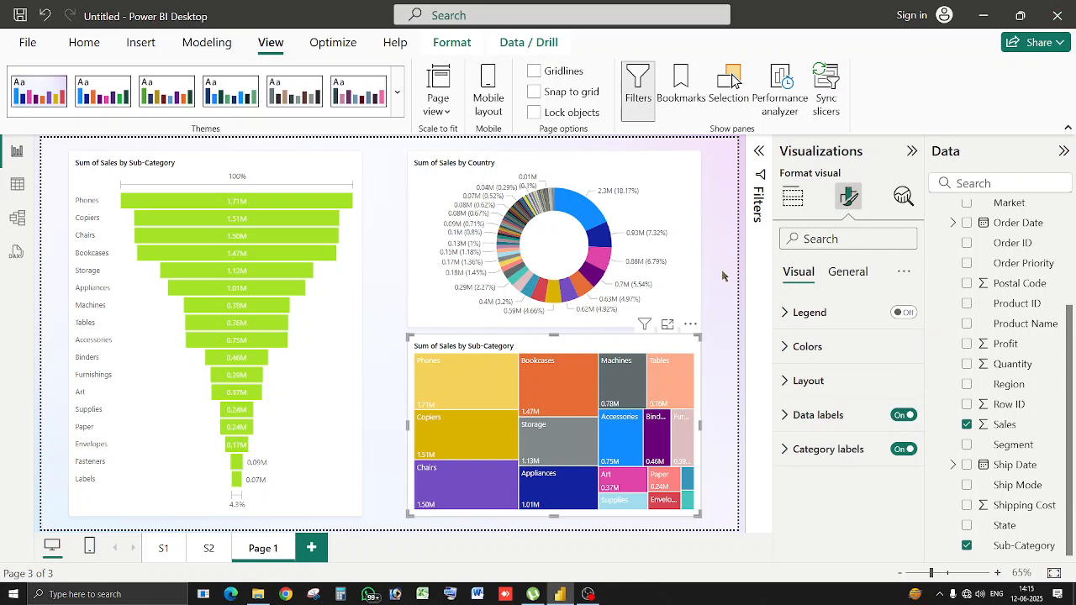
click(723, 276)
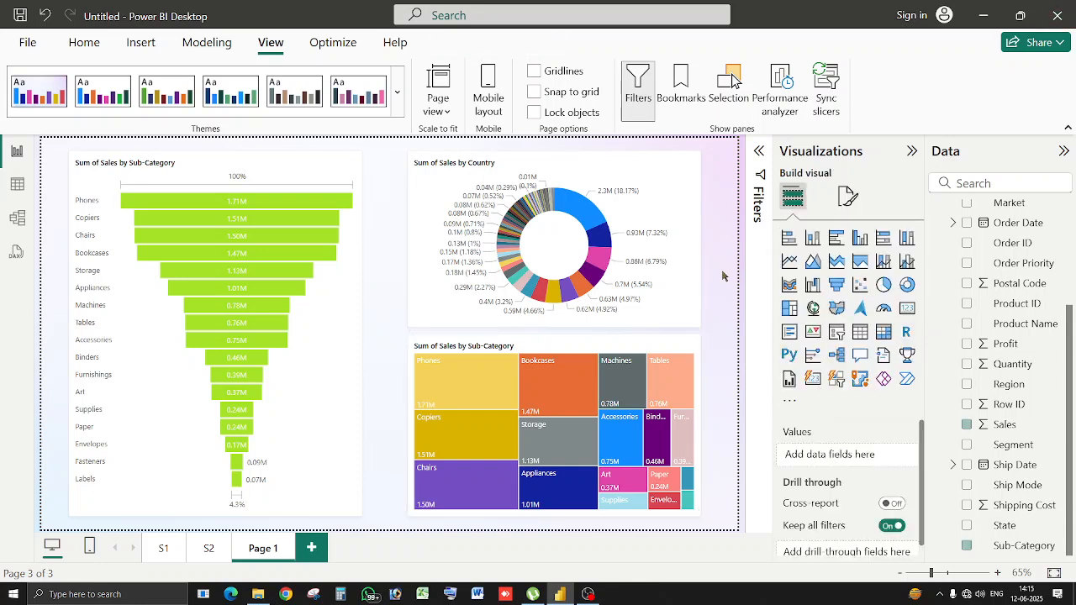
click(319, 242)
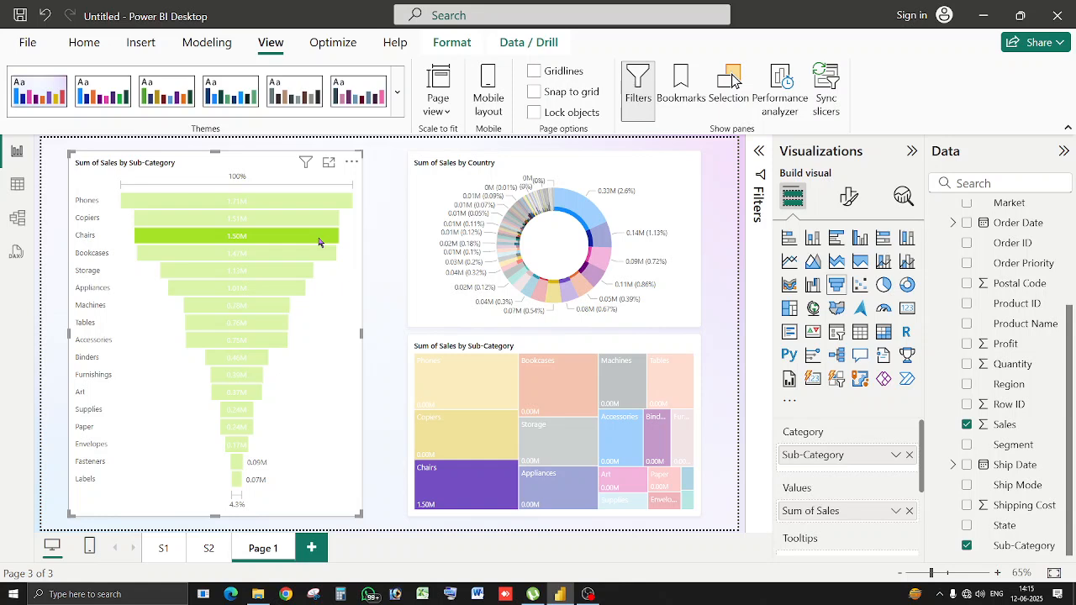
mouse_move(273, 273)
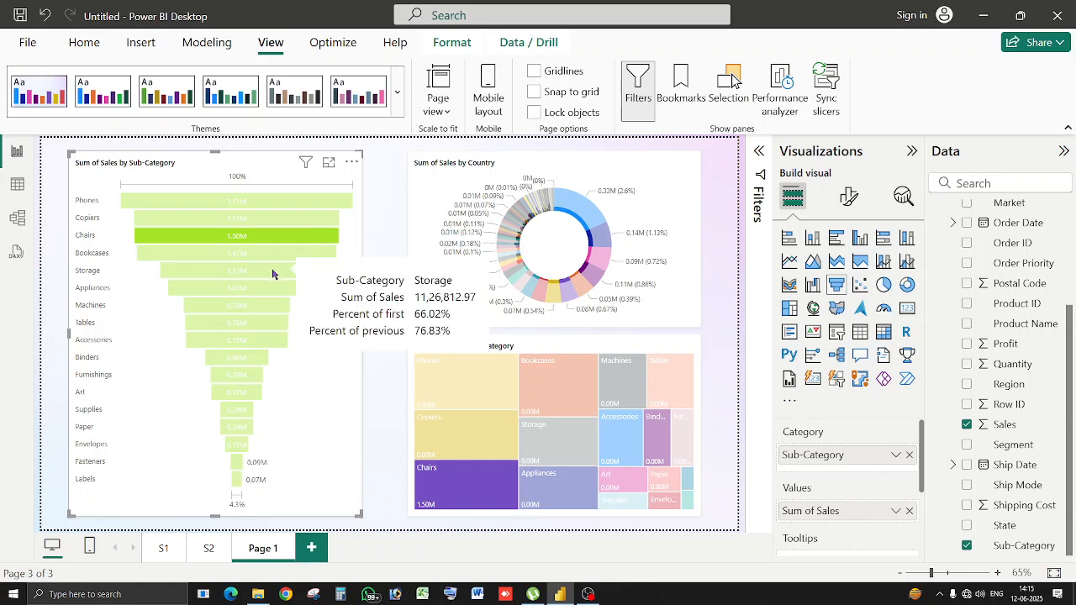
click(314, 379)
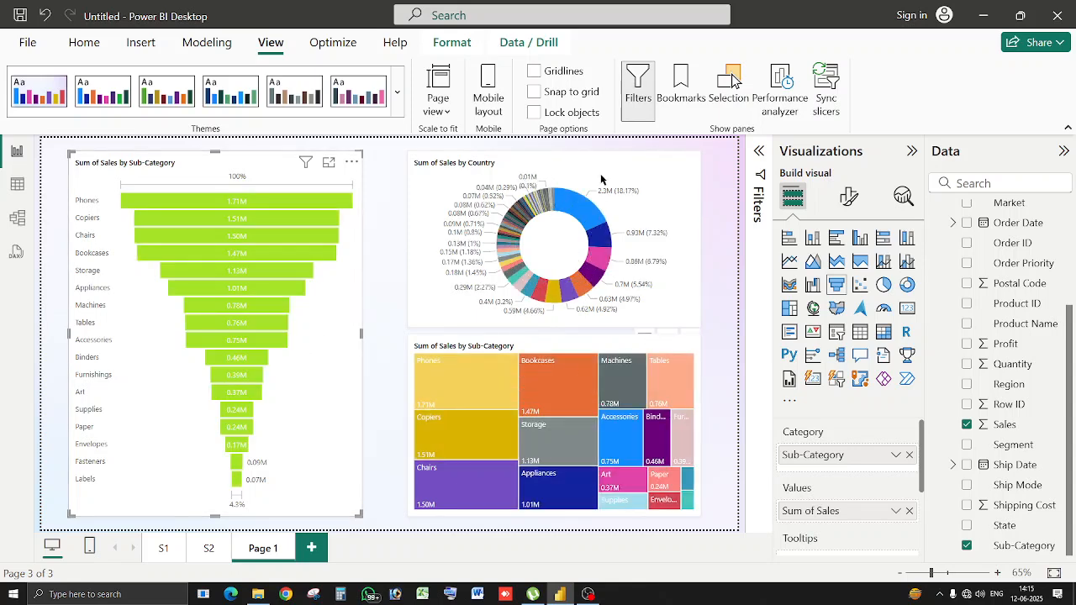
click(580, 212)
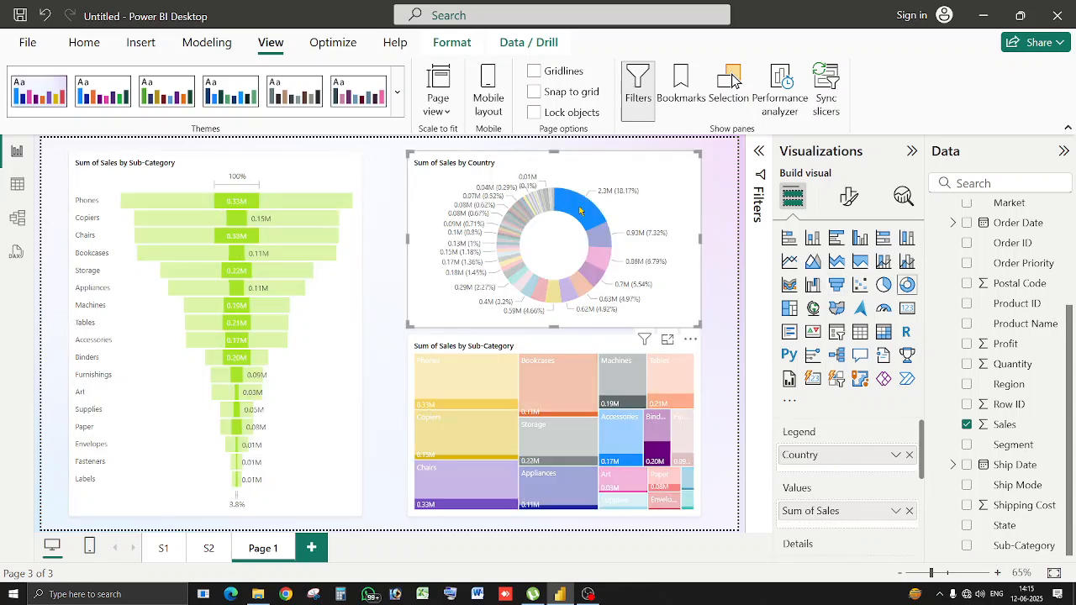
click(685, 184)
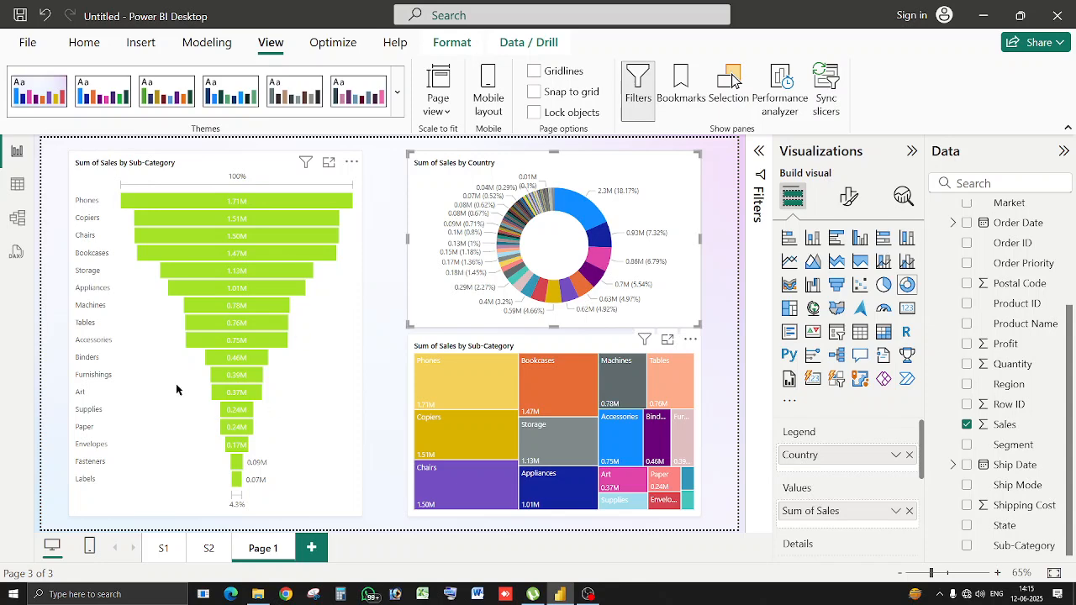
Limit the funnel's Sub-Category filter to Appliances, Art and Binders only.
click(759, 152)
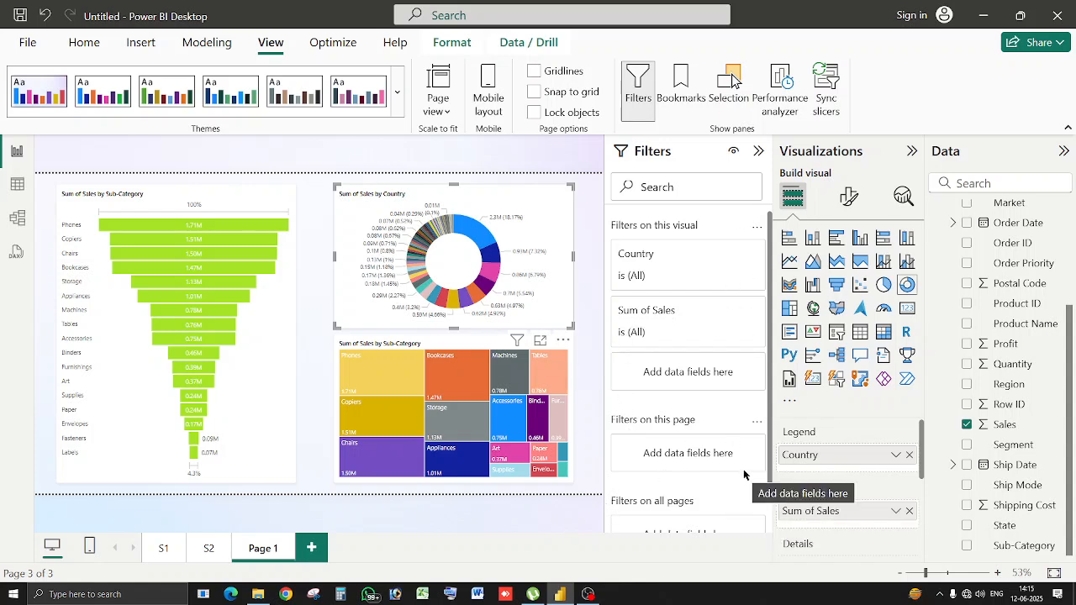
click(269, 402)
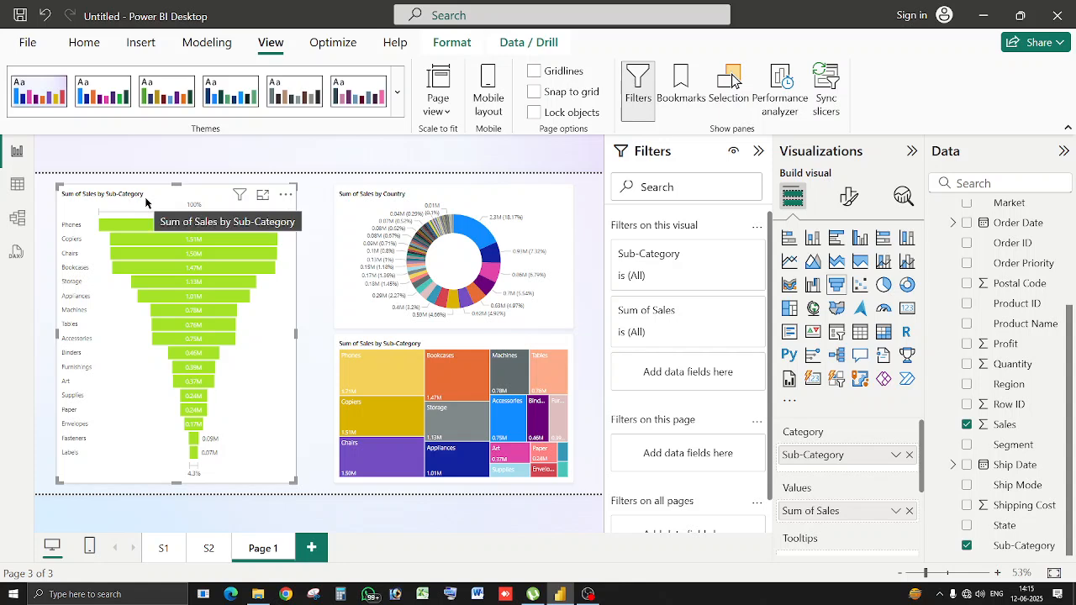
click(722, 254)
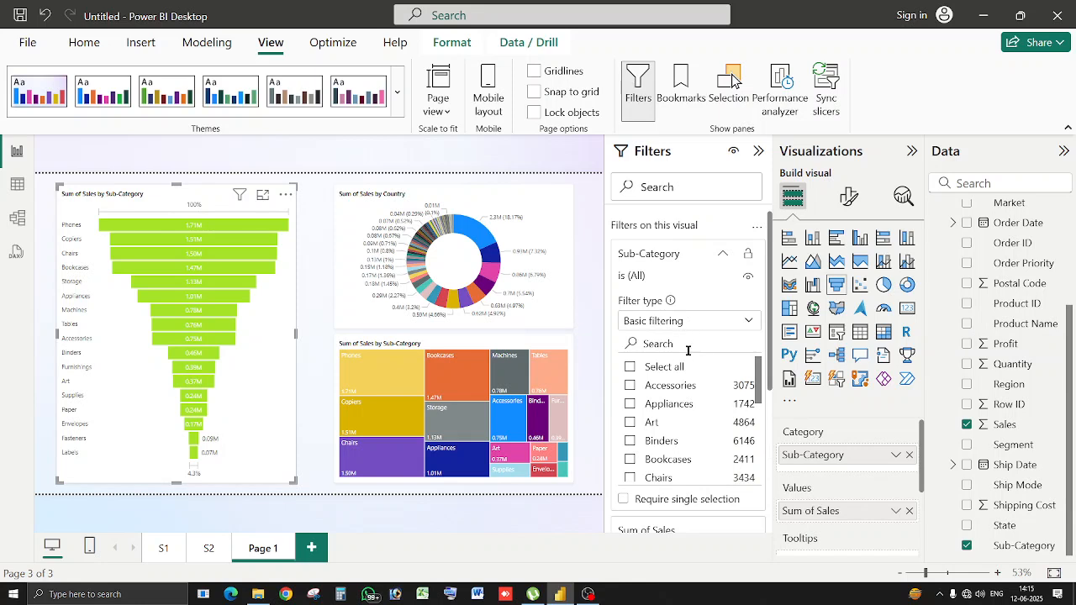
click(630, 404)
click(630, 422)
click(630, 441)
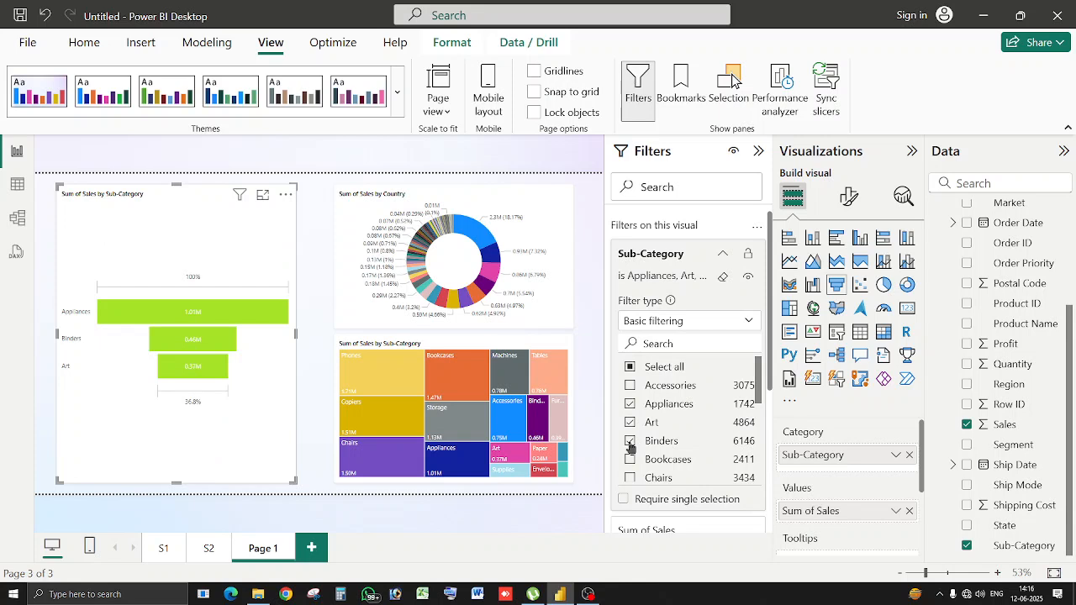
Apply a Top 10 by Sum of Sales Sub-Category filter to the funnel, then clear it.
click(749, 322)
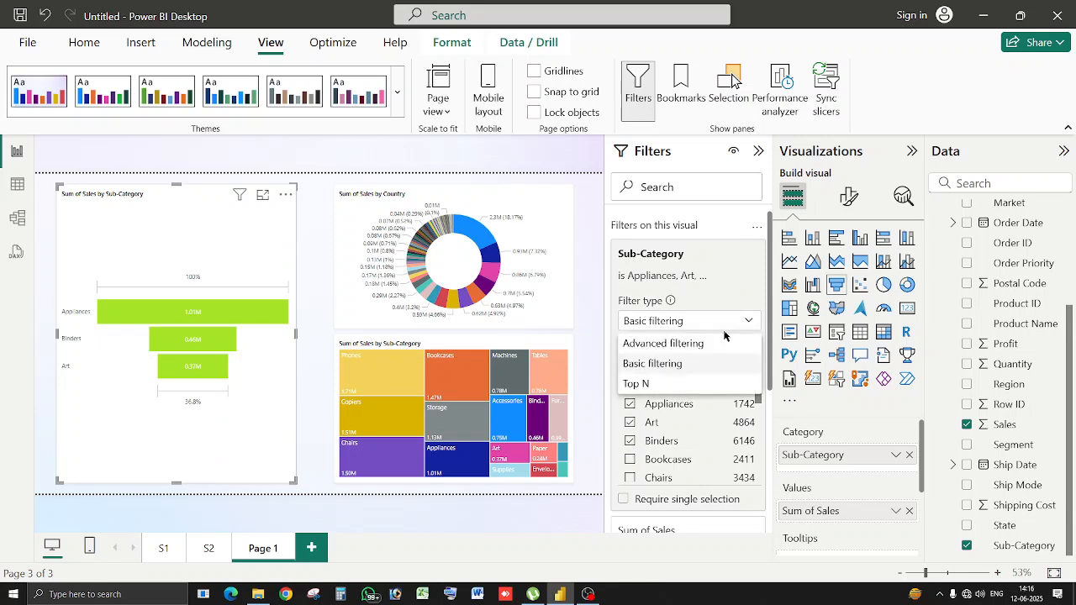
click(714, 344)
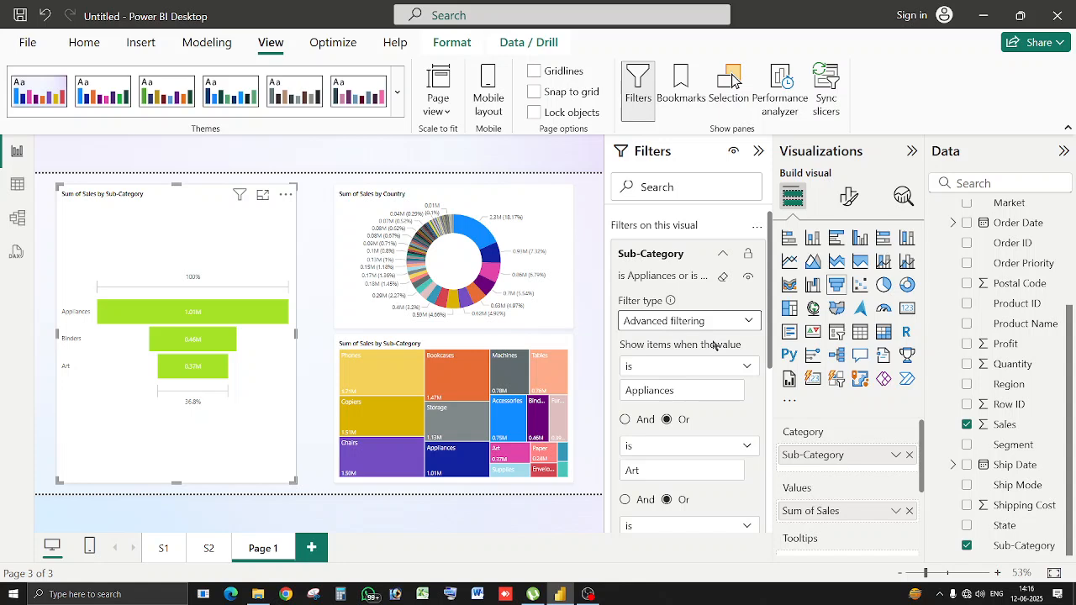
click(726, 319)
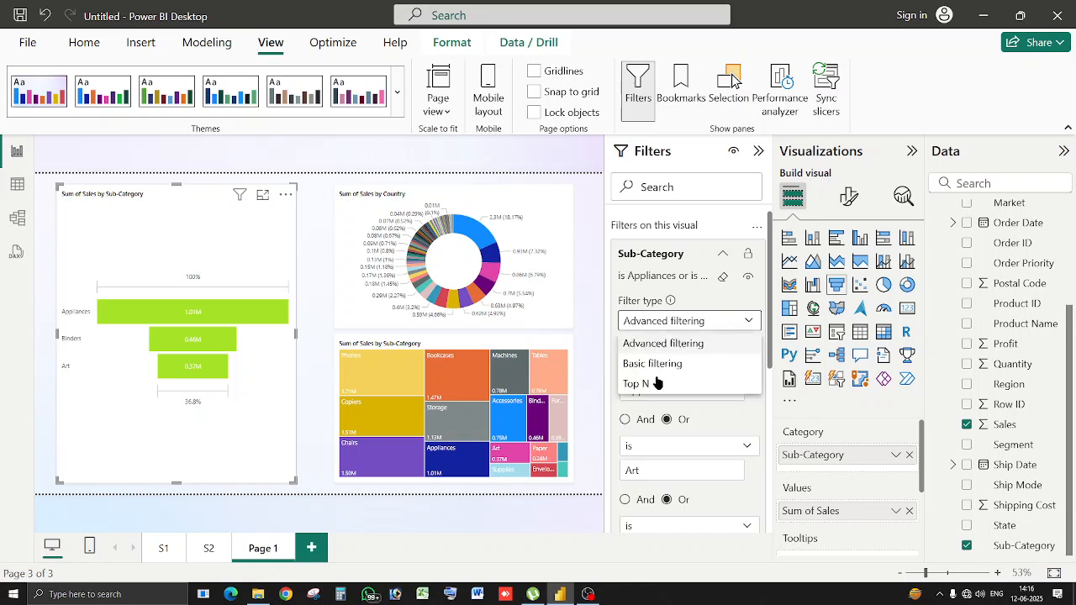
click(655, 383)
click(716, 363)
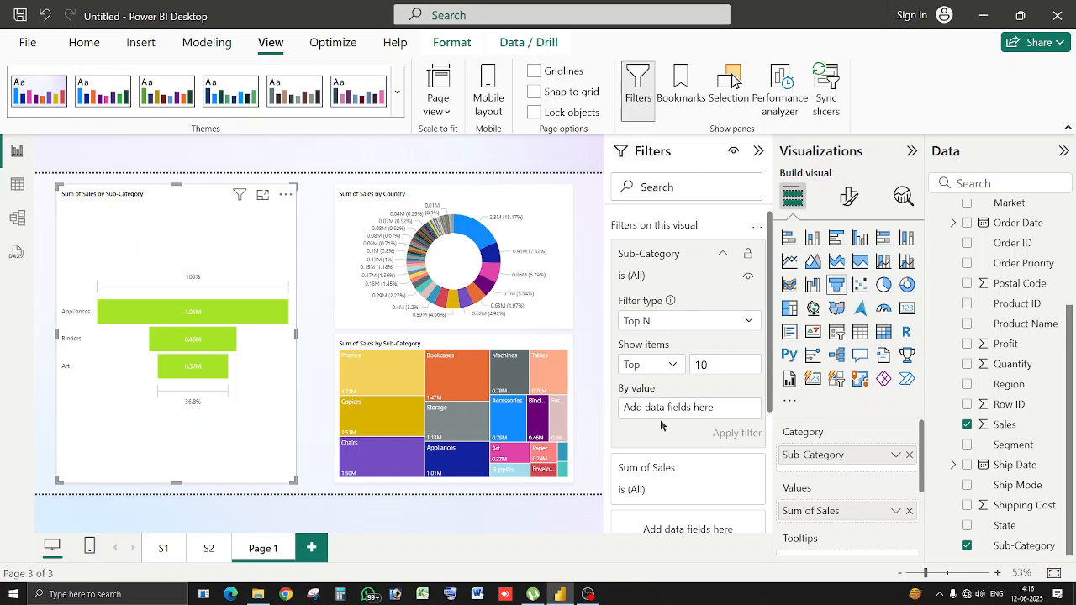
drag(1024, 426, 698, 410)
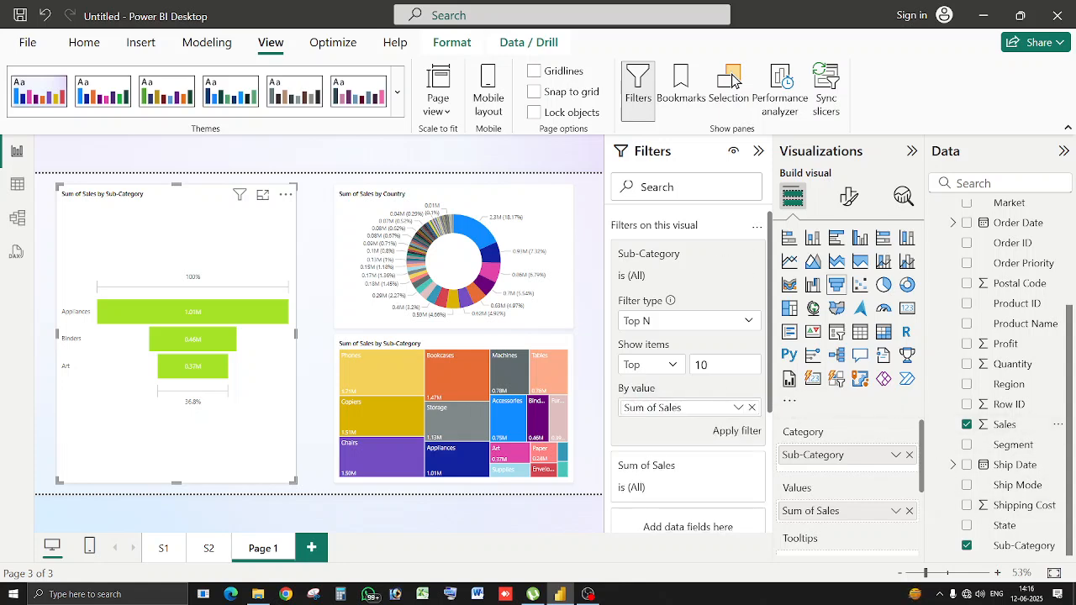
click(738, 432)
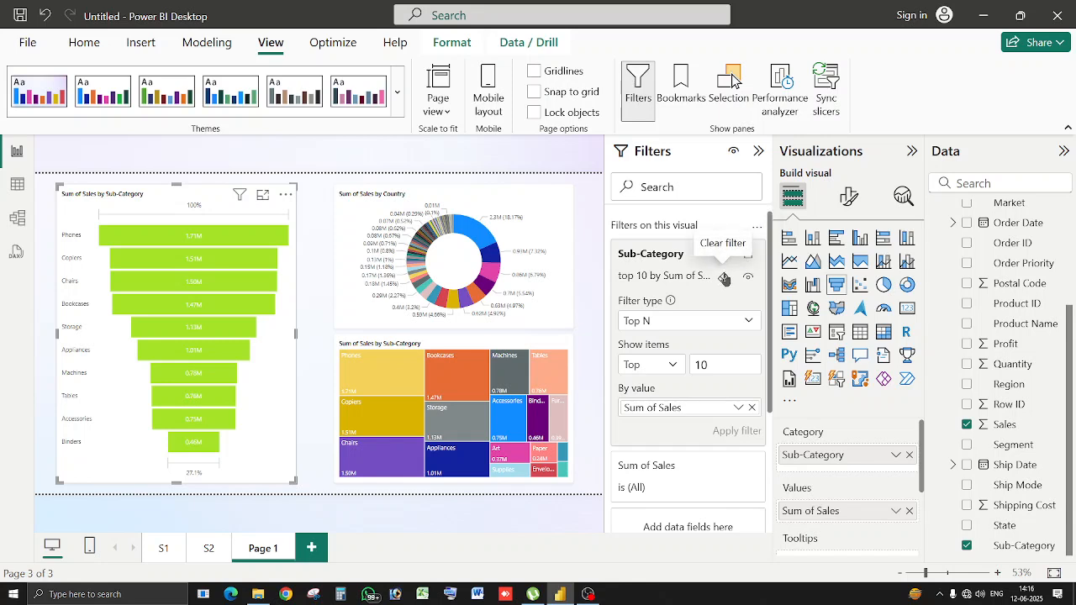
click(724, 278)
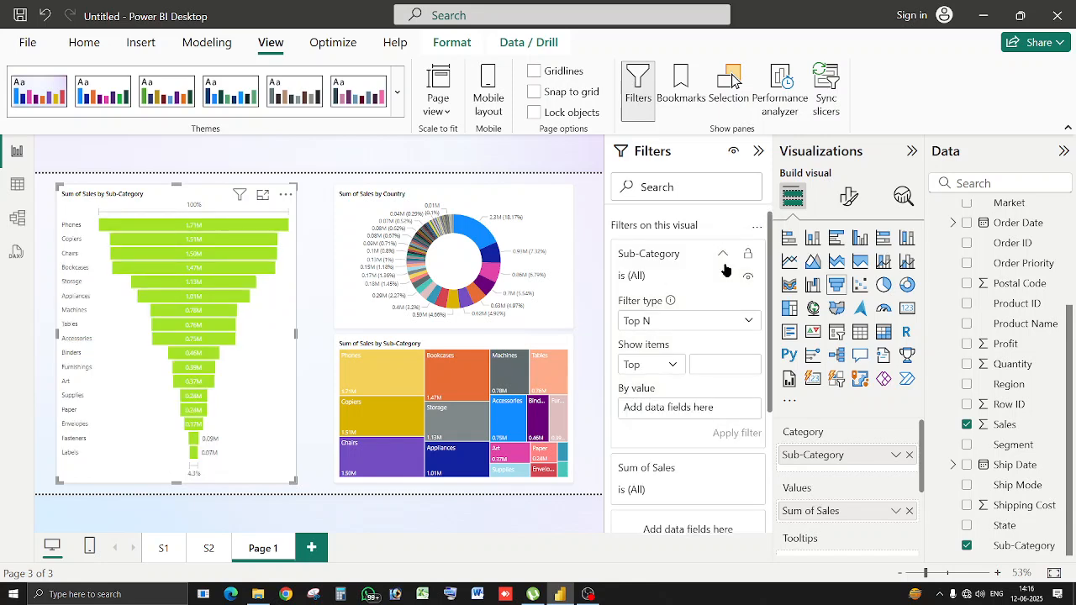
Switch the donut's Country filter type to Top N.
click(545, 220)
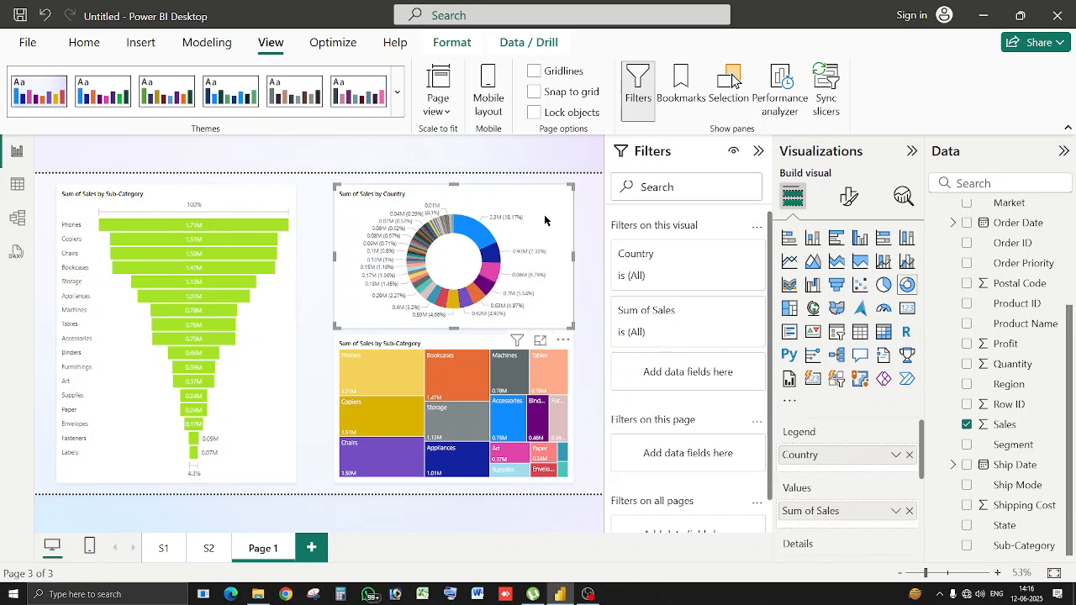
click(722, 256)
click(722, 255)
click(722, 257)
click(715, 328)
click(686, 389)
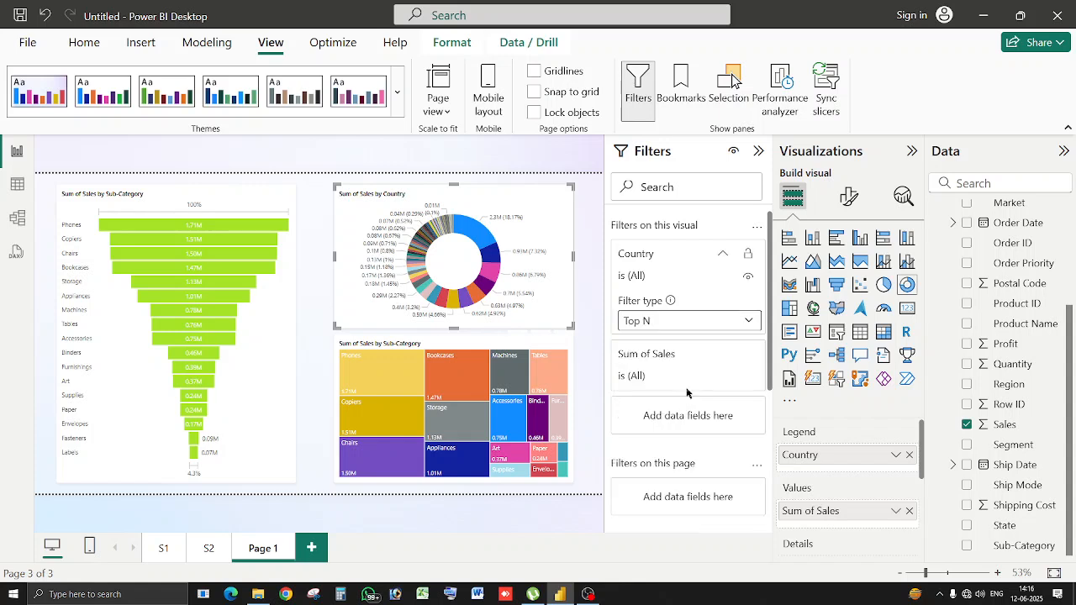
Filter to the Bottom 5 countries by Sales, apply it, then clear it.
click(674, 368)
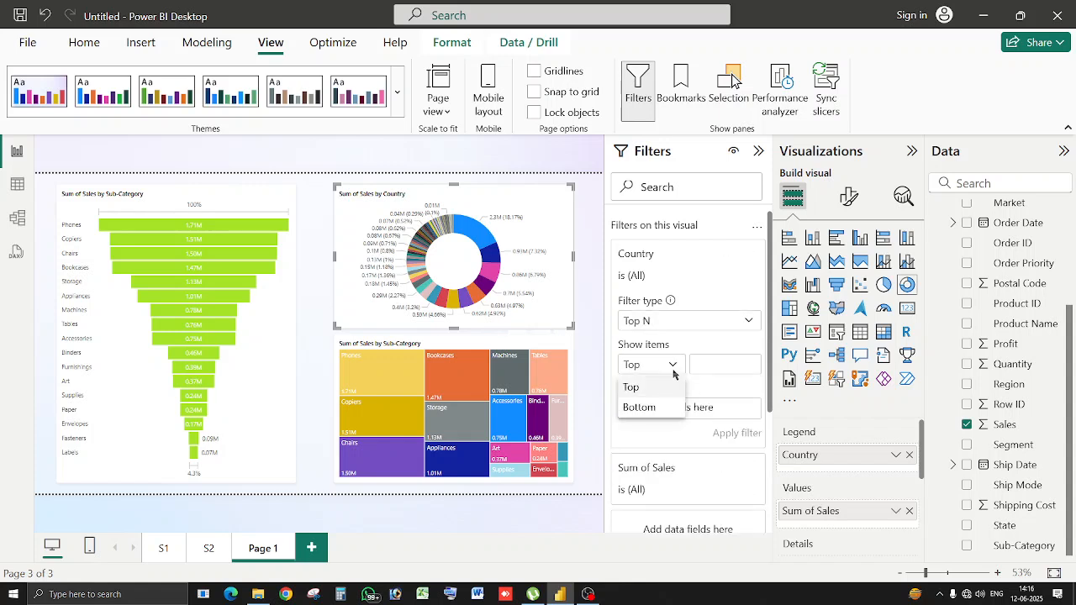
click(644, 406)
click(714, 368)
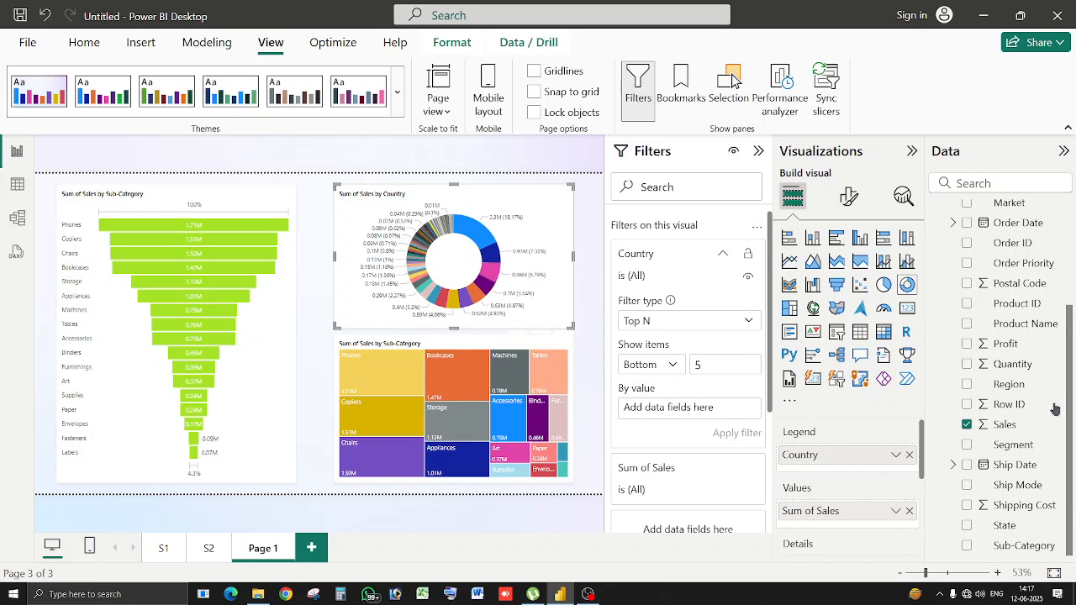
drag(1009, 426, 730, 415)
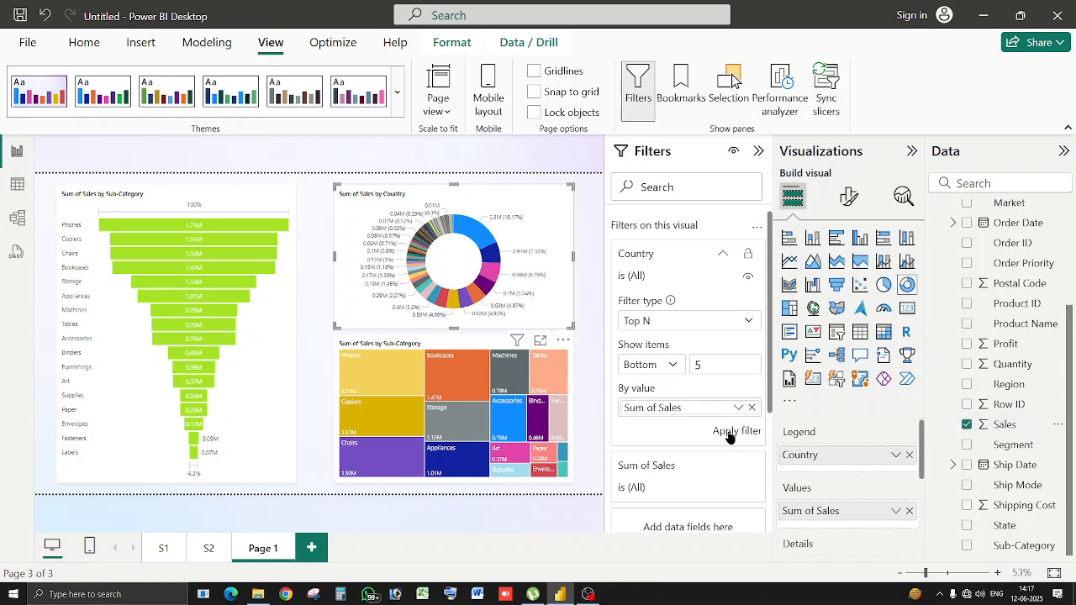
click(730, 432)
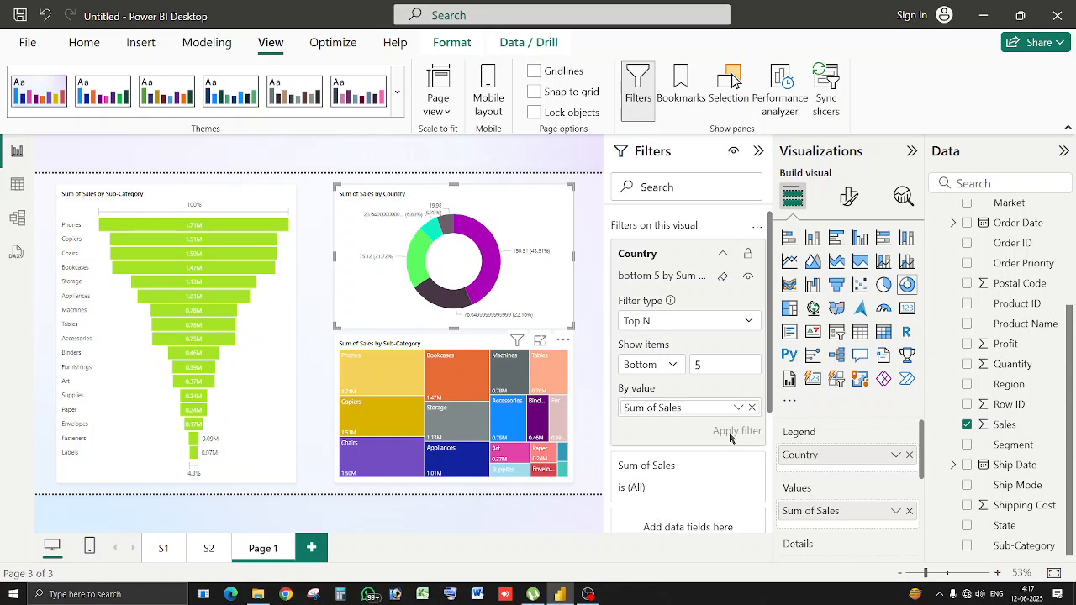
click(722, 276)
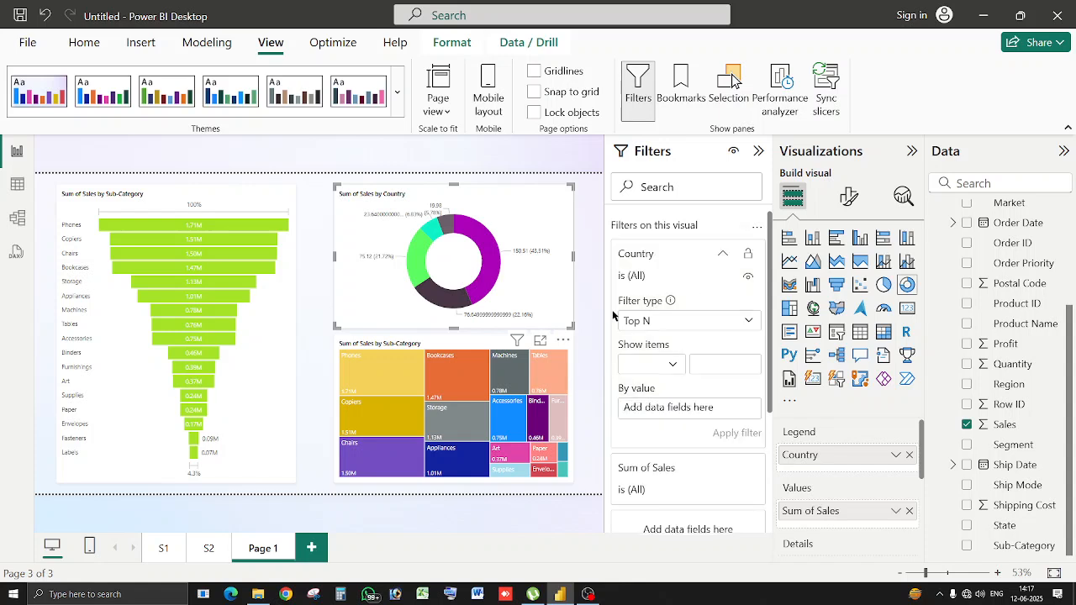
Rename Page 1 to 'Filter on this visual' and duplicate the page.
double_click(282, 552)
text(P)
text(Filter on)
text( this v)
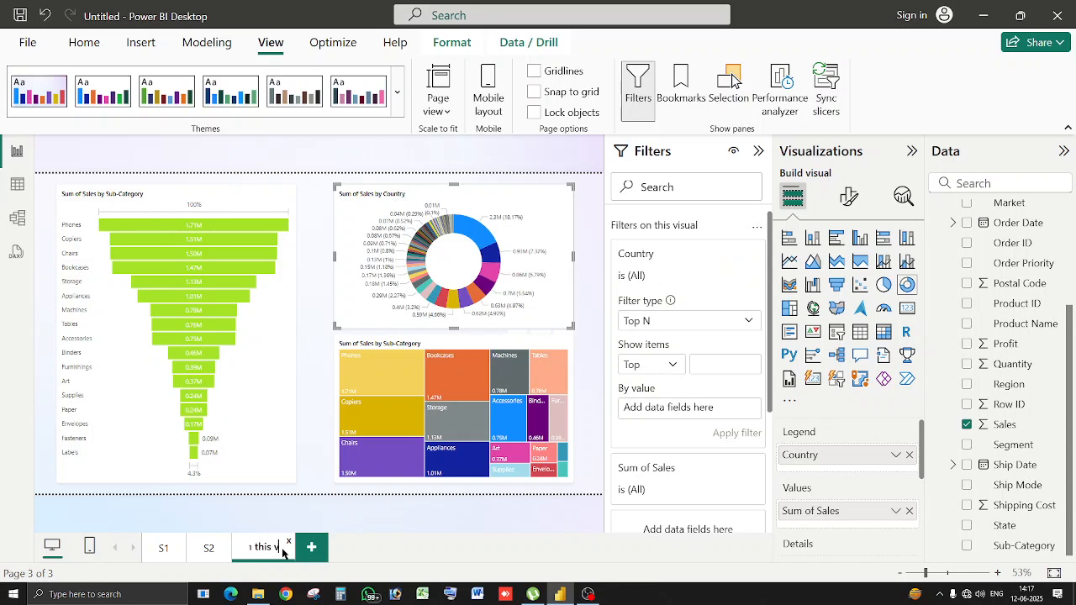
text(isual)
right_click(269, 554)
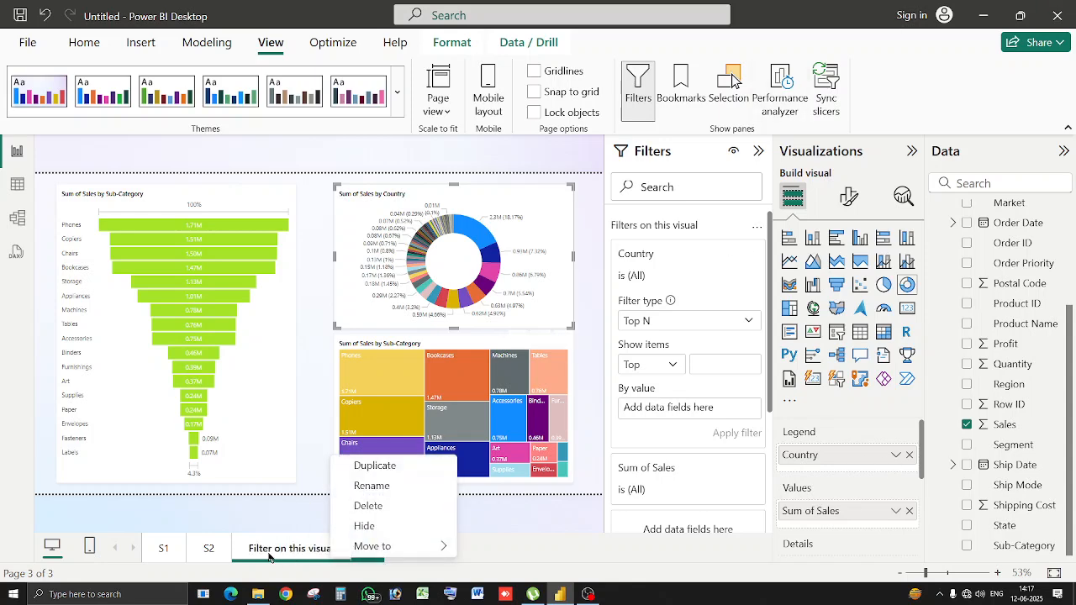
click(420, 467)
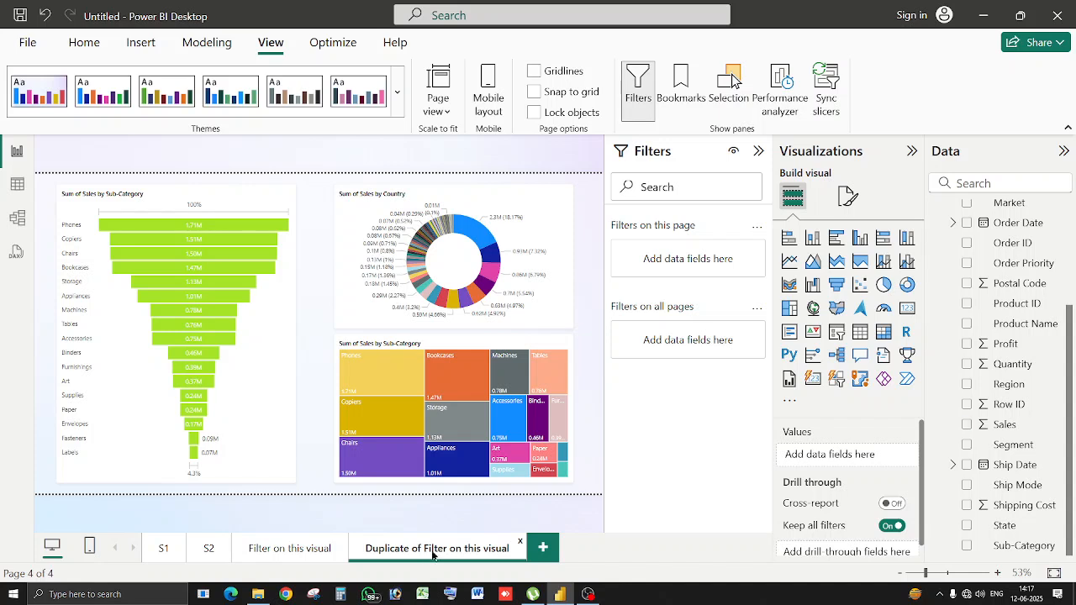
Rename the copy to 'Filter on this page', correcting the 'Filtrer' typo.
double_click(432, 549)
key(BackSpace)
key(BackSpace)
key(BackSpace)
key(BackSpace)
key(BackSpace)
key(BackSpace)
key(BackSpace)
key(BackSpace)
key(BackSpace)
key(BackSpace)
key(BackSpace)
key(BackSpace)
key(BackSpace)
key(BackSpace)
key(BackSpace)
key(BackSpace)
key(BackSpace)
key(BackSpace)
key(BackSpace)
key(BackSpace)
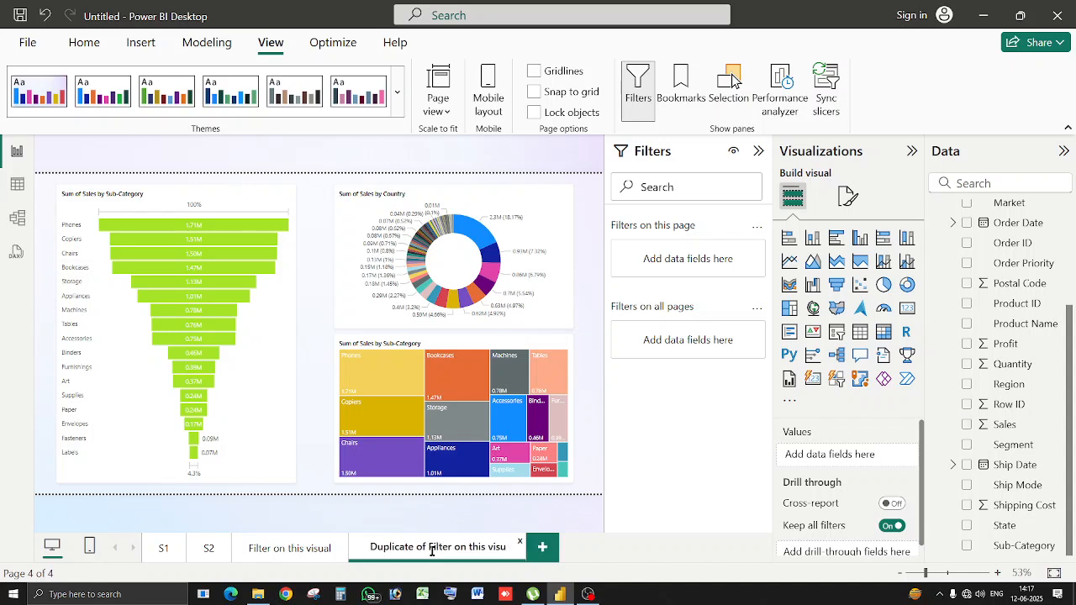
text(Filtrer on th)
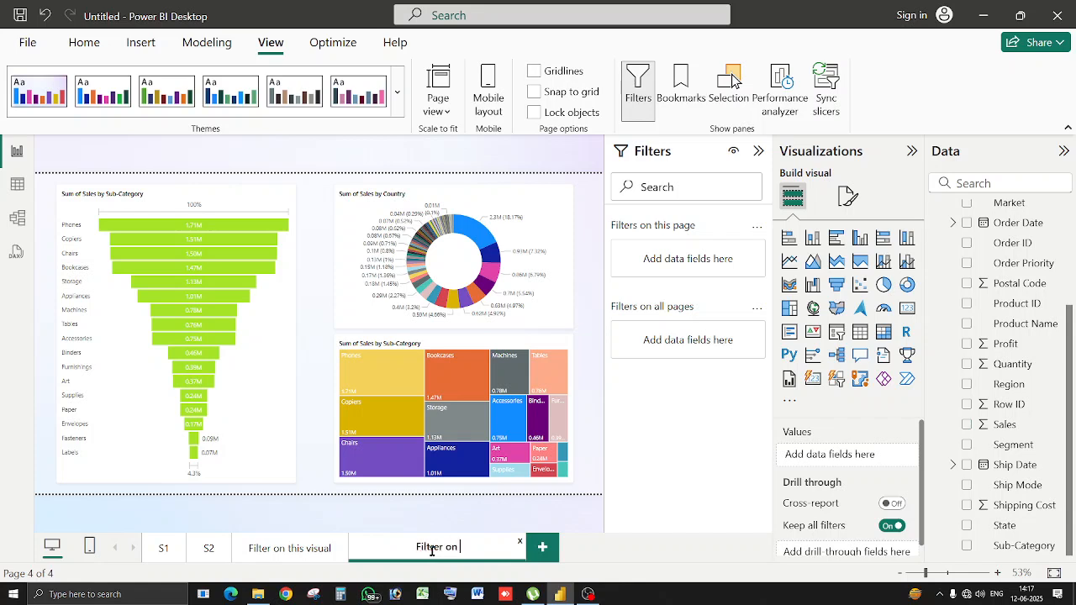
text(is page)
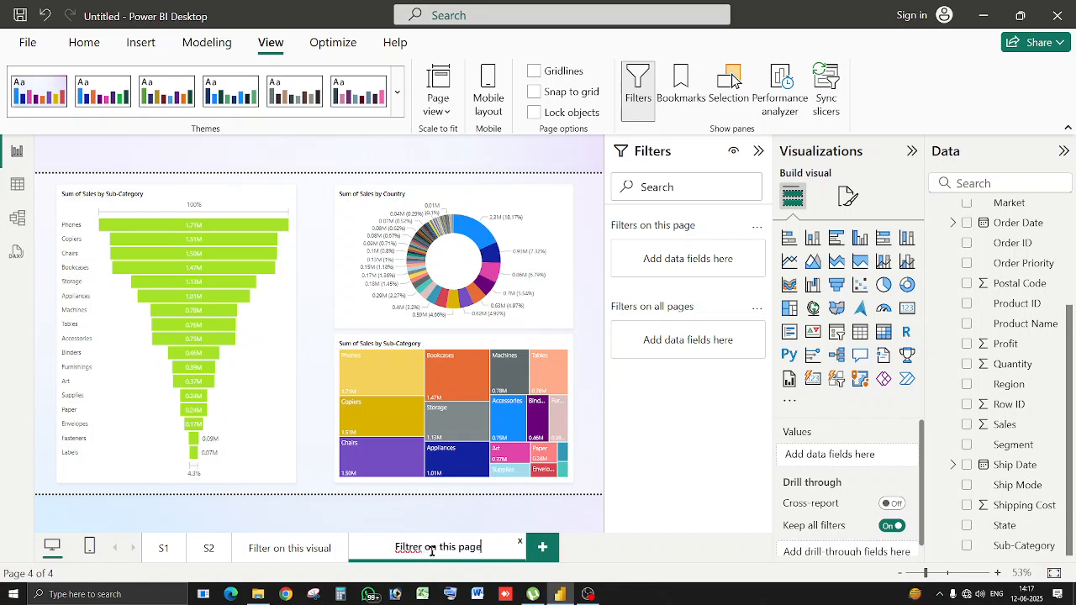
click(421, 547)
key(BackSpace)
key(BackSpace)
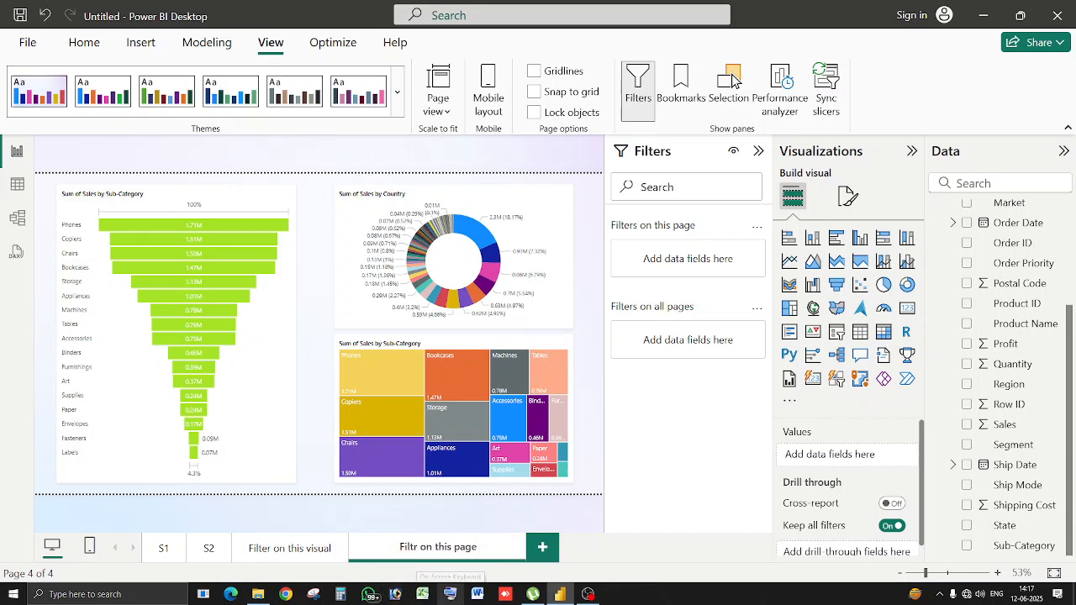
key(BackSpace)
text(er)
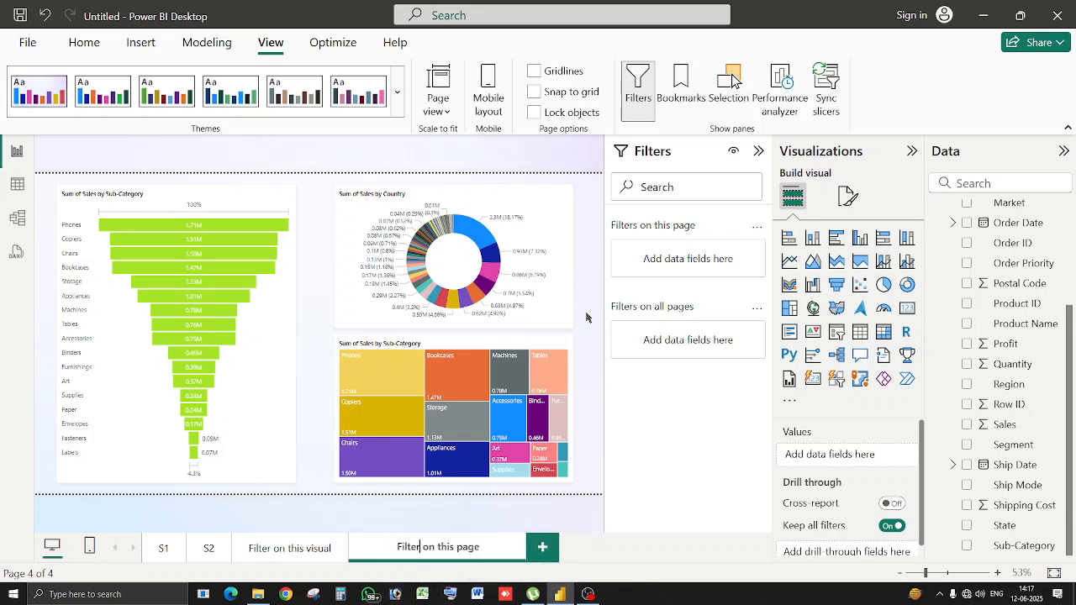
click(592, 330)
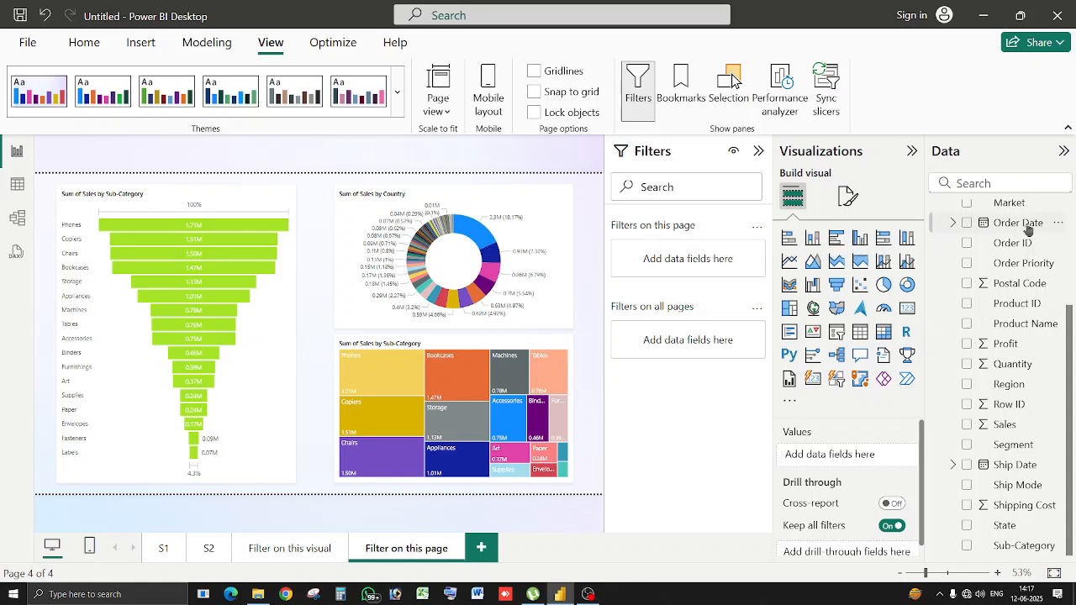
Add Category as a page filter, try Furniture, Office Supplies and Technology, then clear it.
scroll(1028, 229, up, 3)
drag(1027, 233, 705, 258)
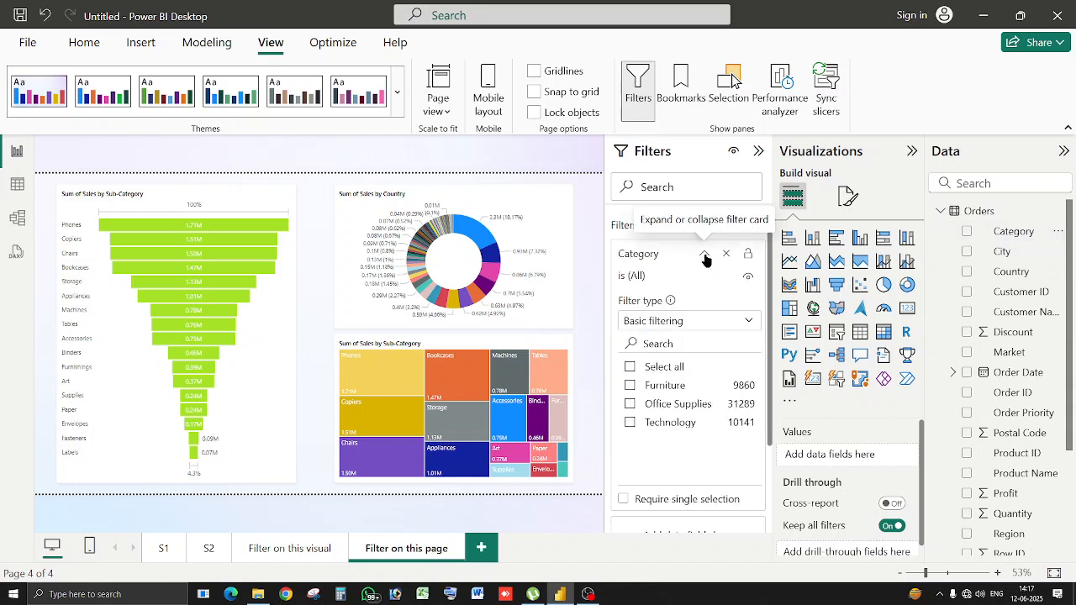
click(631, 386)
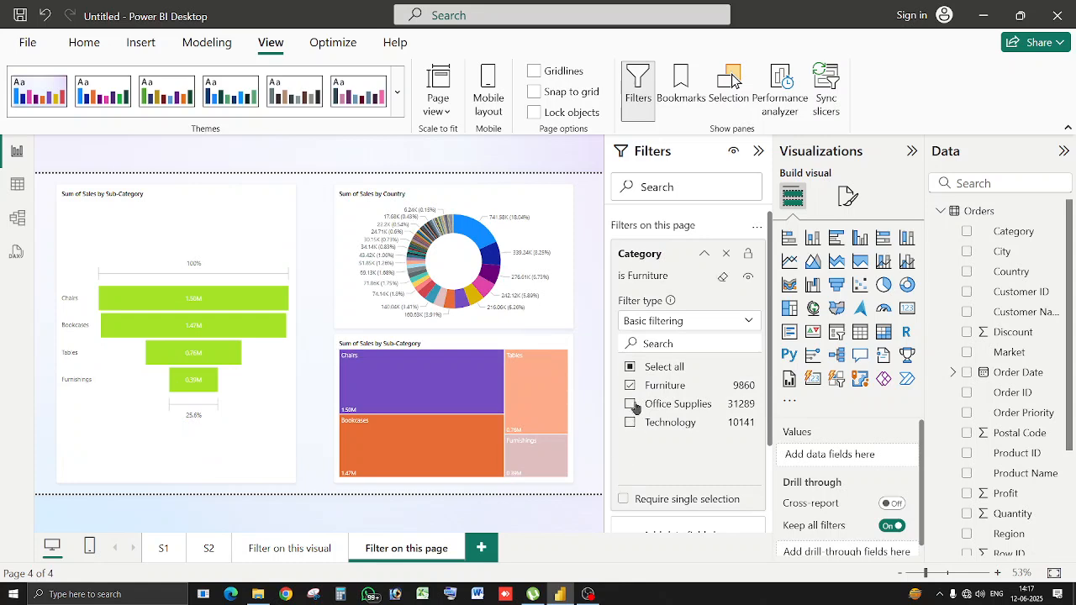
click(630, 405)
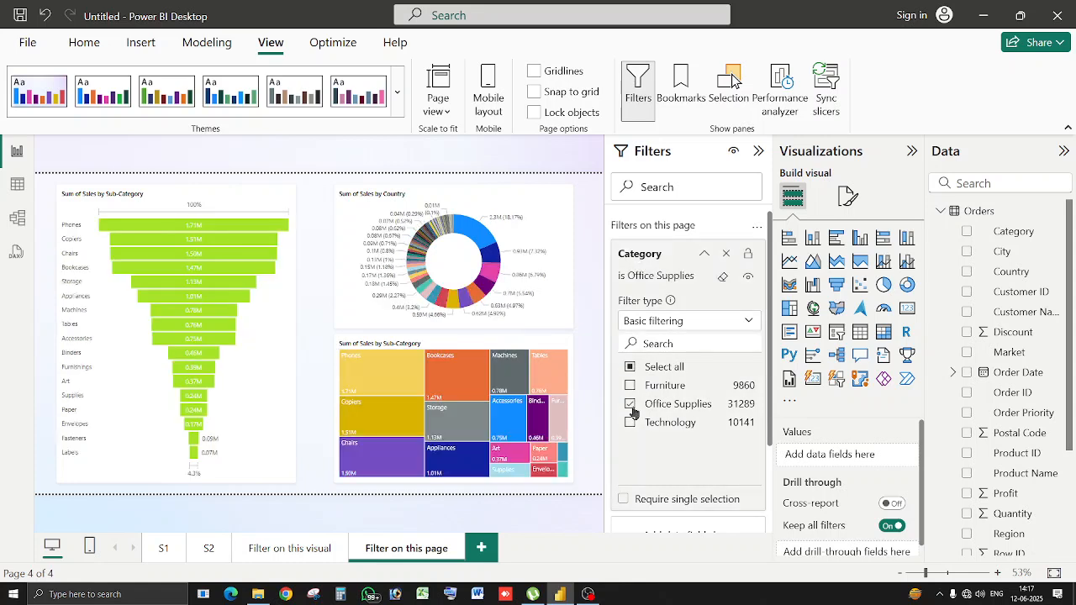
click(632, 408)
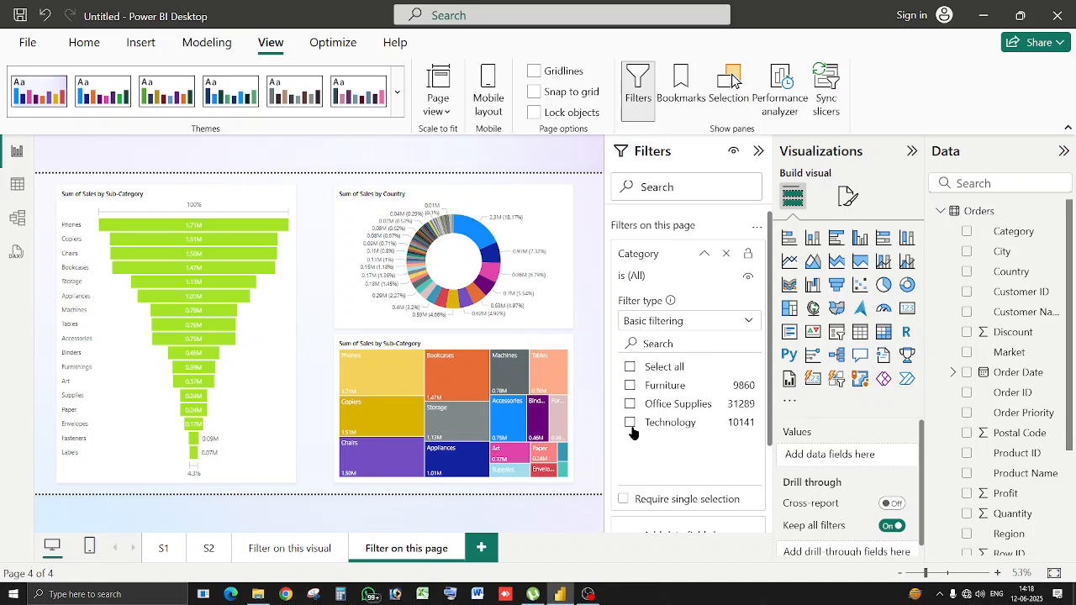
click(632, 425)
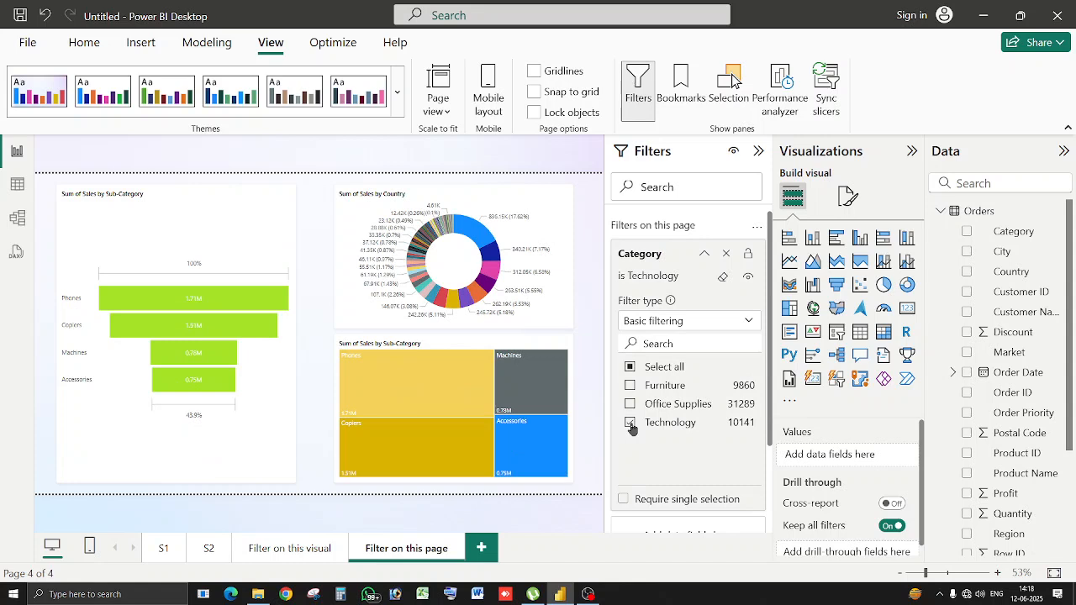
click(722, 277)
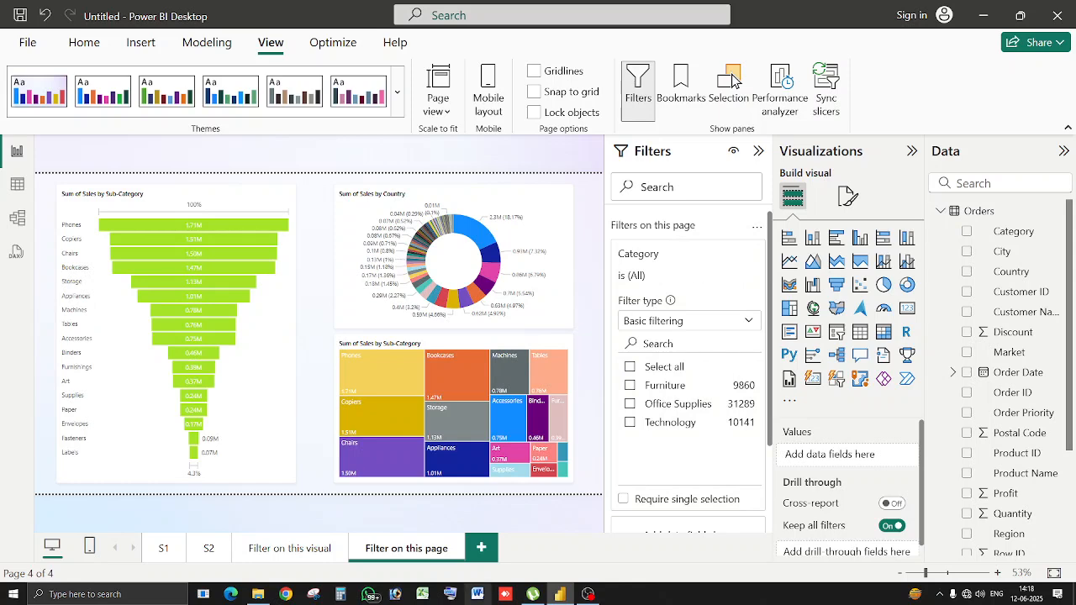
Duplicate the Filter on this page page and name the copy 'Filter on all pages'.
right_click(441, 547)
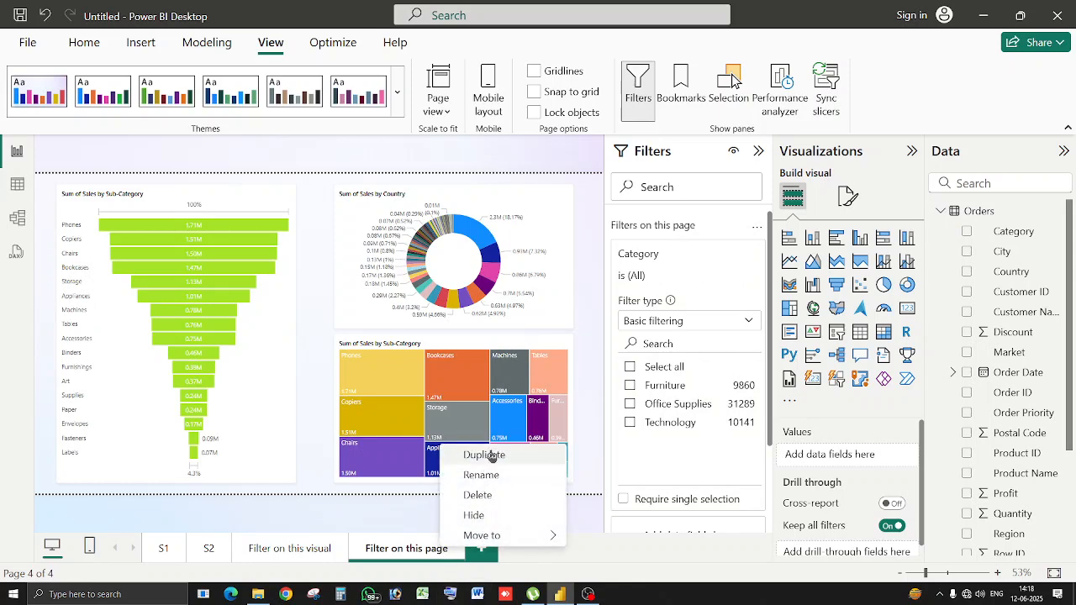
click(488, 455)
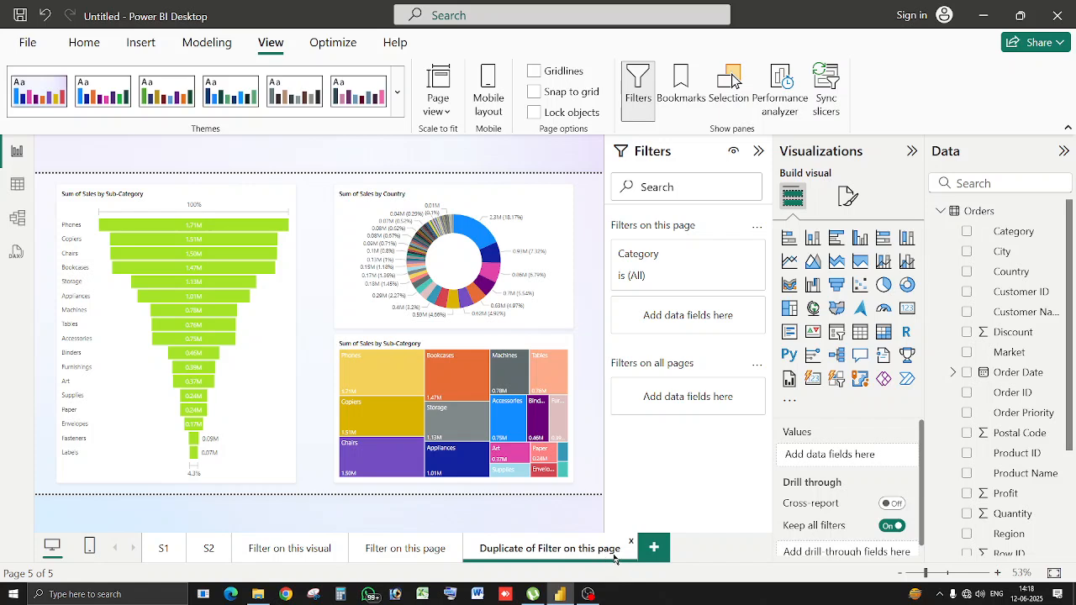
double_click(615, 558)
key(BackSpace)
key(BackSpace)
key(BackSpace)
key(BackSpace)
key(BackSpace)
key(BackSpace)
key(BackSpace)
key(BackSpace)
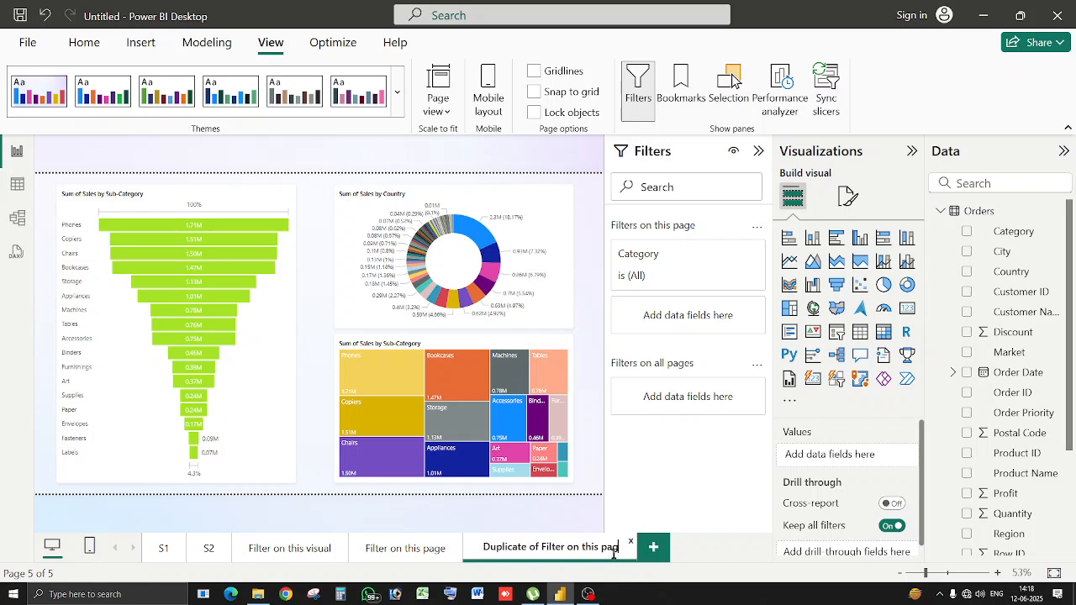
key(BackSpace)
key(BackSpace)
key(BackSpace)
key(BackSpace)
key(BackSpace)
key(BackSpace)
key(BackSpace)
key(BackSpace)
key(BackSpace)
key(BackSpace)
key(BackSpace)
key(BackSpace)
key(BackSpace)
key(BackSpace)
key(BackSpace)
key(BackSpace)
key(BackSpace)
key(BackSpace)
key(BackSpace)
key(BackSpace)
text(Filter on all pages)
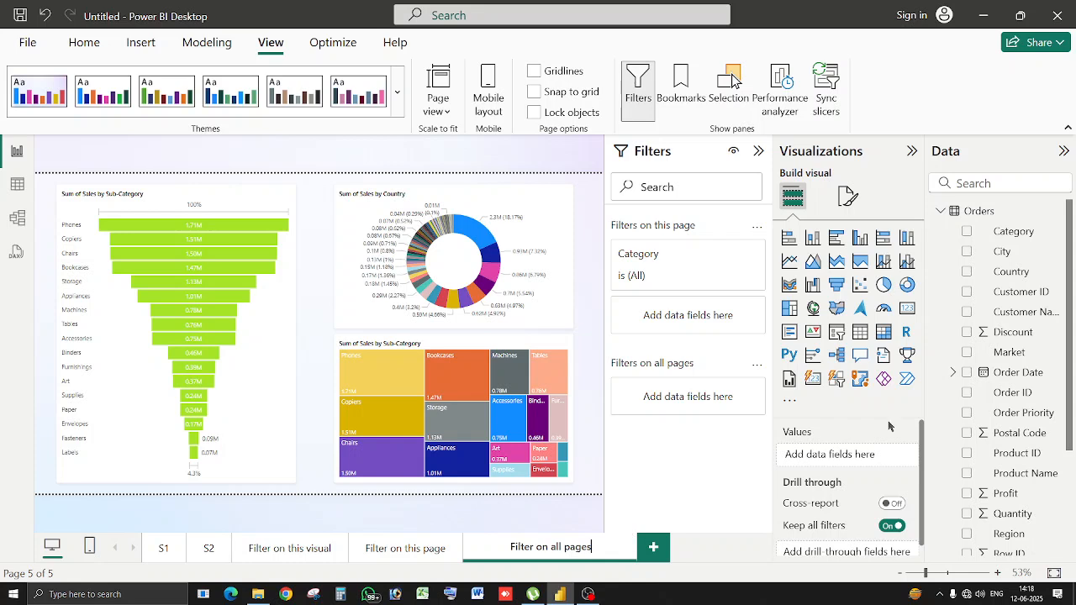
click(594, 445)
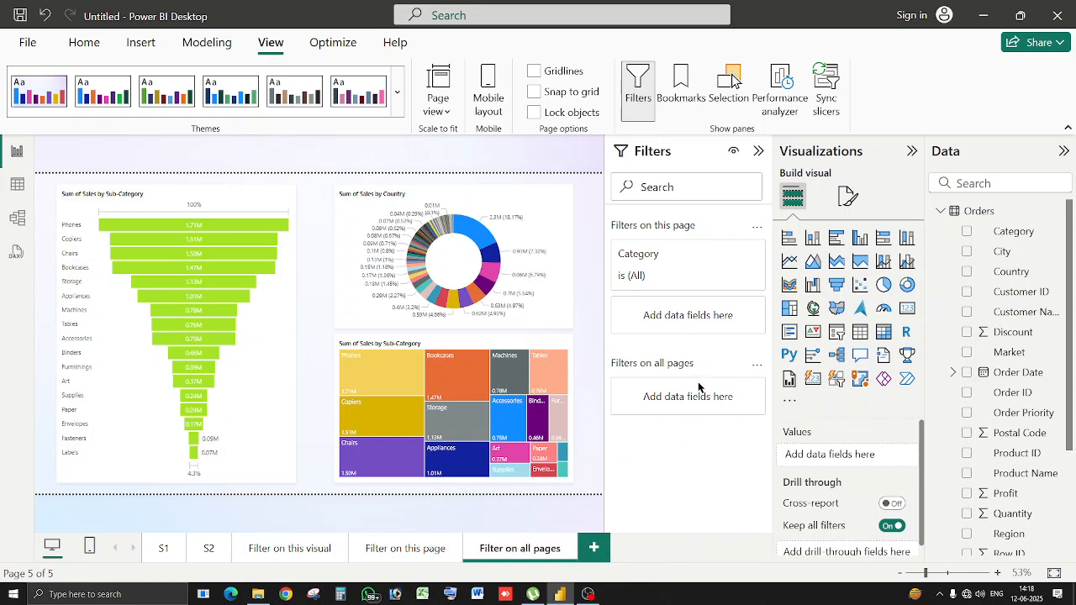
Replace the page filter with a Furniture-only Category filter on all pages, then check other pages including S2.
click(726, 254)
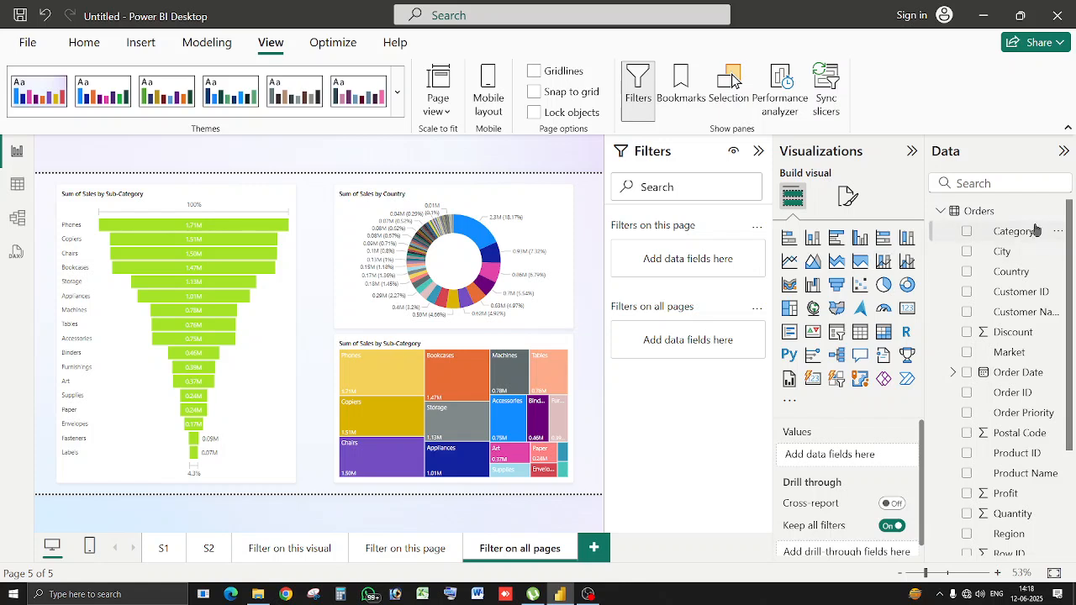
drag(1036, 238, 689, 340)
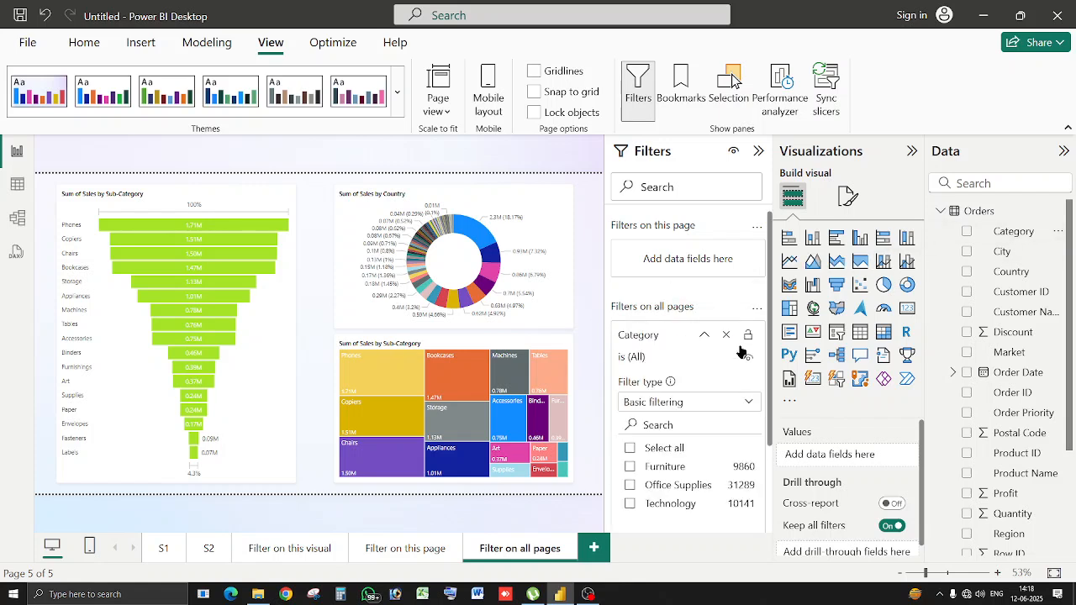
click(631, 468)
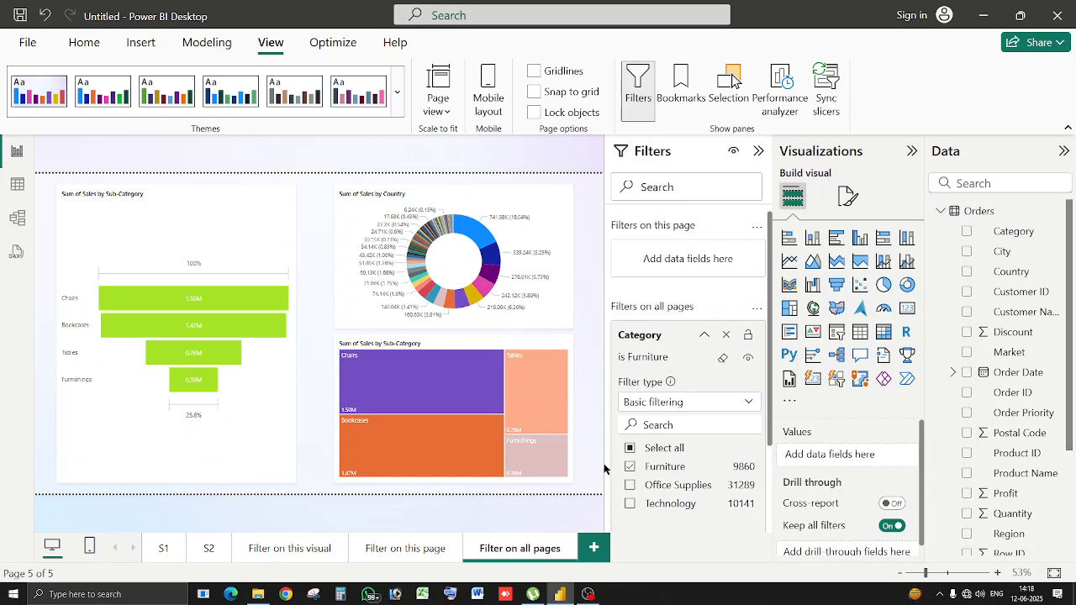
click(415, 552)
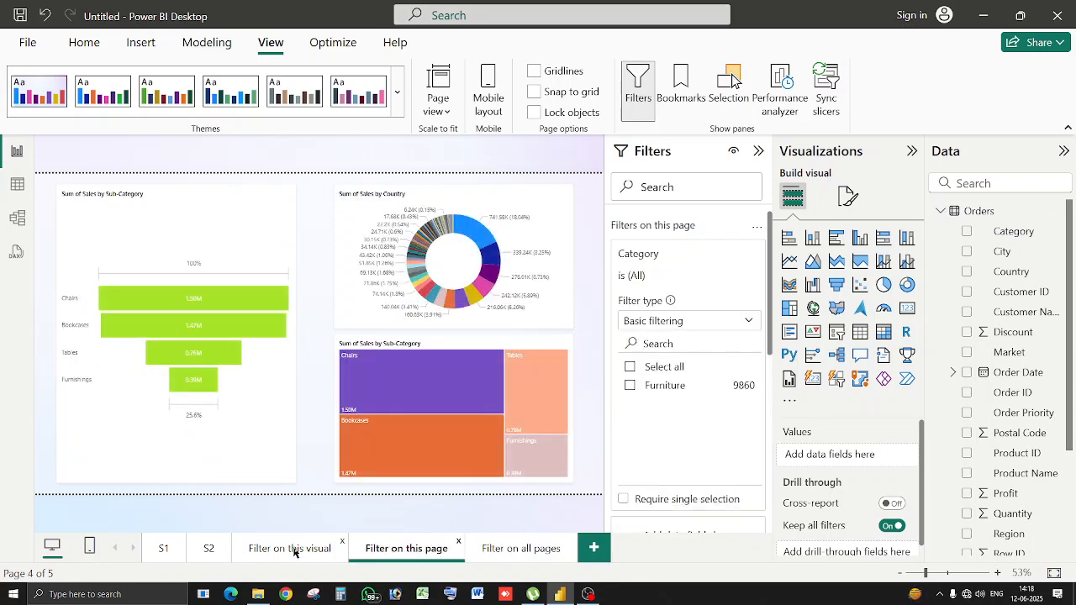
click(291, 550)
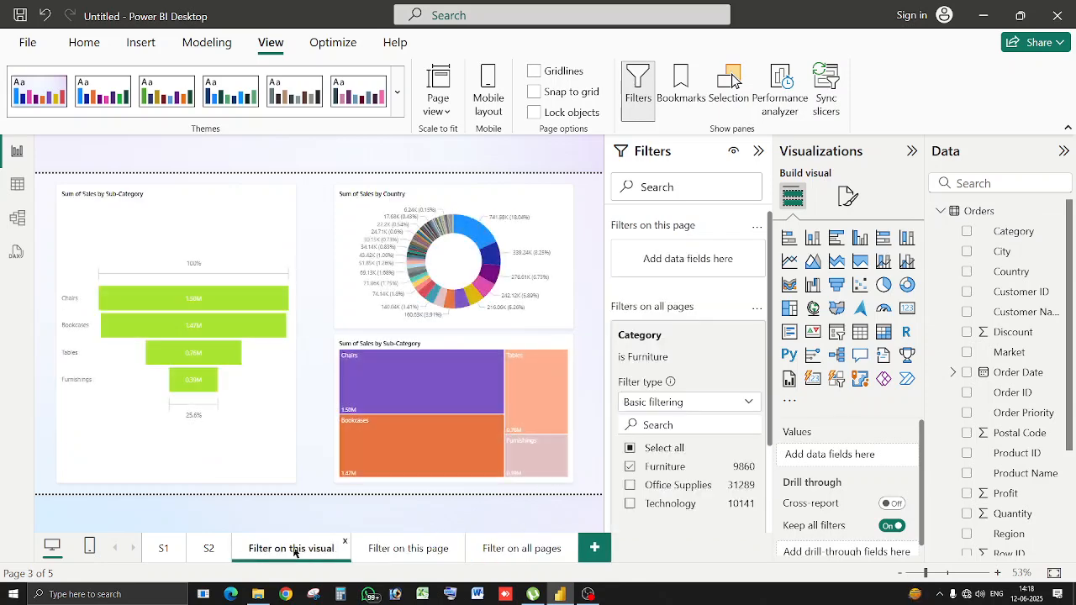
click(212, 555)
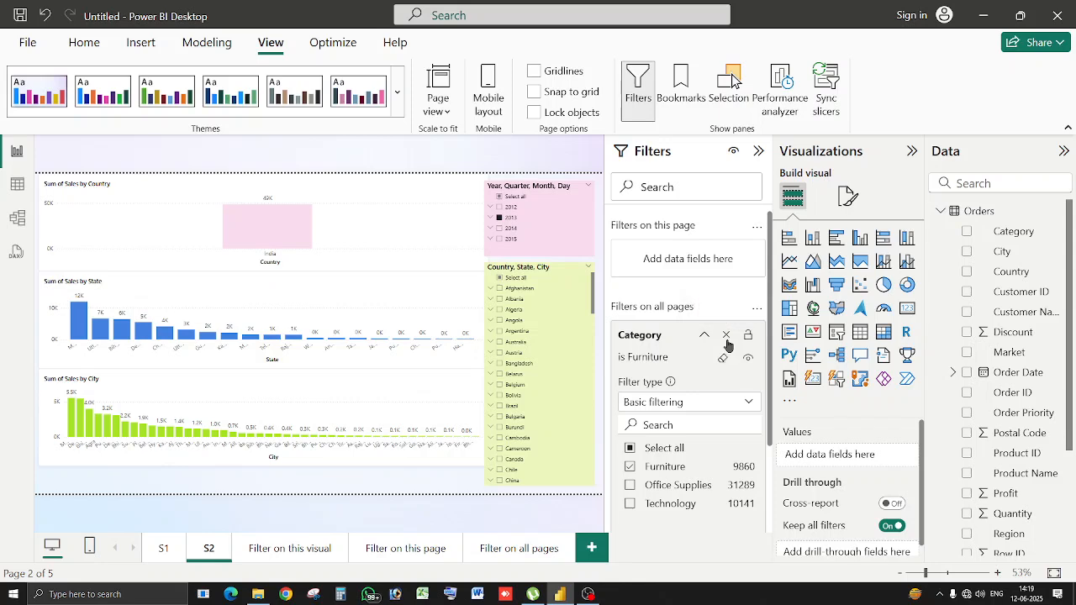
Remove the all-pages Category filter and revisit the Filter on this page and Filter on all pages pages.
click(726, 336)
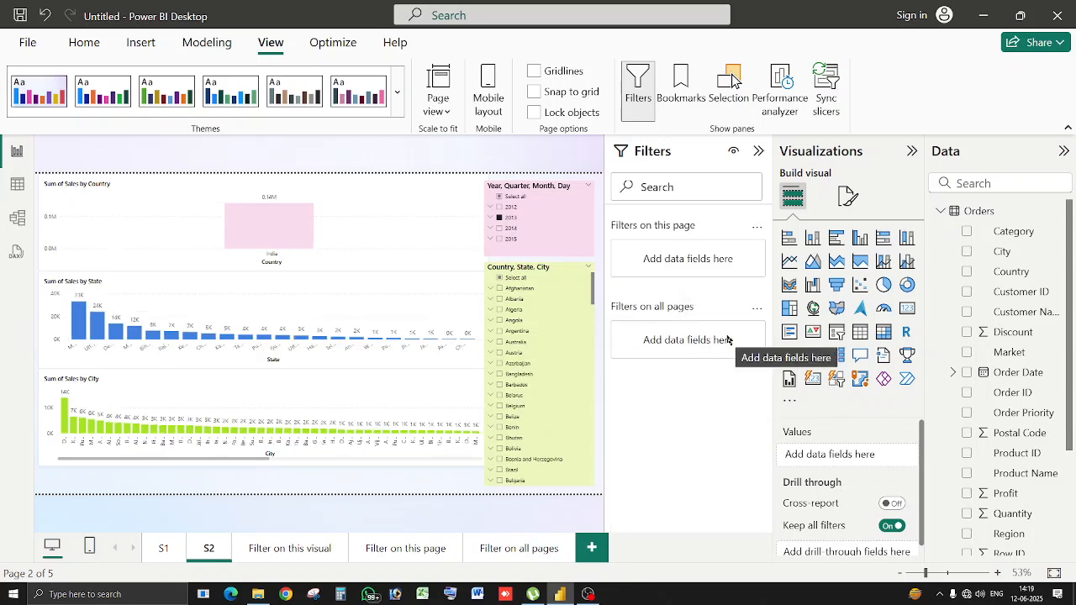
click(415, 549)
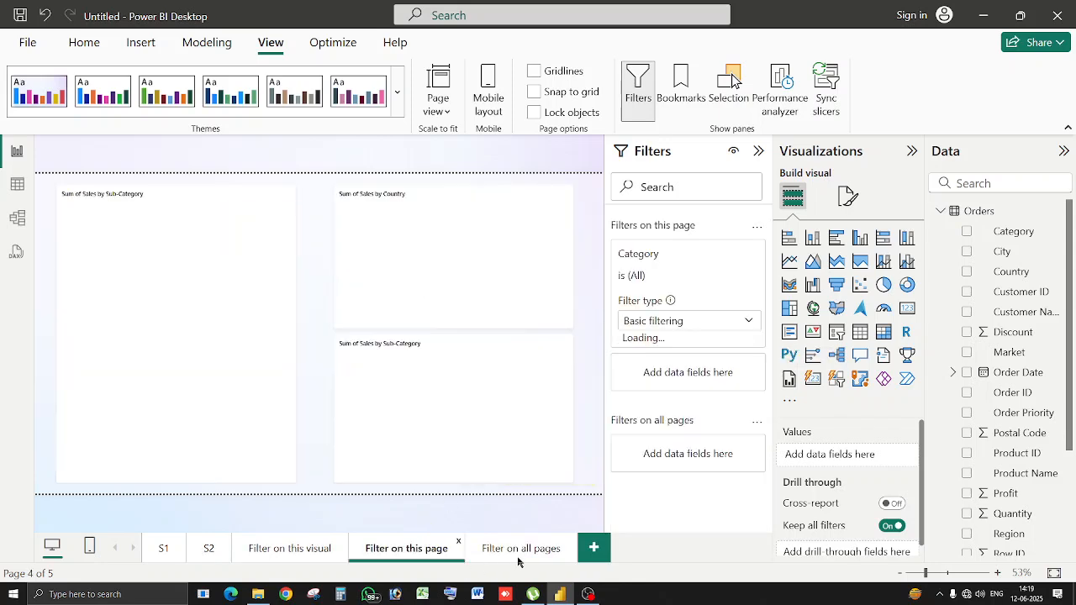
click(518, 549)
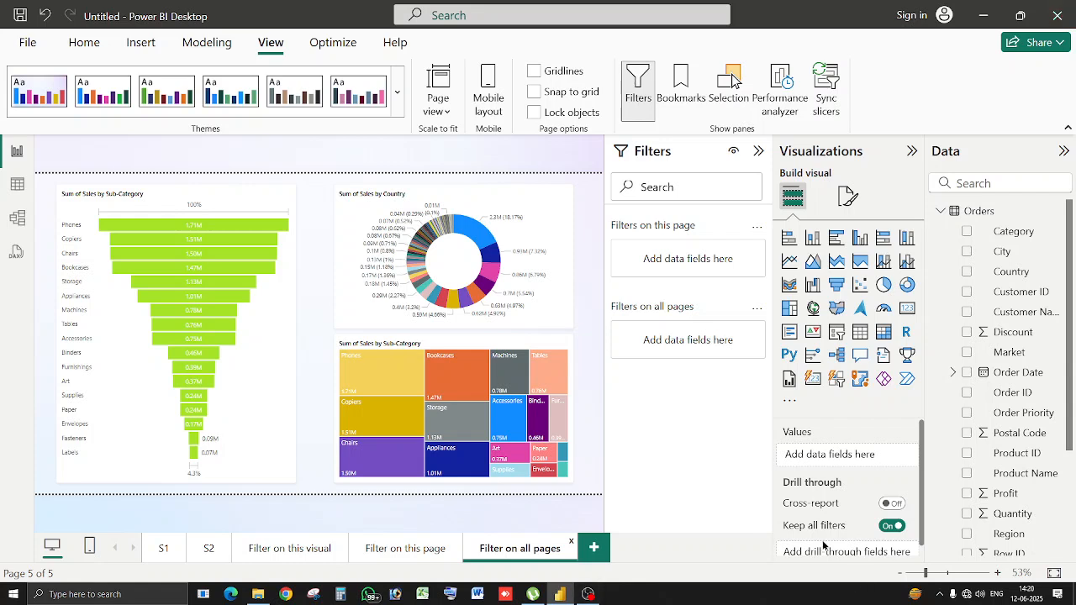
Add a new blank report page.
click(589, 551)
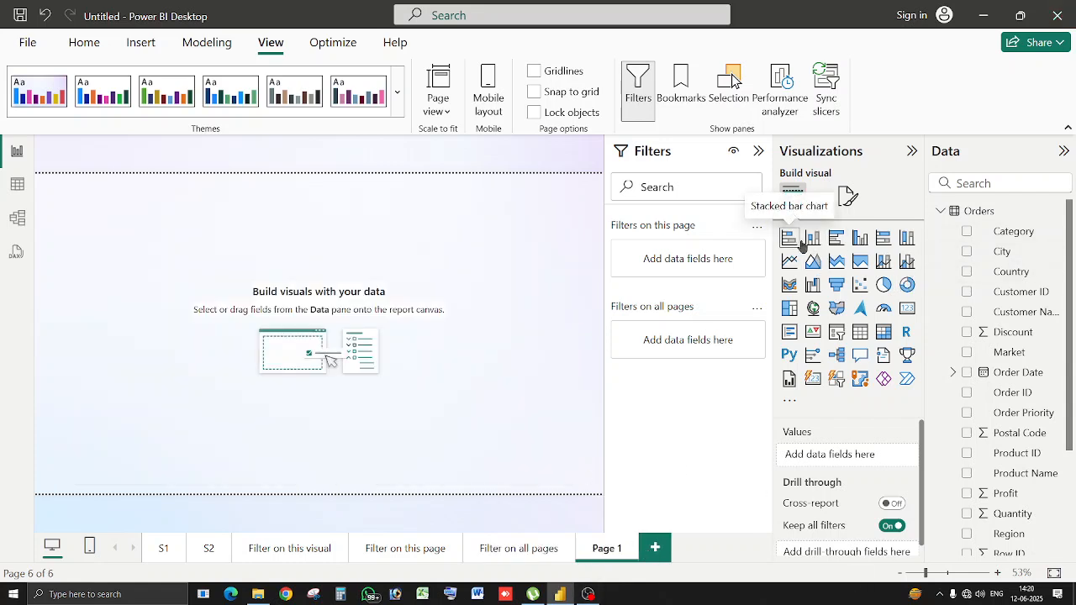
Add a clustered column chart enlarged across the page, with State on the axis and Sum of Sales as values.
click(859, 244)
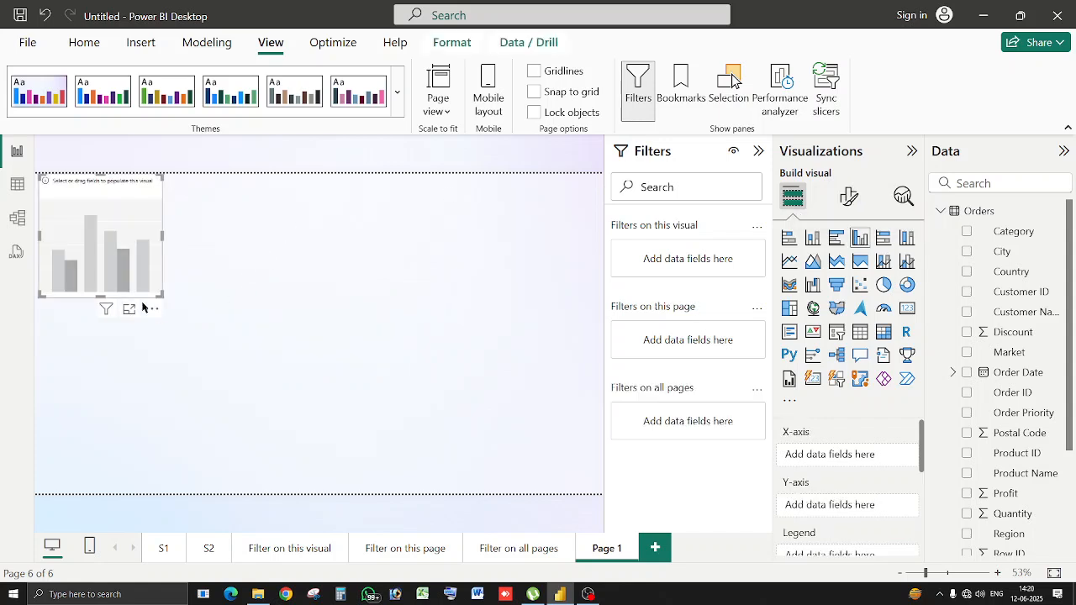
drag(159, 293, 592, 482)
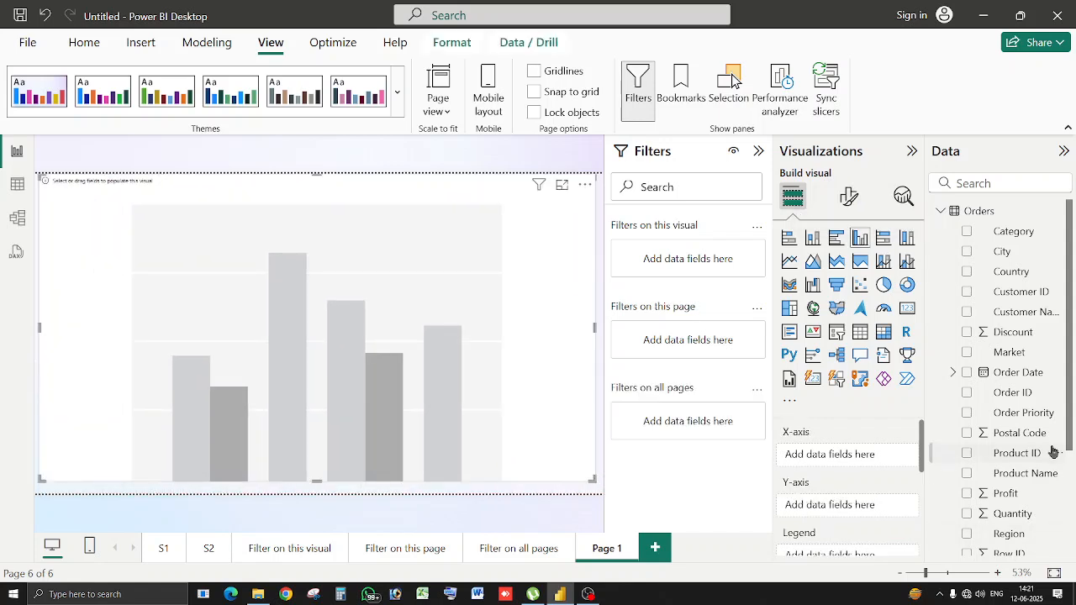
scroll(1052, 445, down, 3)
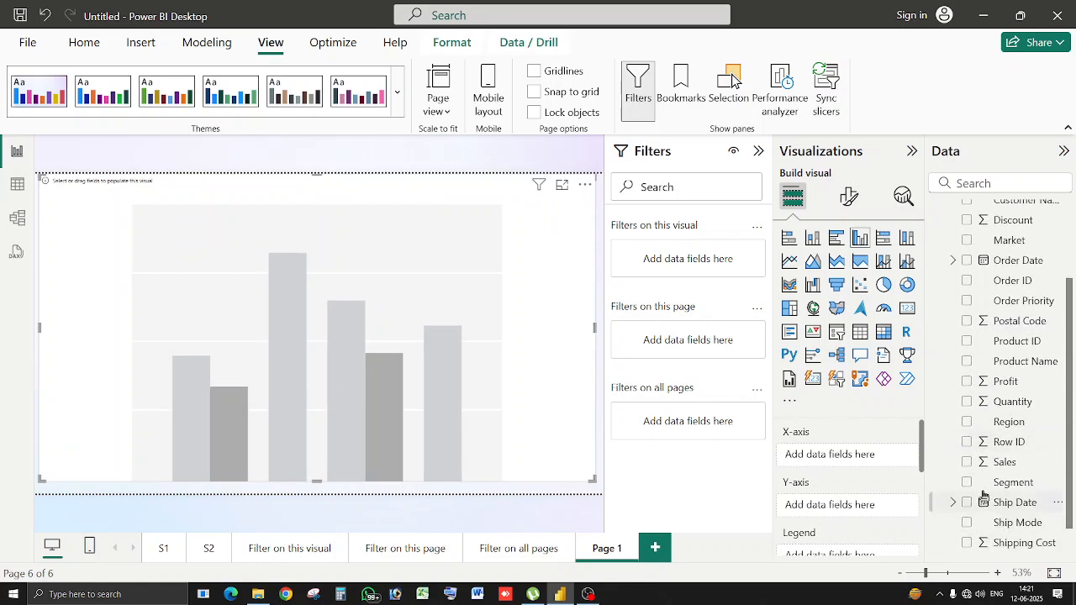
scroll(967, 522, down, 1)
click(966, 526)
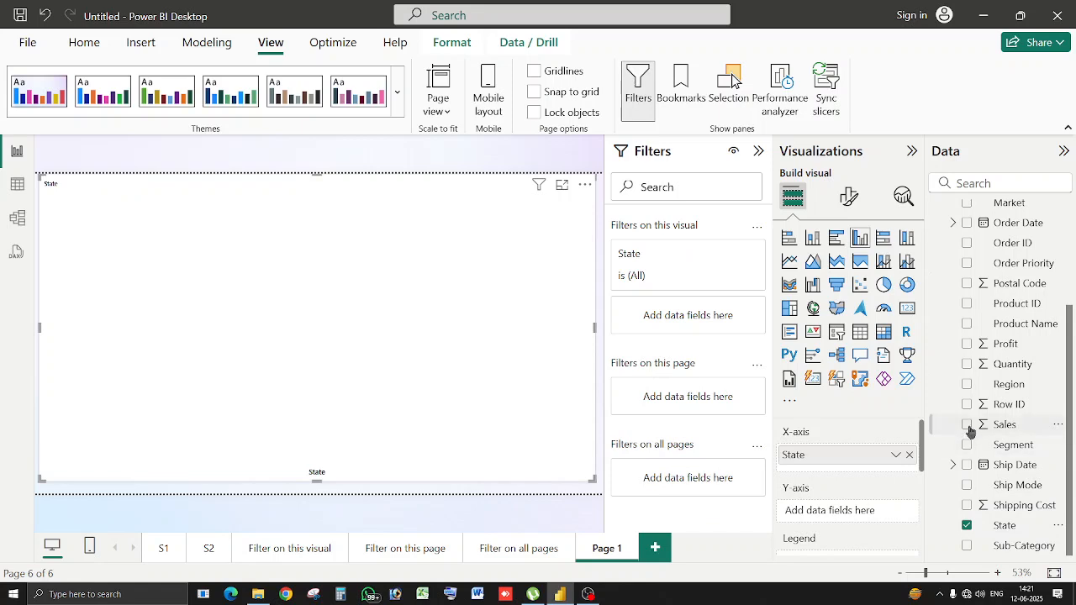
click(967, 425)
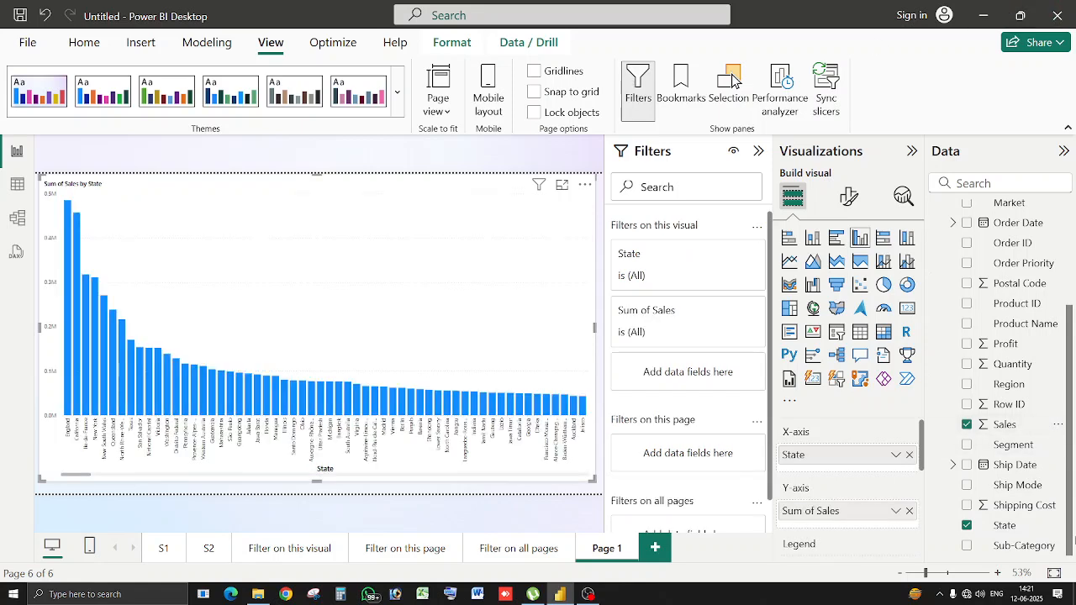
Change the Sum of Sales by State column colour to green, after briefly trying light pink.
click(847, 200)
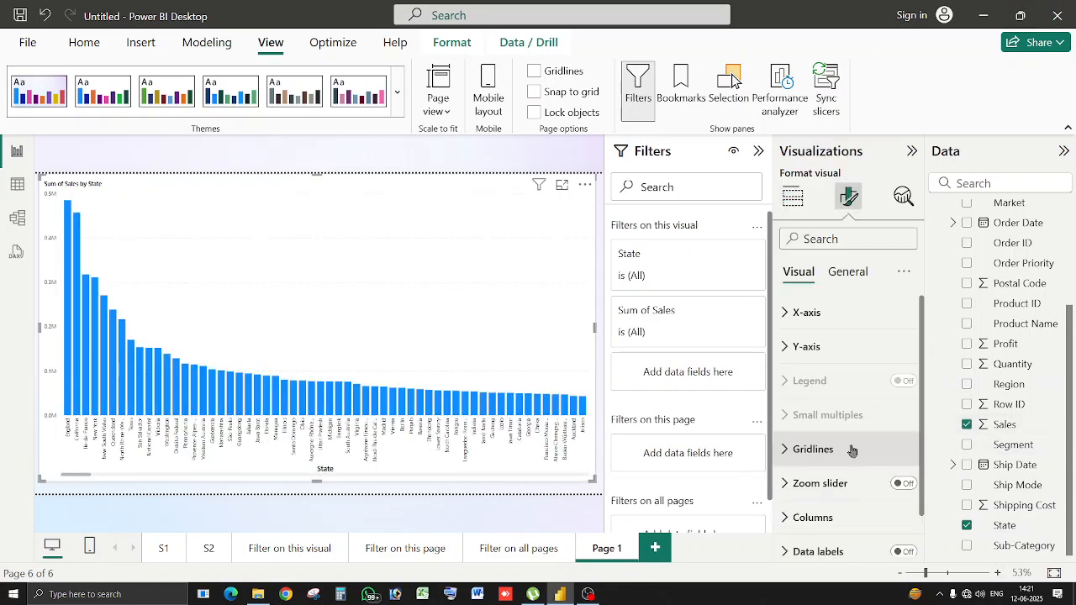
click(842, 528)
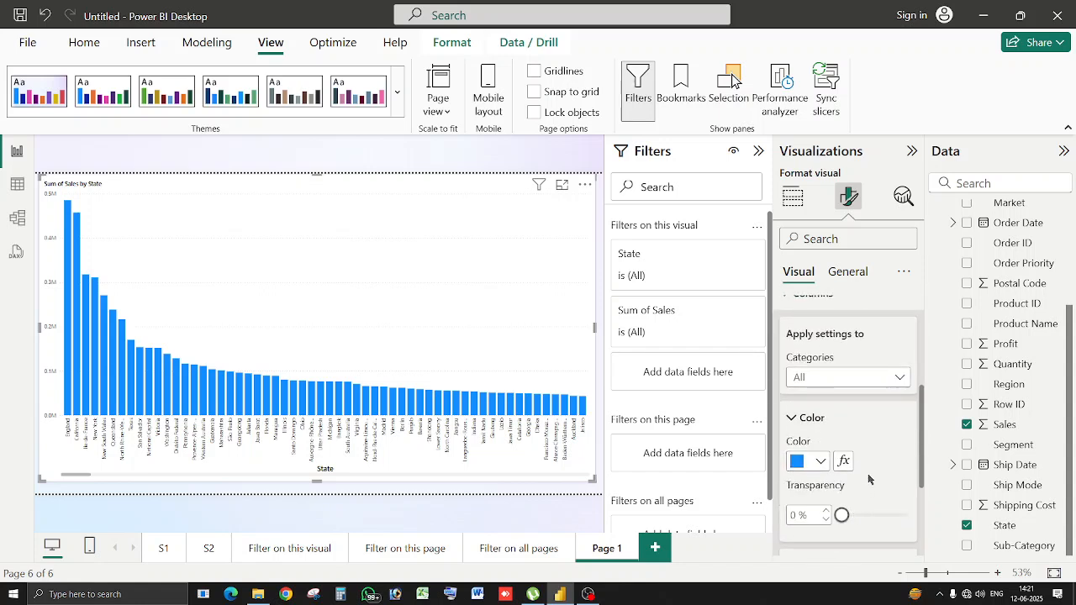
click(824, 462)
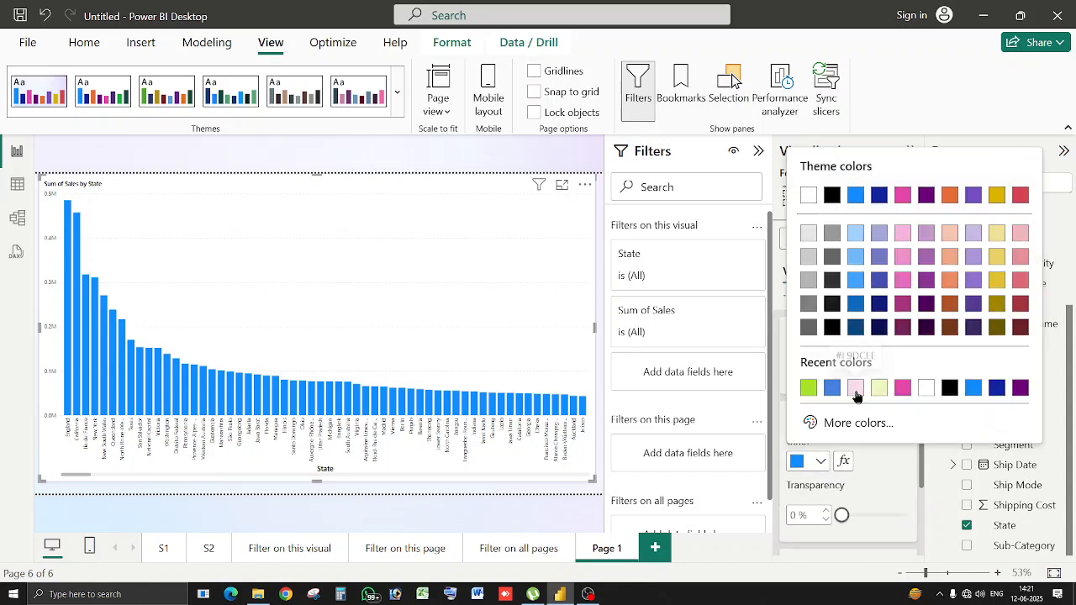
click(856, 389)
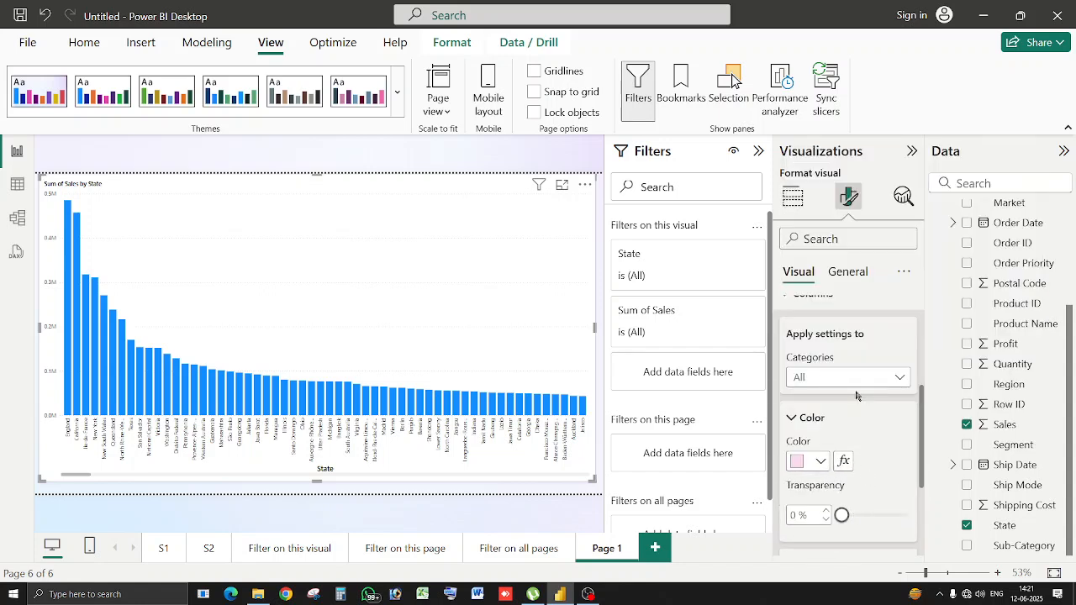
click(815, 459)
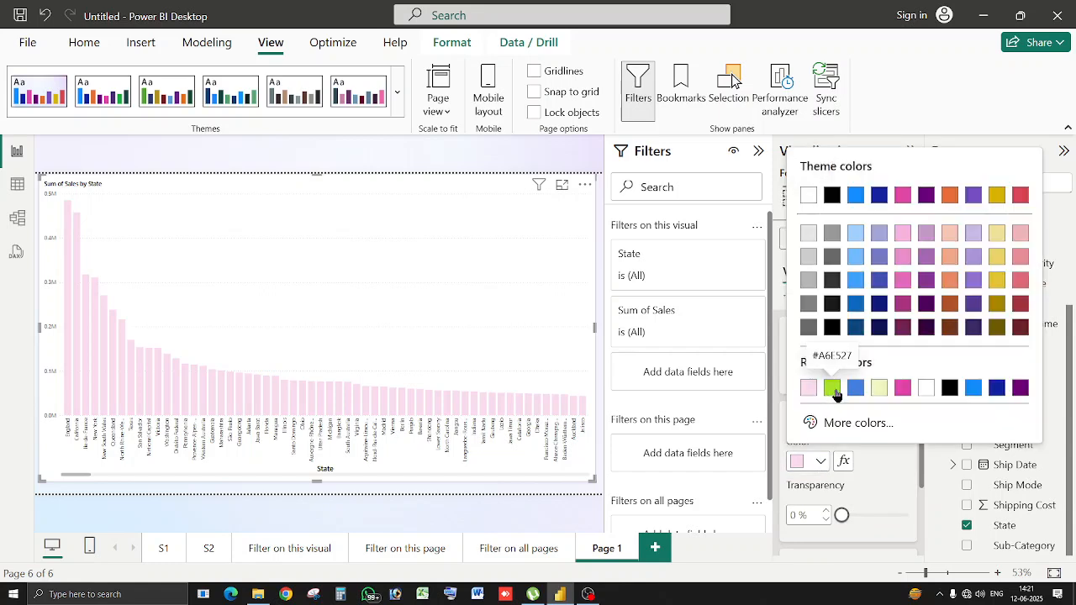
click(831, 388)
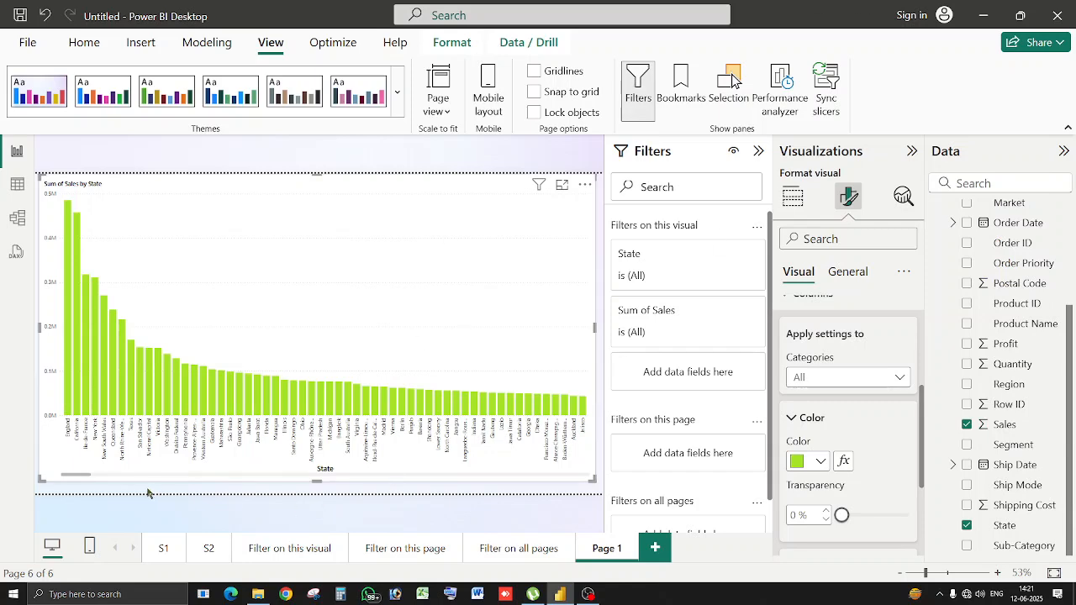
Turn on data labels for the columns and collapse the Filters pane.
drag(89, 477, 41, 469)
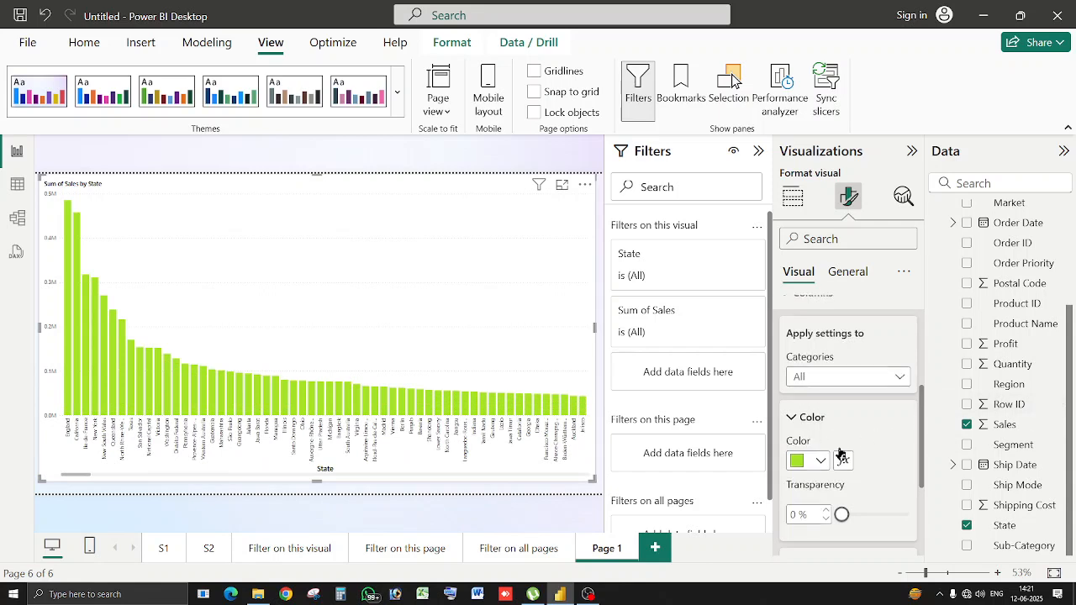
scroll(838, 446, down, 3)
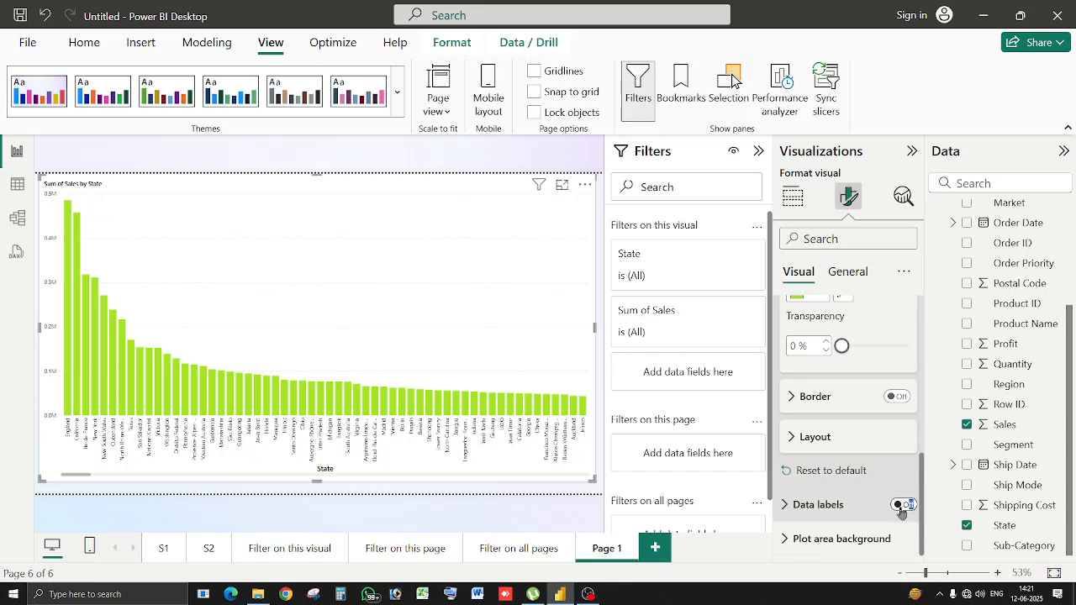
click(904, 505)
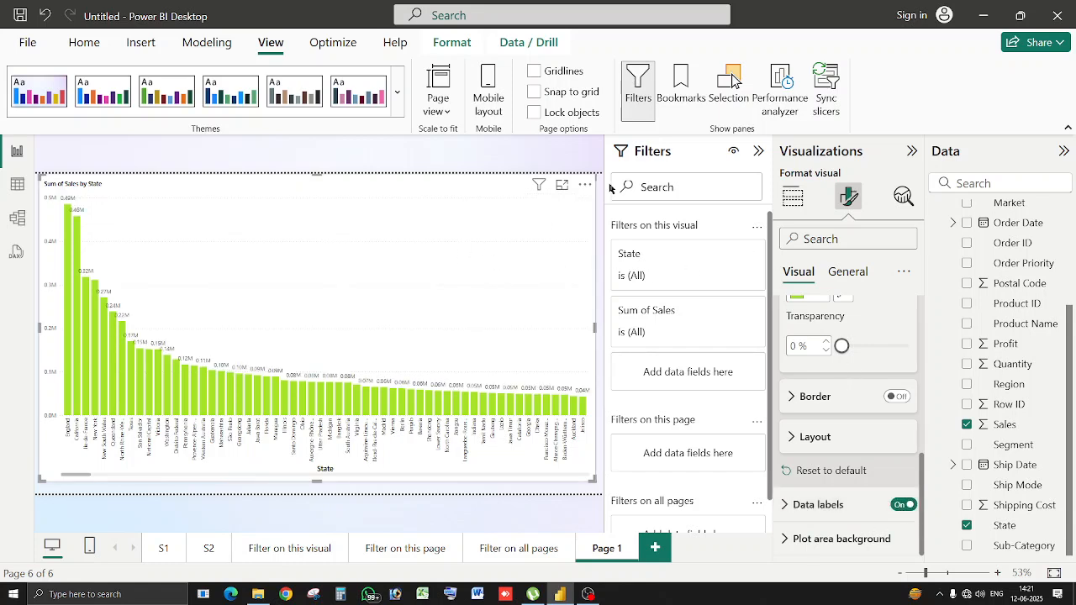
click(759, 152)
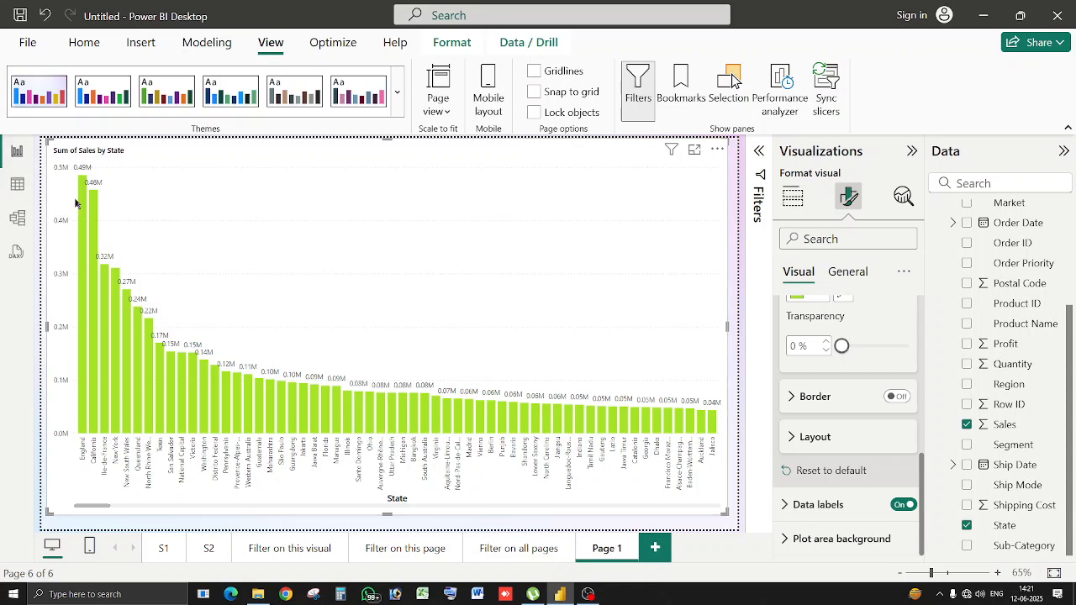
right_click(80, 225)
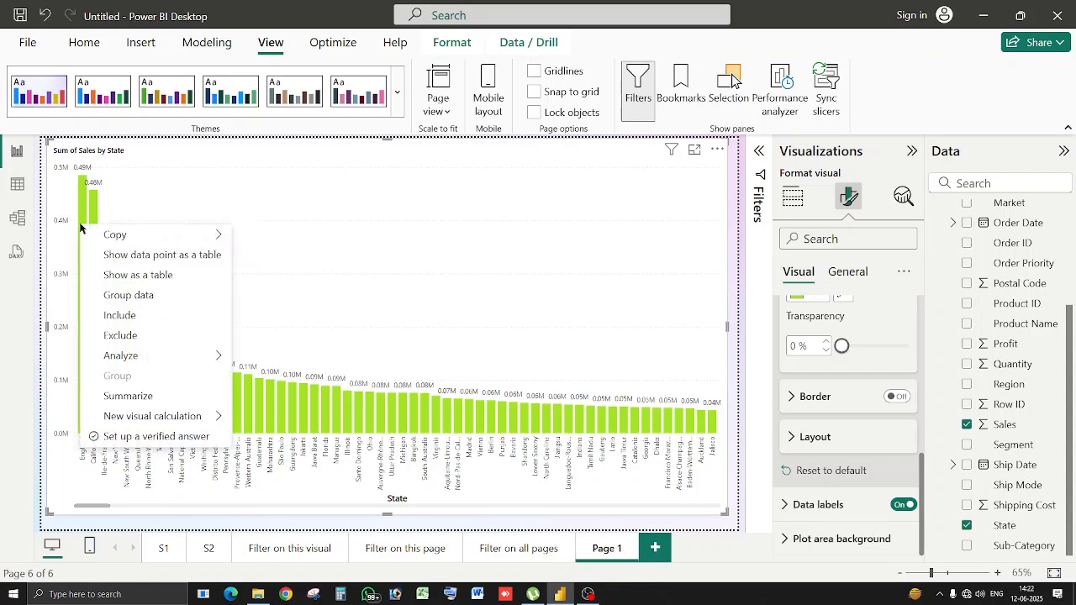
click(201, 255)
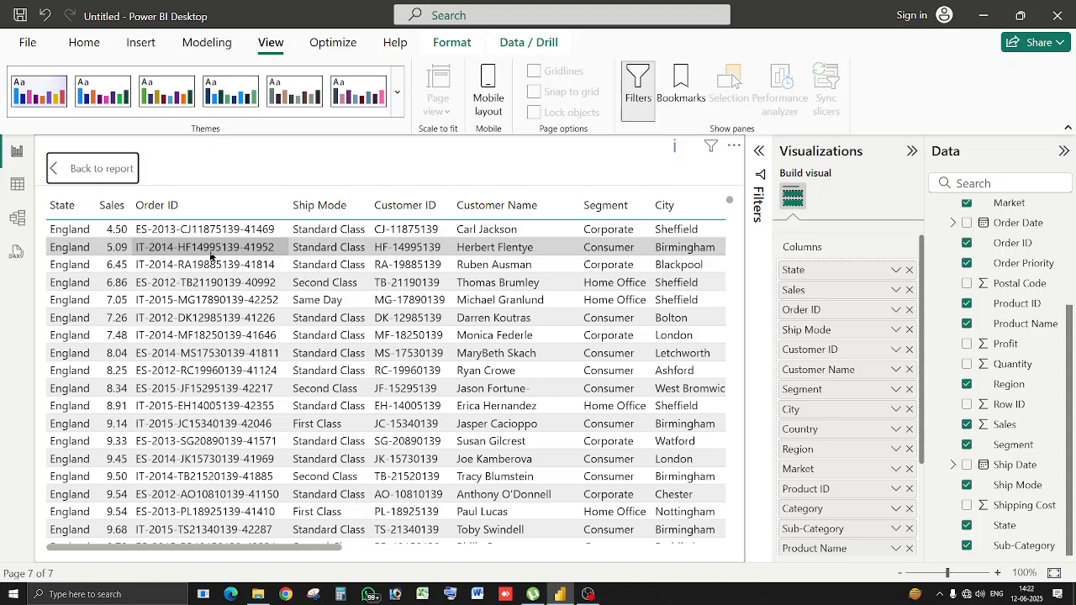
click(98, 172)
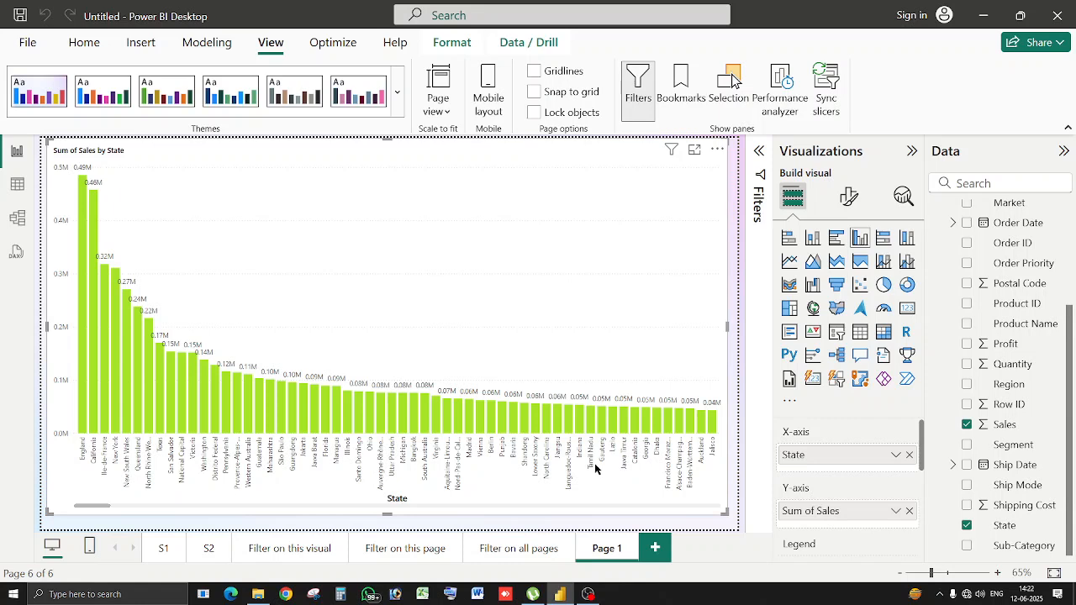
mouse_move(591, 430)
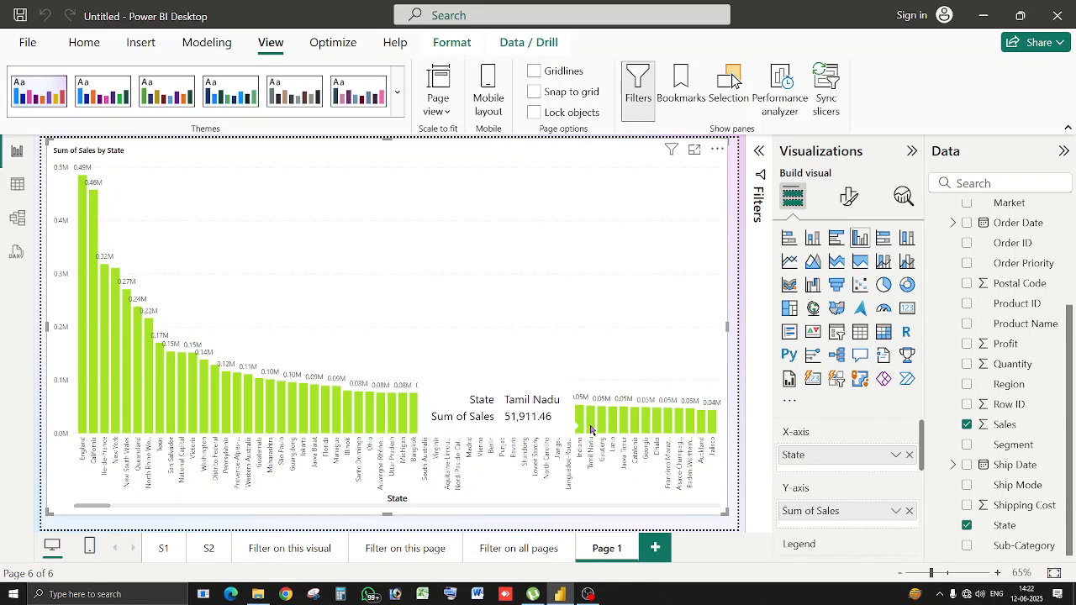
right_click(591, 429)
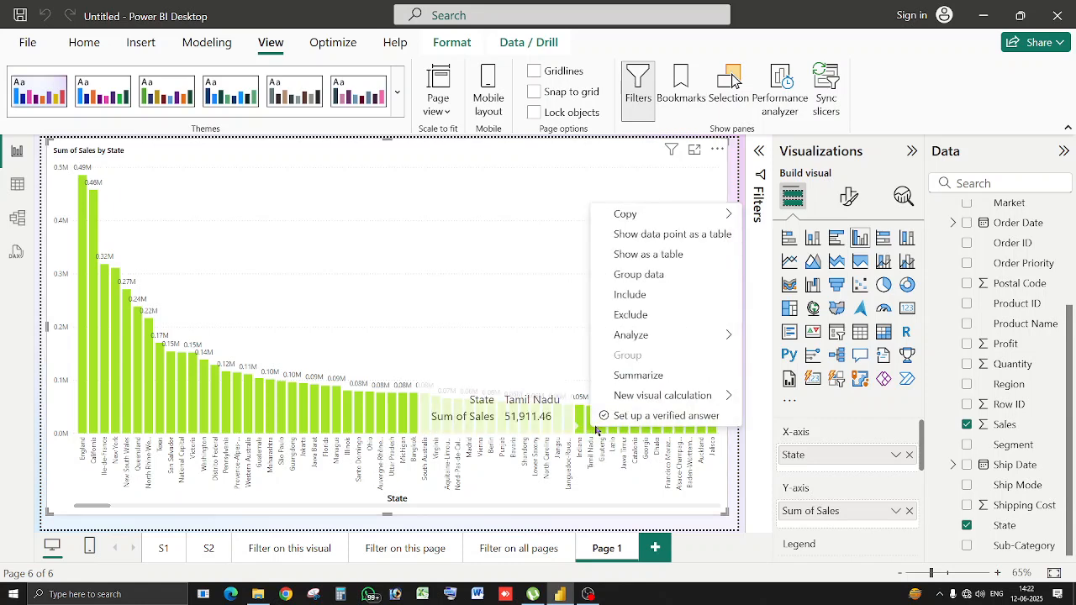
click(706, 242)
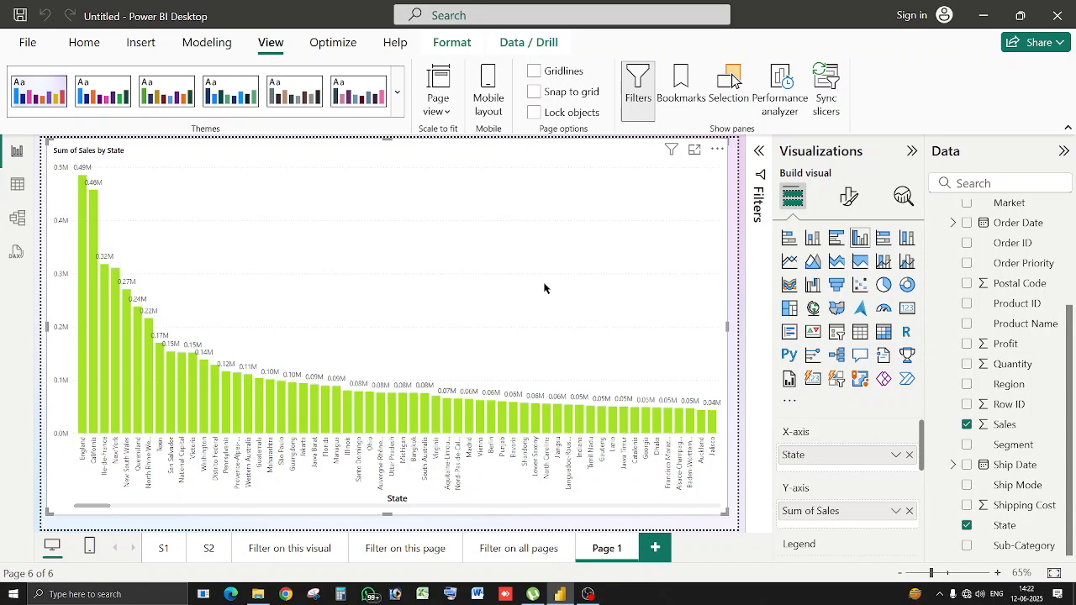
right_click(323, 395)
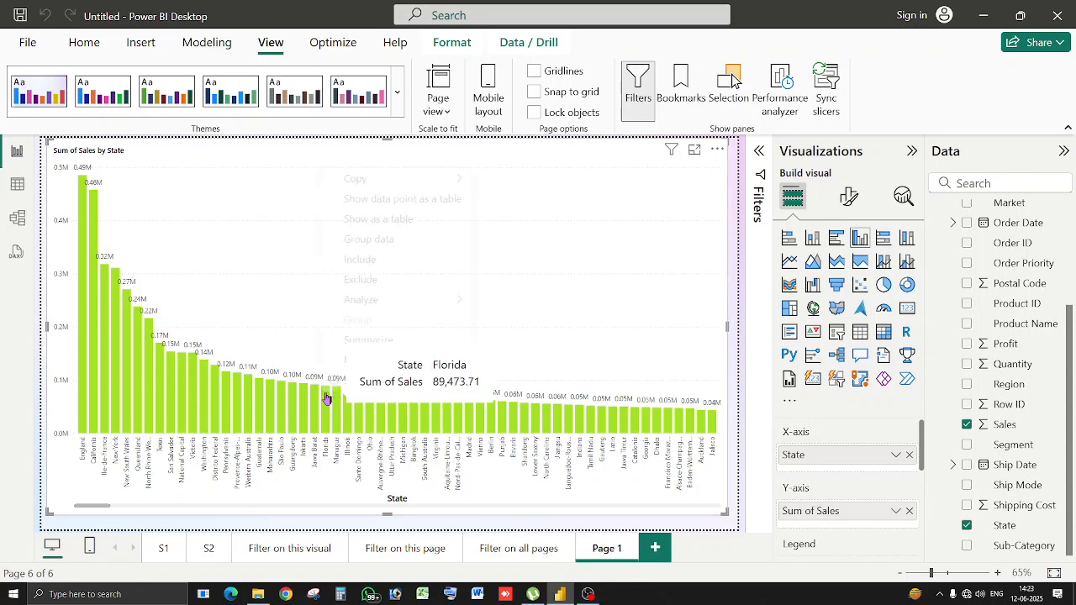
click(414, 218)
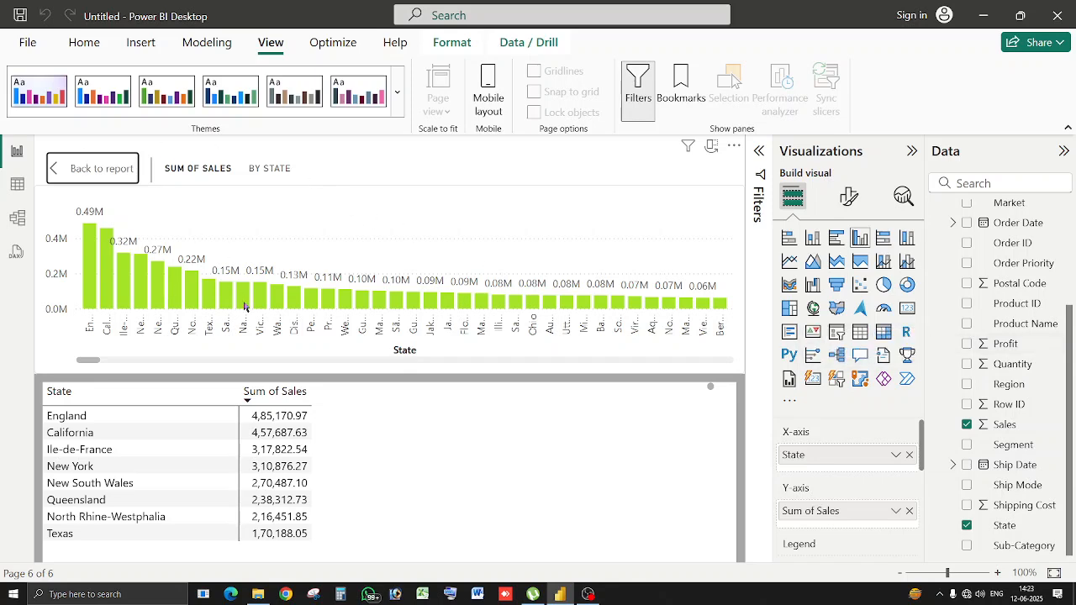
click(96, 169)
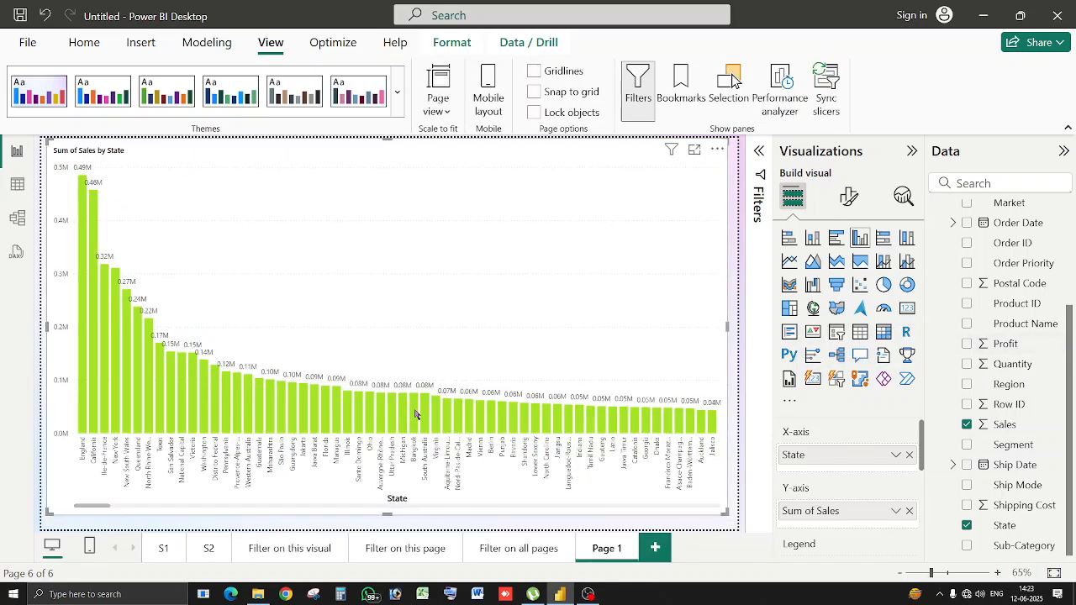
right_click(416, 414)
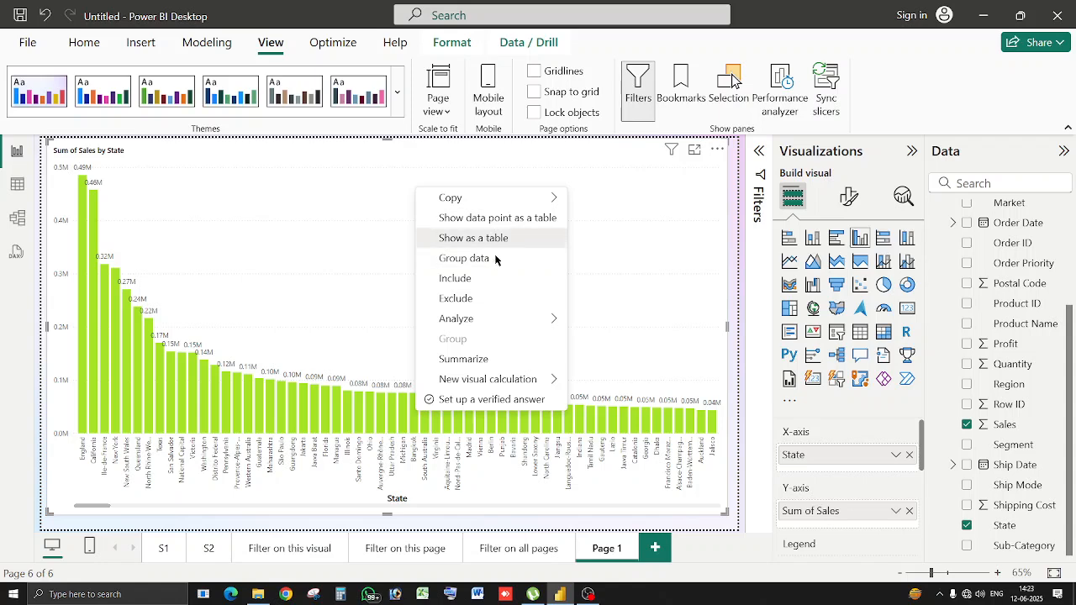
click(495, 240)
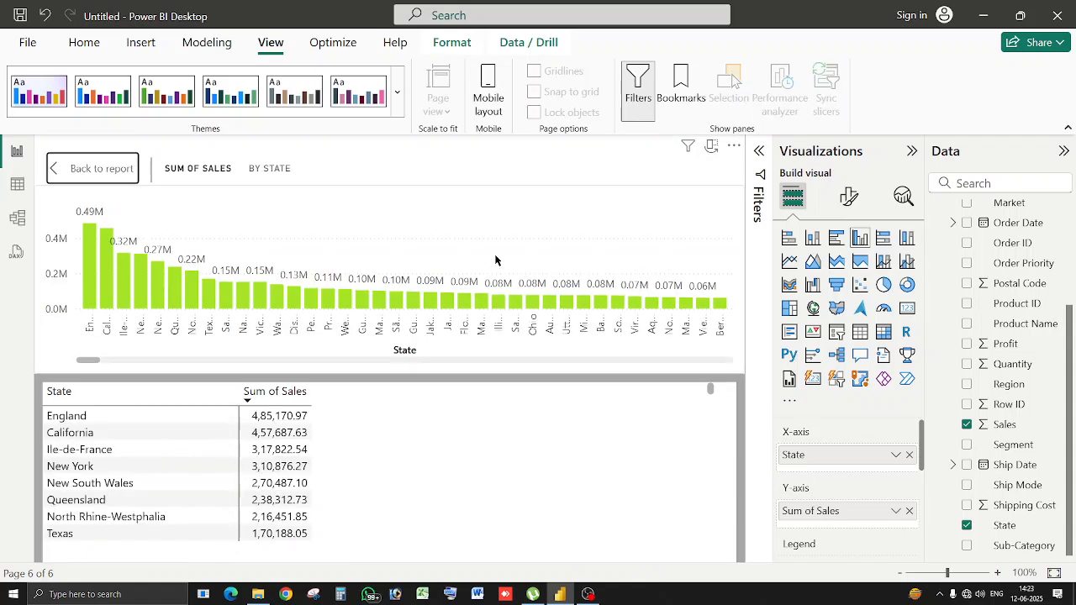
click(967, 344)
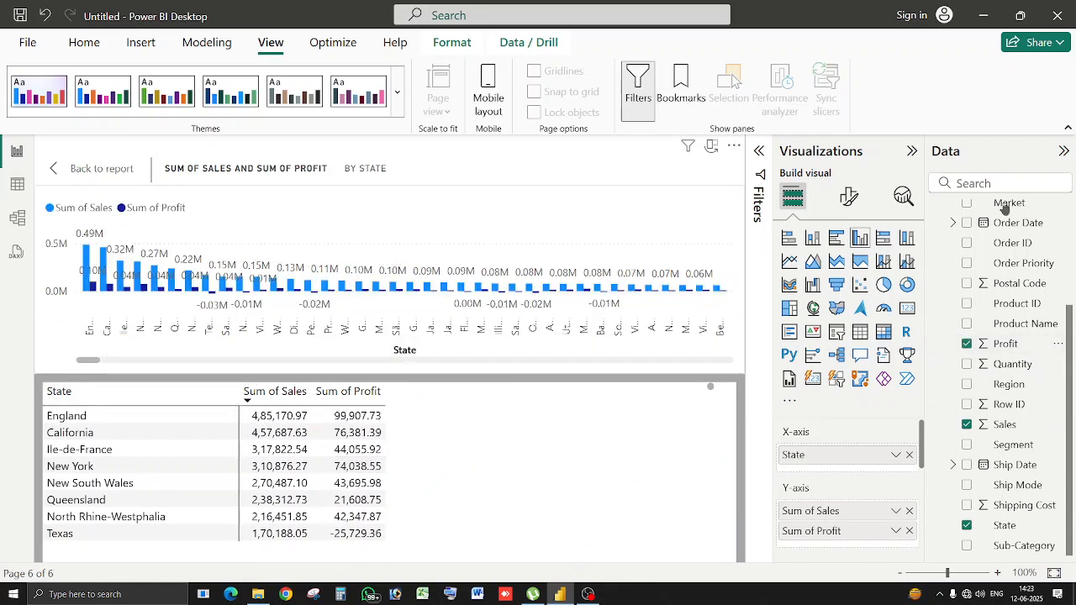
click(967, 344)
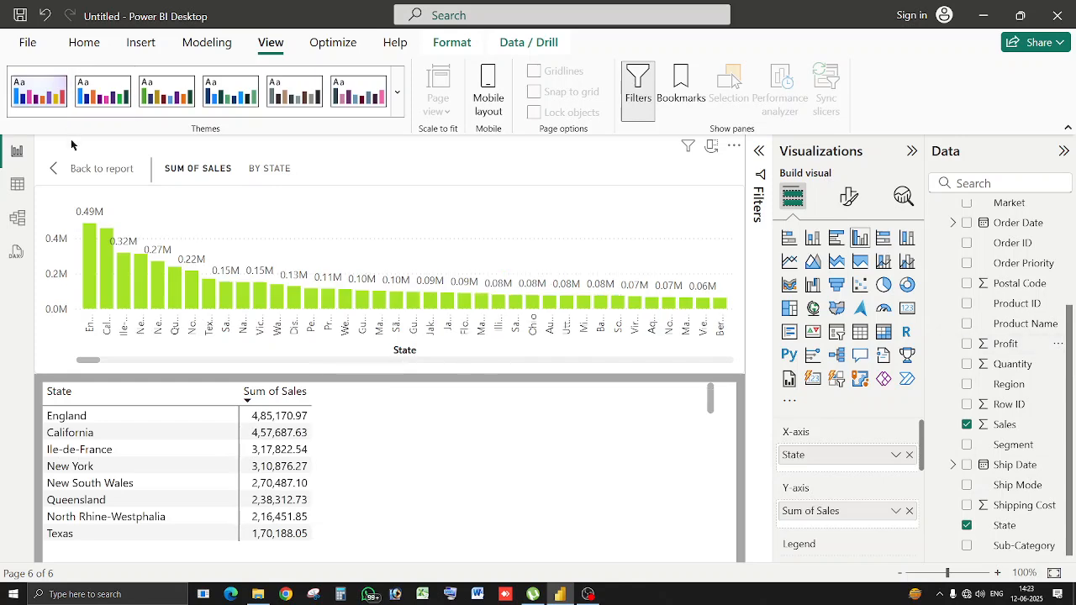
click(94, 176)
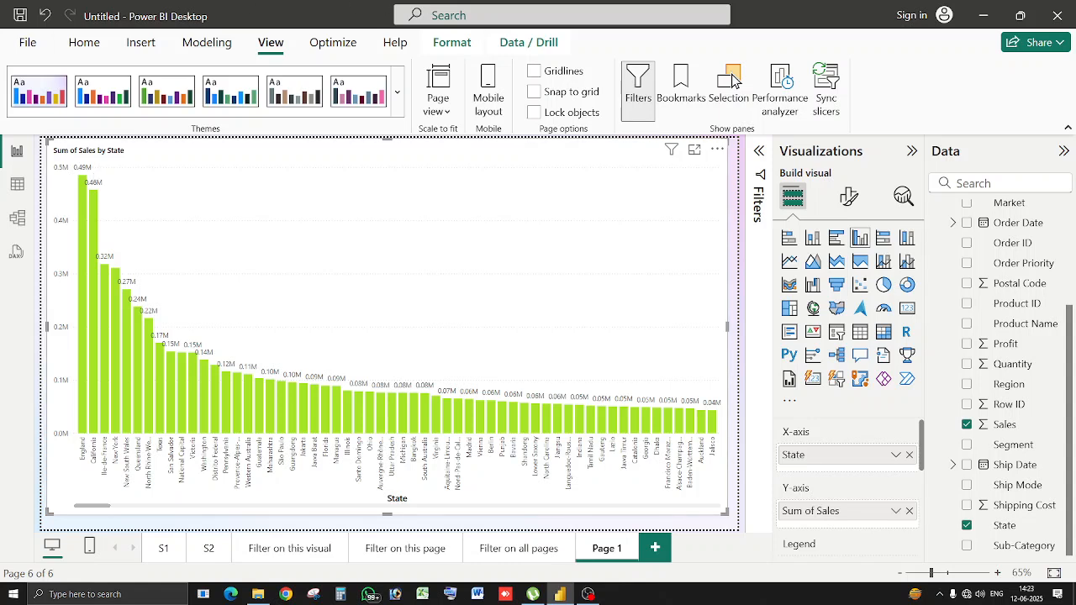
Select the Texas, San Salvador, National Capital, Victoria and Washington bars together.
click(161, 427)
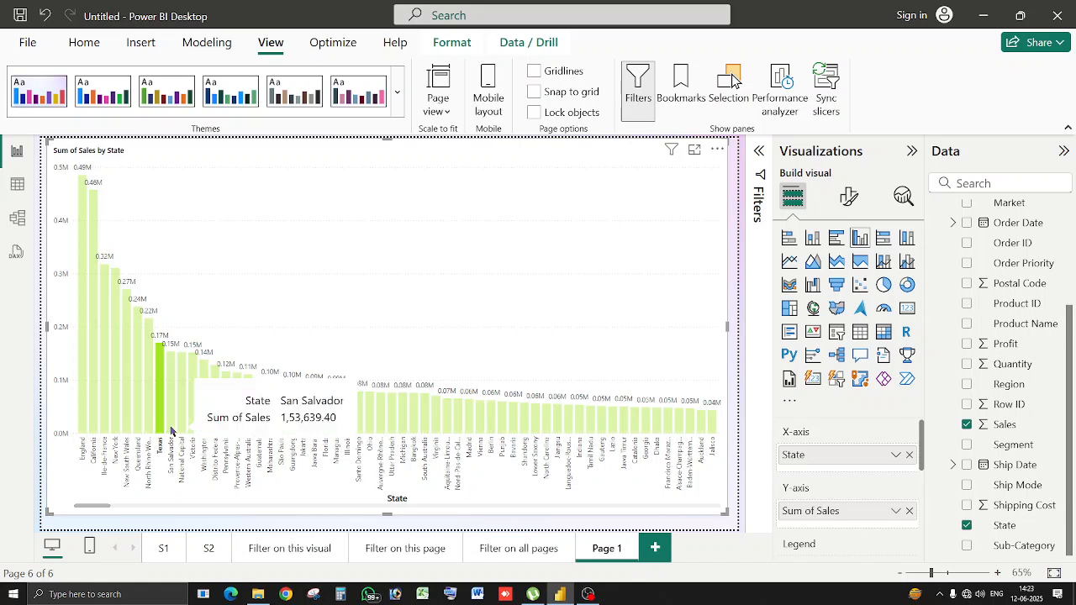
ctrl+click(172, 429)
ctrl+click(182, 428)
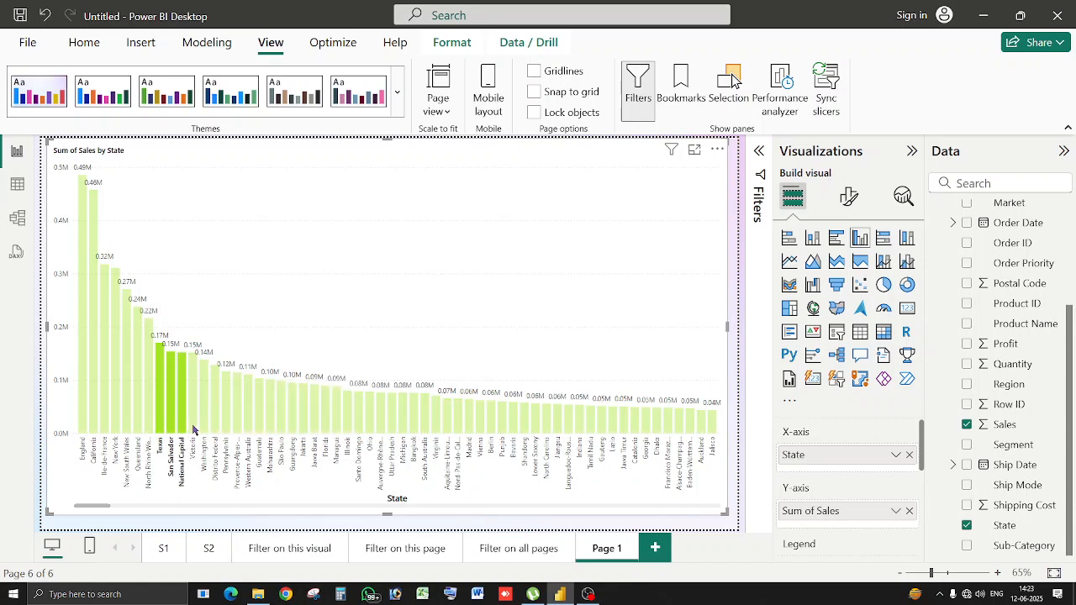
ctrl+click(193, 428)
ctrl+click(203, 429)
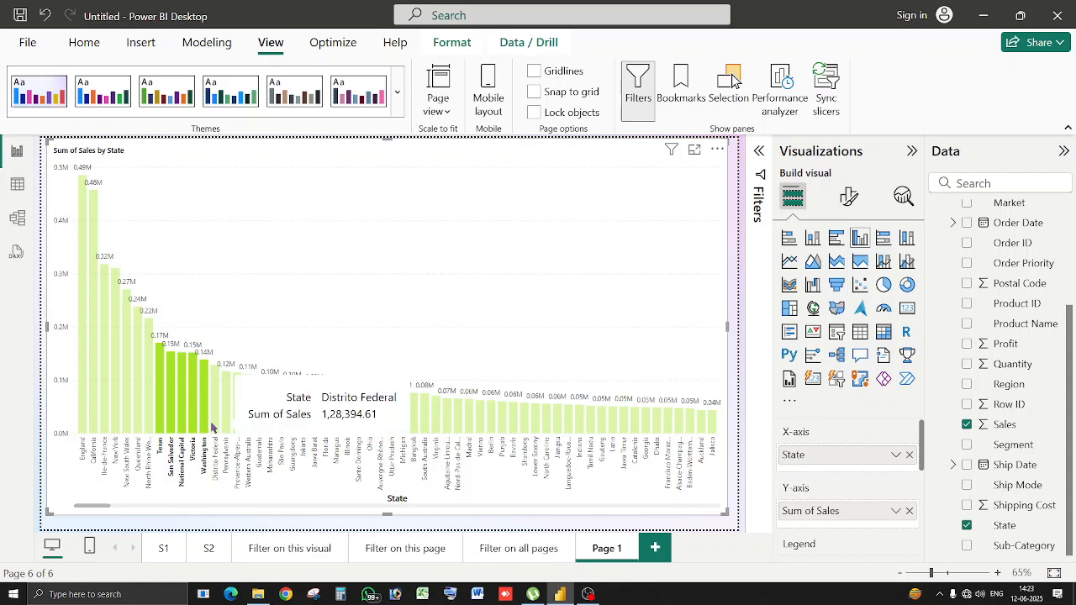
Include only those five states, then delete the Included (5) filter in the Filters pane.
right_click(211, 428)
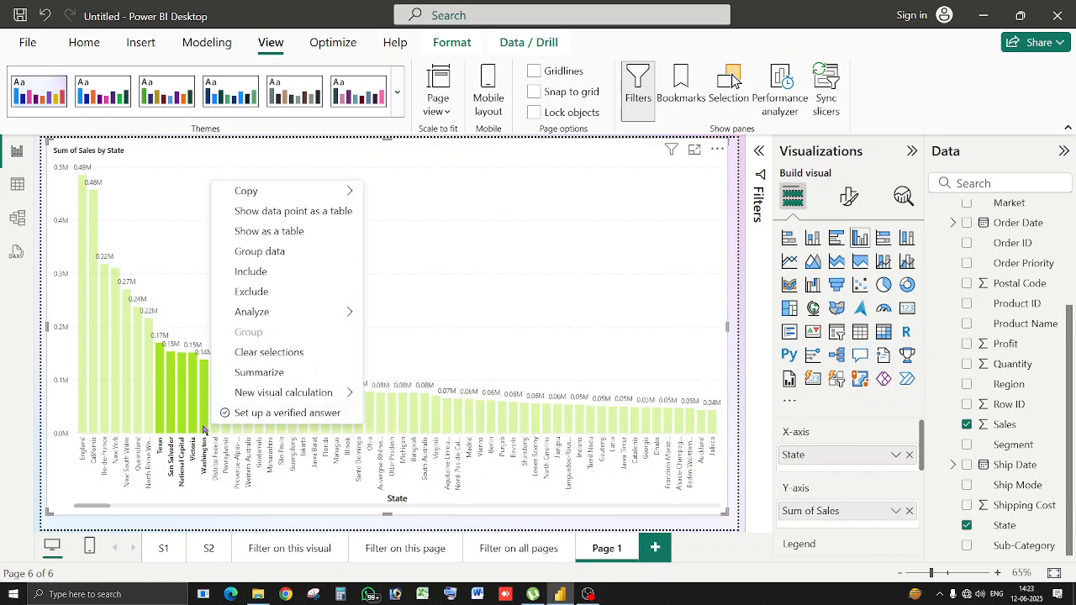
right_click(202, 430)
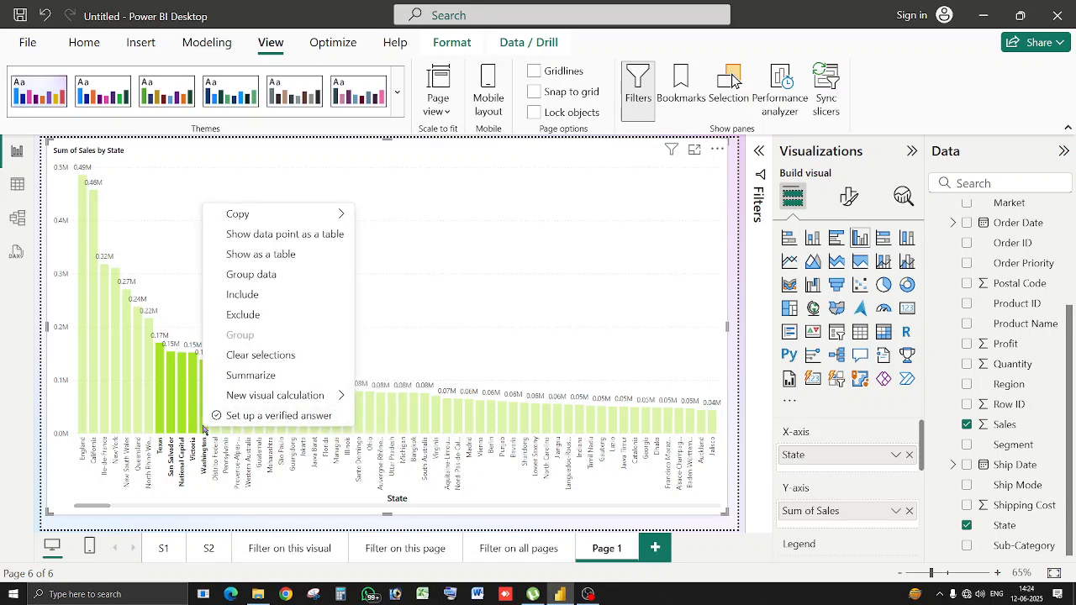
click(271, 296)
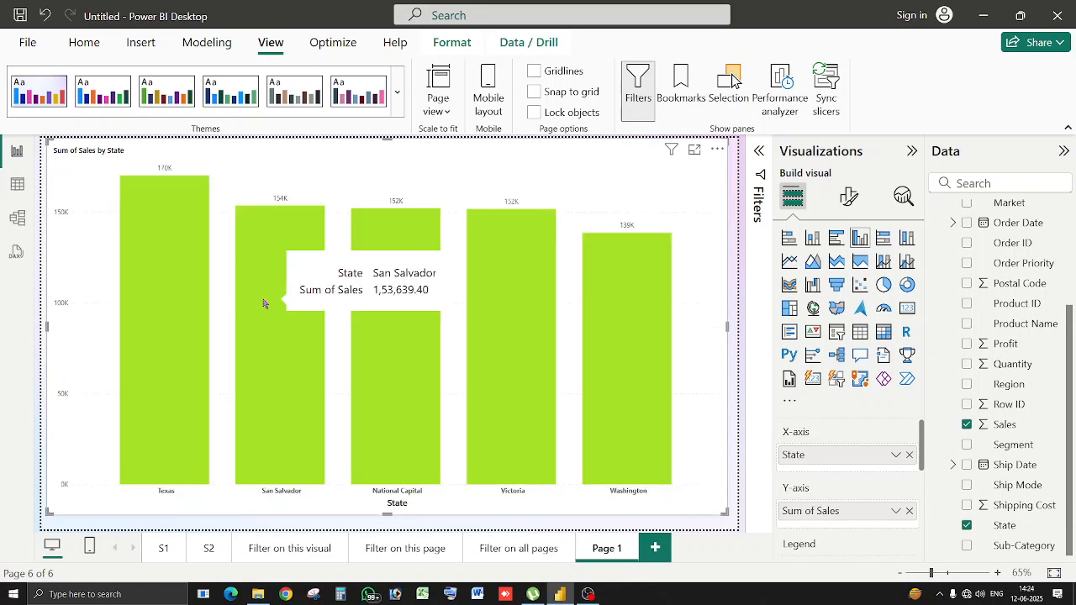
click(764, 165)
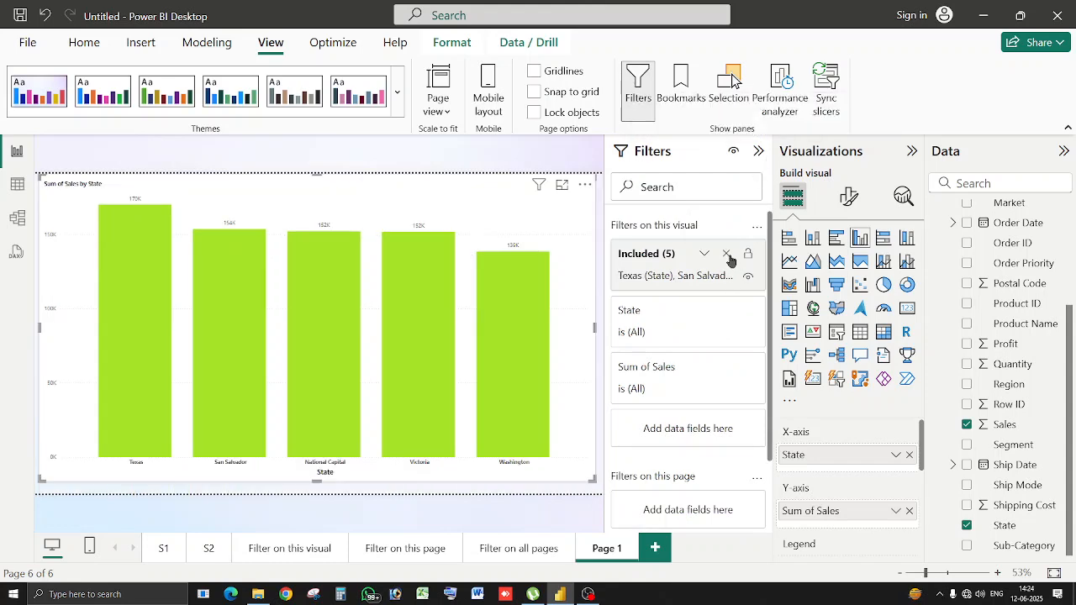
click(727, 254)
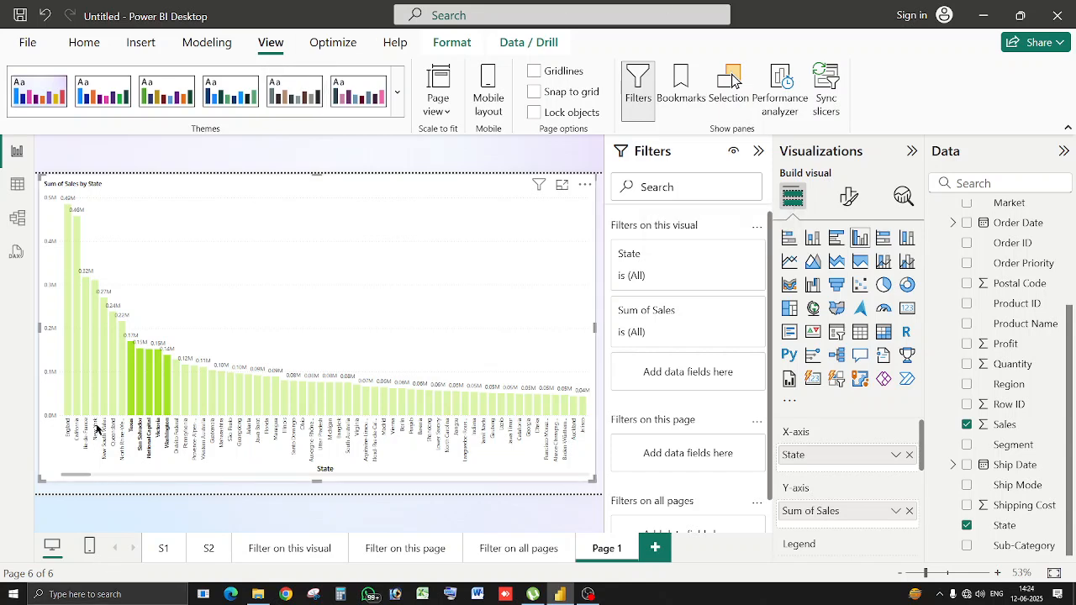
click(74, 410)
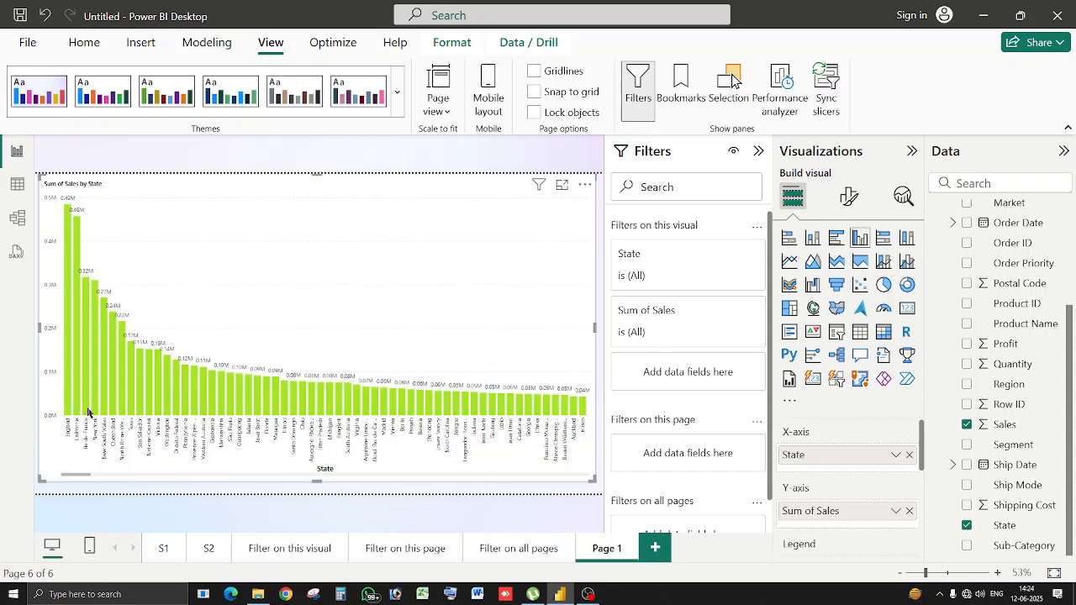
click(76, 413)
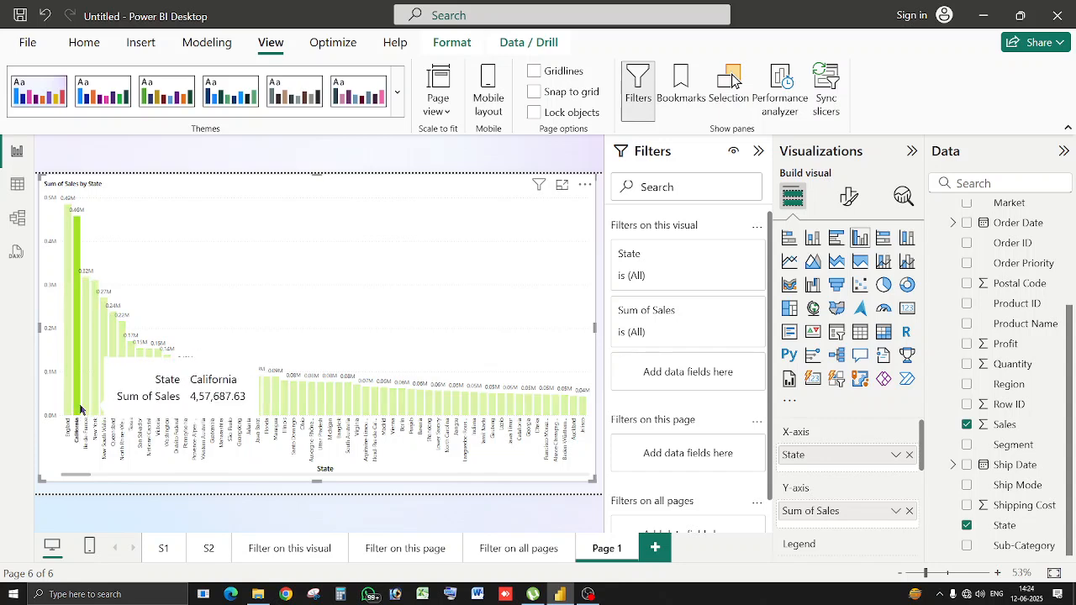
drag(79, 407, 422, 406)
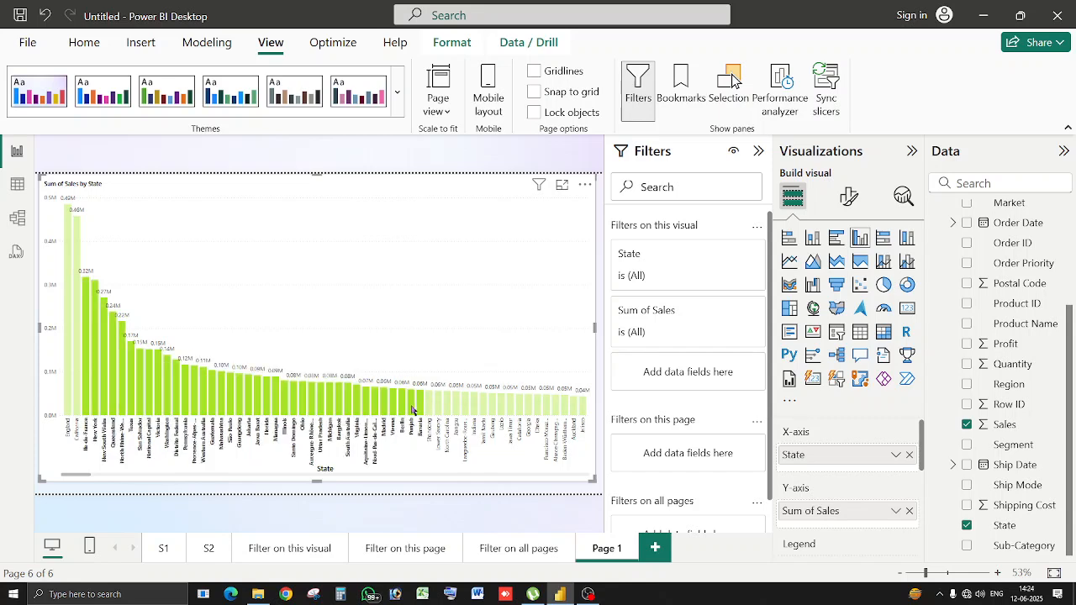
right_click(412, 410)
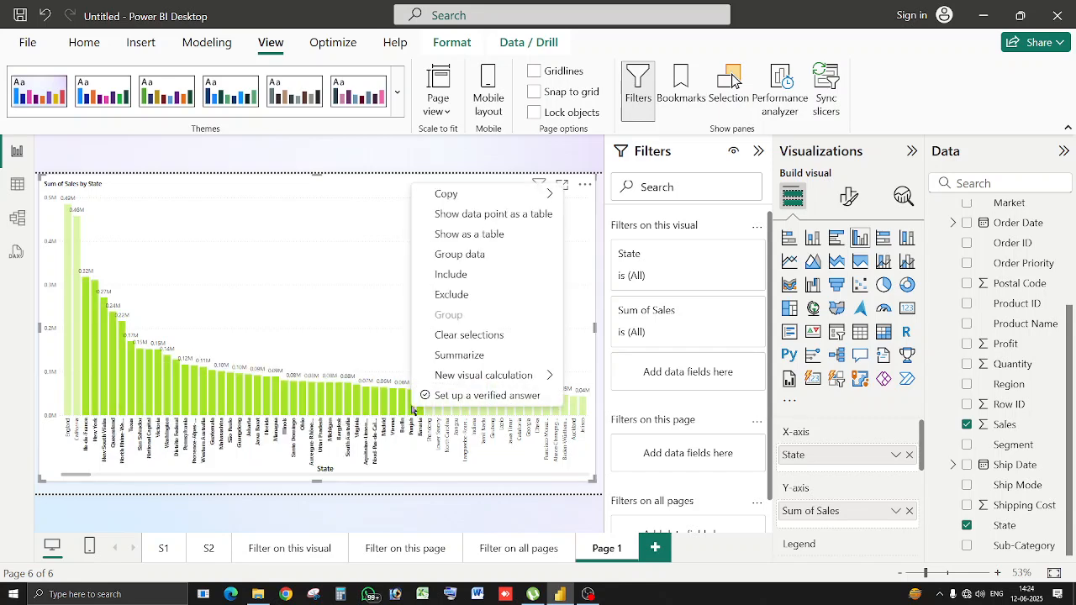
click(469, 296)
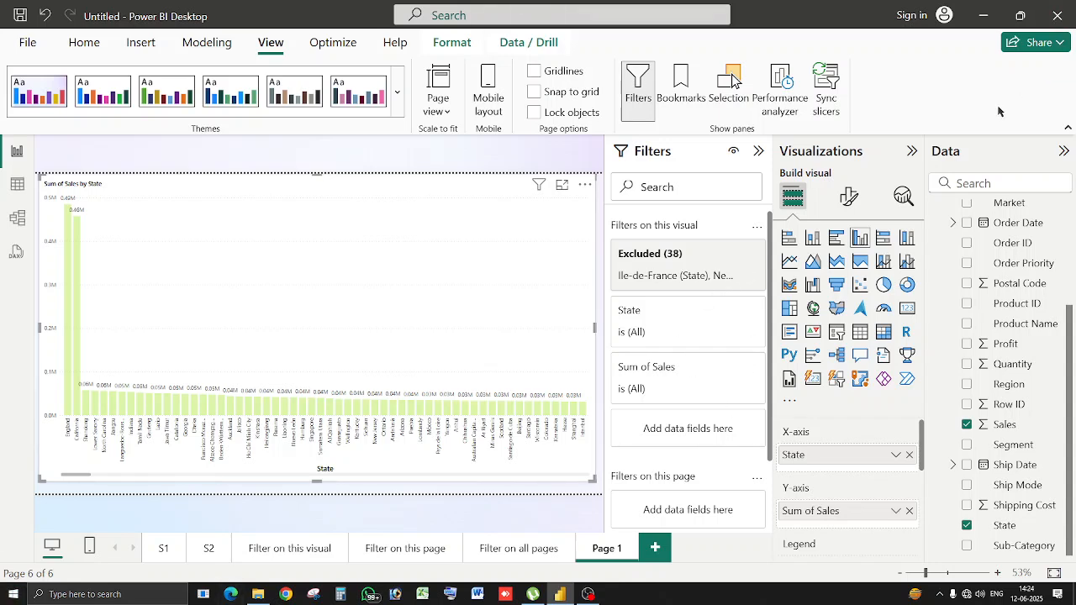
click(727, 254)
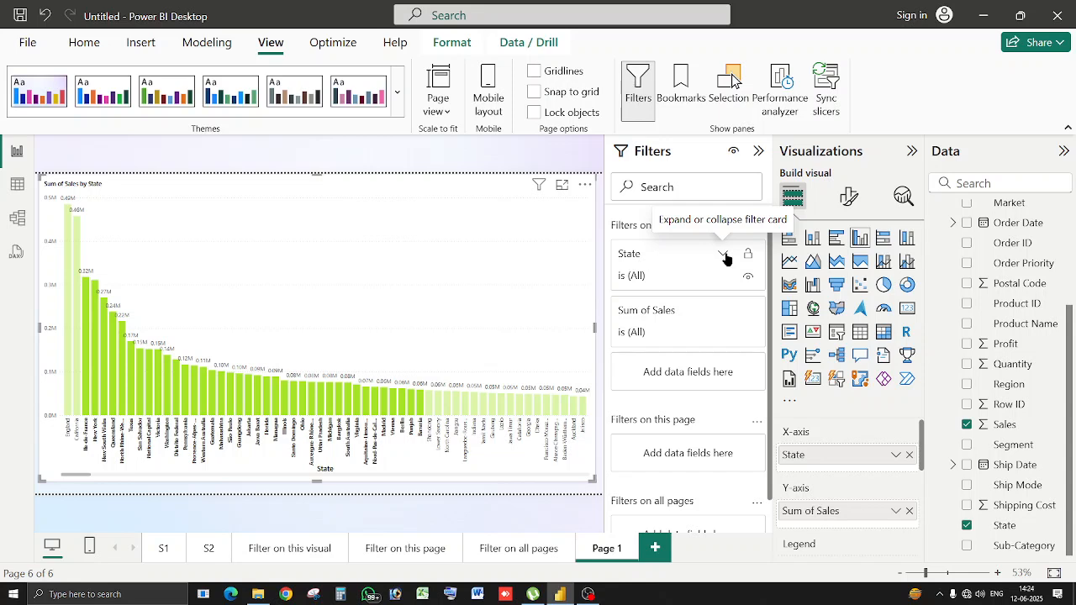
click(293, 294)
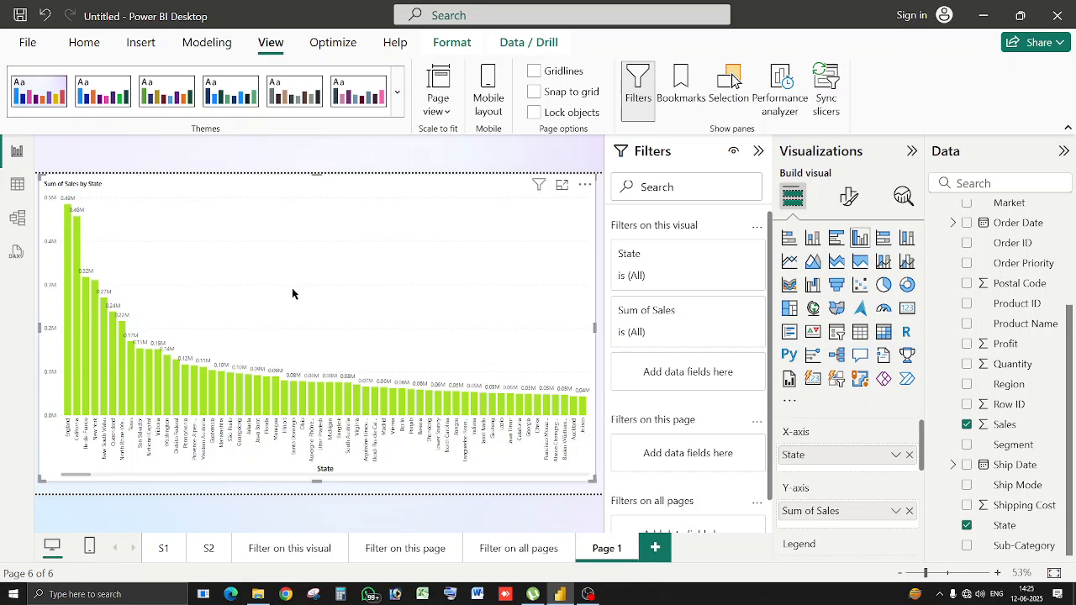
Select the top-selling state bars from England through California and group them, leaving the rest as Other.
click(69, 406)
drag(69, 407, 201, 410)
ctrl+click(70, 408)
right_click(70, 408)
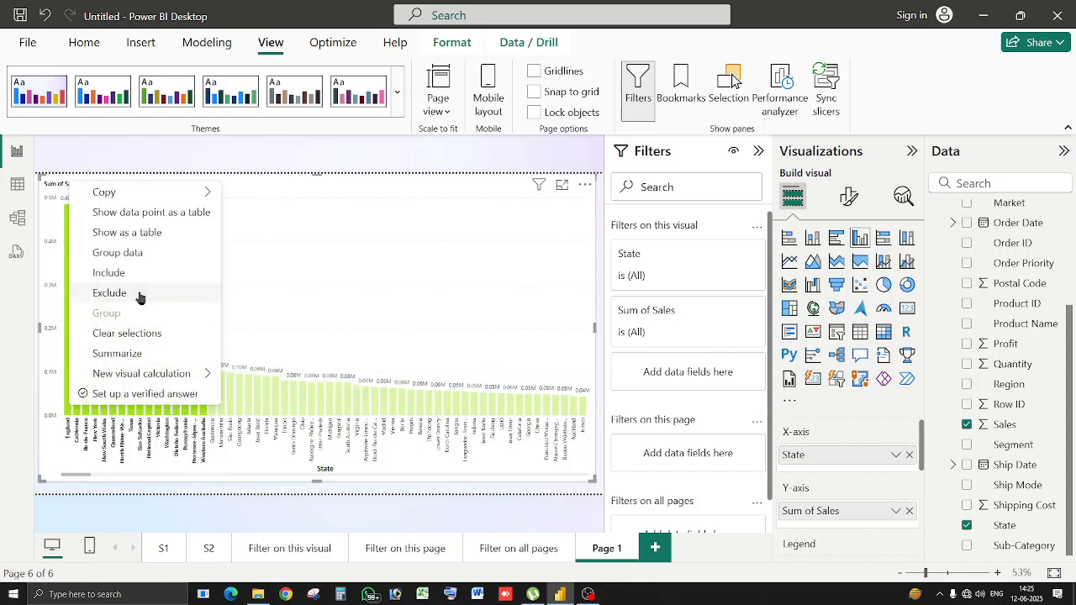
click(139, 252)
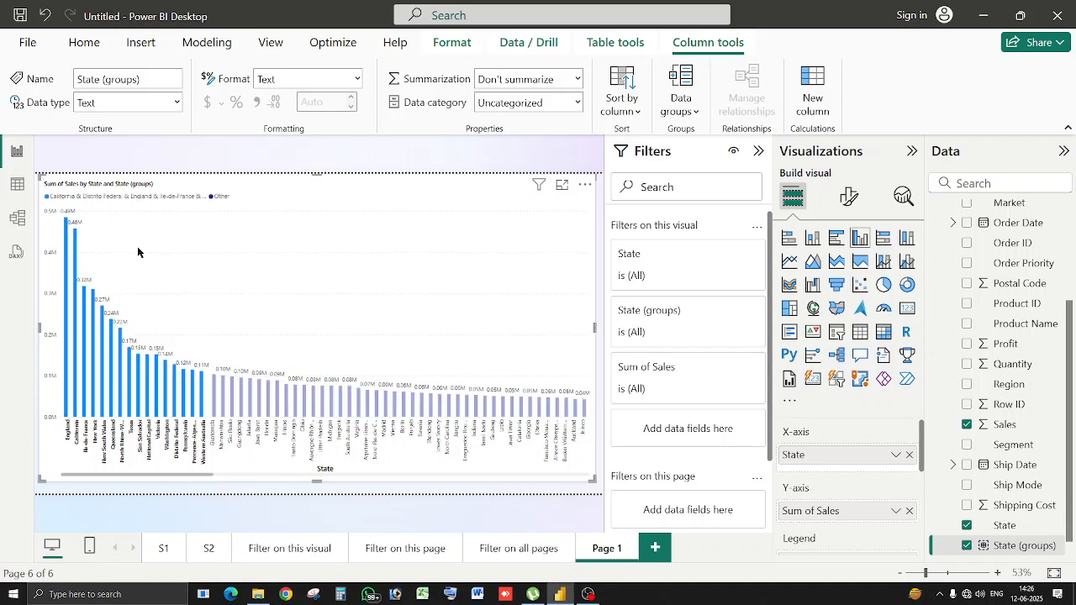
Group the state bars from Guatemala to Madrid into a second group.
click(216, 413)
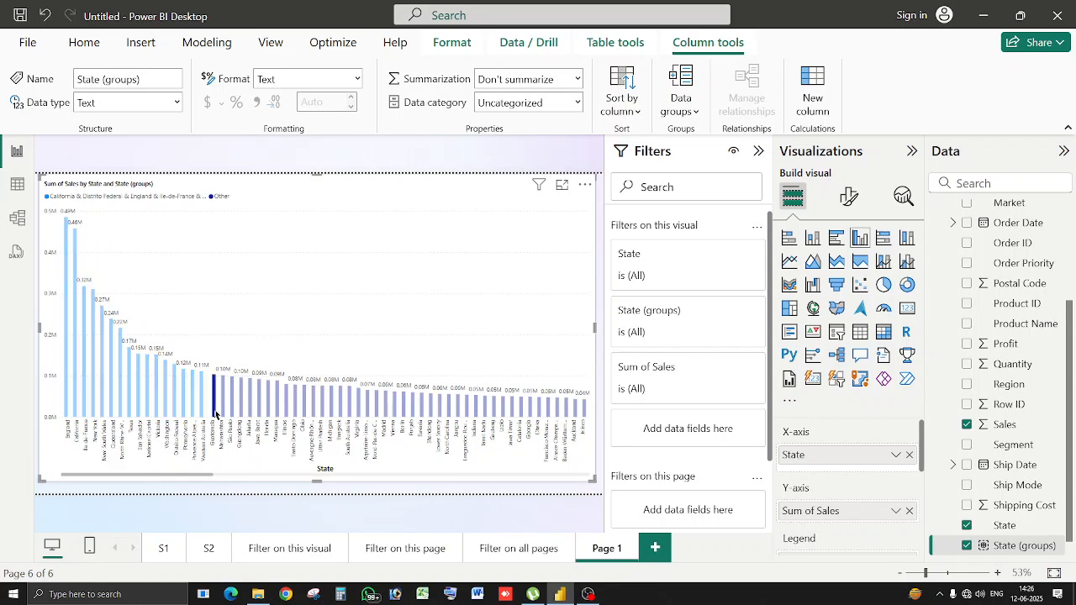
drag(215, 414, 378, 410)
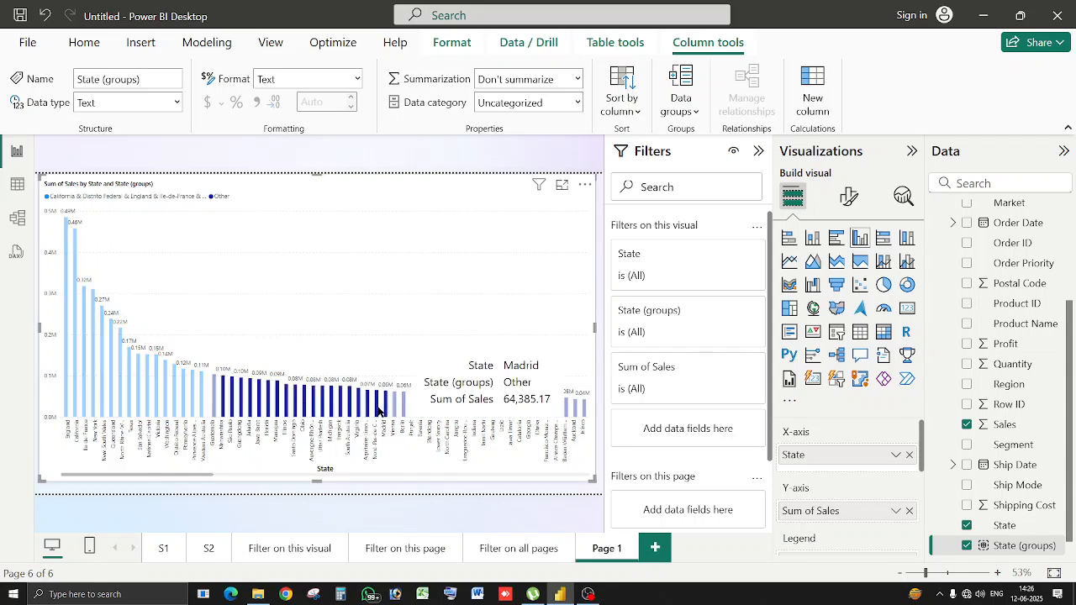
ctrl+click(215, 409)
right_click(215, 409)
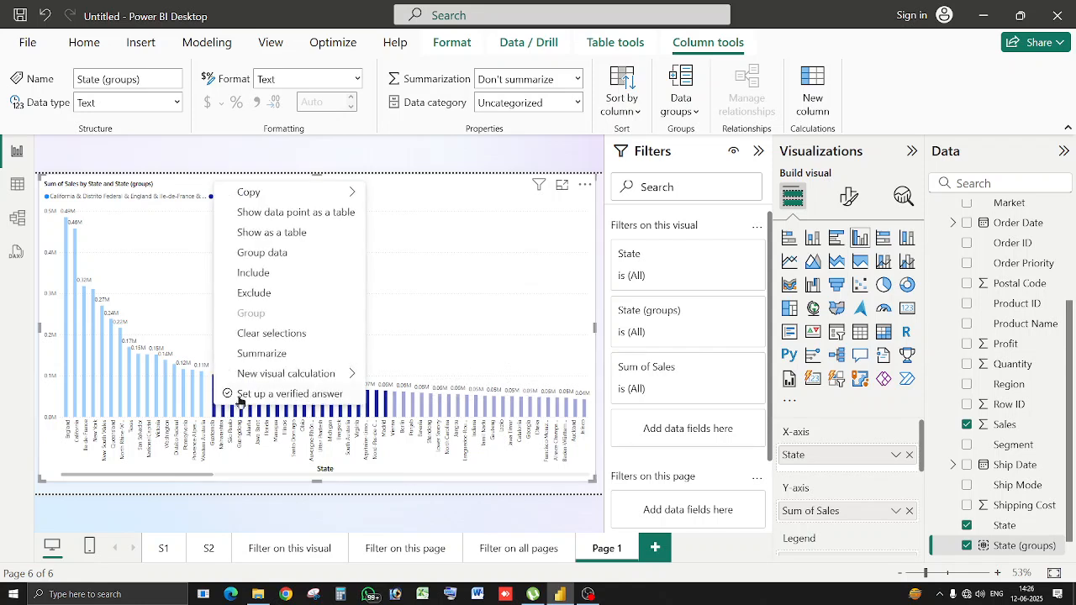
click(271, 252)
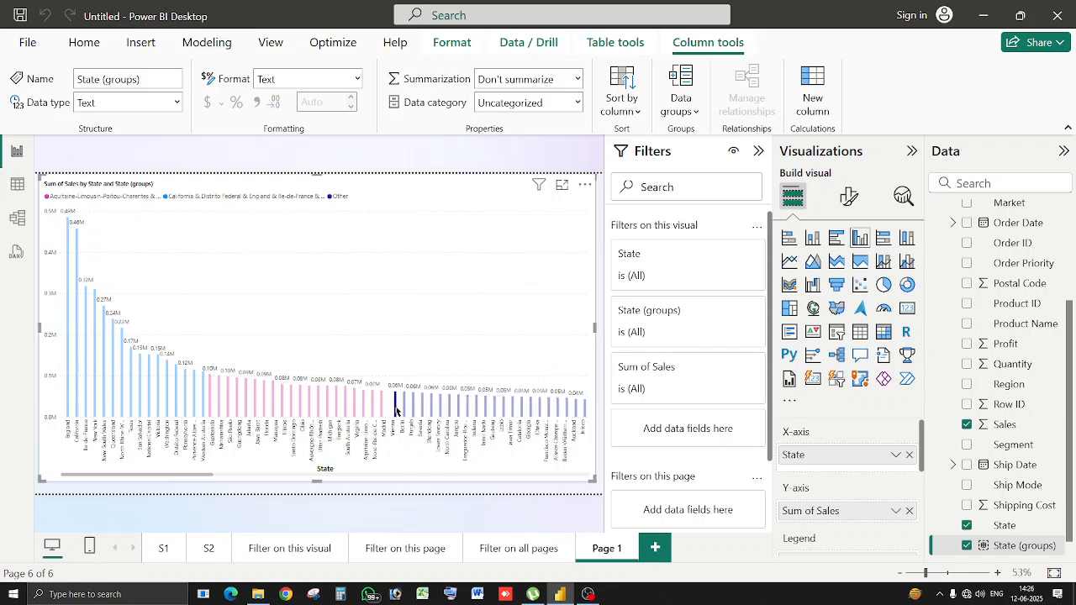
Group the state bars from Vienna rightward into a third group.
drag(396, 410, 535, 416)
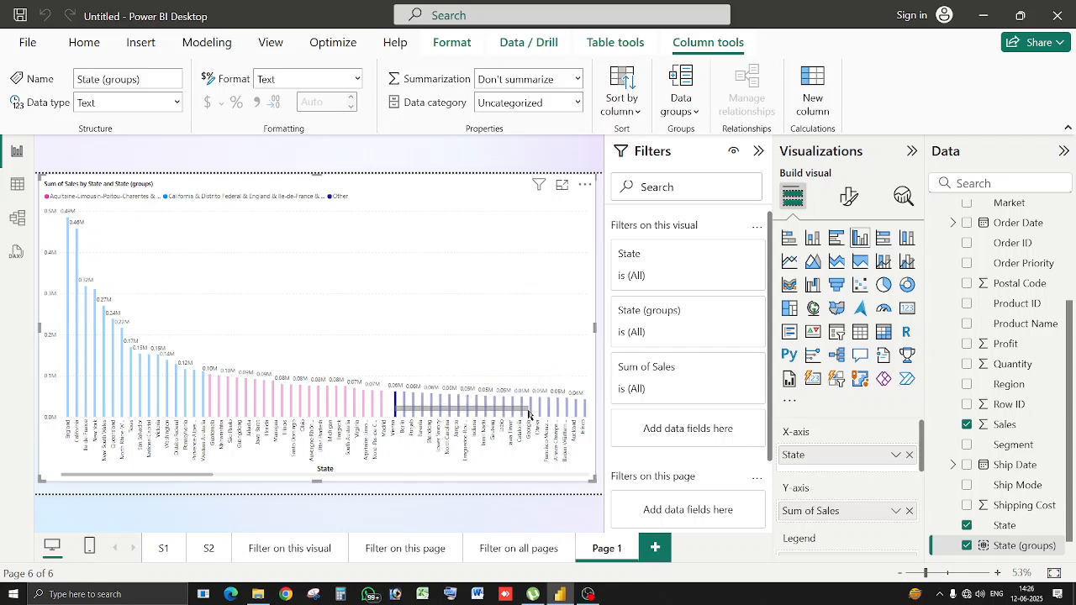
right_click(397, 409)
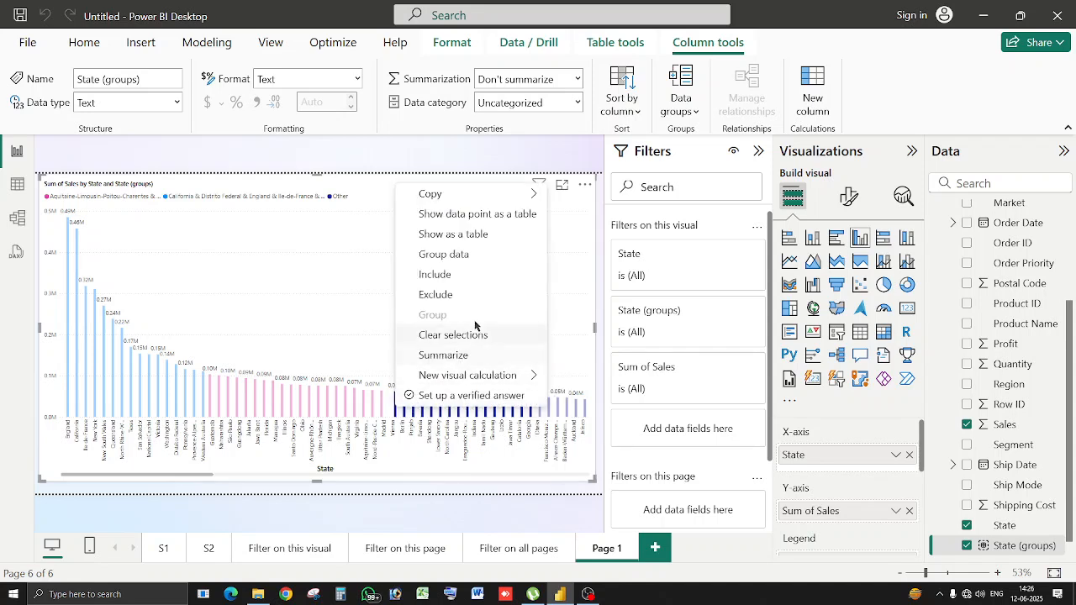
click(432, 256)
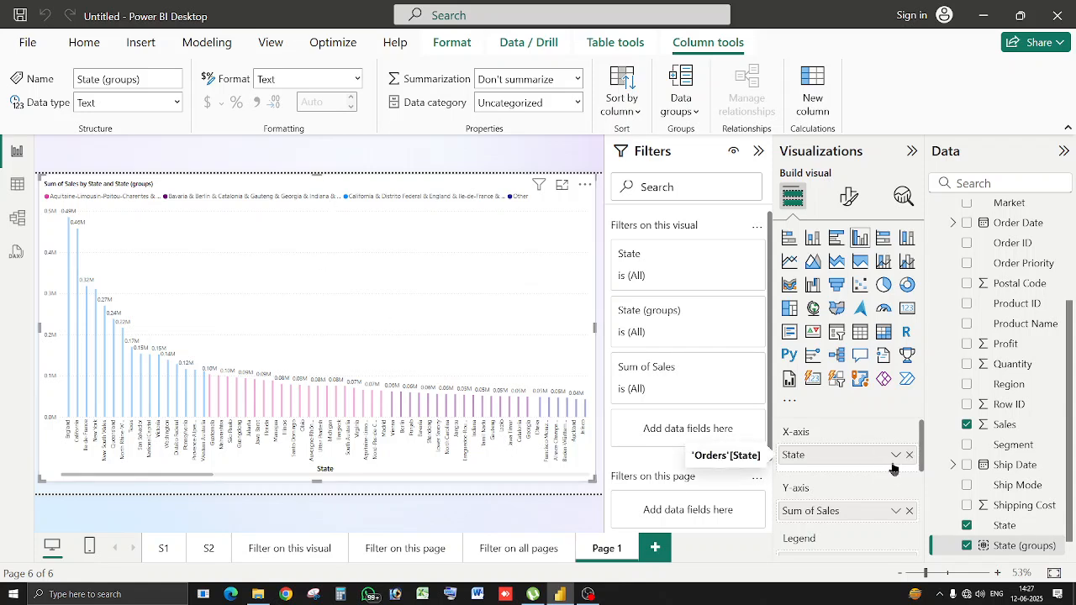
Keep State on the x-axis and leave State (groups) unchecked so bars show one colour.
click(909, 455)
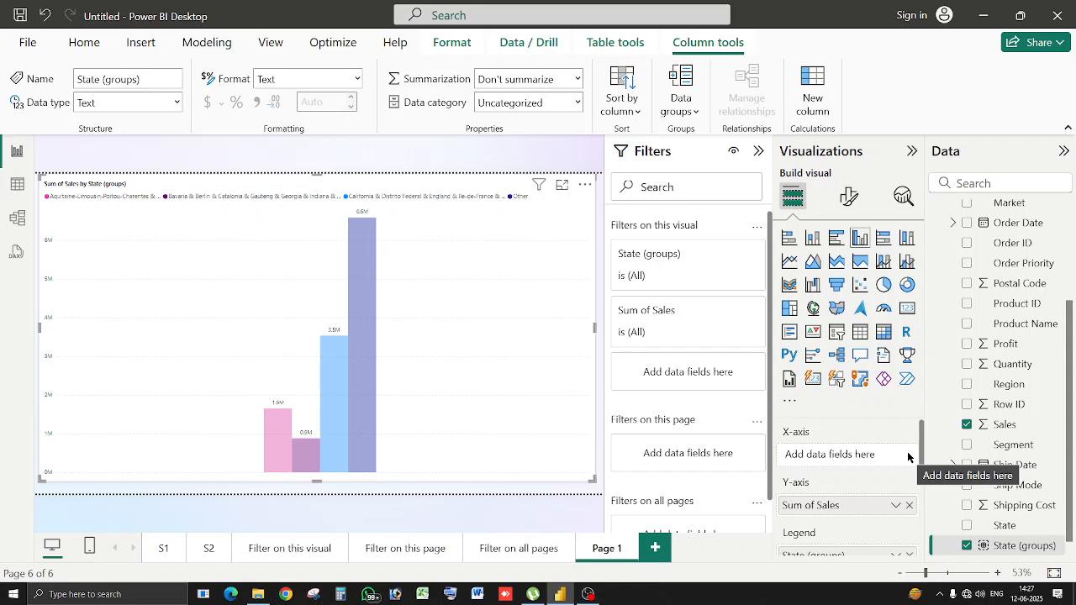
drag(1002, 526, 884, 454)
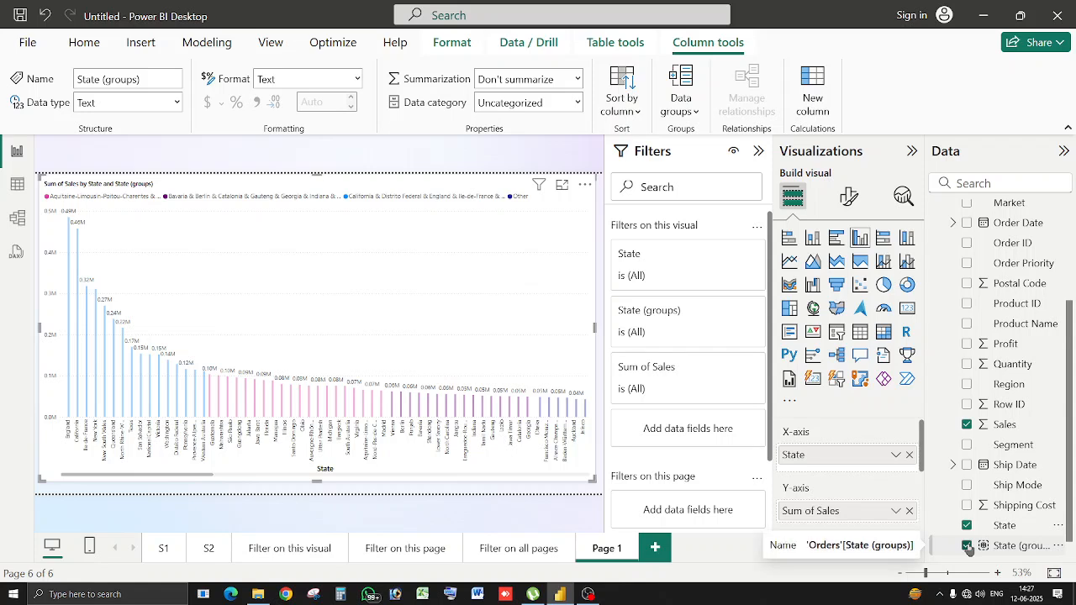
click(967, 546)
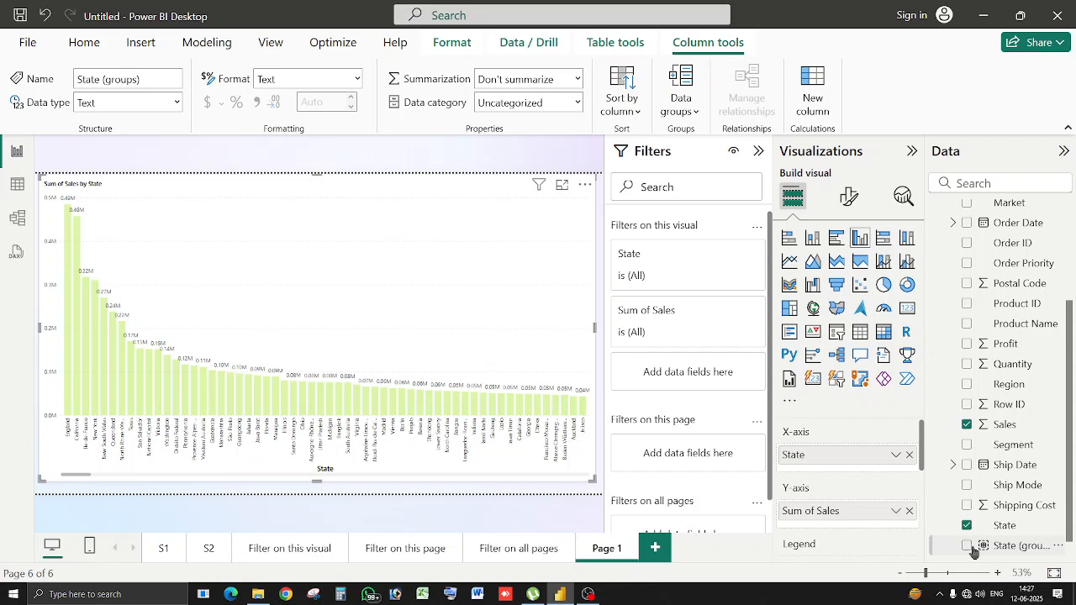
click(967, 547)
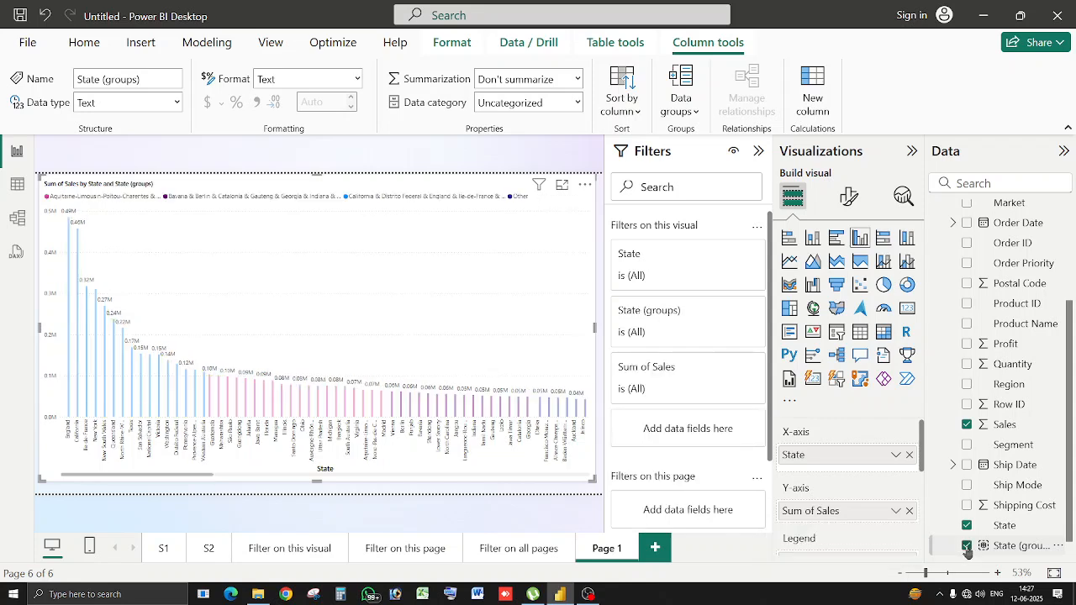
click(967, 547)
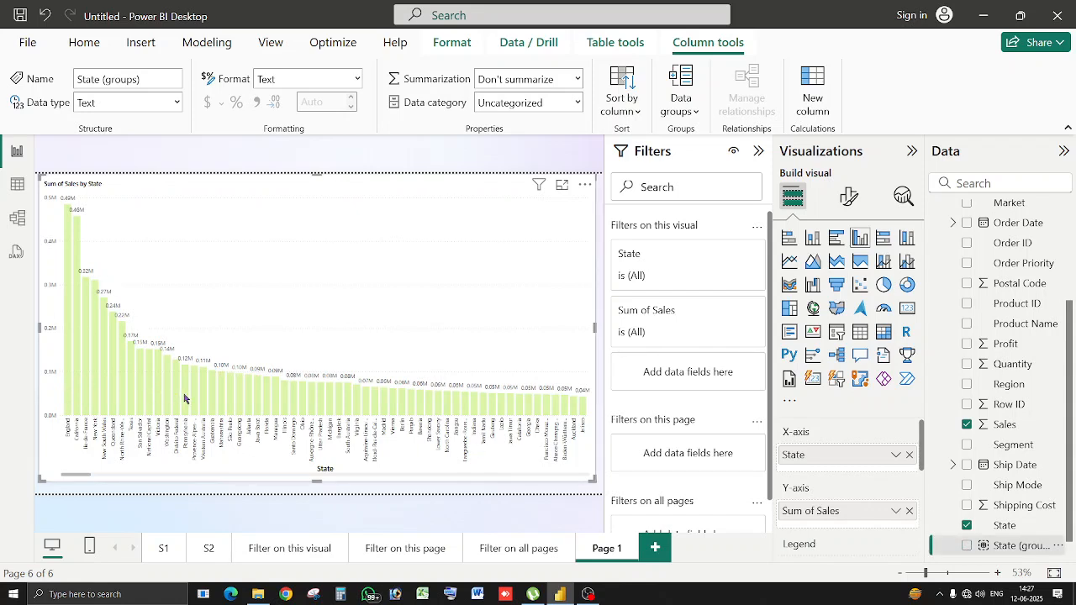
mouse_move(192, 406)
right_click(246, 395)
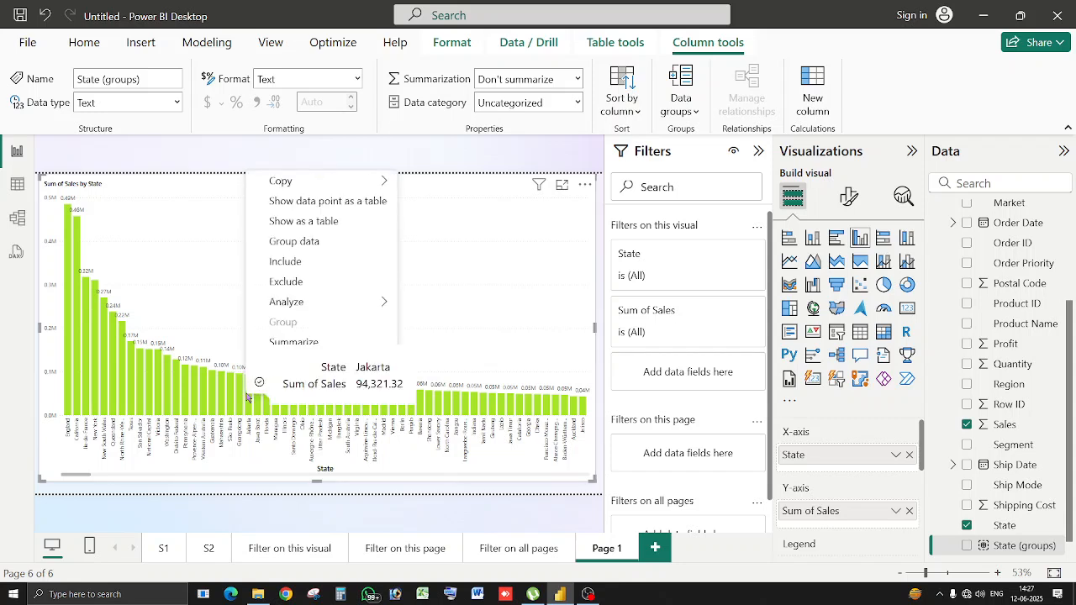
mouse_move(343, 307)
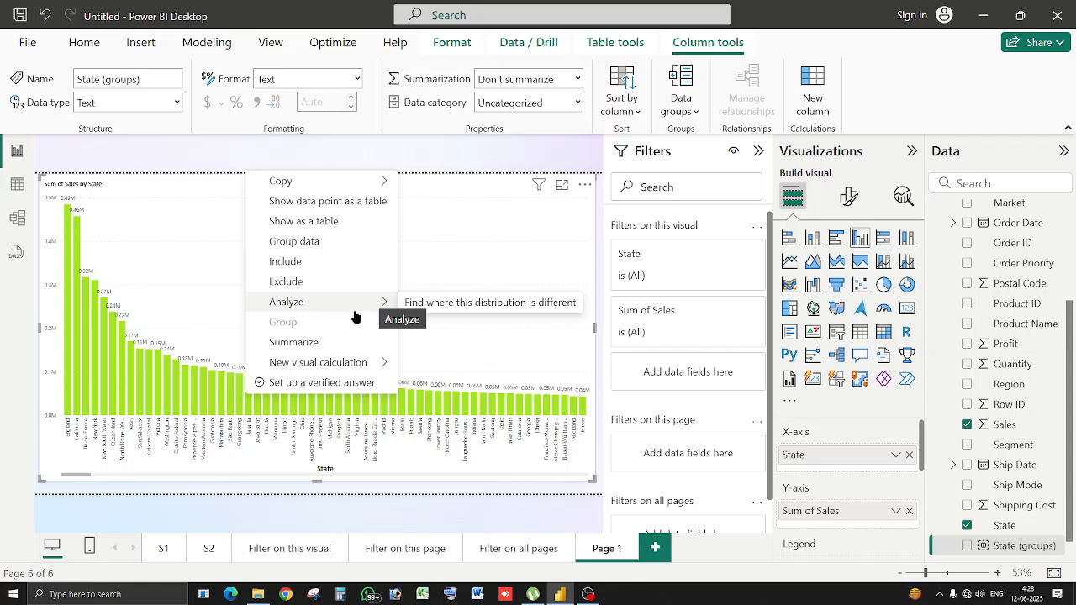
mouse_move(367, 363)
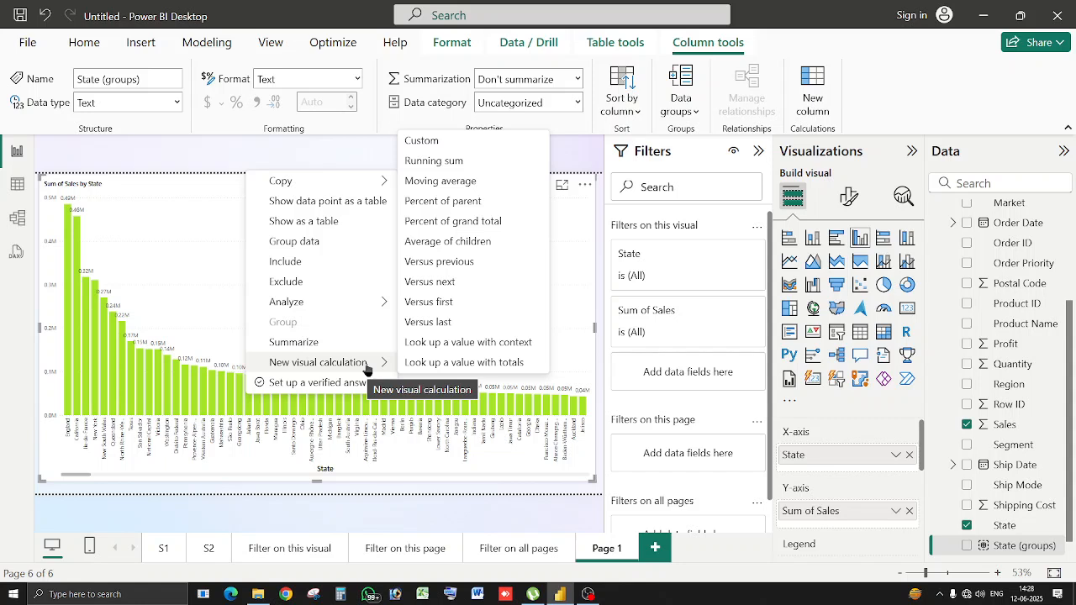
click(198, 259)
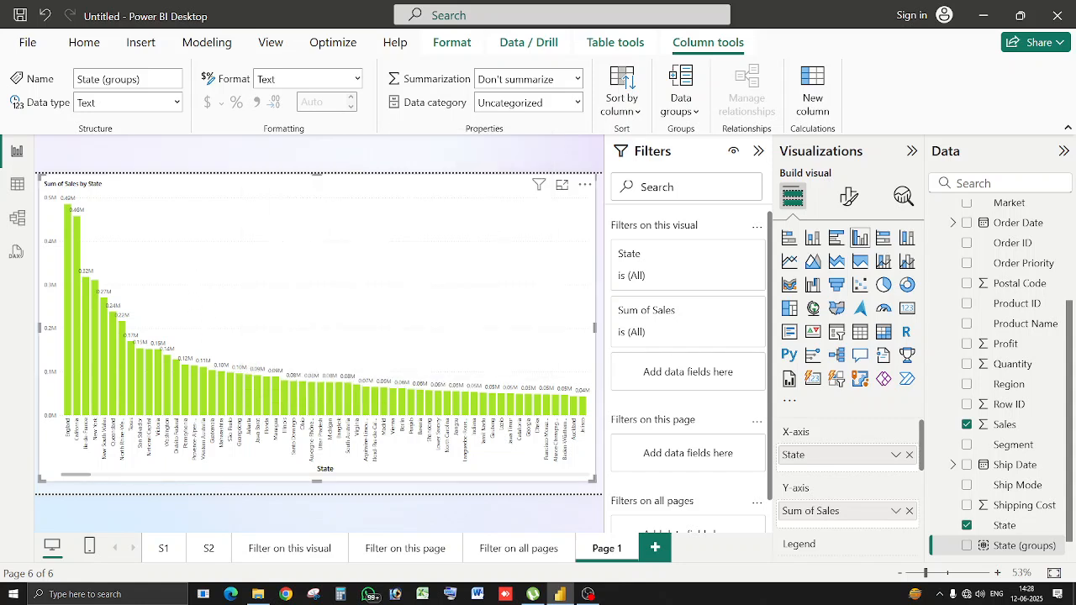
Add Profit to the chart's values and create a new visual calculation for it.
click(967, 345)
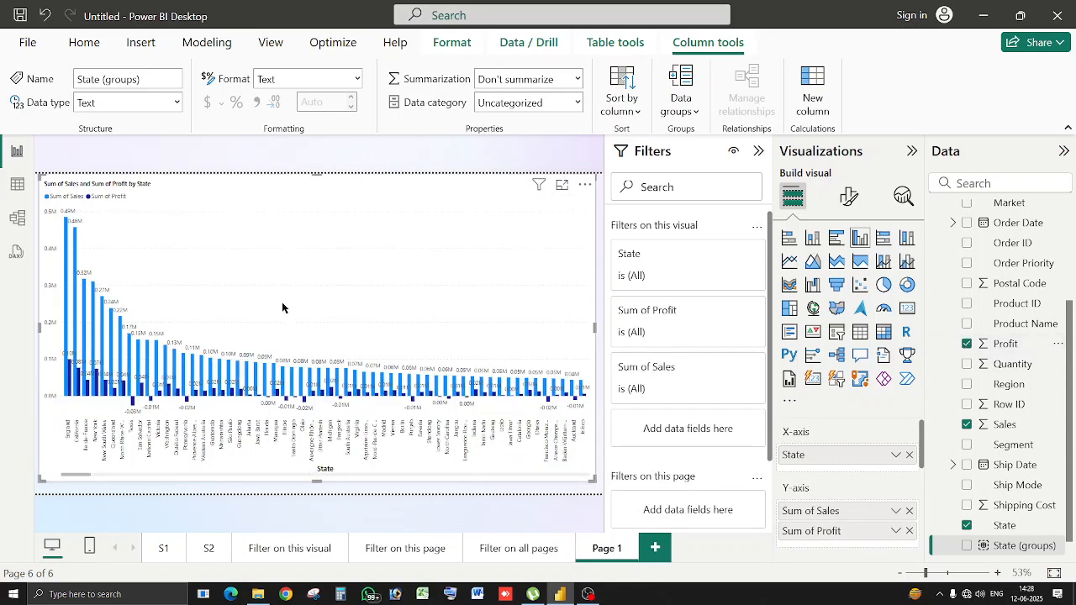
right_click(155, 383)
mouse_move(252, 471)
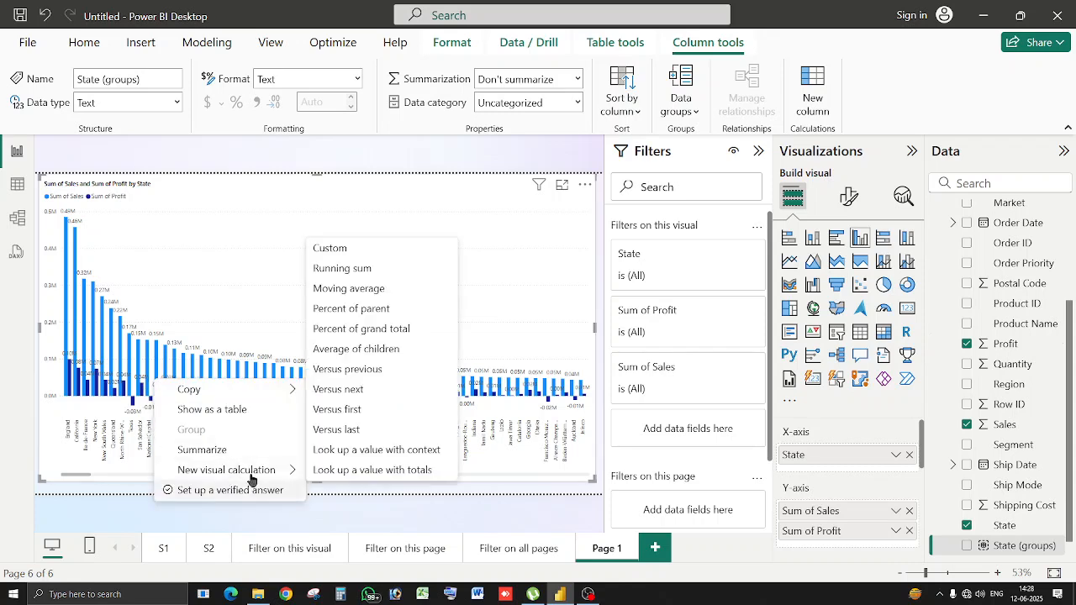
click(342, 253)
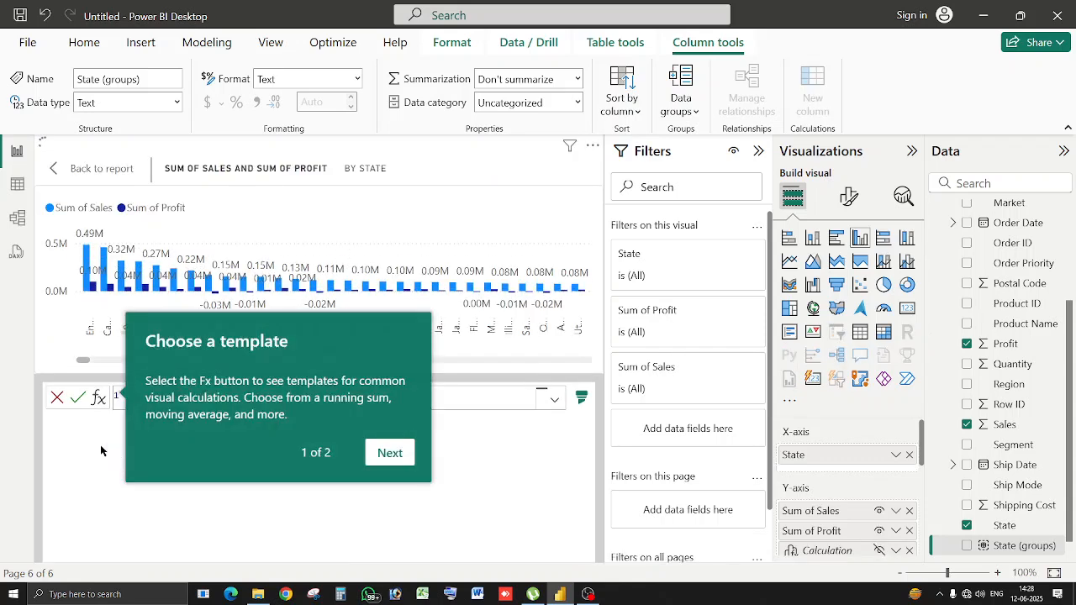
Define the visual calculation Cost = [Sum of Sales]-[Sum of Profit].
click(404, 459)
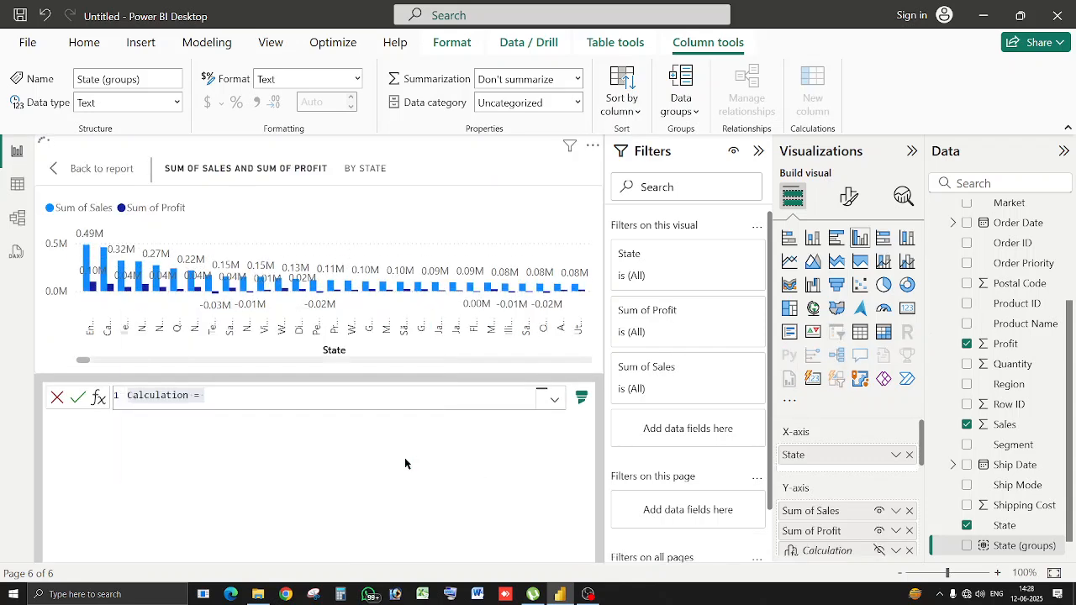
click(438, 453)
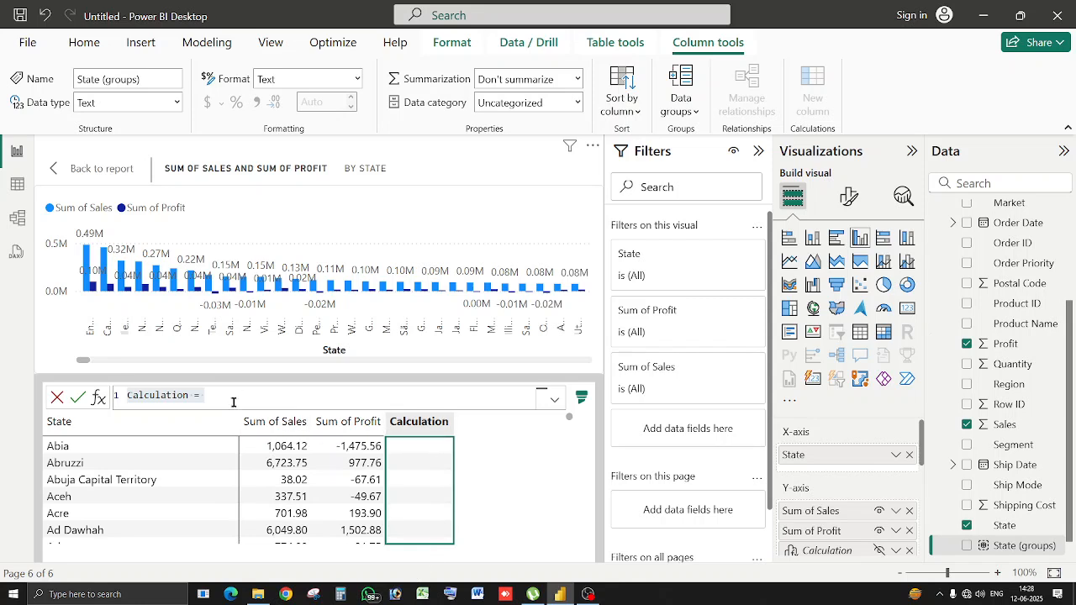
drag(210, 396, 114, 396)
text(Co)
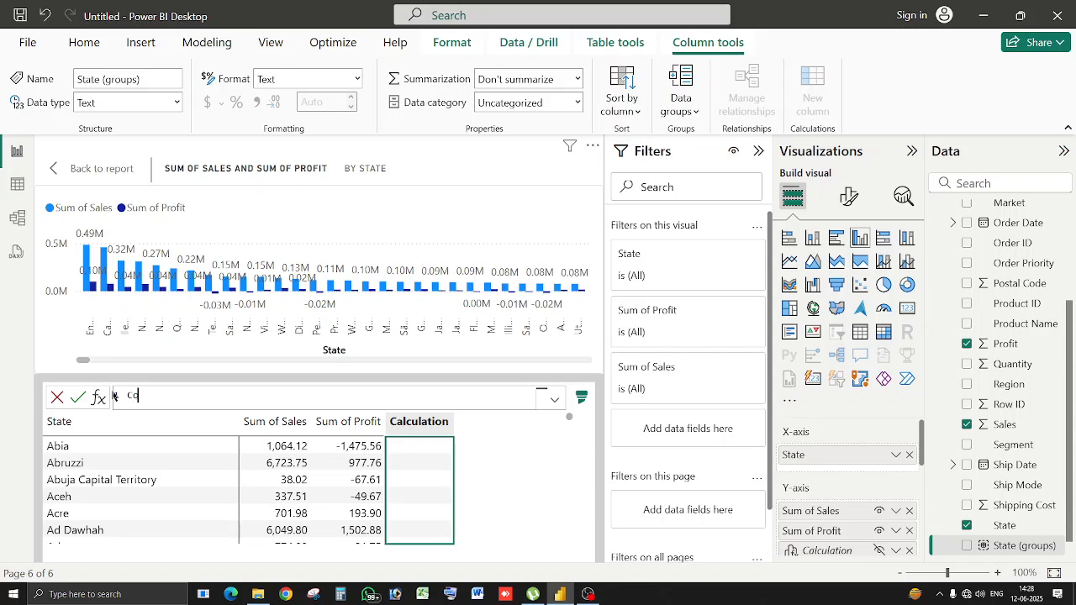
text(st =sum)
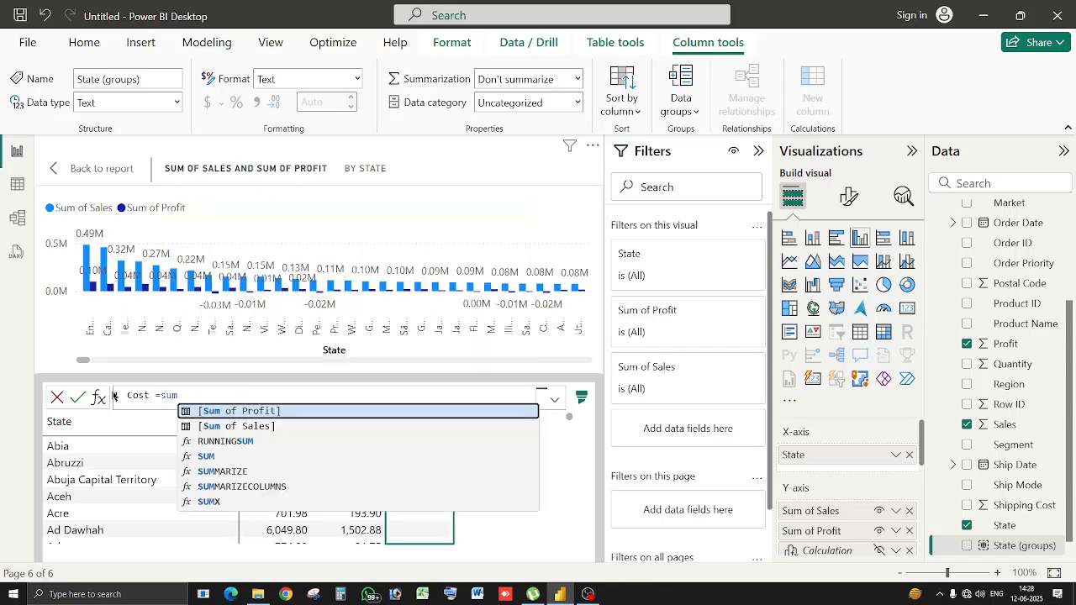
key(Down)
key(Tab)
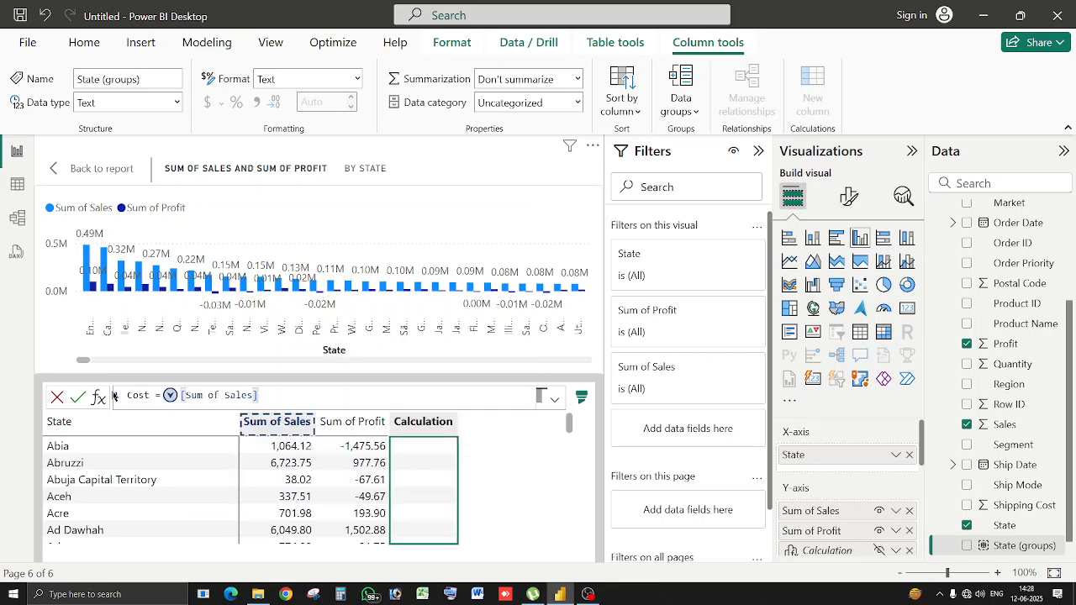
text(-sum)
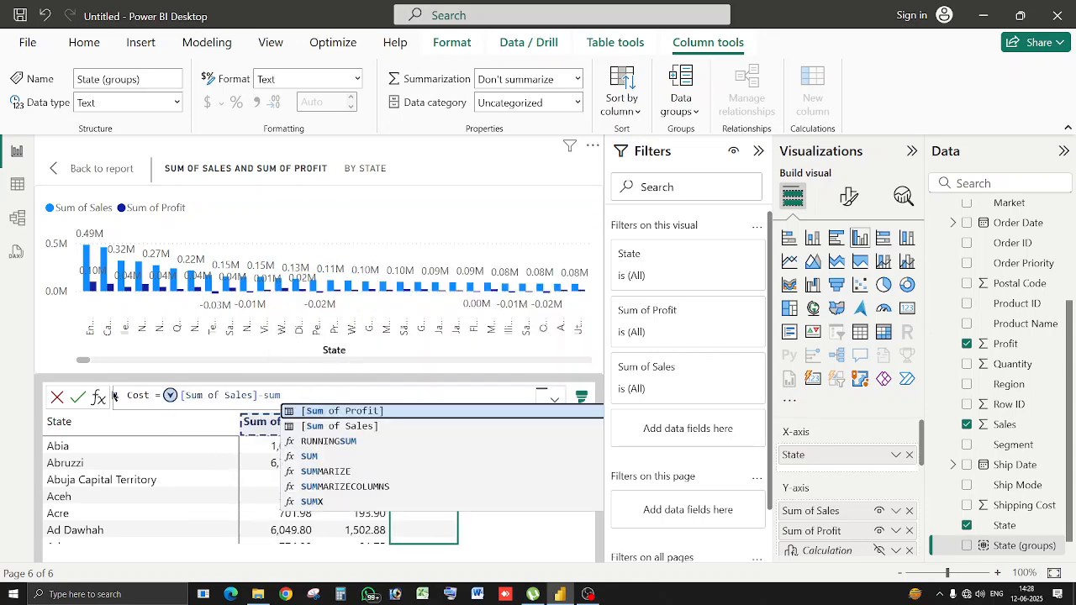
click(379, 411)
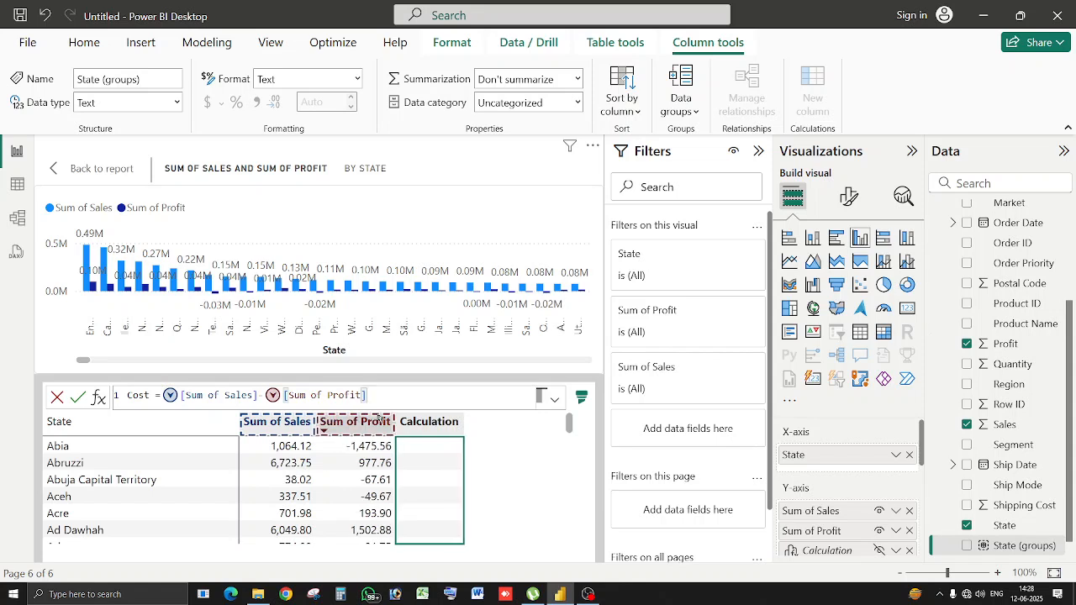
key(Return)
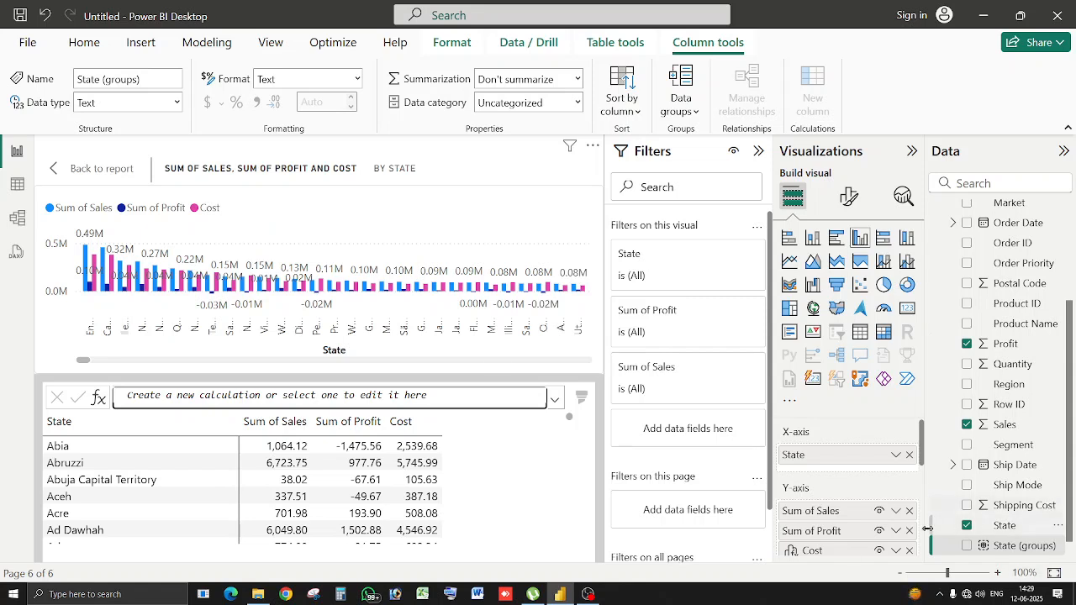
Toggle visibility of Cost, Sum of Profit and Sum of Sales, leaving all shown, then return to the report.
click(878, 553)
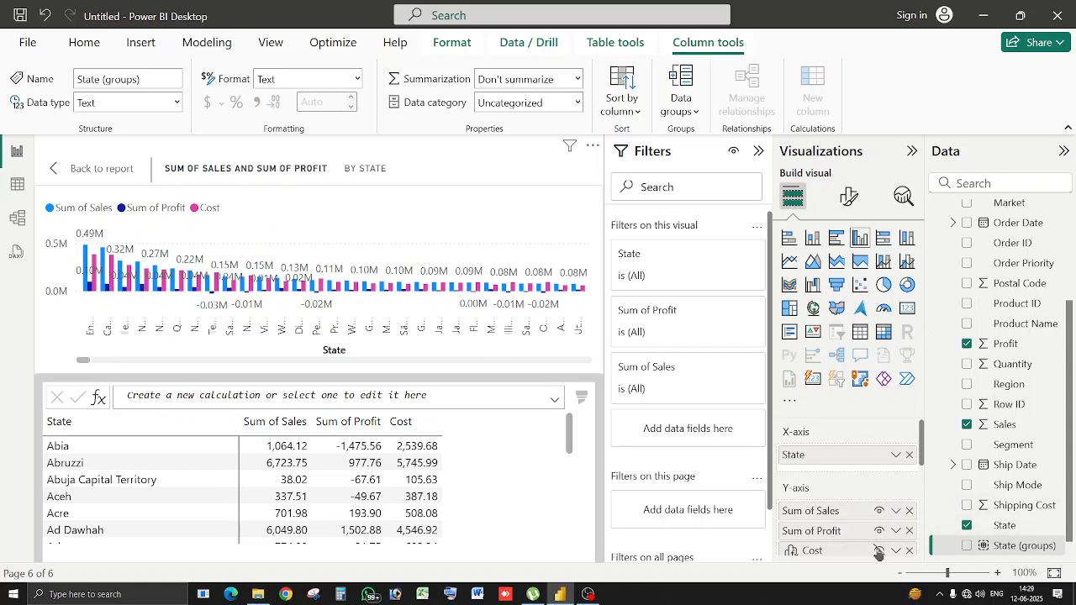
click(879, 553)
click(879, 532)
click(878, 531)
click(879, 511)
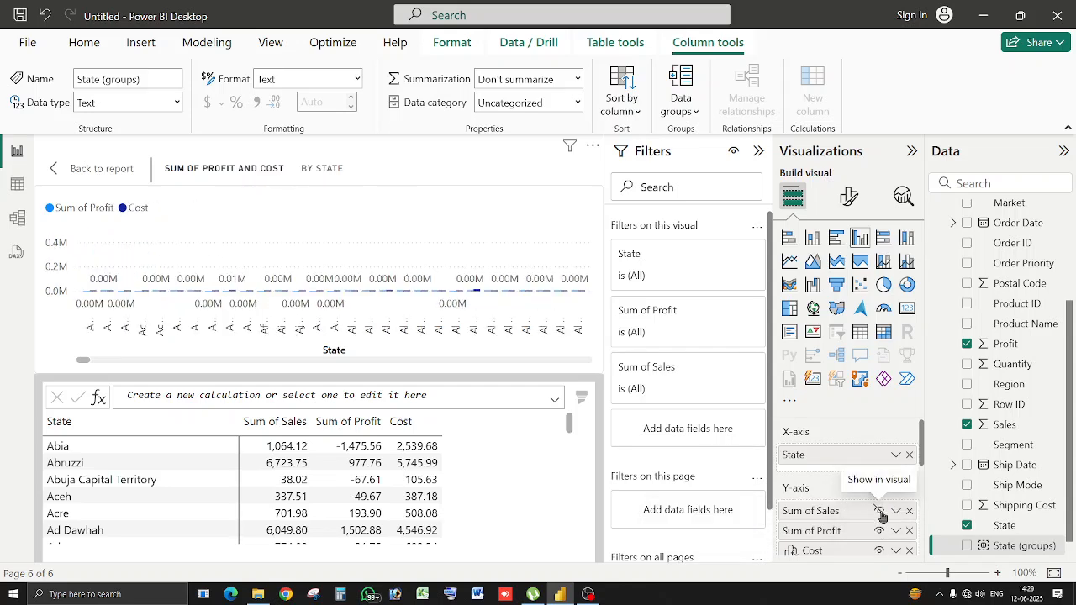
click(879, 511)
click(879, 532)
click(879, 532)
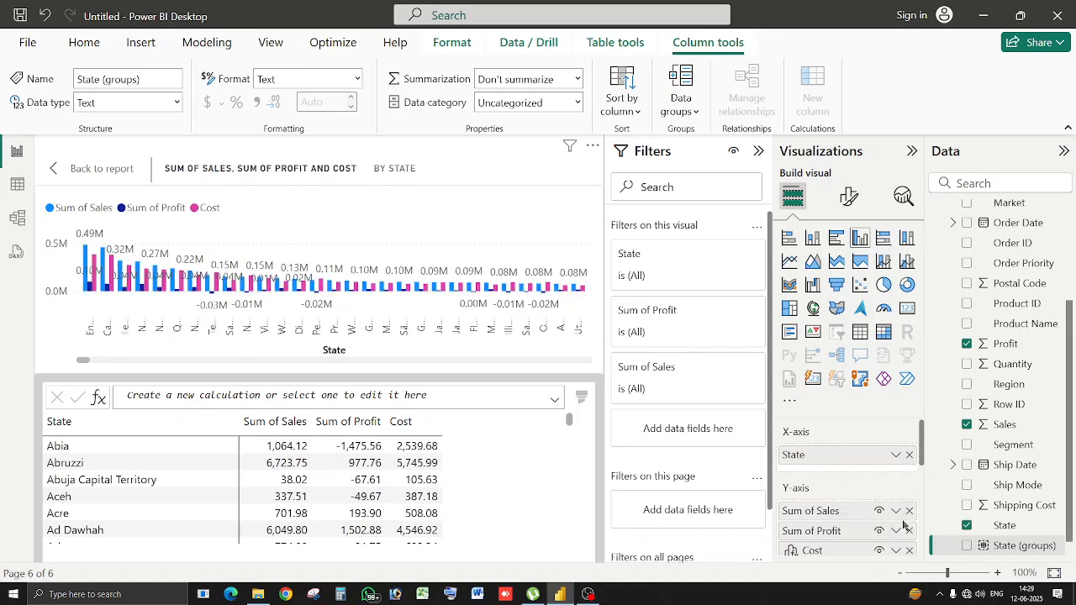
click(119, 174)
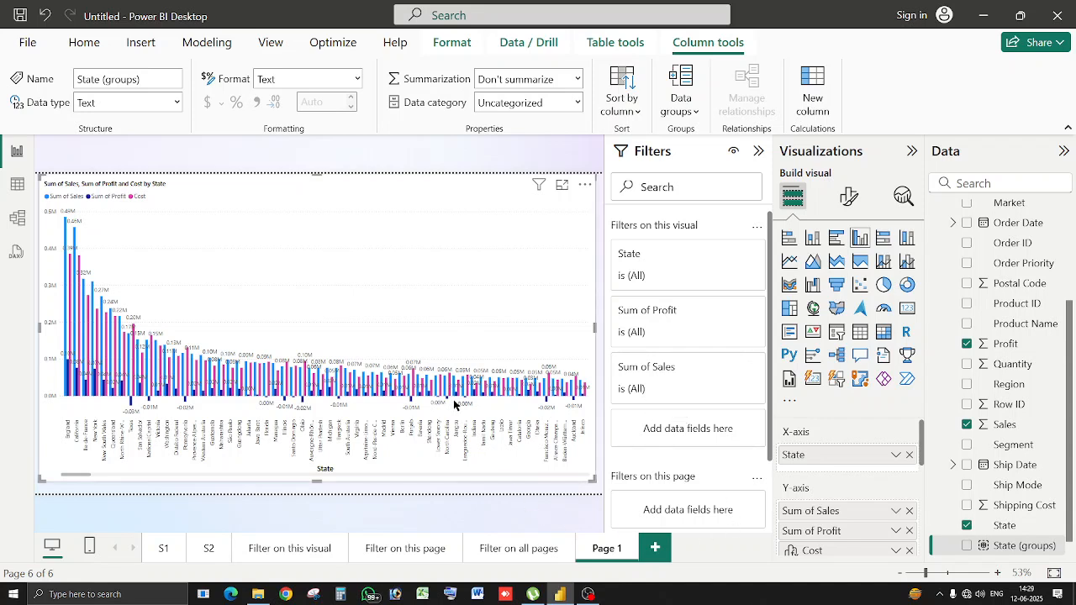
Rename the page to 'Right click options' and add a blank page with Ctrl+M.
double_click(593, 545)
text(PRight click options)
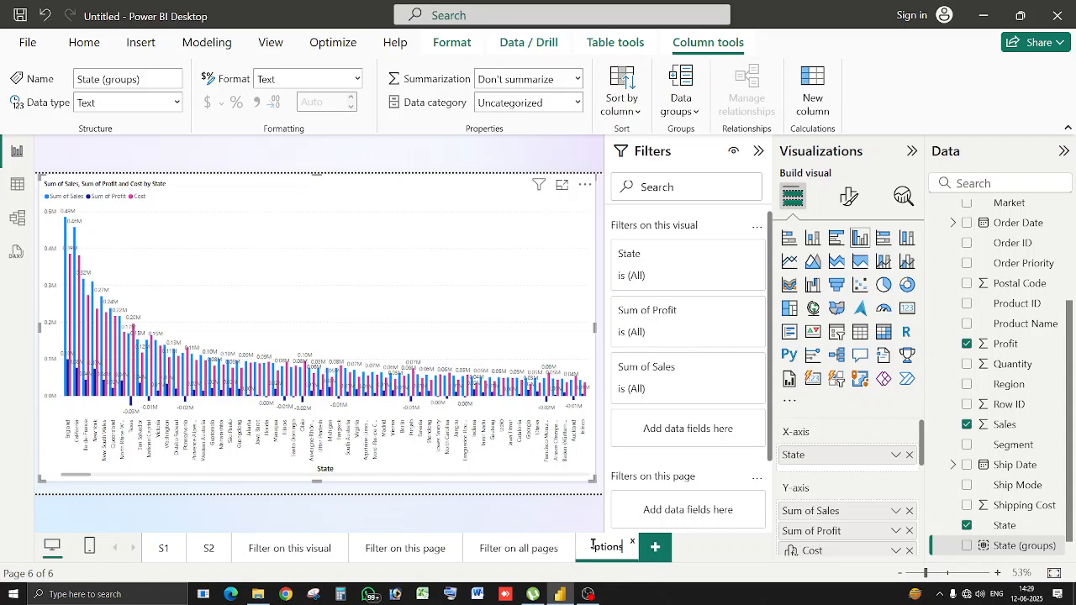
click(659, 563)
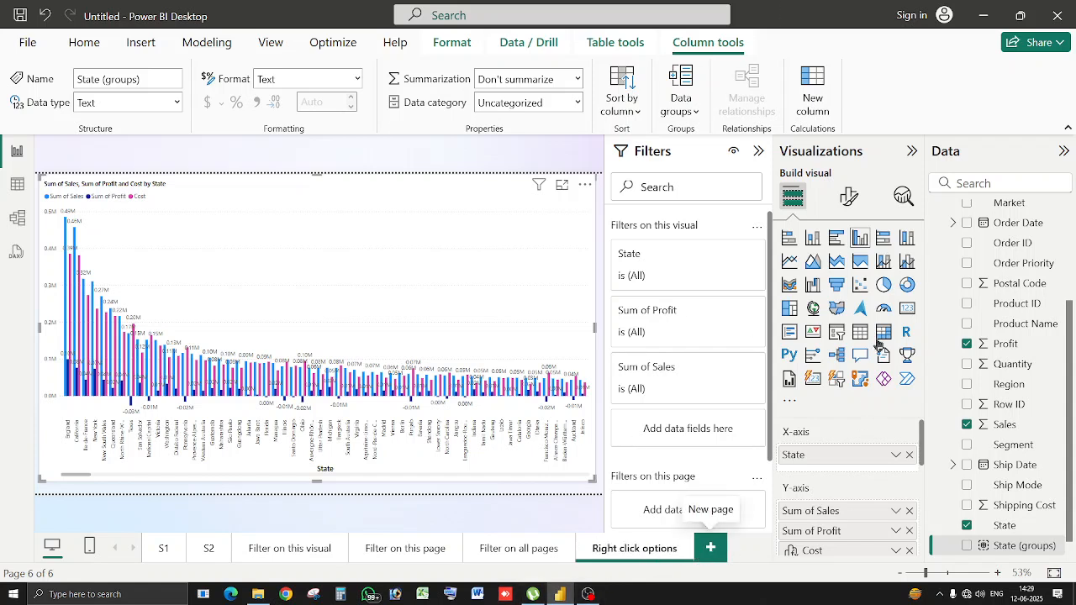
key(ctrl+m)
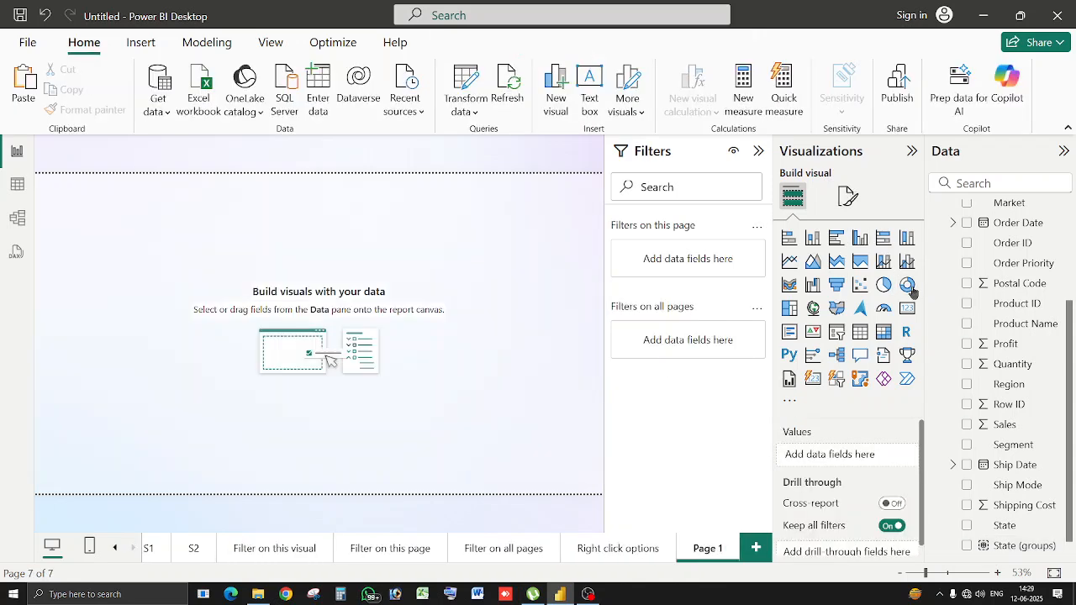
Add an enlarged donut chart of Sum of Sales by Country and bring up a slice's actions.
click(908, 286)
drag(216, 313, 437, 418)
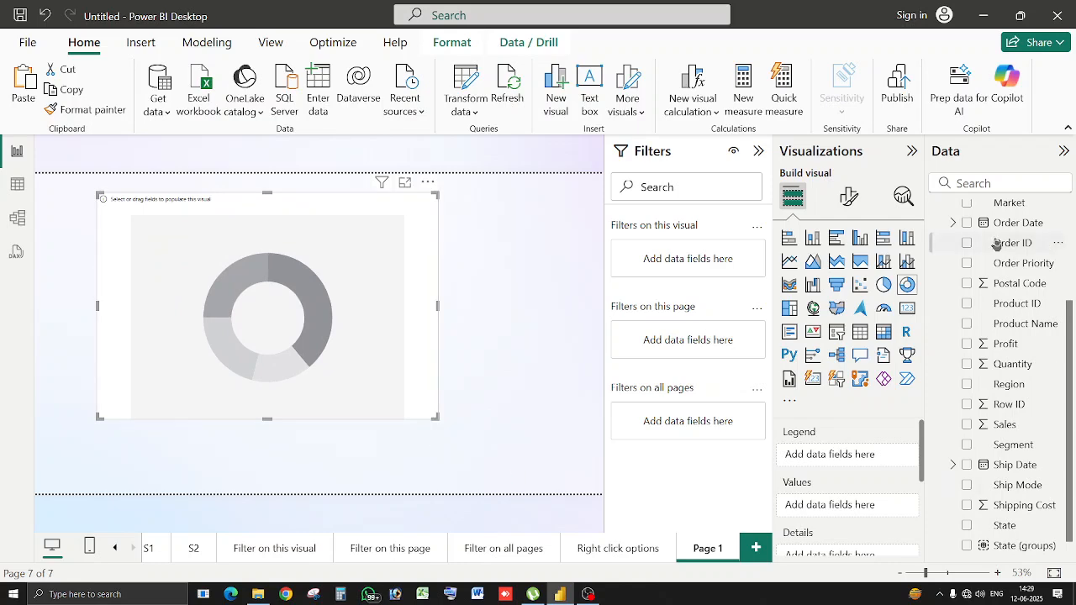
scroll(1004, 290, up, 3)
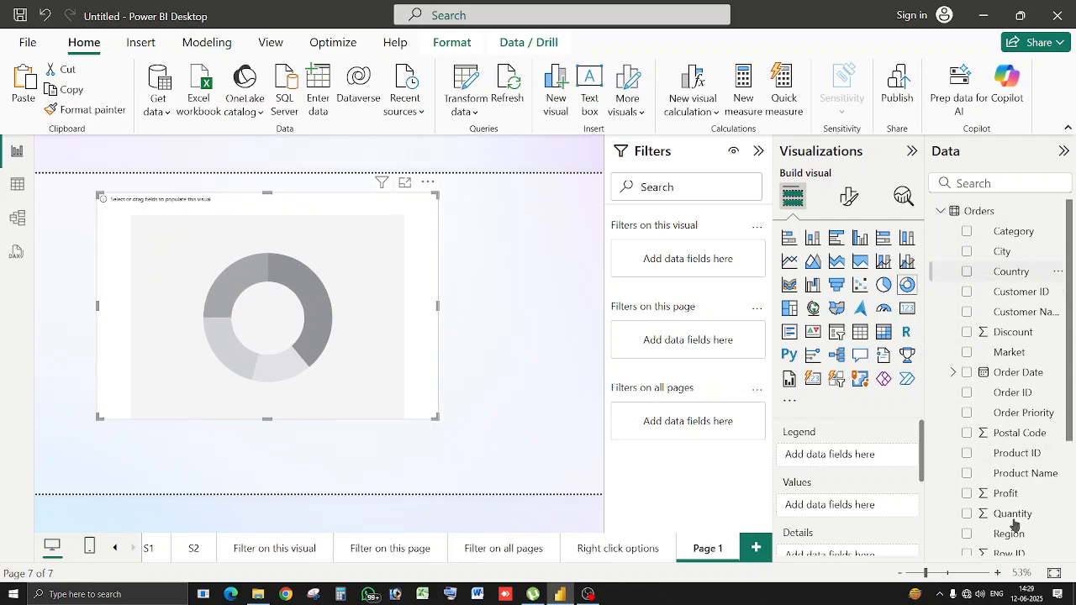
scroll(1009, 504, down, 3)
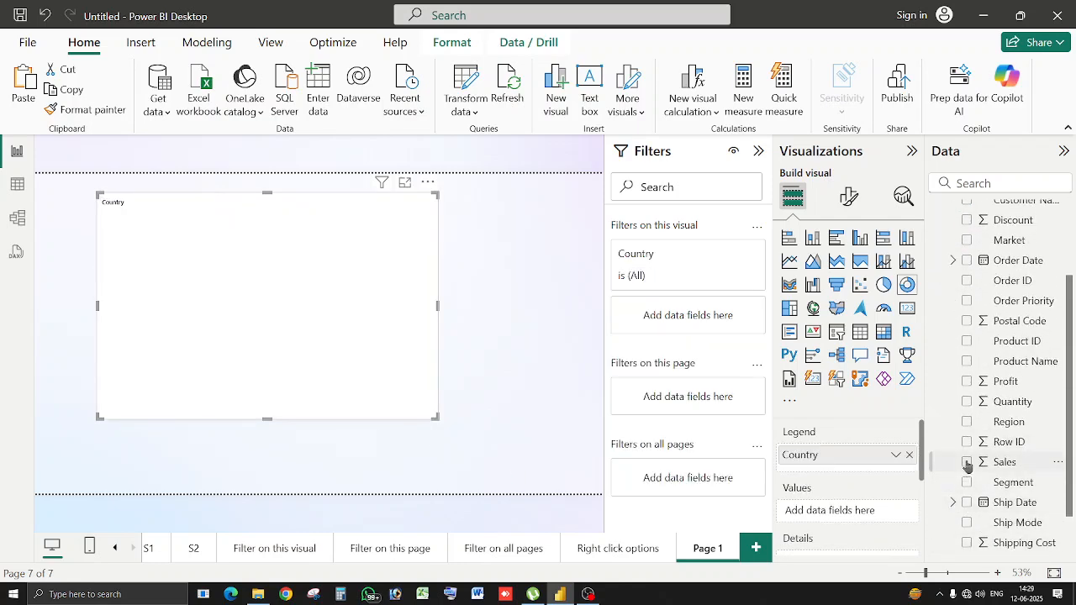
click(967, 462)
right_click(266, 276)
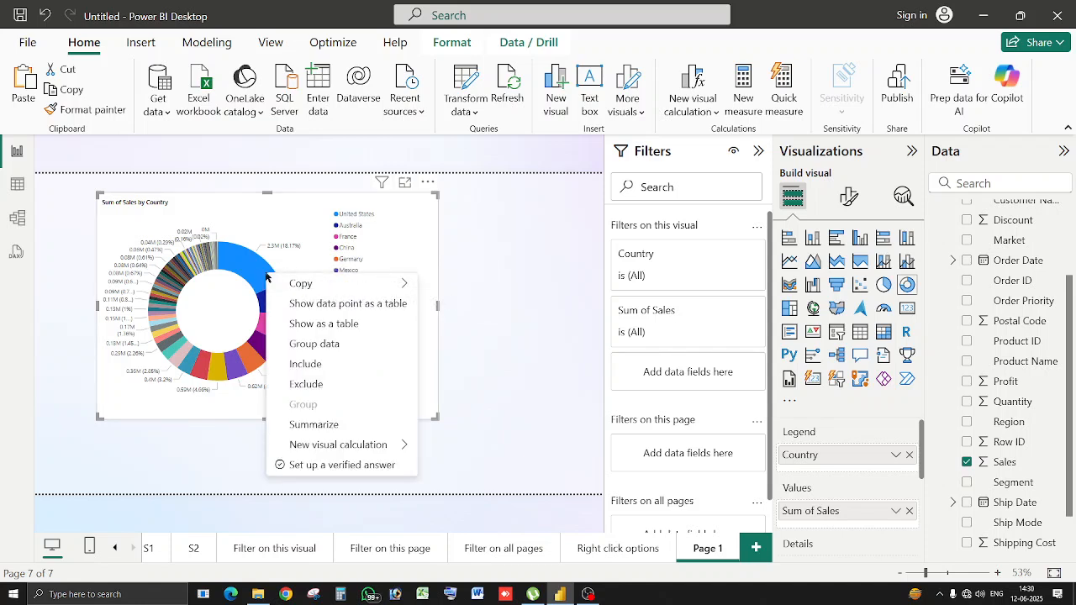
mouse_move(363, 288)
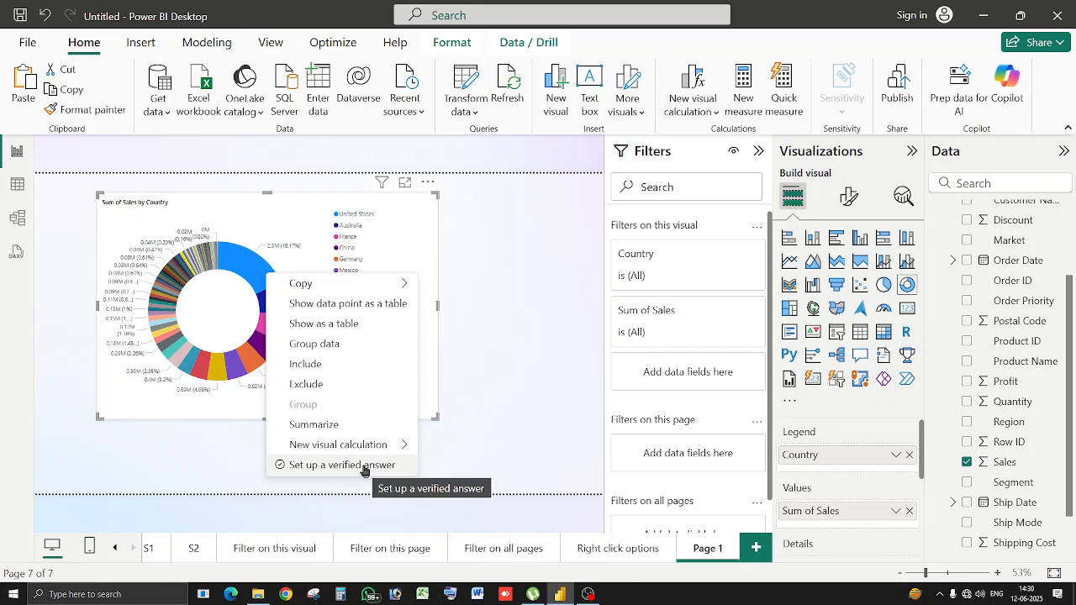
Choose to set up a verified answer and submit the account e-mail in the sign-in prompt.
click(365, 470)
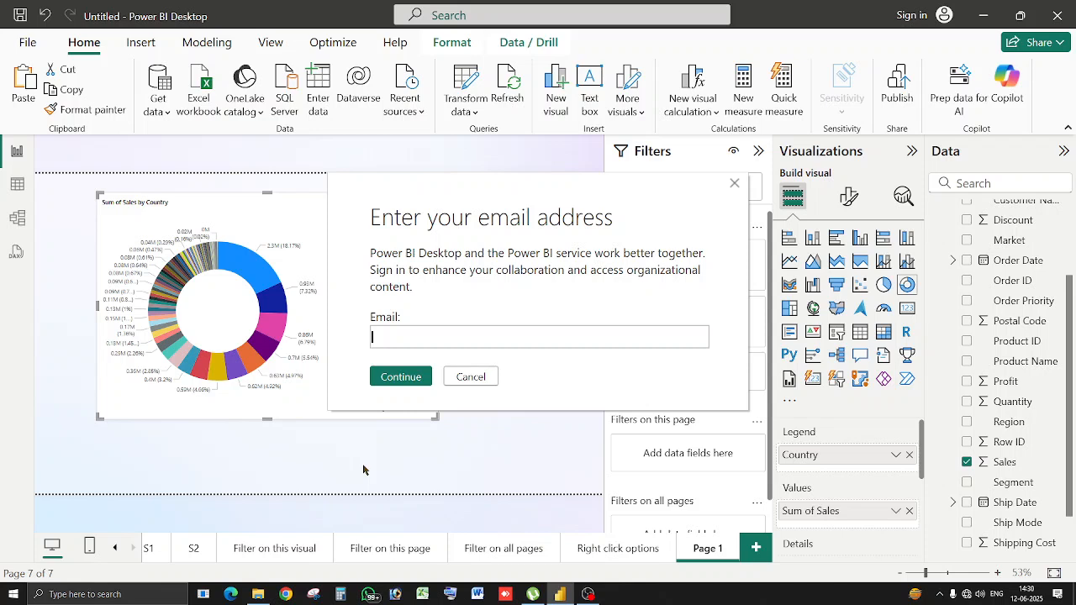
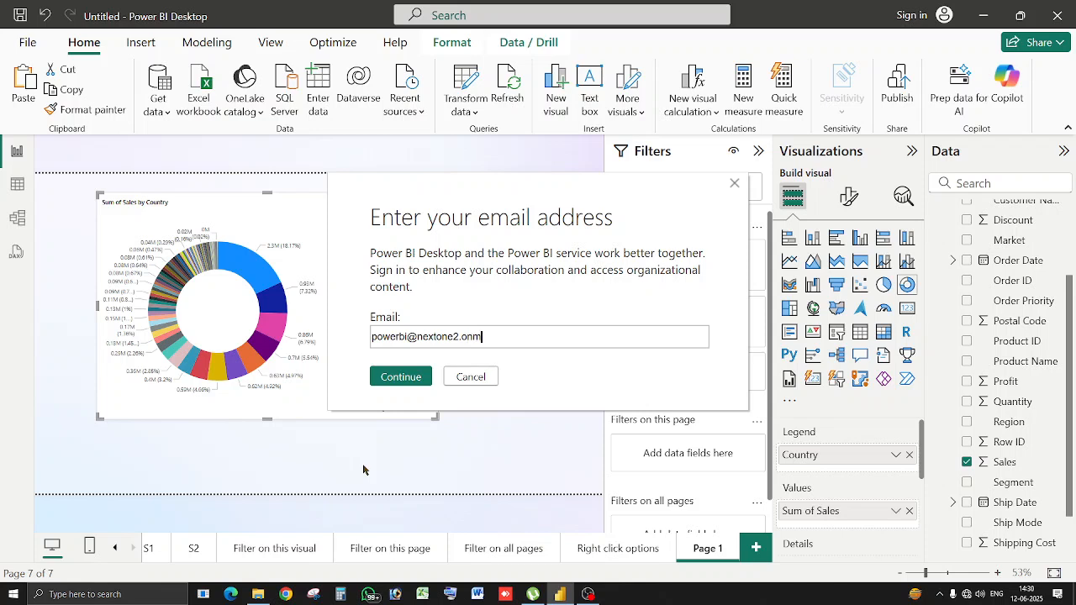
click(407, 380)
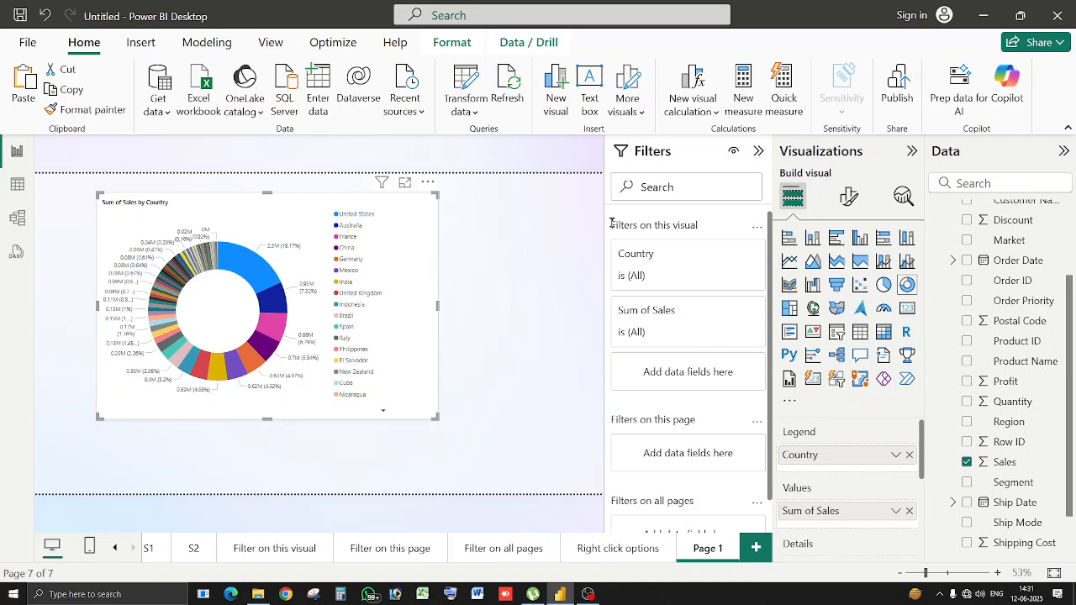
click(511, 309)
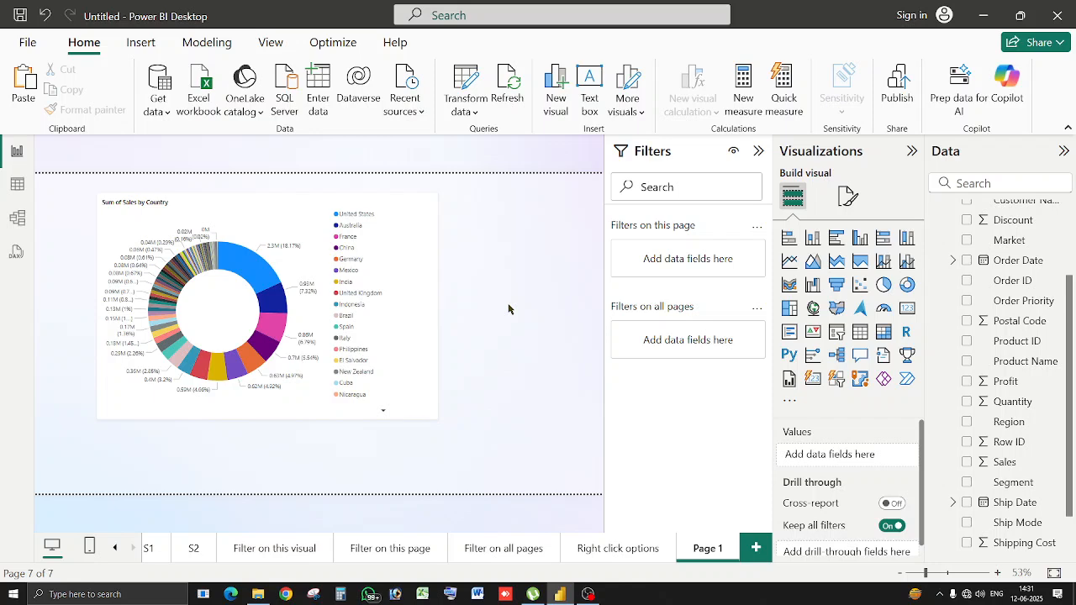
click(275, 279)
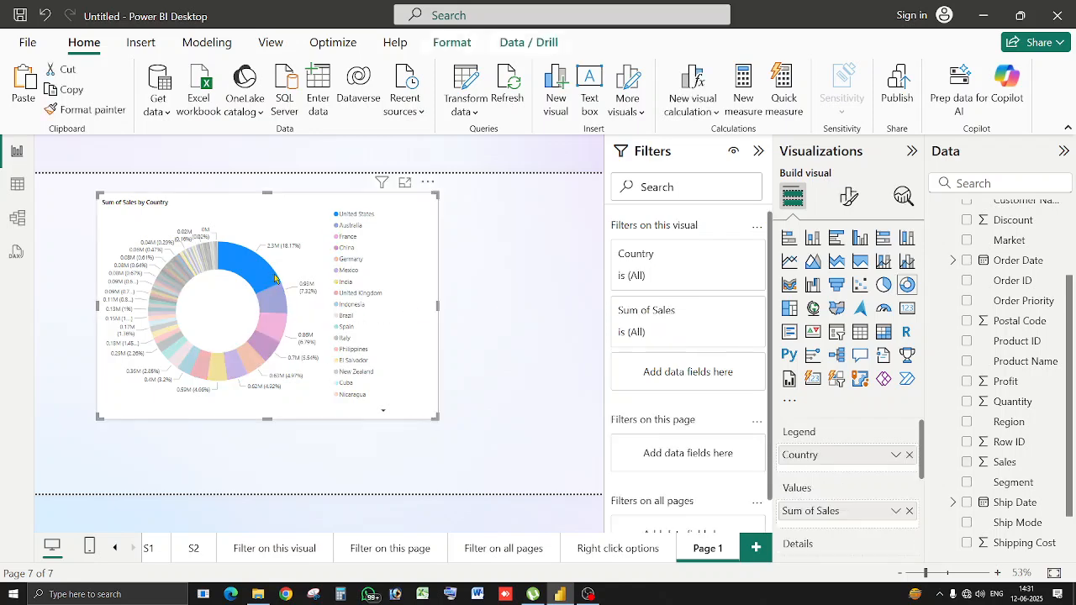
click(413, 284)
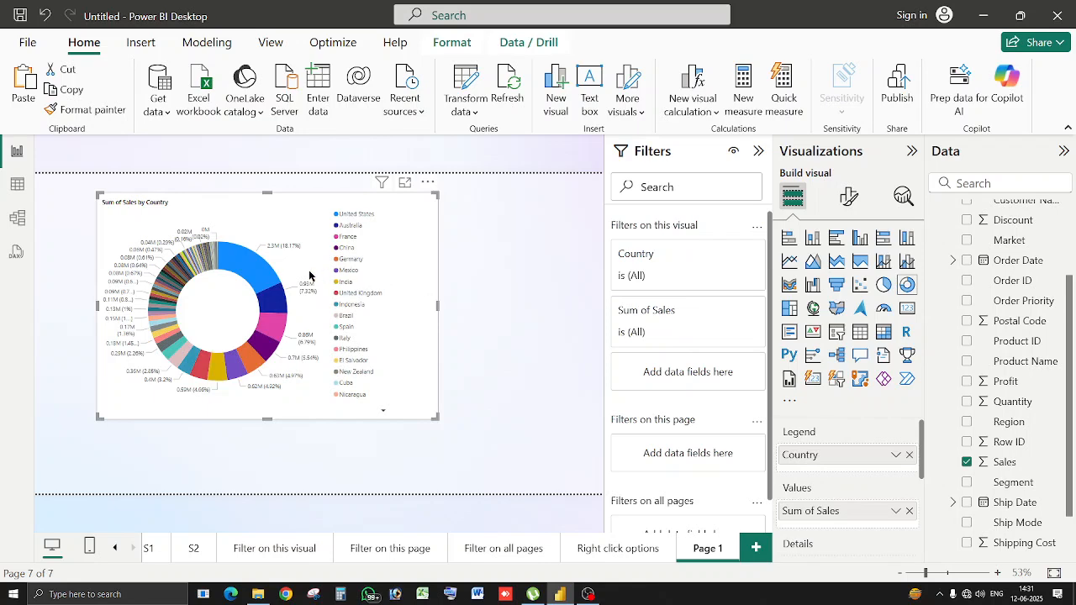
right_click(253, 270)
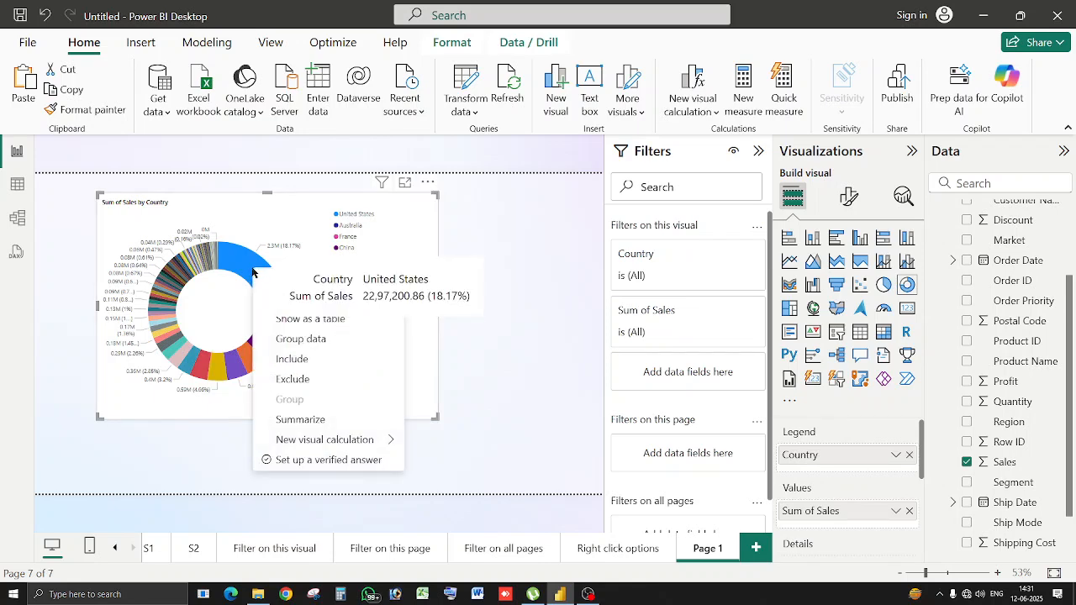
click(359, 463)
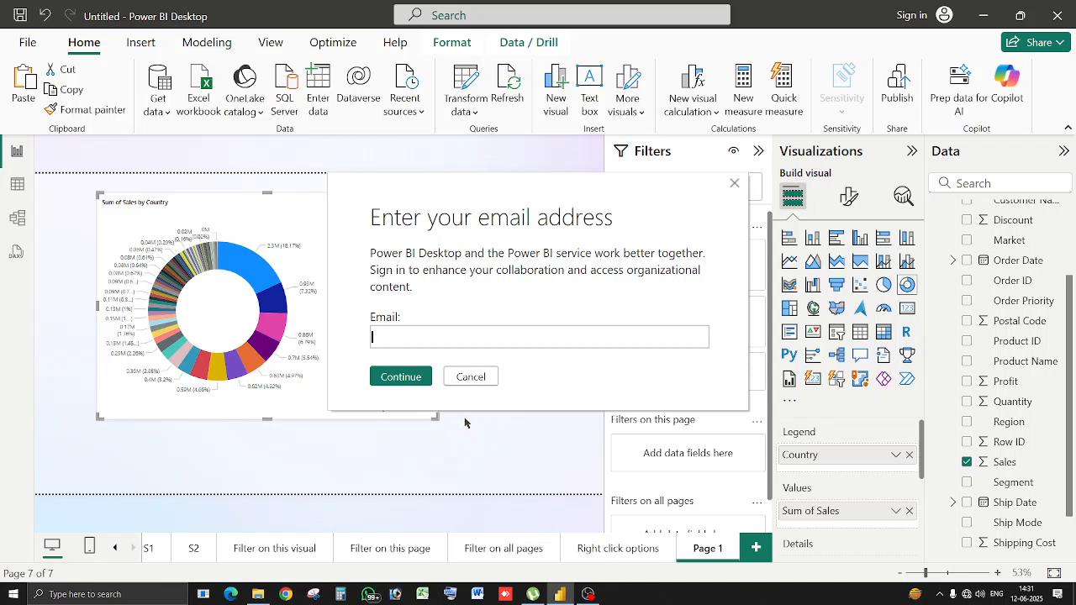
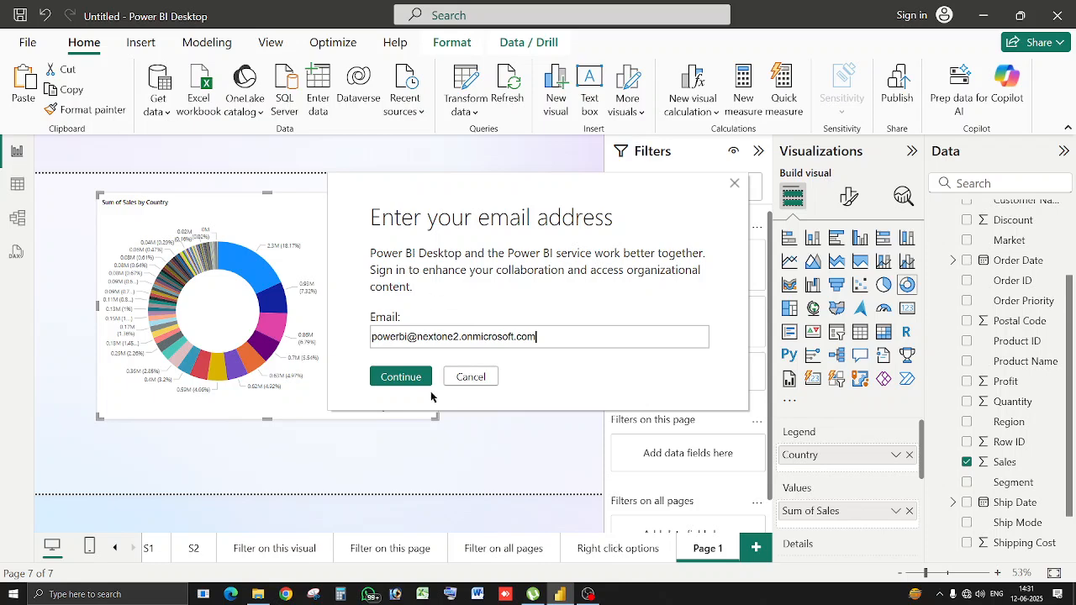
click(420, 382)
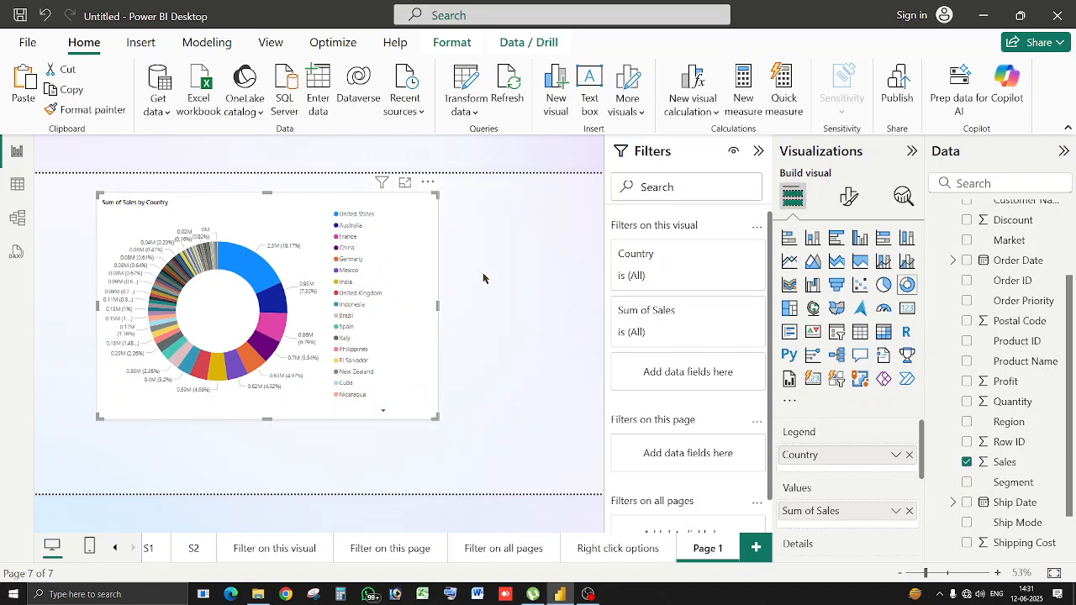
Deselect the donut and save the report as 'Slicers, Filters and Right click options'.
click(521, 301)
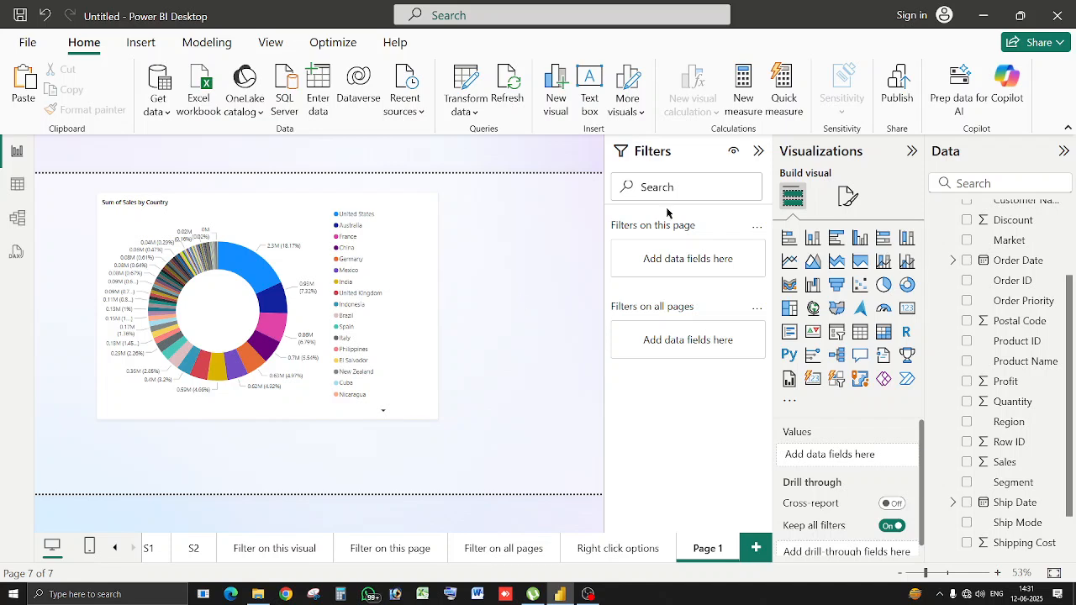
click(116, 548)
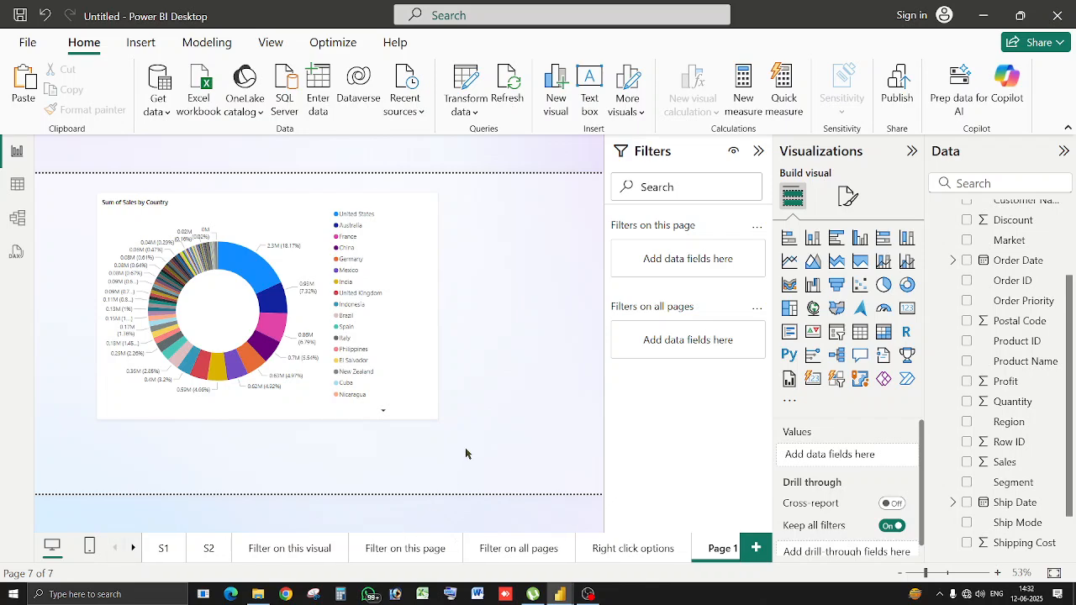
key(ctrl+s)
text(Slicers, Filter)
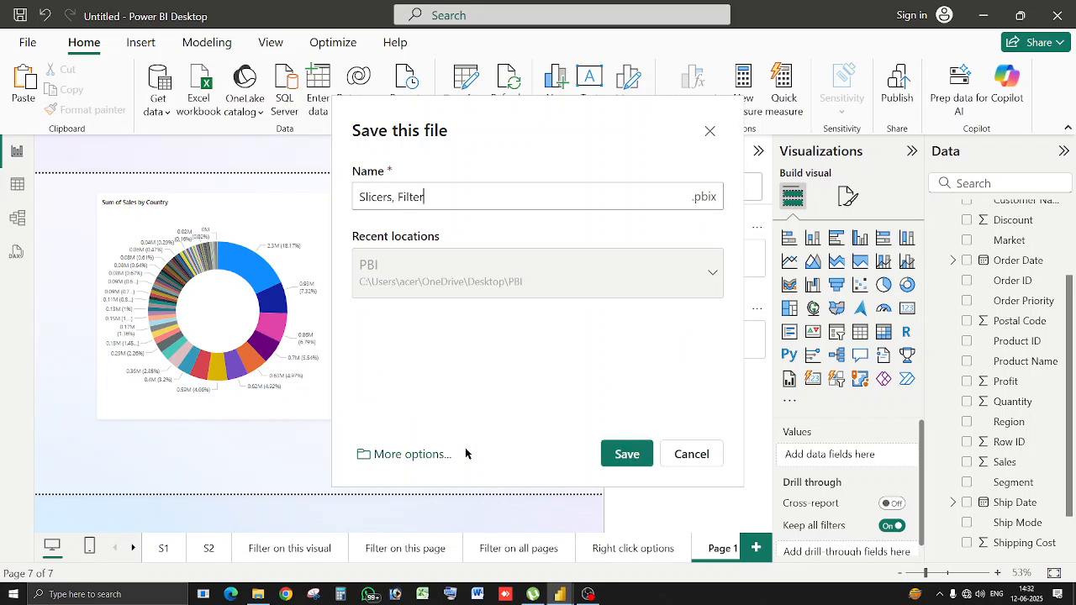
text(s and Right click options)
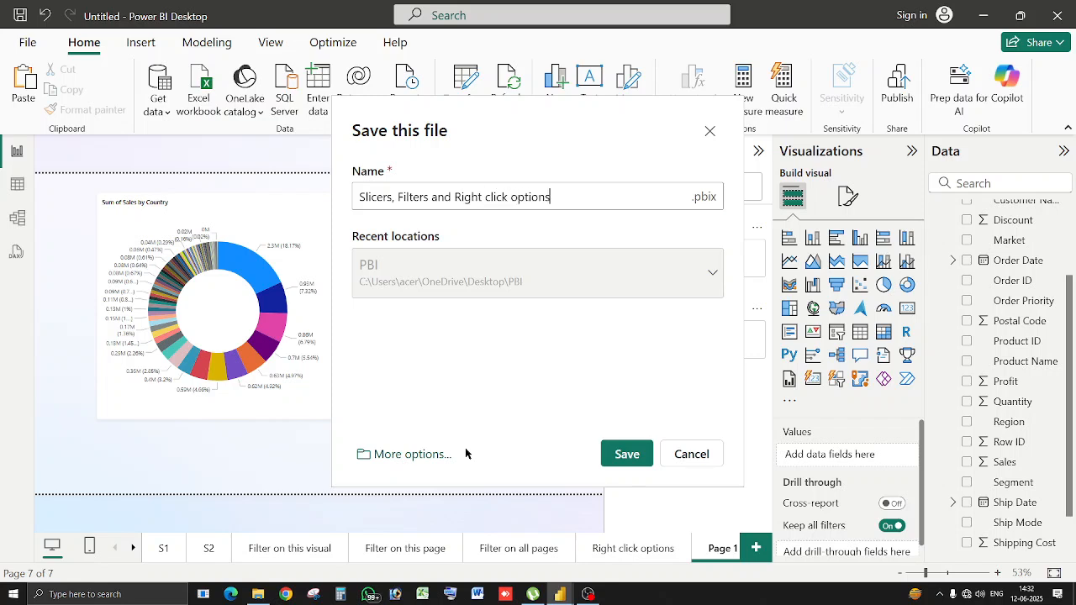
click(627, 454)
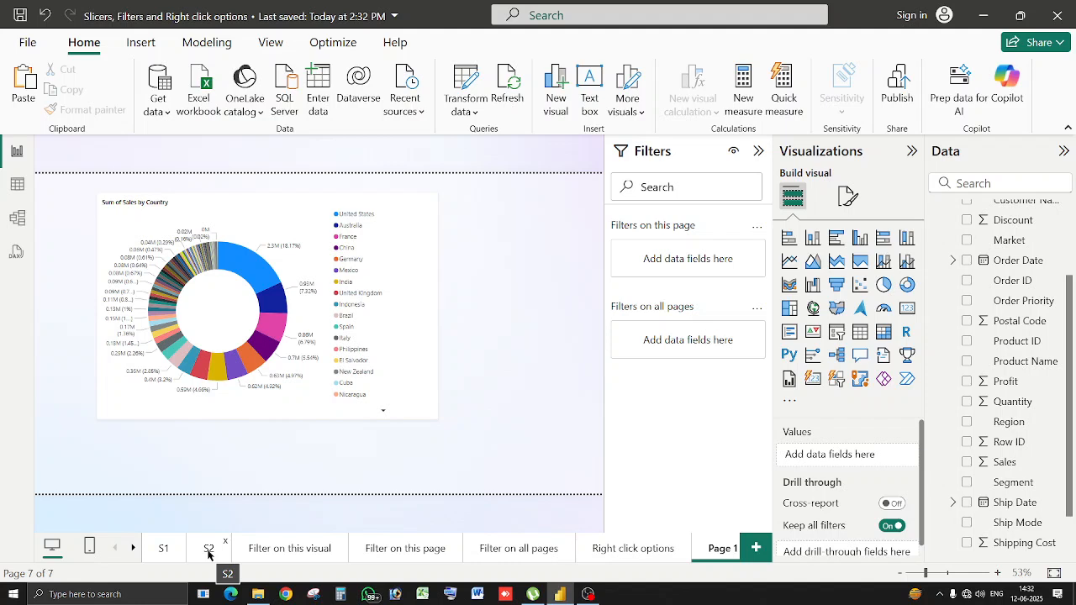
Go to page S2, then to the 'Filter on this visual' page.
click(208, 551)
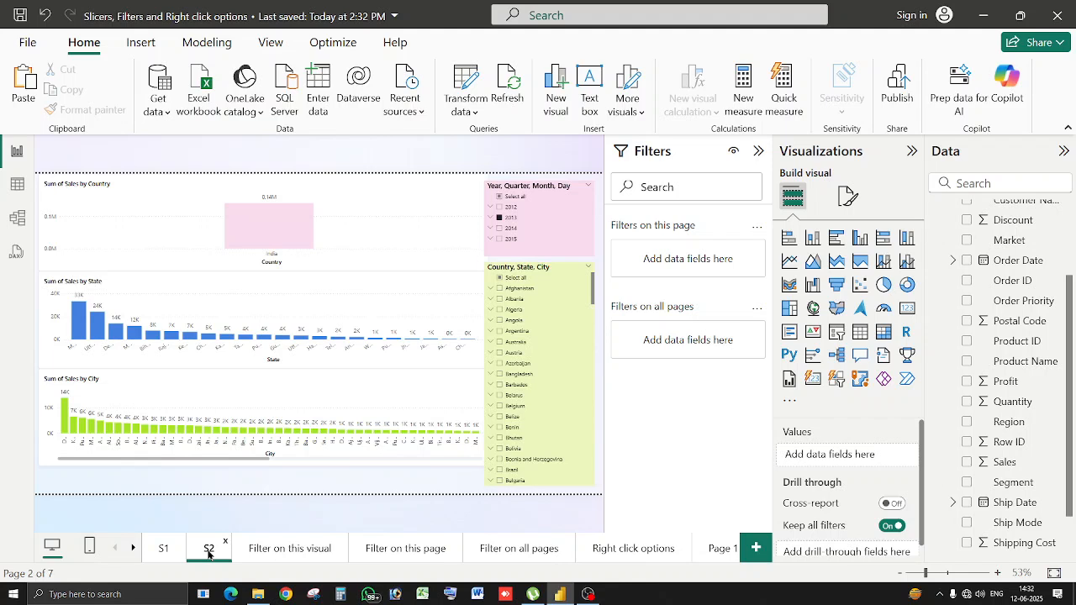
click(285, 549)
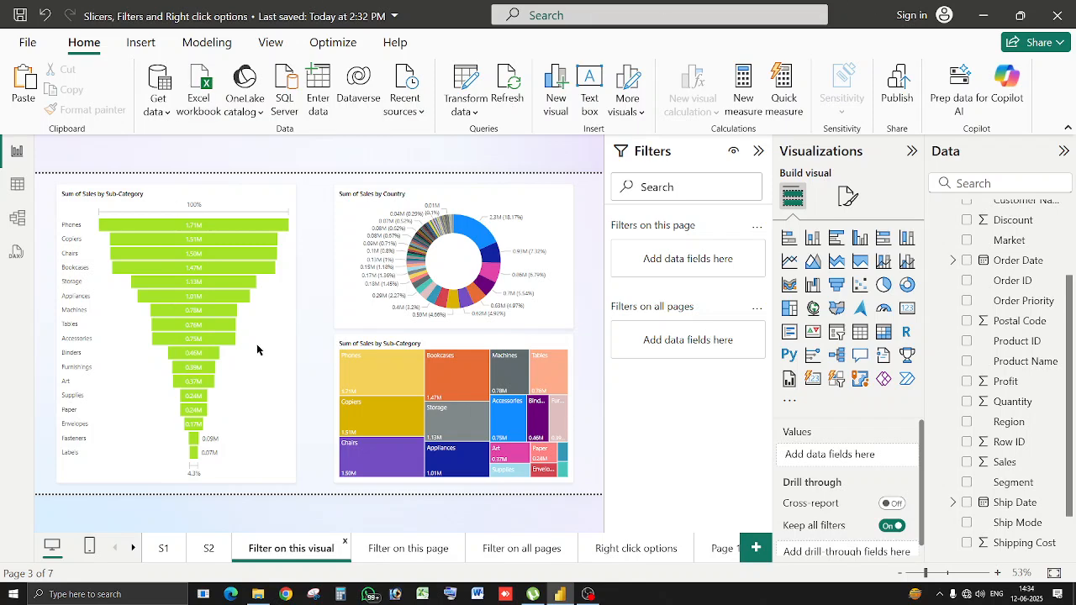
right_click(261, 266)
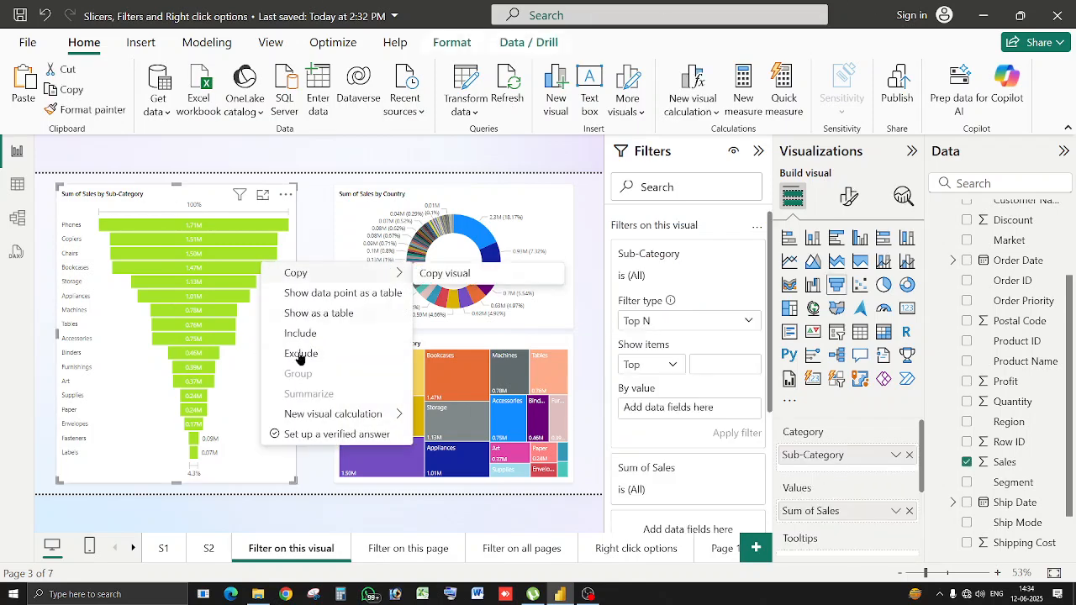
mouse_move(329, 421)
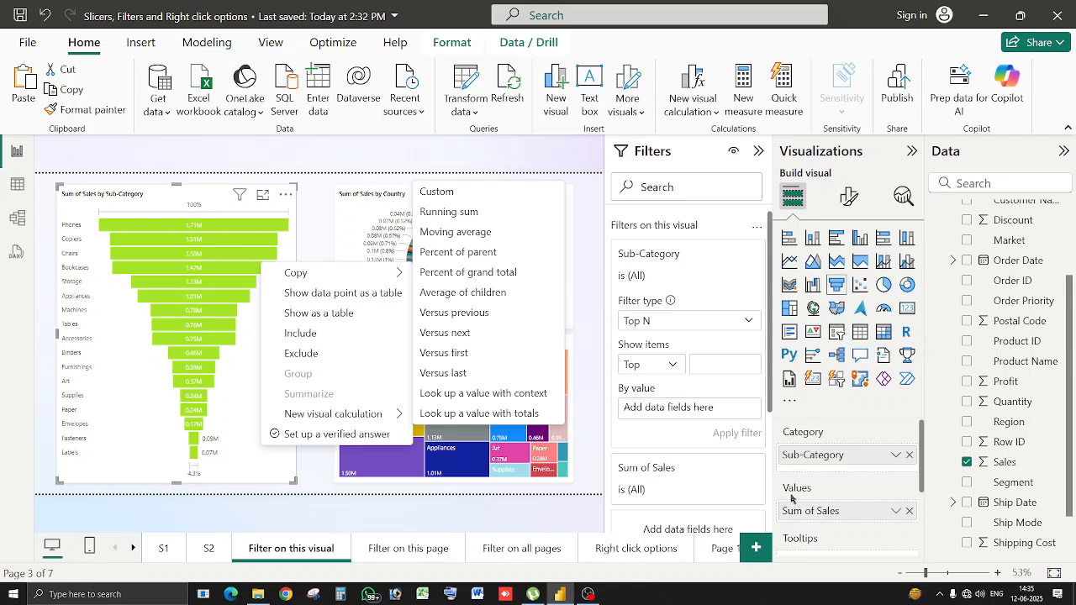
click(590, 481)
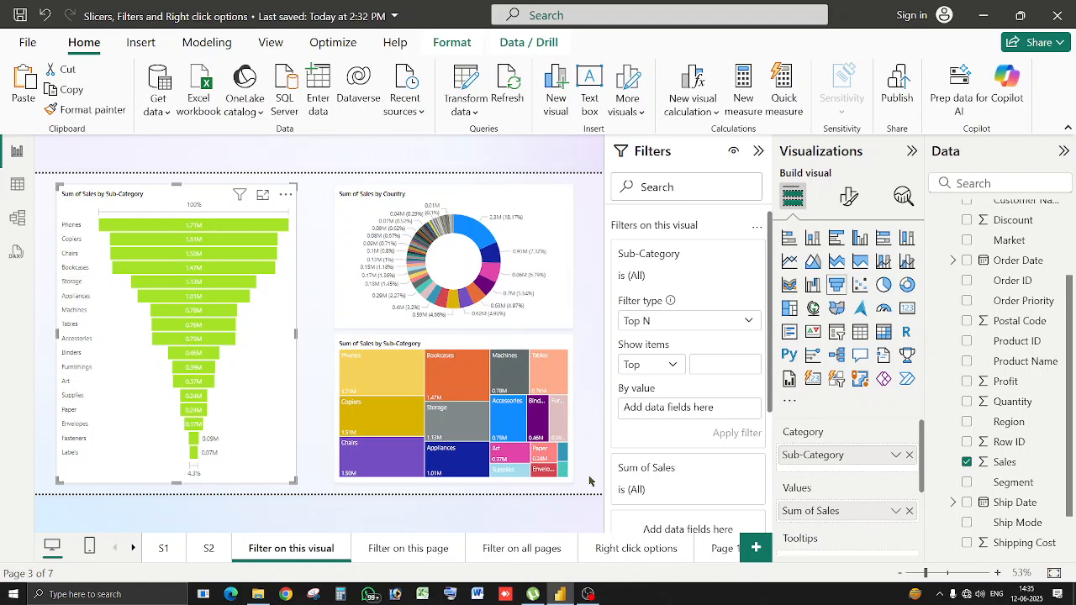